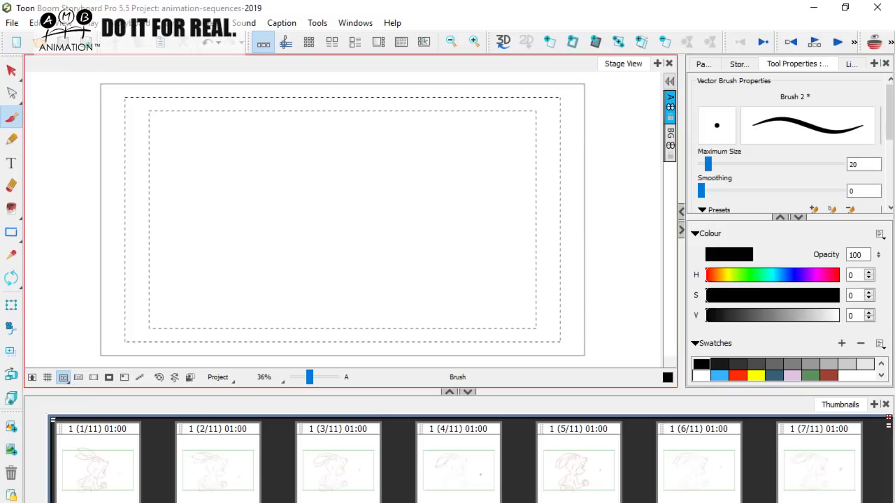
# Open the second panel of the last scene and choose black as the brush colour.
pyautogui.moveTo(63, 502); pyautogui.dragTo(857, 502)
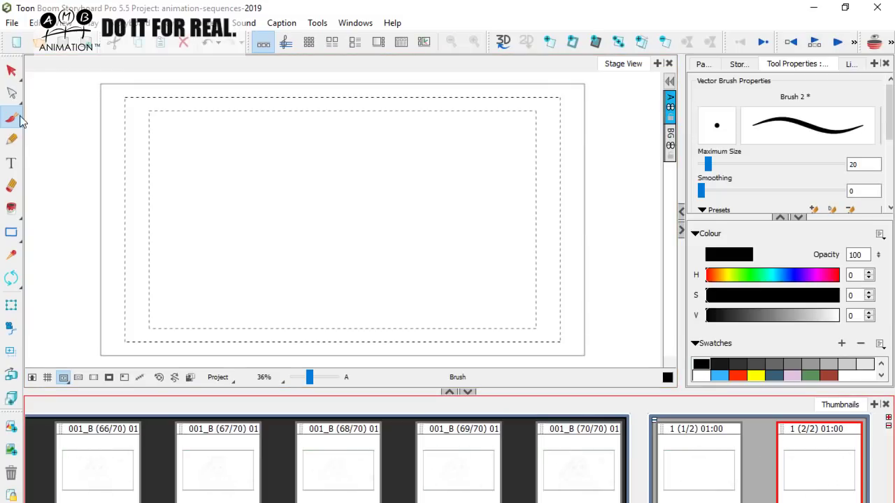
pyautogui.click(829, 375)
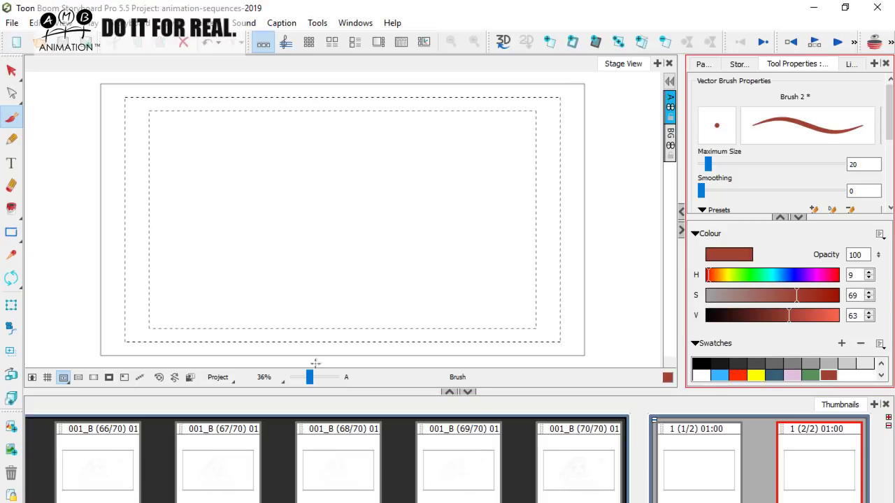
pyautogui.moveTo(306, 377); pyautogui.dragTo(309, 377)
pyautogui.press('space')
pyautogui.moveTo(445, 318); pyautogui.dragTo(426, 311)
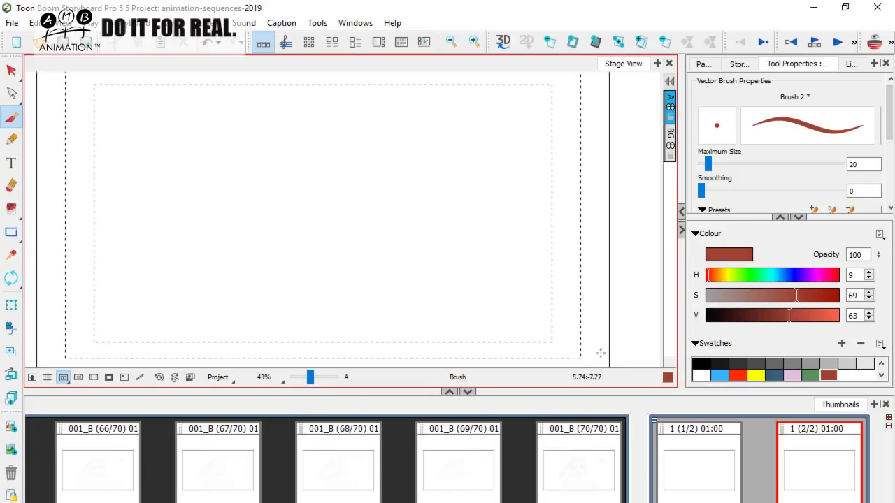
pyautogui.click(702, 363)
pyautogui.moveTo(310, 377); pyautogui.dragTo(310, 378)
pyautogui.press('space')
pyautogui.moveTo(313, 319); pyautogui.dragTo(300, 317)
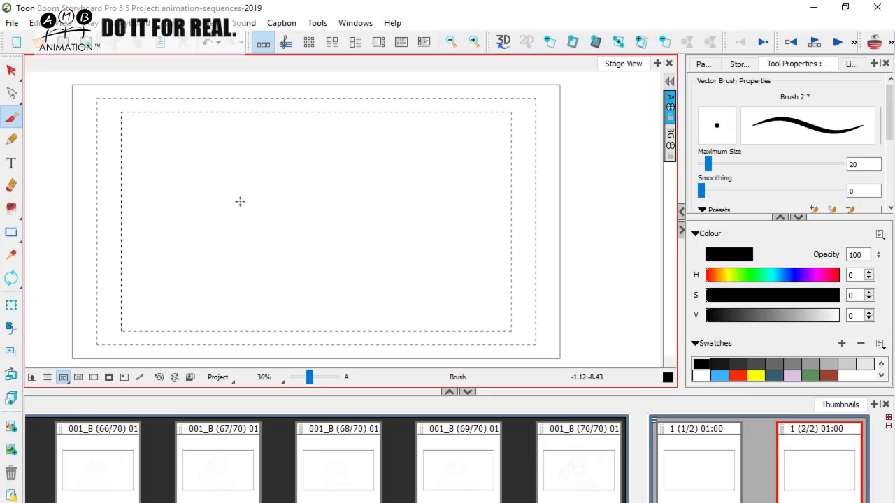
# Rough out a character's head in left-facing profile, with the face, crown, back of the hair, chin and nape.
pyautogui.moveTo(264, 187)
pyautogui.mouseDown()
pyautogui.moveTo(295, 156)
pyautogui.moveTo(270, 175)
pyautogui.moveTo(280, 154)
pyautogui.moveTo(314, 143)
pyautogui.moveTo(348, 150)
pyautogui.mouseUp()
pyautogui.moveTo(276, 164)
pyautogui.mouseDown()
pyautogui.moveTo(266, 190)
pyautogui.moveTo(272, 214)
pyautogui.moveTo(259, 222)
pyautogui.moveTo(278, 258)
pyautogui.moveTo(326, 259)
pyautogui.mouseUp()
pyautogui.moveTo(286, 144)
pyautogui.mouseDown()
pyautogui.moveTo(371, 159)
pyautogui.moveTo(399, 184)
pyautogui.mouseUp()
pyautogui.moveTo(401, 215)
pyautogui.mouseDown()
pyautogui.moveTo(360, 243)
pyautogui.moveTo(375, 266)
pyautogui.moveTo(316, 273)
pyautogui.mouseUp()
pyautogui.press('space')
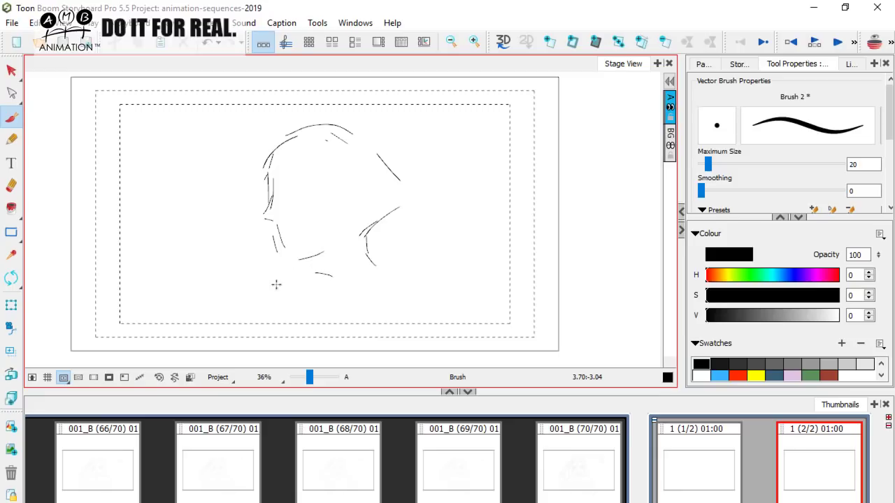
# Sketch the character's bent arm and raised hand in front of the face.
pyautogui.moveTo(248, 304)
pyautogui.mouseDown()
pyautogui.moveTo(229, 320)
pyautogui.moveTo(253, 298)
pyautogui.mouseUp()
pyautogui.moveTo(205, 331)
pyautogui.mouseDown()
pyautogui.moveTo(179, 308)
pyautogui.moveTo(178, 262)
pyautogui.moveTo(172, 245)
pyautogui.moveTo(166, 260)
pyautogui.moveTo(157, 236)
pyautogui.mouseUp()
pyautogui.moveTo(147, 220); pyautogui.dragTo(128, 223)
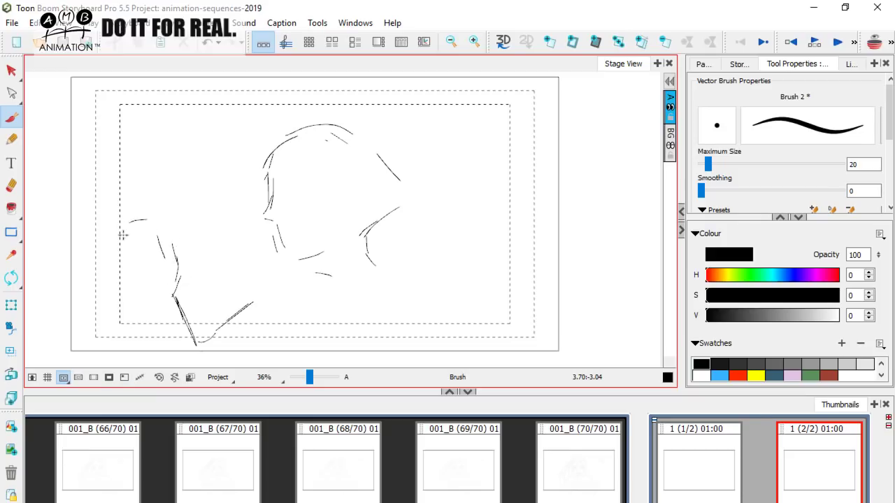
pyautogui.moveTo(123, 274)
pyautogui.mouseDown()
pyautogui.moveTo(151, 313)
pyautogui.moveTo(161, 357)
pyautogui.moveTo(148, 335)
pyautogui.mouseUp()
pyautogui.moveTo(237, 360); pyautogui.dragTo(233, 358)
# Strengthen the face profile, jaw, neck and upper arm lines, and draw the shoulder sloping down behind the head.
pyautogui.moveTo(229, 319)
pyautogui.mouseDown()
pyautogui.moveTo(297, 286)
pyautogui.moveTo(326, 278)
pyautogui.mouseUp()
pyautogui.moveTo(319, 268)
pyautogui.mouseDown()
pyautogui.moveTo(326, 281)
pyautogui.moveTo(277, 267)
pyautogui.mouseUp()
pyautogui.moveTo(266, 237); pyautogui.dragTo(279, 263)
pyautogui.moveTo(260, 219); pyautogui.dragTo(267, 237)
pyautogui.moveTo(258, 168)
pyautogui.mouseDown()
pyautogui.moveTo(258, 216)
pyautogui.moveTo(248, 229)
pyautogui.moveTo(264, 228)
pyautogui.moveTo(252, 224)
pyautogui.moveTo(253, 168)
pyautogui.moveTo(312, 127)
pyautogui.mouseUp()
pyautogui.moveTo(361, 252)
pyautogui.mouseDown()
pyautogui.moveTo(382, 275)
pyautogui.moveTo(434, 269)
pyautogui.moveTo(537, 318)
pyautogui.mouseUp()
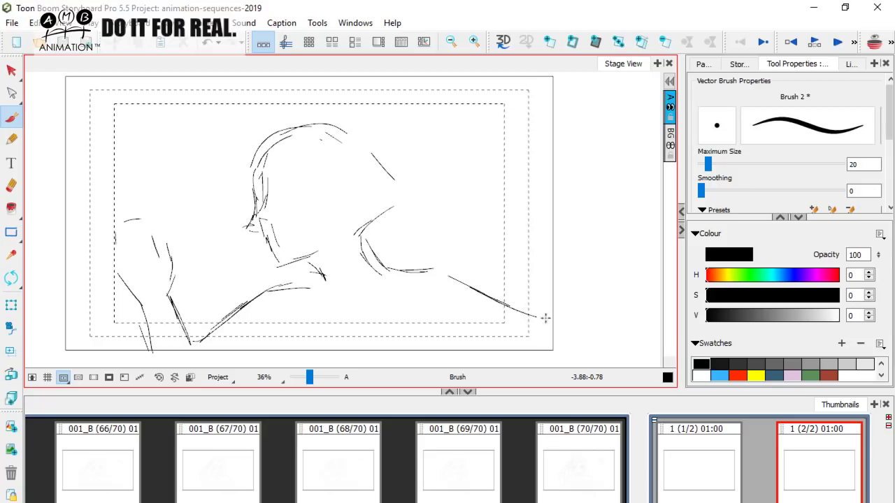
# Refine the hair outline around the forehead and crown and reinforce the neck lines.
pyautogui.moveTo(299, 286); pyautogui.dragTo(321, 277)
pyautogui.moveTo(245, 188); pyautogui.dragTo(348, 138)
pyautogui.moveTo(373, 244); pyautogui.dragTo(387, 219)
pyautogui.moveTo(352, 123); pyautogui.dragTo(377, 149)
pyautogui.moveTo(284, 123); pyautogui.dragTo(265, 139)
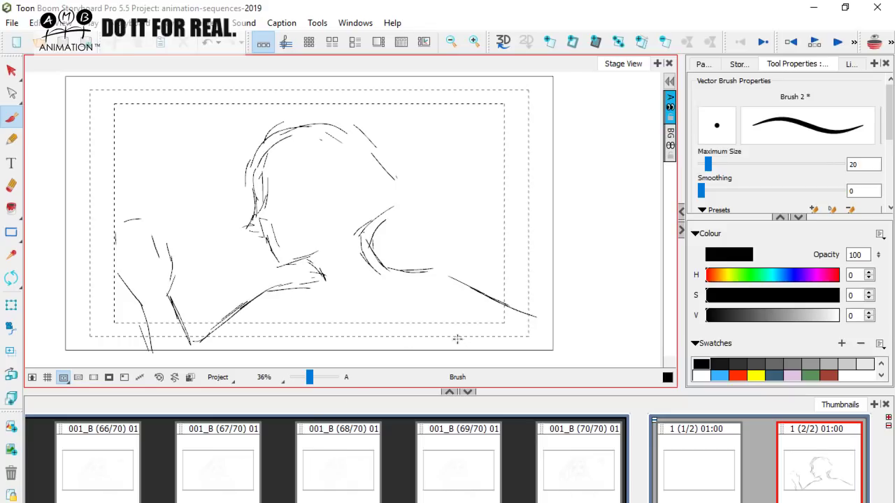
# Add a new panel after the finished sketch and activate the Brush tool, checking the blank panel against the previous drawing.
pyautogui.click(11, 70)
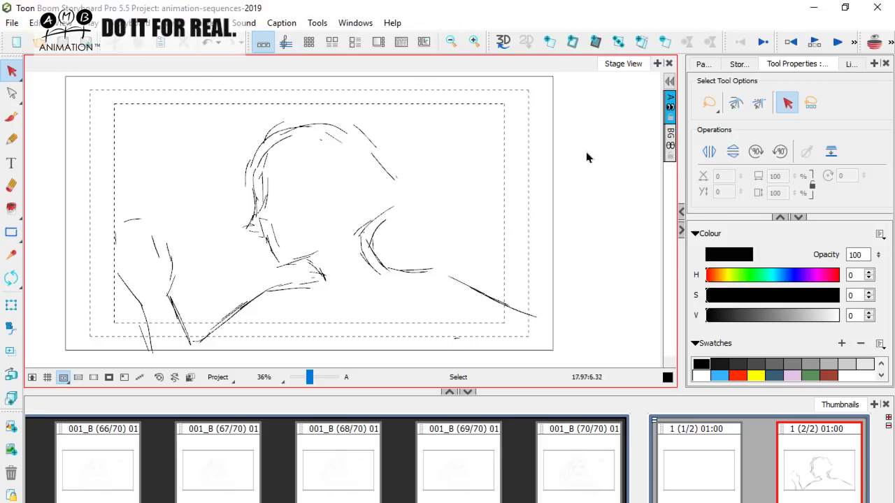
pyautogui.click(550, 42)
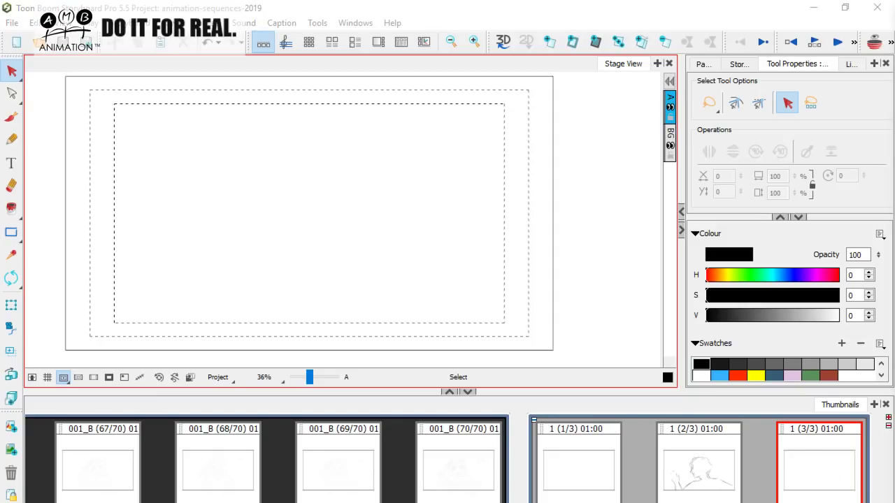
pyautogui.click(11, 117)
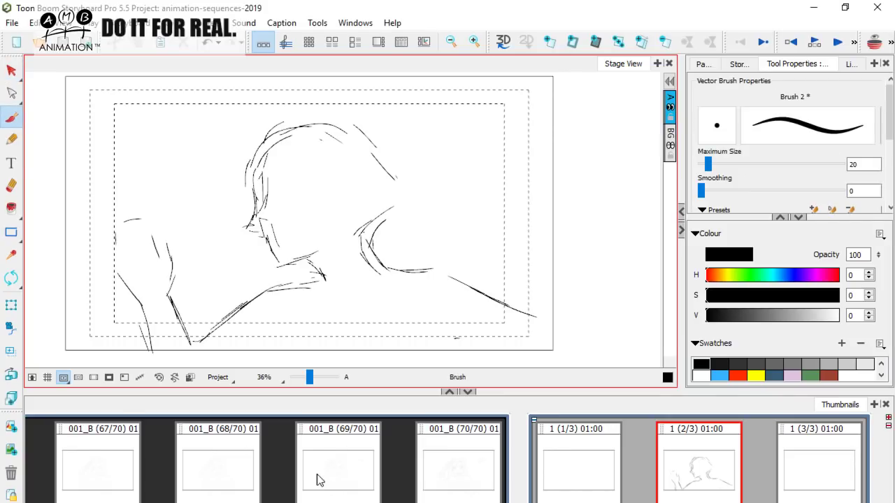
pyautogui.press('Left')
pyautogui.press('Right')
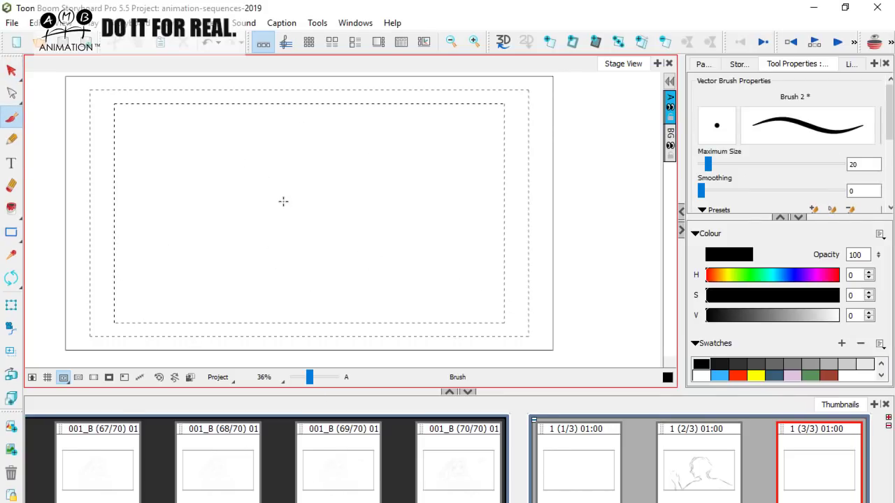
# Sketch the forehead and start of the crown on the third panel, lower than in the previous drawing, flipping panels to compare.
pyautogui.moveTo(355, 166); pyautogui.dragTo(384, 197)
pyautogui.press('Left')
pyautogui.press('Right')
pyautogui.press('Left')
pyautogui.press('Right')
pyautogui.moveTo(273, 179); pyautogui.dragTo(265, 215)
pyautogui.moveTo(270, 201); pyautogui.dragTo(268, 215)
pyautogui.press('Left')
pyautogui.press('Right')
# Draw the crown and the curve down the back of the head, checking it against the previous panel.
pyautogui.moveTo(316, 162); pyautogui.dragTo(393, 199)
pyautogui.press('Left')
pyautogui.press('Right')
pyautogui.moveTo(321, 162)
pyautogui.mouseDown()
pyautogui.moveTo(278, 193)
pyautogui.moveTo(290, 171)
pyautogui.moveTo(399, 229)
pyautogui.mouseUp()
pyautogui.press('Left')
pyautogui.press('Right')
pyautogui.press('Left')
pyautogui.press('Right')
pyautogui.press('Left')
pyautogui.press('Right')
# Draw the brow and nose of the lowered profile, comparing with the previous panel.
pyautogui.moveTo(271, 217); pyautogui.dragTo(267, 199)
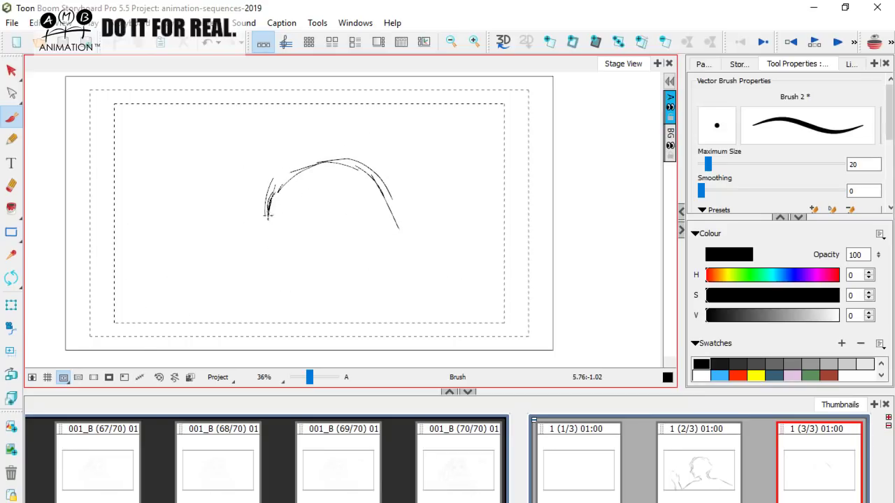
pyautogui.moveTo(272, 233); pyautogui.dragTo(264, 246)
pyautogui.moveTo(273, 199)
pyautogui.mouseDown()
pyautogui.moveTo(274, 229)
pyautogui.moveTo(255, 254)
pyautogui.mouseUp()
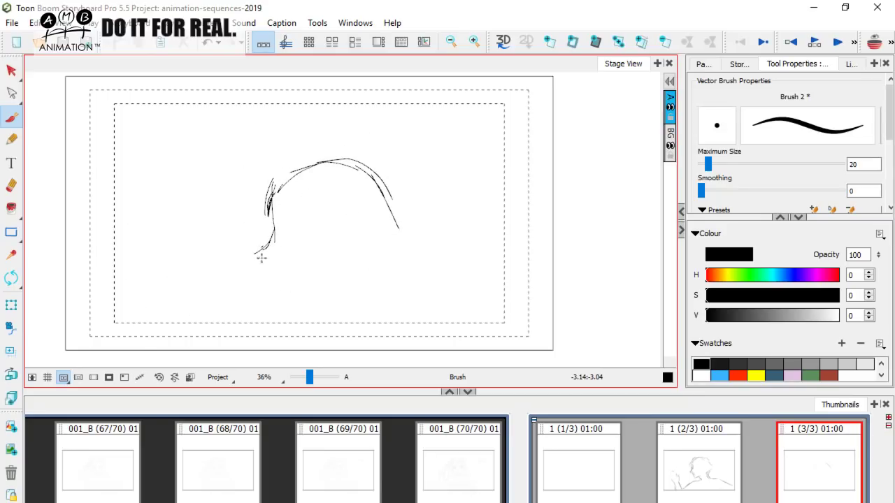
pyautogui.press('Left')
pyautogui.press('Right')
# Sketch the mouth area, chin and jaw line below the nose while flipping to the previous panel.
pyautogui.moveTo(266, 253)
pyautogui.mouseDown()
pyautogui.moveTo(285, 265)
pyautogui.moveTo(288, 285)
pyautogui.mouseUp()
pyautogui.press('Left')
pyautogui.press('Right')
pyautogui.press('Left')
pyautogui.press('Right')
pyautogui.moveTo(308, 300); pyautogui.dragTo(327, 293)
pyautogui.press('Left')
pyautogui.press('Right')
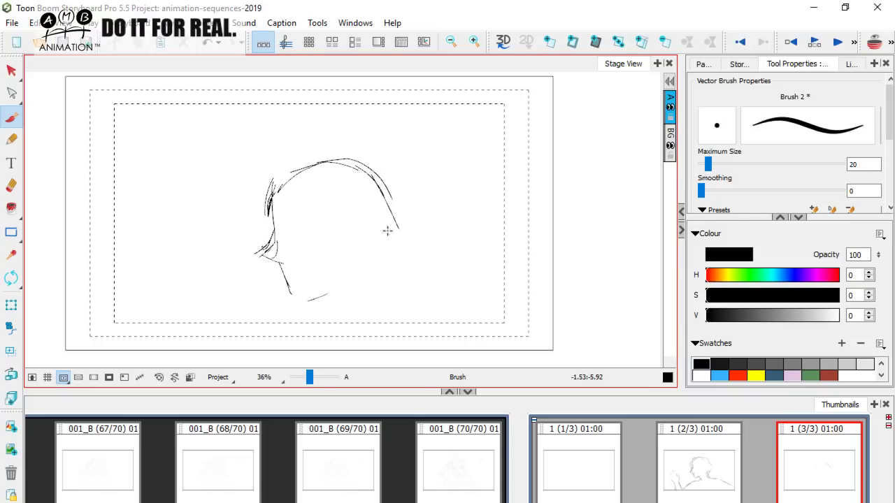
# Sketch the pointed back of the hair, the nape and the start of the back's shoulder line.
pyautogui.moveTo(384, 182)
pyautogui.mouseDown()
pyautogui.moveTo(427, 214)
pyautogui.moveTo(400, 255)
pyautogui.mouseUp()
pyautogui.moveTo(428, 227)
pyautogui.mouseDown()
pyautogui.moveTo(397, 265)
pyautogui.moveTo(393, 288)
pyautogui.mouseUp()
pyautogui.moveTo(380, 273); pyautogui.dragTo(391, 296)
pyautogui.moveTo(384, 281)
pyautogui.mouseDown()
pyautogui.moveTo(427, 306)
pyautogui.moveTo(444, 339)
pyautogui.mouseUp()
pyautogui.press('Left')
pyautogui.press('Right')
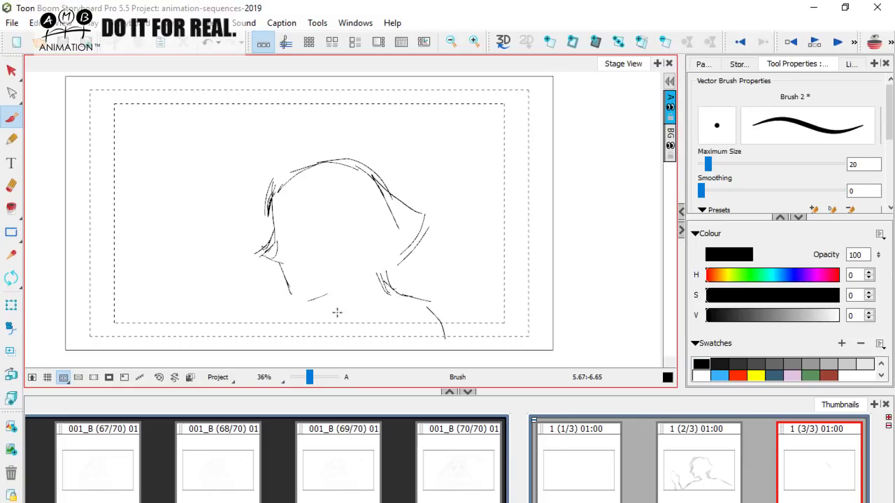
# Draw the front of the neck and chest and extend the shoulder line down to the frame's lower edge.
pyautogui.moveTo(335, 298); pyautogui.dragTo(340, 312)
pyautogui.moveTo(331, 299)
pyautogui.mouseDown()
pyautogui.moveTo(334, 308)
pyautogui.moveTo(293, 348)
pyautogui.mouseUp()
pyautogui.press('Left')
pyautogui.press('Right')
pyautogui.moveTo(391, 283)
pyautogui.mouseDown()
pyautogui.moveTo(429, 302)
pyautogui.moveTo(463, 351)
pyautogui.mouseUp()
pyautogui.press('Left')
pyautogui.press('Right')
# Reinforce the nape, the jaw line and the hair over the forehead with extra strokes.
pyautogui.moveTo(381, 278); pyautogui.dragTo(397, 254)
pyautogui.moveTo(333, 289); pyautogui.dragTo(310, 294)
pyautogui.moveTo(267, 202)
pyautogui.mouseDown()
pyautogui.moveTo(281, 168)
pyautogui.moveTo(353, 159)
pyautogui.mouseUp()
# Flip between the second and third panels to examine the head movement.
pyautogui.press('Left')
pyautogui.press('Right')
pyautogui.click(790, 439)
pyautogui.click(701, 454)
pyautogui.click(795, 441)
pyautogui.click(700, 452)
pyautogui.click(826, 439)
pyautogui.press('Left')
pyautogui.press('Right')
# Add a new blank panel after the third panel and make it current for drawing.
pyautogui.click(550, 44)
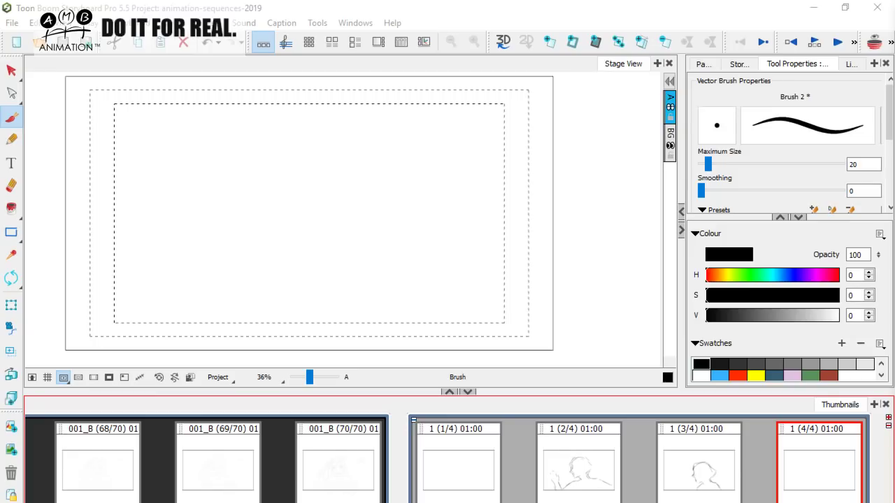
pyautogui.click(699, 462)
pyautogui.click(806, 458)
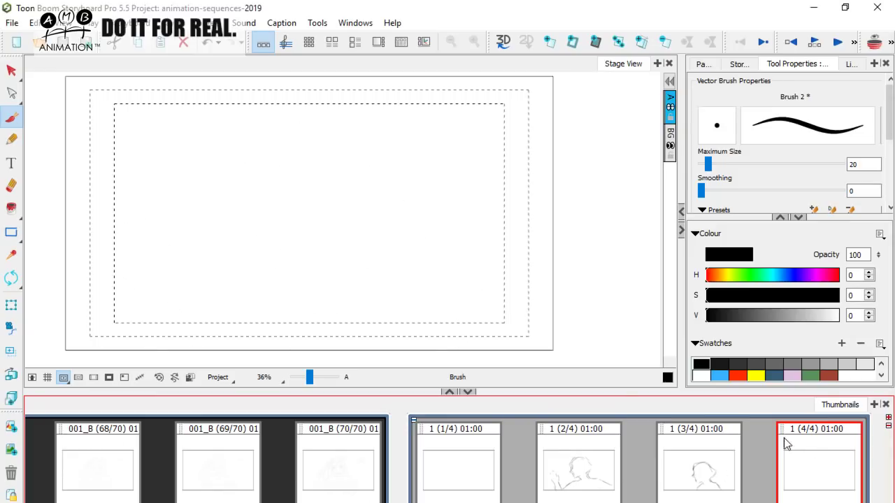
# Sketch the forehead and the top of the hair on the fourth panel, comparing with the previous drawing.
pyautogui.moveTo(252, 170); pyautogui.dragTo(253, 166)
pyautogui.moveTo(304, 150)
pyautogui.mouseDown()
pyautogui.moveTo(337, 159)
pyautogui.moveTo(274, 150)
pyautogui.moveTo(251, 191)
pyautogui.moveTo(256, 212)
pyautogui.mouseUp()
pyautogui.press('Left')
pyautogui.press('Right')
pyautogui.press('Left')
pyautogui.press('Right')
pyautogui.moveTo(261, 151)
pyautogui.mouseDown()
pyautogui.moveTo(306, 138)
pyautogui.moveTo(345, 151)
pyautogui.mouseUp()
pyautogui.moveTo(359, 157); pyautogui.dragTo(362, 163)
pyautogui.moveTo(301, 130); pyautogui.dragTo(368, 147)
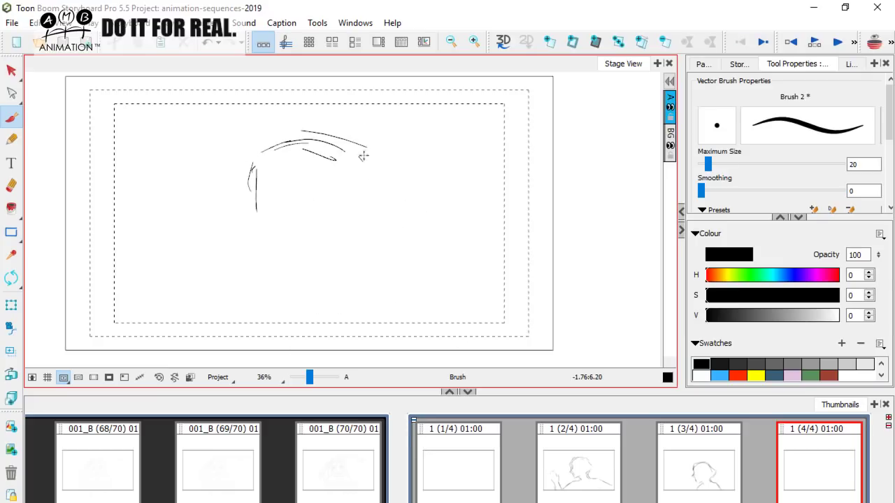
pyautogui.press(',')
pyautogui.press('.')
# Draw the face line from the forehead down to the nose tip, checking it against the previous panel.
pyautogui.moveTo(254, 152)
pyautogui.mouseDown()
pyautogui.moveTo(248, 229)
pyautogui.moveTo(233, 236)
pyautogui.mouseUp()
pyautogui.press('Left')
pyautogui.press('Right')
pyautogui.press('Left')
pyautogui.press('Right')
# Sketch the mouth, chin and jaw below the nose and start the front of the neck.
pyautogui.moveTo(232, 234)
pyautogui.mouseDown()
pyautogui.moveTo(246, 250)
pyautogui.moveTo(250, 244)
pyautogui.moveTo(272, 286)
pyautogui.mouseUp()
pyautogui.press(',')
pyautogui.press('.')
pyautogui.press('Left')
pyautogui.press('Right')
pyautogui.moveTo(294, 281)
pyautogui.mouseDown()
pyautogui.moveTo(272, 282)
pyautogui.moveTo(310, 278)
pyautogui.moveTo(328, 292)
pyautogui.mouseUp()
pyautogui.press(',')
pyautogui.press('.')
# Add sweeping hair strokes across the top of the head, trailing out behind the crown.
pyautogui.moveTo(257, 149)
pyautogui.mouseDown()
pyautogui.moveTo(298, 134)
pyautogui.moveTo(373, 153)
pyautogui.mouseUp()
pyautogui.moveTo(331, 133); pyautogui.dragTo(363, 142)
pyautogui.moveTo(323, 125)
pyautogui.mouseDown()
pyautogui.moveTo(397, 161)
pyautogui.moveTo(411, 157)
pyautogui.mouseUp()
pyautogui.press(',')
pyautogui.press('.')
# Draw the back of the head with the hair tapering in towards the nape.
pyautogui.moveTo(412, 187); pyautogui.dragTo(393, 228)
pyautogui.press(',')
pyautogui.press('.')
pyautogui.moveTo(377, 162); pyautogui.dragTo(411, 188)
# Sketch the nape and the shoulder sloping down to the frame's lower corner, and draw the collar line under the chin.
pyautogui.moveTo(390, 236)
pyautogui.mouseDown()
pyautogui.moveTo(361, 255)
pyautogui.moveTo(384, 277)
pyautogui.moveTo(442, 278)
pyautogui.mouseUp()
pyautogui.press(',')
pyautogui.press('.')
pyautogui.moveTo(447, 279); pyautogui.dragTo(496, 306)
pyautogui.press(',')
pyautogui.press('.')
pyautogui.moveTo(378, 280)
pyautogui.mouseDown()
pyautogui.moveTo(414, 290)
pyautogui.moveTo(453, 281)
pyautogui.mouseUp()
pyautogui.moveTo(493, 305); pyautogui.dragTo(530, 332)
pyautogui.moveTo(352, 274); pyautogui.dragTo(291, 296)
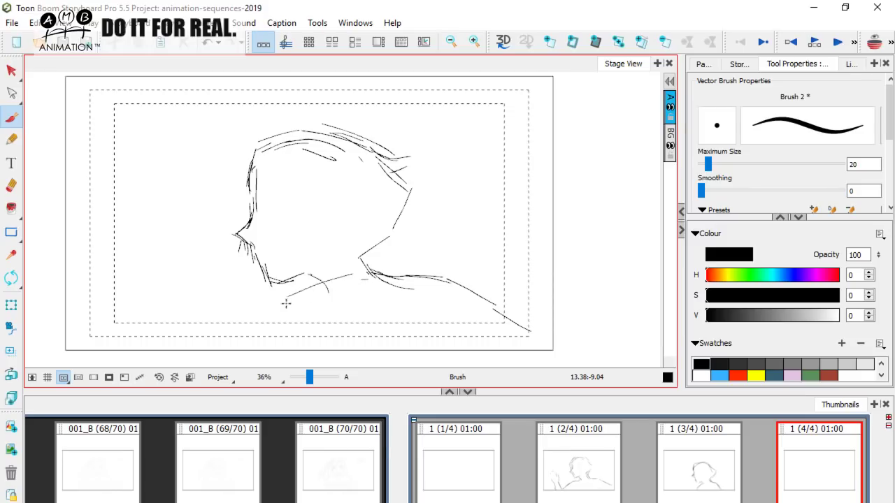
# Sketch the raised forearm and hand in front of the face, plus a short chest line at the frame's lower edge.
pyautogui.moveTo(246, 327); pyautogui.dragTo(215, 351)
pyautogui.moveTo(132, 298); pyautogui.dragTo(136, 352)
pyautogui.moveTo(127, 299)
pyautogui.mouseDown()
pyautogui.moveTo(135, 258)
pyautogui.moveTo(169, 249)
pyautogui.mouseUp()
pyautogui.moveTo(172, 246); pyautogui.dragTo(172, 279)
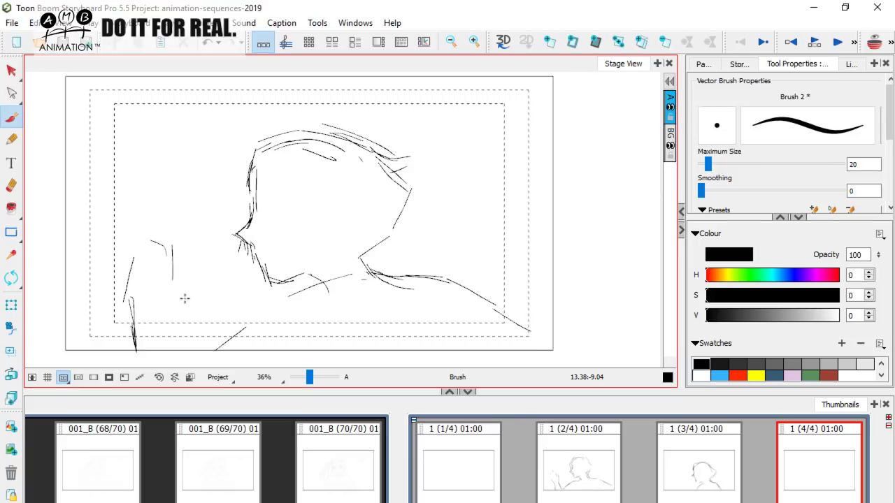
pyautogui.moveTo(182, 280); pyautogui.dragTo(170, 315)
# Flip repeatedly through panels 2, 3 and 4 to check the motion between the drawings.
pyautogui.click(563, 468)
pyautogui.click(789, 439)
pyautogui.click(598, 477)
pyautogui.click(700, 465)
pyautogui.click(825, 453)
pyautogui.click(594, 463)
pyautogui.click(689, 463)
pyautogui.click(819, 445)
pyautogui.click(681, 461)
pyautogui.click(825, 451)
pyautogui.click(612, 467)
pyautogui.click(699, 462)
pyautogui.click(821, 455)
pyautogui.click(596, 472)
pyautogui.click(700, 464)
pyautogui.click(823, 455)
pyautogui.click(586, 473)
pyautogui.click(700, 465)
pyautogui.click(823, 457)
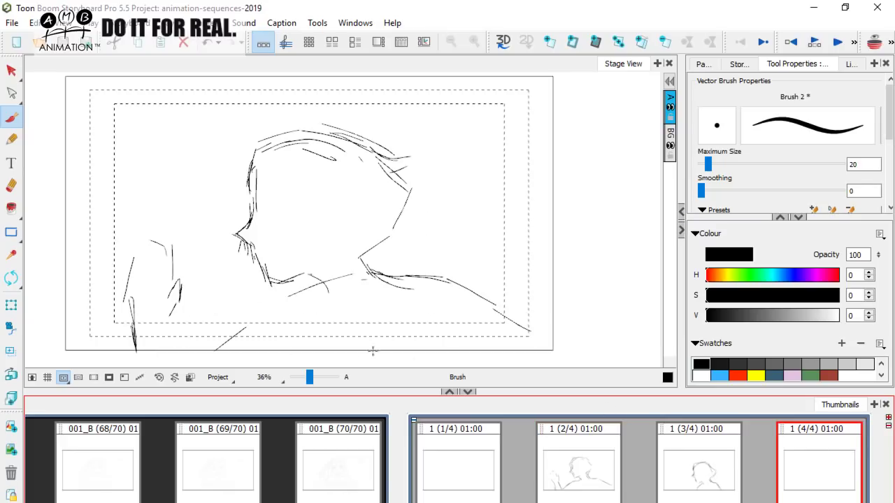
pyautogui.click(664, 465)
pyautogui.click(611, 458)
pyautogui.click(688, 465)
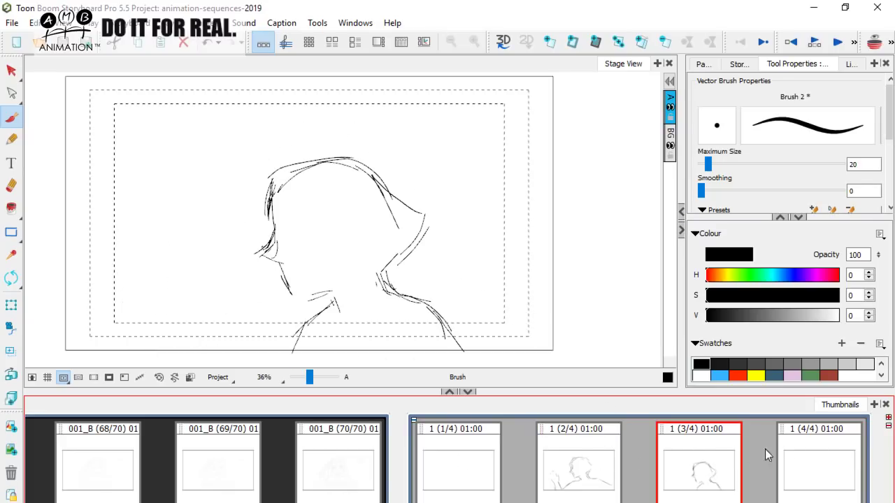
pyautogui.click(798, 445)
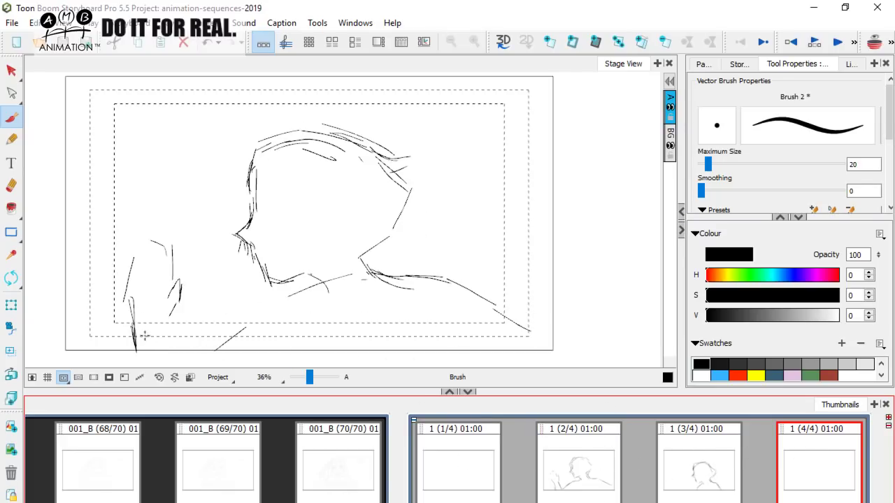
# Add a short wrist stroke below the raised hand in panel 4 and create a new blank panel after it.
pyautogui.moveTo(163, 326); pyautogui.dragTo(168, 339)
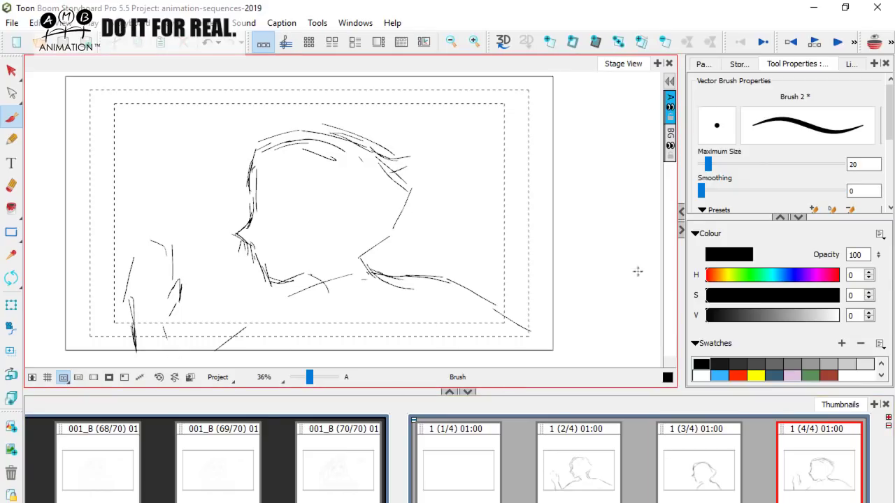
pyautogui.click(573, 42)
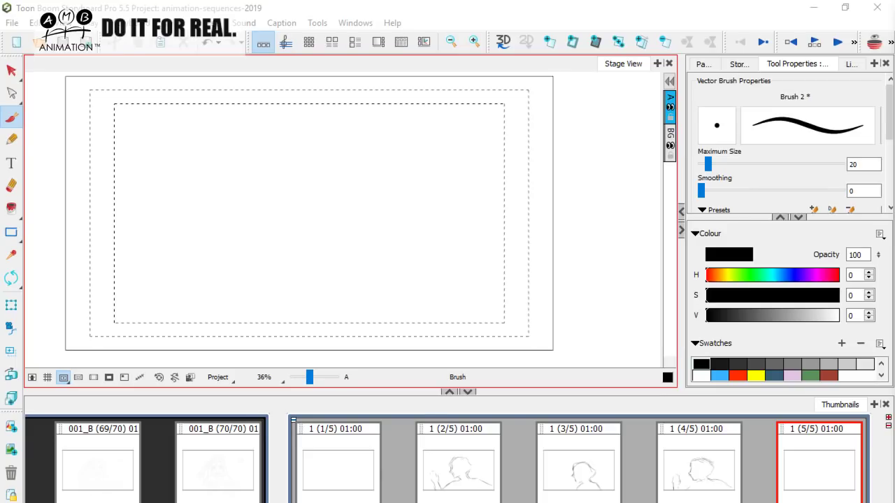
pyautogui.press('f')
pyautogui.press('g')
pyautogui.press('f')
pyautogui.press('g')
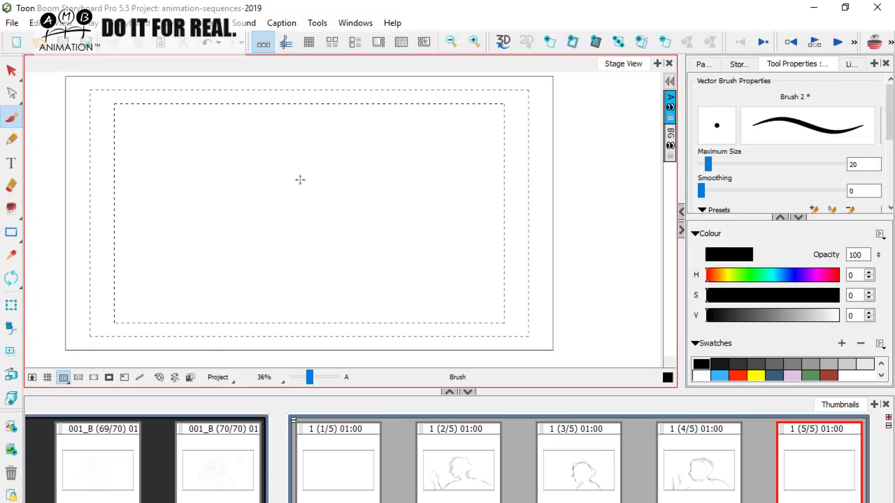
# Sketch the forehead and the hairline curving over the top of the head, trailing out behind the crown.
pyautogui.moveTo(289, 186); pyautogui.dragTo(281, 200)
pyautogui.moveTo(268, 185); pyautogui.dragTo(263, 213)
pyautogui.moveTo(270, 185)
pyautogui.mouseDown()
pyautogui.moveTo(263, 223)
pyautogui.moveTo(351, 195)
pyautogui.mouseUp()
pyautogui.moveTo(284, 161); pyautogui.dragTo(315, 157)
pyautogui.moveTo(283, 165); pyautogui.dragTo(396, 169)
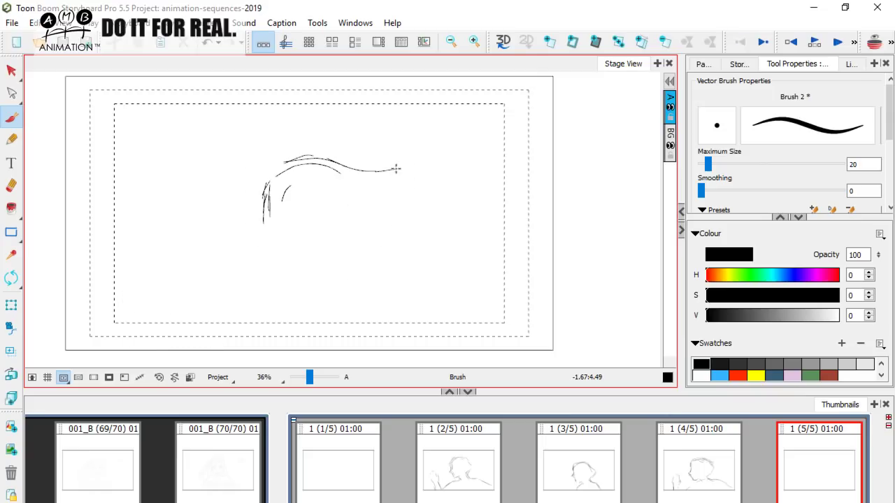
# Draw the lower back of the head, then the brow, nose, mouth and jaw of the profile.
pyautogui.moveTo(410, 217); pyautogui.dragTo(378, 248)
pyautogui.moveTo(266, 217); pyautogui.dragTo(264, 235)
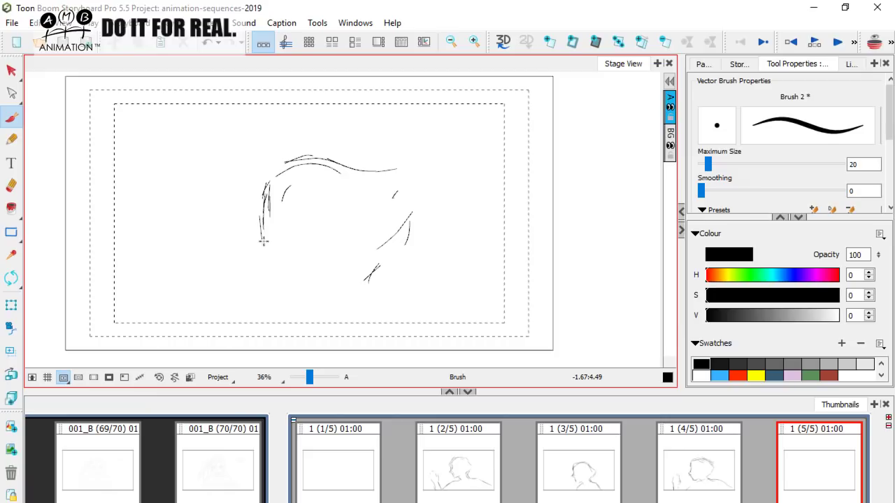
pyautogui.moveTo(248, 255)
pyautogui.mouseDown()
pyautogui.moveTo(282, 292)
pyautogui.moveTo(283, 310)
pyautogui.moveTo(293, 297)
pyautogui.moveTo(324, 295)
pyautogui.moveTo(293, 308)
pyautogui.moveTo(325, 297)
pyautogui.mouseUp()
pyautogui.press('Left')
pyautogui.press('Right')
pyautogui.press('Left')
pyautogui.press('f')
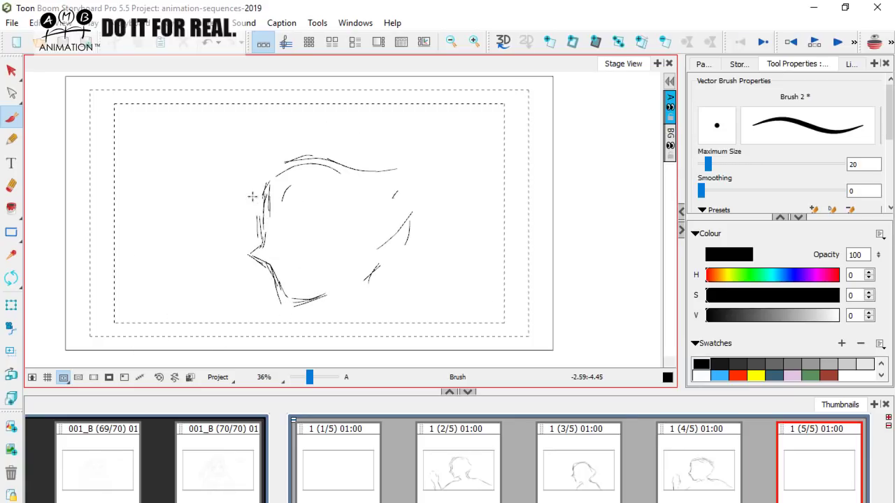
# Draw the outer hair contour from the forehead over the crown and down behind the head, checking it against the neighbouring panel.
pyautogui.moveTo(272, 169); pyautogui.dragTo(419, 165)
pyautogui.moveTo(417, 180)
pyautogui.mouseDown()
pyautogui.moveTo(410, 245)
pyautogui.moveTo(368, 293)
pyautogui.moveTo(391, 320)
pyautogui.mouseUp()
pyautogui.press('Left')
pyautogui.press('Right')
pyautogui.press('d')
pyautogui.press('f')
# Sketch the nape and the shoulder line sloping down to the frame's lower edge.
pyautogui.moveTo(367, 286); pyautogui.dragTo(437, 352)
pyautogui.press('d')
pyautogui.press('f')
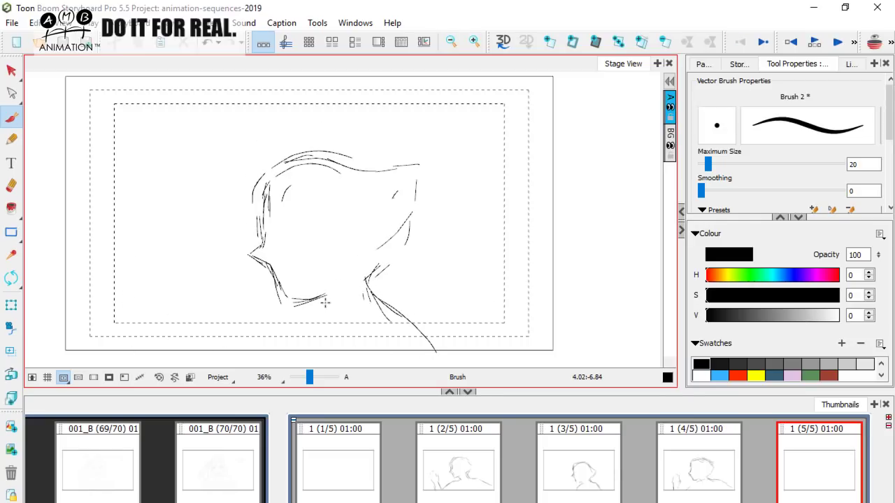
pyautogui.press('d')
pyautogui.press('f')
# Draw the front of the neck and the chest line below the jaw, and reinforce the shoulder line.
pyautogui.moveTo(320, 298)
pyautogui.mouseDown()
pyautogui.moveTo(330, 318)
pyautogui.moveTo(330, 307)
pyautogui.moveTo(310, 353)
pyautogui.mouseUp()
pyautogui.press('d')
pyautogui.press('f')
pyautogui.moveTo(382, 302); pyautogui.dragTo(418, 323)
pyautogui.moveTo(429, 333); pyautogui.dragTo(452, 360)
pyautogui.press('d')
pyautogui.press('f')
# Reinforce the hair along the crown and the forehead line down to the nose, comparing with the neighbouring panel.
pyautogui.moveTo(342, 162)
pyautogui.mouseDown()
pyautogui.moveTo(405, 159)
pyautogui.moveTo(293, 152)
pyautogui.moveTo(257, 225)
pyautogui.moveTo(255, 253)
pyautogui.mouseUp()
pyautogui.press('d')
pyautogui.press('f')
pyautogui.press('d')
pyautogui.press('f')
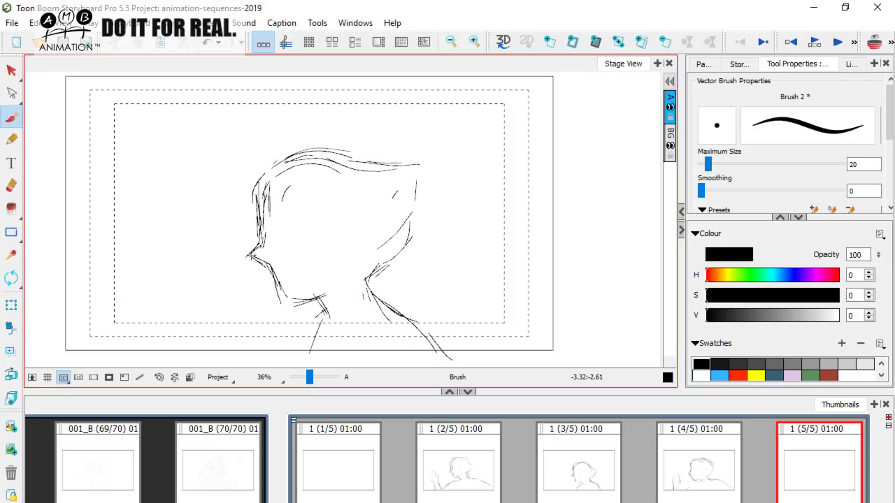
pyautogui.press('d')
pyautogui.press('f')
# Flip through panels 2 to 5 repeatedly to check how the head moves from drawing to drawing.
pyautogui.click(471, 476)
pyautogui.click(591, 468)
pyautogui.click(735, 455)
pyautogui.click(810, 450)
pyautogui.click(606, 463)
pyautogui.click(706, 456)
pyautogui.click(830, 446)
pyautogui.click(489, 458)
pyautogui.click(553, 458)
pyautogui.click(727, 451)
pyautogui.click(815, 437)
pyautogui.click(472, 480)
pyautogui.click(586, 464)
pyautogui.click(720, 452)
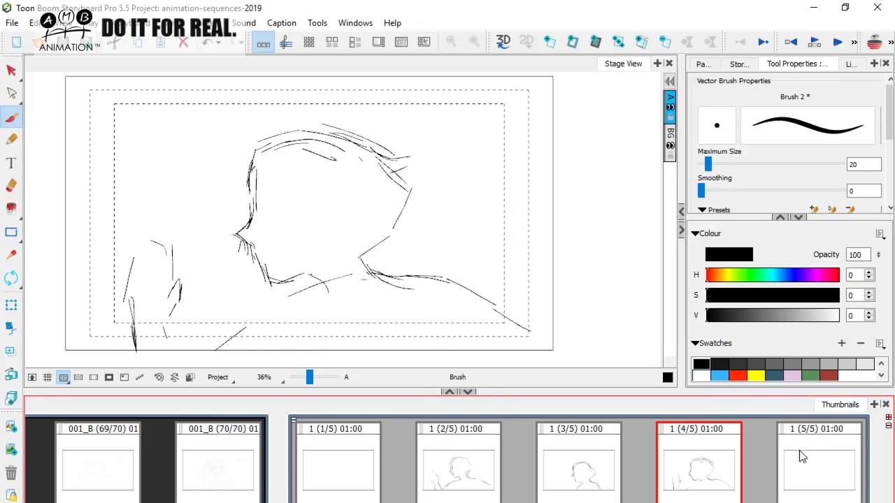
pyautogui.click(803, 453)
pyautogui.click(475, 458)
pyautogui.click(727, 458)
pyautogui.click(818, 434)
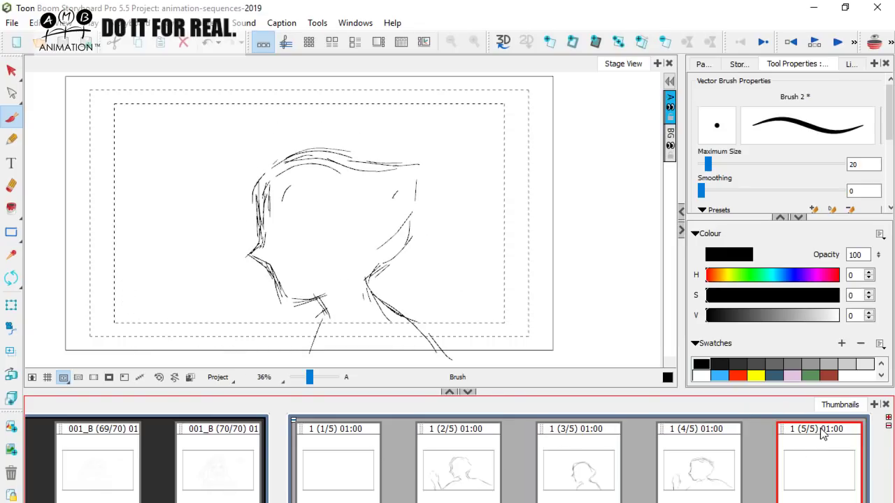
# Create a new blank panel after panel 5 and ready the Brush tool.
pyautogui.click(552, 43)
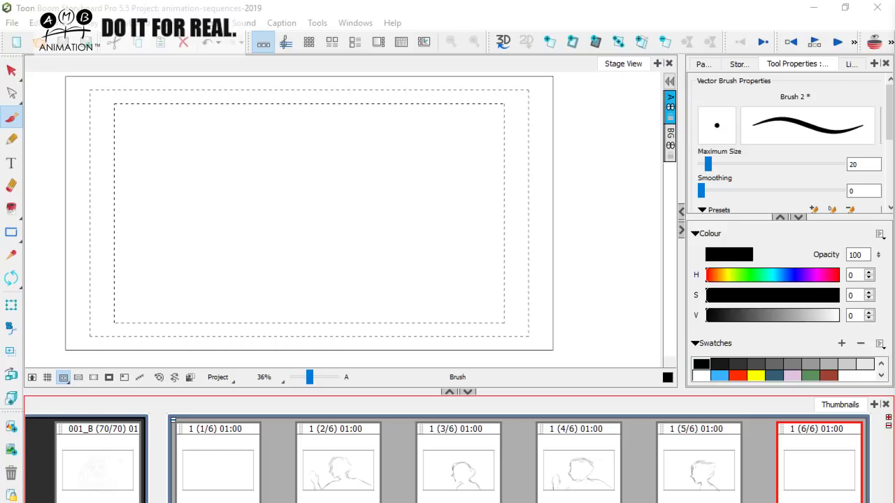
pyautogui.click(18, 119)
# Step through panels 2 to 6 in order several times to examine the motion leading into the blank panel.
pyautogui.click(352, 478)
pyautogui.click(460, 475)
pyautogui.click(579, 467)
pyautogui.click(730, 458)
pyautogui.click(805, 448)
pyautogui.click(343, 468)
pyautogui.click(455, 469)
pyautogui.click(581, 461)
pyautogui.click(695, 450)
pyautogui.click(809, 459)
pyautogui.click(375, 465)
pyautogui.click(458, 468)
pyautogui.click(591, 473)
pyautogui.click(729, 468)
pyautogui.click(804, 463)
# Sketch the forehead and brow profile down to the nose in panel 6, flipping to the previous panel for reference.
pyautogui.press('Left')
pyautogui.press('Right')
pyautogui.moveTo(235, 184)
pyautogui.mouseDown()
pyautogui.moveTo(269, 151)
pyautogui.moveTo(243, 184)
pyautogui.moveTo(246, 225)
pyautogui.mouseUp()
pyautogui.press('Left')
pyautogui.press('Right')
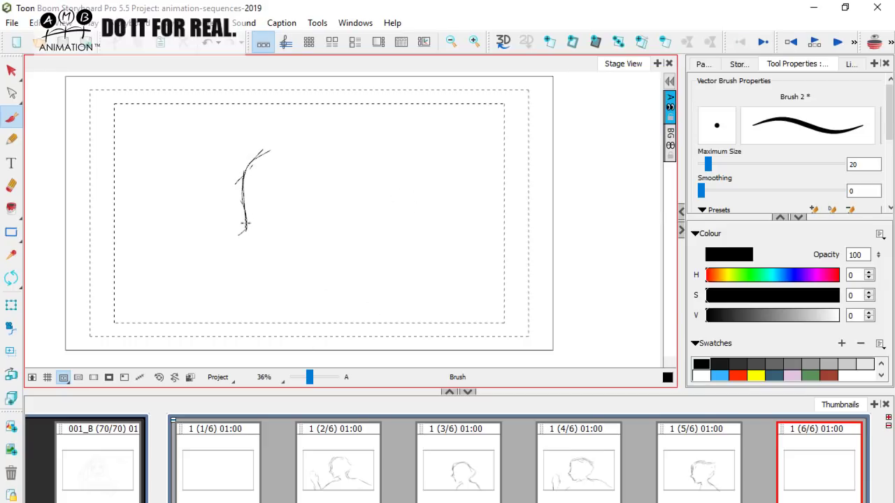
pyautogui.moveTo(250, 243); pyautogui.dragTo(237, 239)
# Draw the hair sweeping over the head into pointed strands behind the crown, and the curve of the nape.
pyautogui.moveTo(252, 165)
pyautogui.mouseDown()
pyautogui.moveTo(285, 137)
pyautogui.moveTo(270, 141)
pyautogui.moveTo(305, 136)
pyautogui.moveTo(344, 138)
pyautogui.moveTo(397, 164)
pyautogui.mouseUp()
pyautogui.moveTo(350, 137)
pyautogui.mouseDown()
pyautogui.moveTo(398, 140)
pyautogui.moveTo(433, 183)
pyautogui.mouseUp()
pyautogui.moveTo(372, 149); pyautogui.dragTo(415, 169)
pyautogui.moveTo(394, 232); pyautogui.dragTo(414, 227)
pyautogui.press('Left')
pyautogui.moveTo(358, 258)
pyautogui.mouseDown()
pyautogui.moveTo(397, 234)
pyautogui.moveTo(361, 272)
pyautogui.mouseUp()
pyautogui.press('Right')
pyautogui.moveTo(399, 175); pyautogui.dragTo(418, 187)
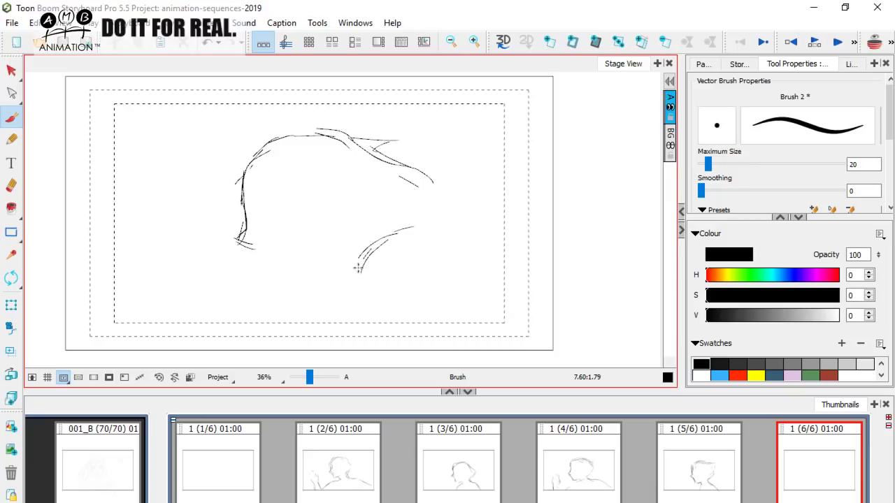
# Sketch the mouth and chin below the nose, and a long chest line sloping down from the neck.
pyautogui.moveTo(251, 249); pyautogui.dragTo(264, 279)
pyautogui.moveTo(275, 280); pyautogui.dragTo(294, 273)
pyautogui.moveTo(308, 278); pyautogui.dragTo(217, 331)
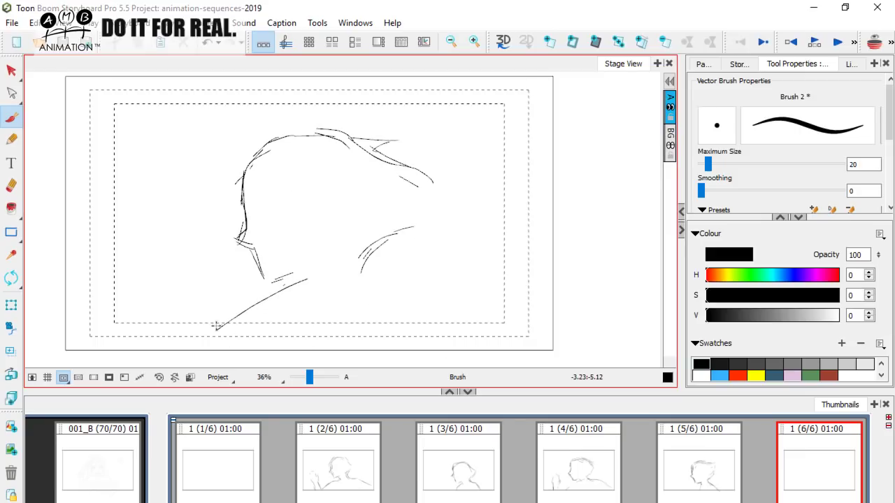
# Draw the raised forearm in front of the face and the bent hand on top of it.
pyautogui.moveTo(174, 261)
pyautogui.mouseDown()
pyautogui.moveTo(200, 321)
pyautogui.moveTo(195, 344)
pyautogui.mouseUp()
pyautogui.moveTo(169, 261); pyautogui.dragTo(190, 342)
pyautogui.moveTo(131, 253); pyautogui.dragTo(131, 358)
pyautogui.moveTo(160, 276); pyautogui.dragTo(179, 343)
pyautogui.moveTo(133, 267)
pyautogui.mouseDown()
pyautogui.moveTo(133, 345)
pyautogui.moveTo(138, 299)
pyautogui.mouseUp()
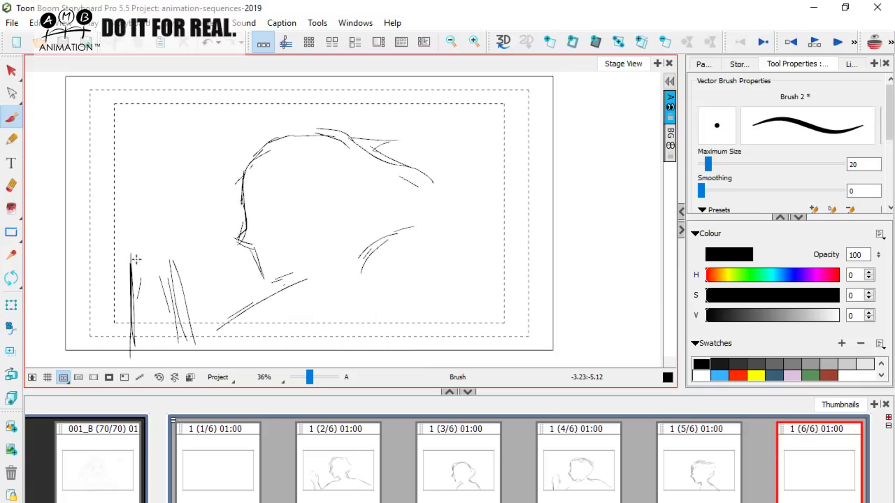
pyautogui.moveTo(116, 229)
pyautogui.mouseDown()
pyautogui.moveTo(127, 194)
pyautogui.moveTo(169, 194)
pyautogui.mouseUp()
pyautogui.moveTo(171, 241)
pyautogui.mouseDown()
pyautogui.moveTo(184, 223)
pyautogui.moveTo(178, 261)
pyautogui.moveTo(159, 279)
pyautogui.moveTo(131, 255)
pyautogui.moveTo(128, 285)
pyautogui.moveTo(124, 215)
pyautogui.moveTo(130, 208)
pyautogui.moveTo(130, 226)
pyautogui.moveTo(148, 195)
pyautogui.moveTo(172, 191)
pyautogui.mouseUp()
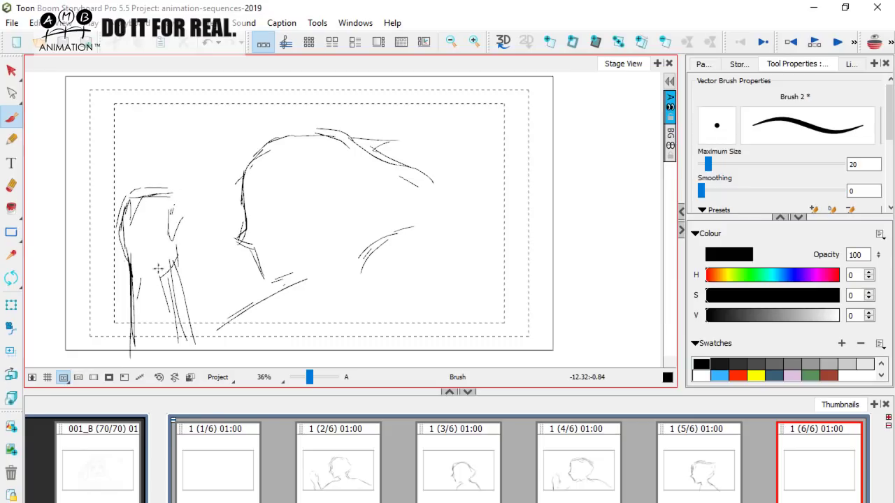
pyautogui.moveTo(126, 264); pyautogui.dragTo(133, 355)
# Draw the shoulder line across the base of the neck, the upper arm down to the frame's corner, and reinforce the nape.
pyautogui.moveTo(162, 281)
pyautogui.mouseDown()
pyautogui.moveTo(188, 350)
pyautogui.moveTo(260, 301)
pyautogui.moveTo(314, 280)
pyautogui.moveTo(377, 274)
pyautogui.moveTo(517, 303)
pyautogui.mouseUp()
pyautogui.moveTo(353, 281)
pyautogui.mouseDown()
pyautogui.moveTo(403, 298)
pyautogui.moveTo(386, 284)
pyautogui.moveTo(482, 299)
pyautogui.moveTo(506, 310)
pyautogui.moveTo(539, 360)
pyautogui.mouseUp()
pyautogui.moveTo(516, 309)
pyautogui.mouseDown()
pyautogui.moveTo(540, 364)
pyautogui.moveTo(532, 343)
pyautogui.mouseUp()
pyautogui.moveTo(405, 288); pyautogui.dragTo(517, 307)
pyautogui.moveTo(392, 298)
pyautogui.mouseDown()
pyautogui.moveTo(462, 302)
pyautogui.moveTo(538, 355)
pyautogui.mouseUp()
pyautogui.moveTo(353, 268)
pyautogui.mouseDown()
pyautogui.moveTo(371, 241)
pyautogui.moveTo(425, 222)
pyautogui.mouseUp()
# Step through panels 2 to 6 to review the sequence with the new pose.
pyautogui.press('Left')
pyautogui.press('Right')
pyautogui.click(349, 474)
pyautogui.click(470, 464)
pyautogui.click(603, 454)
pyautogui.click(707, 451)
pyautogui.click(805, 445)
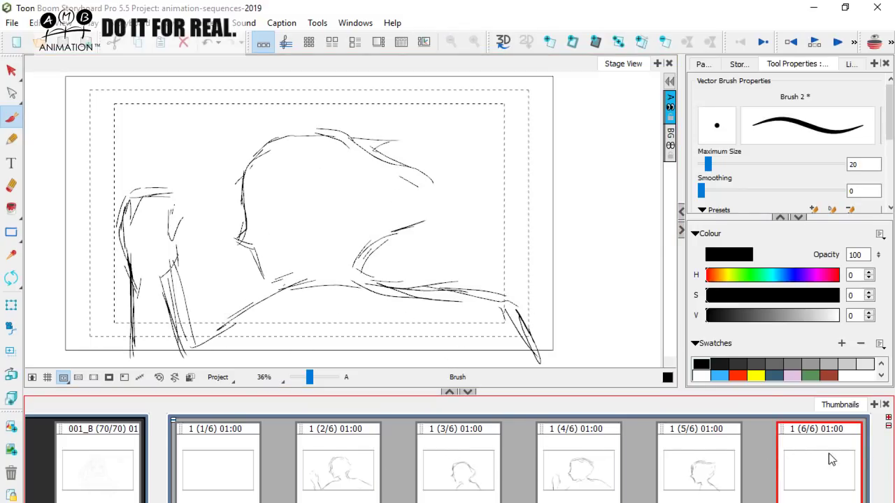
# Scrub the playhead over the last panel in the timeline workspace, and return to the final panel in the thumbnails.
pyautogui.click(286, 43)
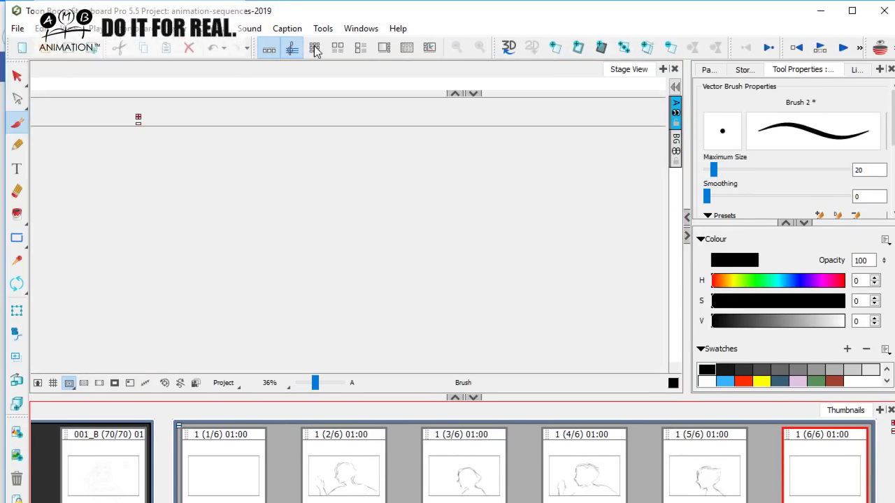
pyautogui.click(313, 44)
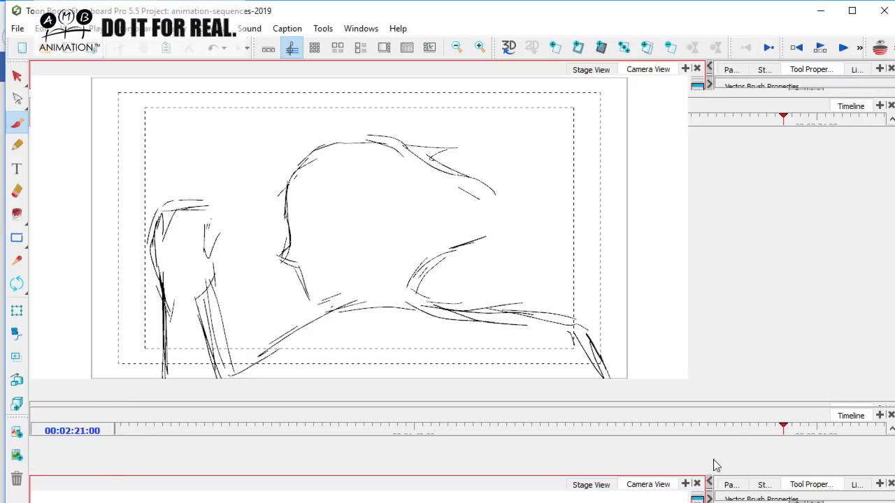
pyautogui.moveTo(781, 427)
pyautogui.mouseDown()
pyautogui.moveTo(739, 428)
pyautogui.moveTo(795, 435)
pyautogui.moveTo(747, 442)
pyautogui.moveTo(788, 438)
pyautogui.mouseUp()
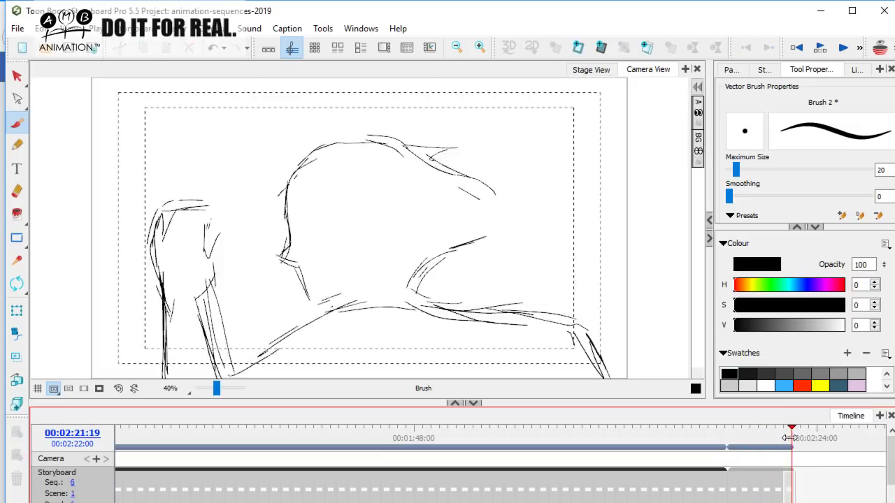
pyautogui.click(290, 49)
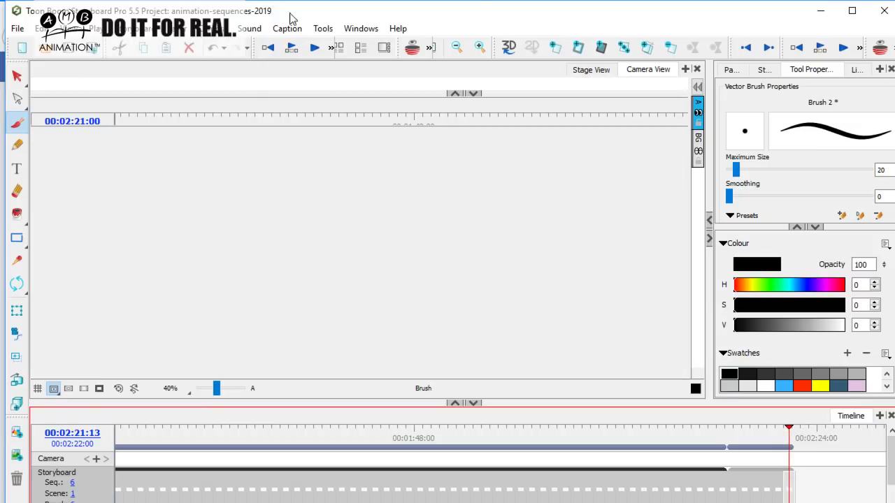
pyautogui.click(878, 11)
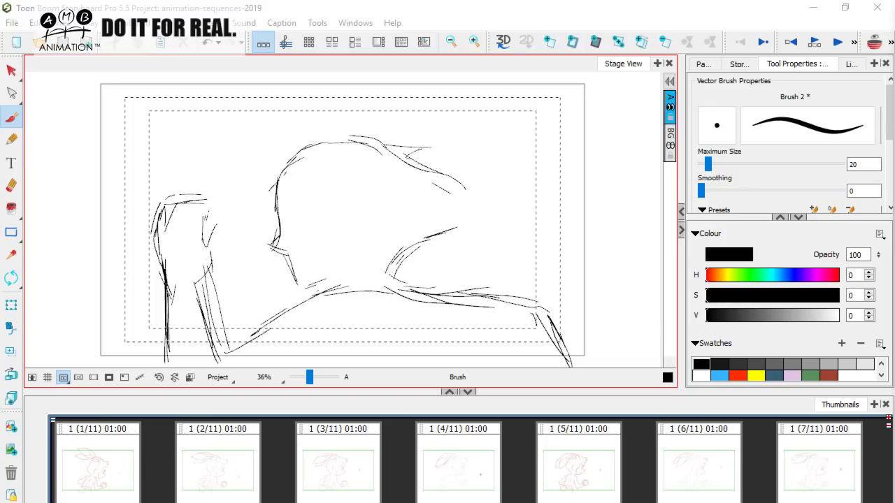
pyautogui.moveTo(63, 502); pyautogui.dragTo(856, 502)
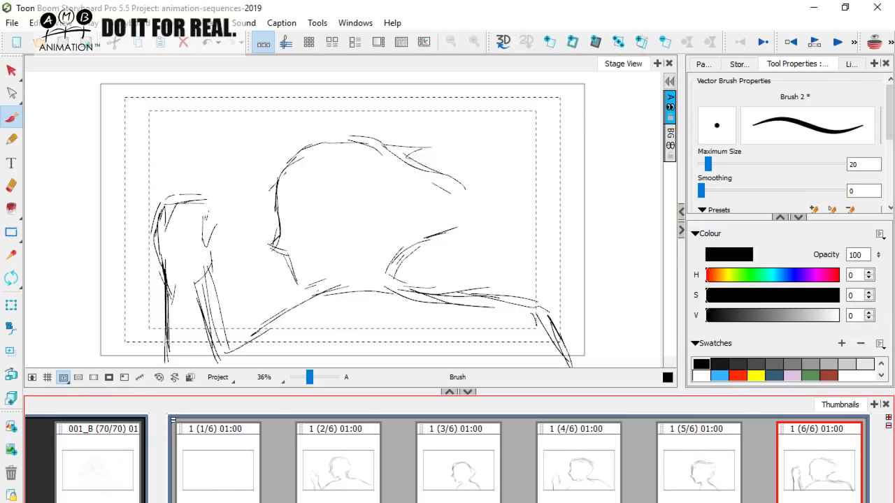
# Add a new panel after panel 6 and sketch the forehead, the first crown strokes and the back of the head.
pyautogui.click(551, 43)
pyautogui.press('Left')
pyautogui.press('Right')
pyautogui.moveTo(287, 190); pyautogui.dragTo(286, 221)
pyautogui.press('Left')
pyautogui.press('Right')
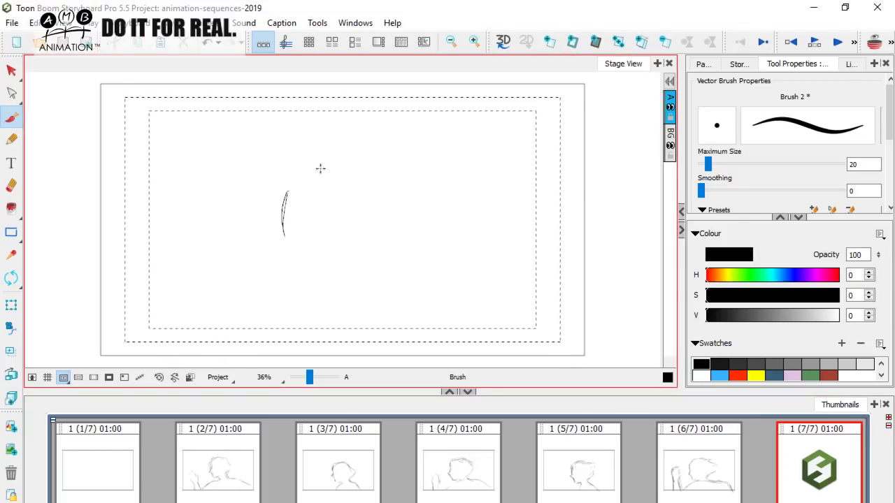
pyautogui.moveTo(349, 151)
pyautogui.mouseDown()
pyautogui.moveTo(453, 176)
pyautogui.moveTo(397, 161)
pyautogui.mouseUp()
pyautogui.moveTo(466, 201)
pyautogui.mouseDown()
pyautogui.moveTo(415, 242)
pyautogui.moveTo(399, 258)
pyautogui.mouseUp()
# Complete the crown's outline and reinforce the front of the face down to the nose, checking against the previous panel.
pyautogui.press('Left')
pyautogui.press('Right')
pyautogui.moveTo(396, 161)
pyautogui.mouseDown()
pyautogui.moveTo(439, 180)
pyautogui.moveTo(433, 226)
pyautogui.moveTo(397, 281)
pyautogui.moveTo(286, 178)
pyautogui.moveTo(288, 246)
pyautogui.mouseUp()
pyautogui.moveTo(283, 200); pyautogui.dragTo(286, 255)
pyautogui.press('Left')
pyautogui.press('Right')
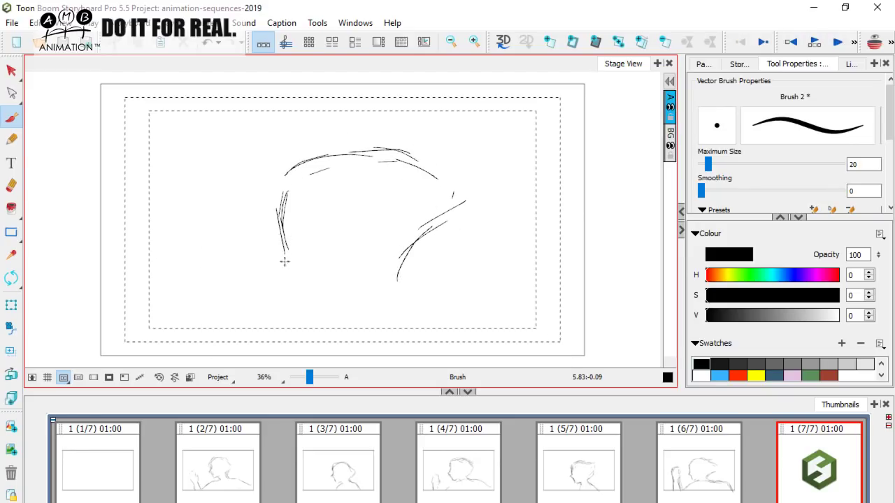
# Draw the nose tip, mouth area, chin and jawline of the lowered profile, comparing with the previous panel.
pyautogui.moveTo(285, 266)
pyautogui.mouseDown()
pyautogui.moveTo(306, 305)
pyautogui.moveTo(342, 296)
pyautogui.moveTo(364, 305)
pyautogui.mouseUp()
pyautogui.press('Left')
pyautogui.press('Right')
pyautogui.press('Left')
pyautogui.press('Right')
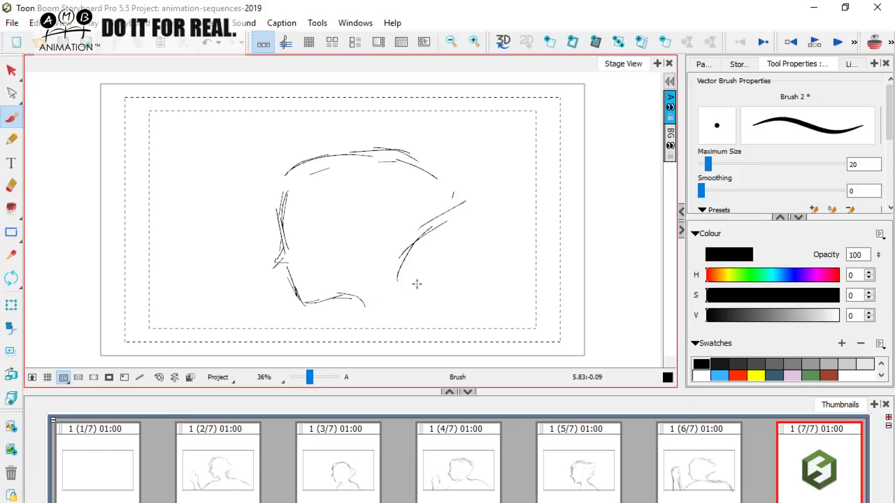
# Draw the nape, the front of the neck and chest, and the back line running down to the frame's lower edge.
pyautogui.moveTo(395, 268); pyautogui.dragTo(407, 305)
pyautogui.moveTo(329, 319); pyautogui.dragTo(335, 353)
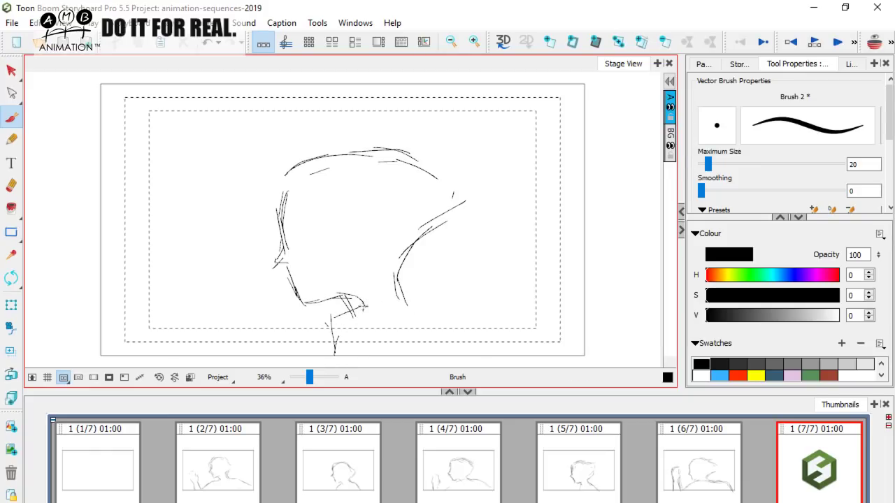
pyautogui.moveTo(396, 297)
pyautogui.mouseDown()
pyautogui.moveTo(439, 323)
pyautogui.moveTo(469, 361)
pyautogui.mouseUp()
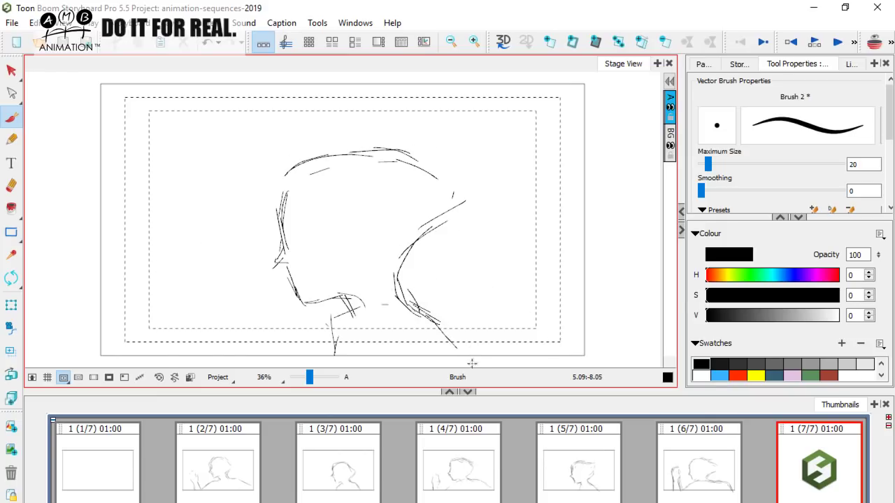
# Reinforce the nape, chin, forehead and back lines with extra sketch strokes.
pyautogui.moveTo(400, 283); pyautogui.dragTo(428, 314)
pyautogui.moveTo(413, 290); pyautogui.dragTo(386, 297)
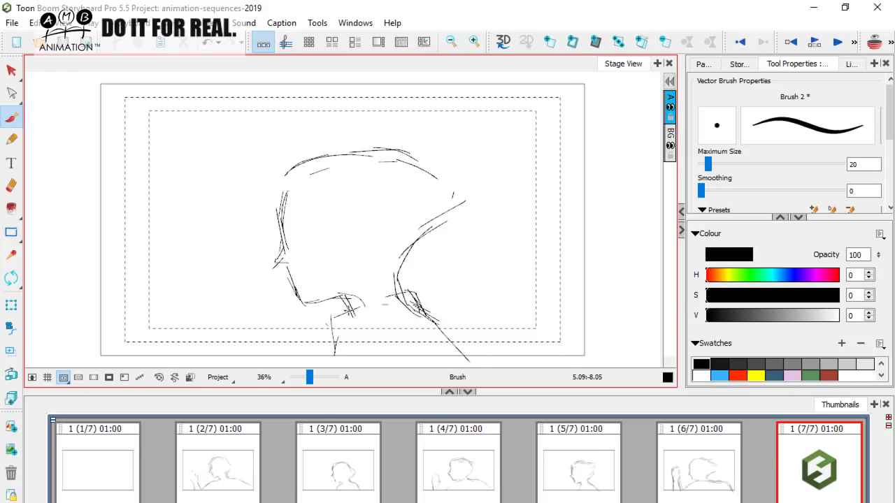
pyautogui.moveTo(287, 259); pyautogui.dragTo(304, 299)
pyautogui.moveTo(274, 204)
pyautogui.mouseDown()
pyautogui.moveTo(287, 175)
pyautogui.moveTo(328, 148)
pyautogui.mouseUp()
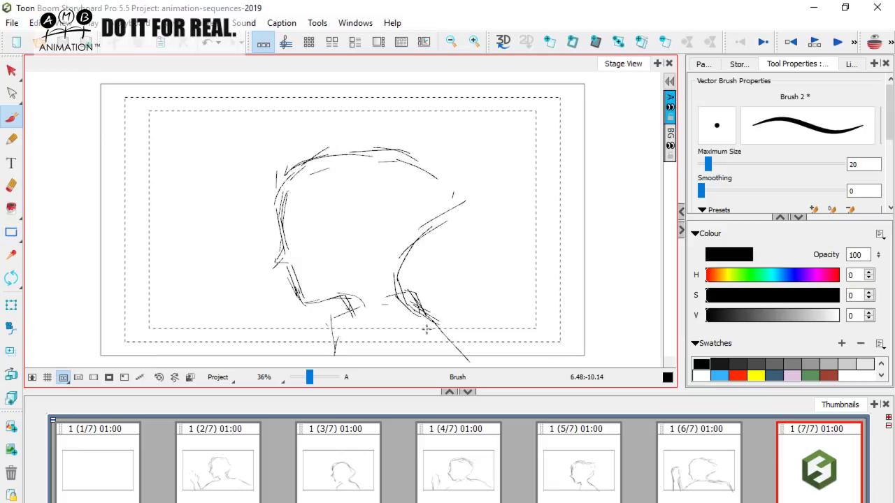
pyautogui.moveTo(425, 308); pyautogui.dragTo(471, 360)
# Step through panels 2 to 7 to review the sequence with the lowered profile.
pyautogui.click(236, 467)
pyautogui.click(343, 470)
pyautogui.click(464, 468)
pyautogui.click(587, 463)
pyautogui.click(722, 452)
pyautogui.click(812, 450)
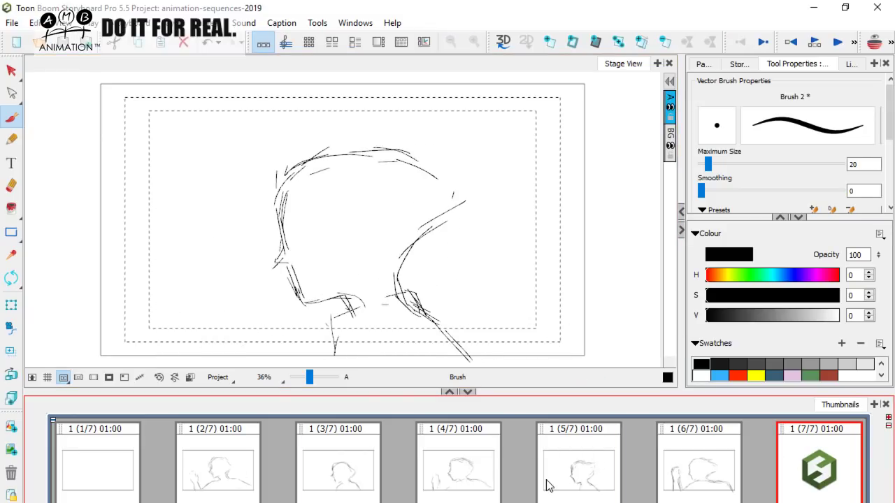
# Add a new panel after panel 7 and sketch the forehead curve and the top of the head.
pyautogui.click(553, 42)
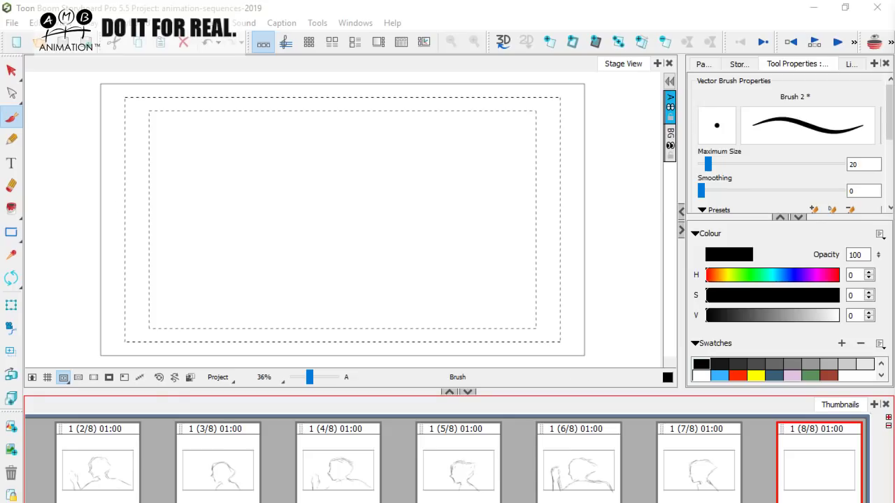
pyautogui.moveTo(292, 175)
pyautogui.mouseDown()
pyautogui.moveTo(341, 145)
pyautogui.moveTo(277, 209)
pyautogui.mouseUp()
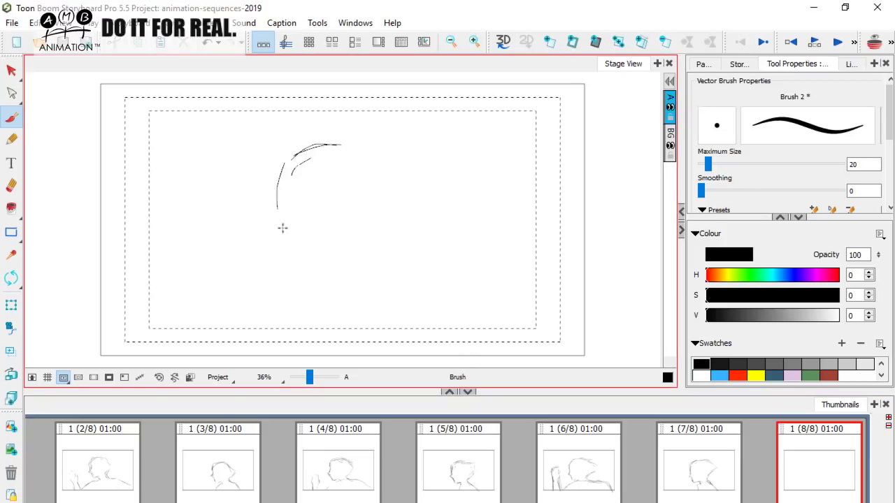
pyautogui.moveTo(298, 153)
pyautogui.mouseDown()
pyautogui.moveTo(271, 189)
pyautogui.moveTo(286, 242)
pyautogui.mouseUp()
pyautogui.moveTo(343, 142); pyautogui.dragTo(364, 145)
pyautogui.moveTo(290, 148); pyautogui.dragTo(362, 131)
pyautogui.moveTo(373, 138); pyautogui.dragTo(428, 160)
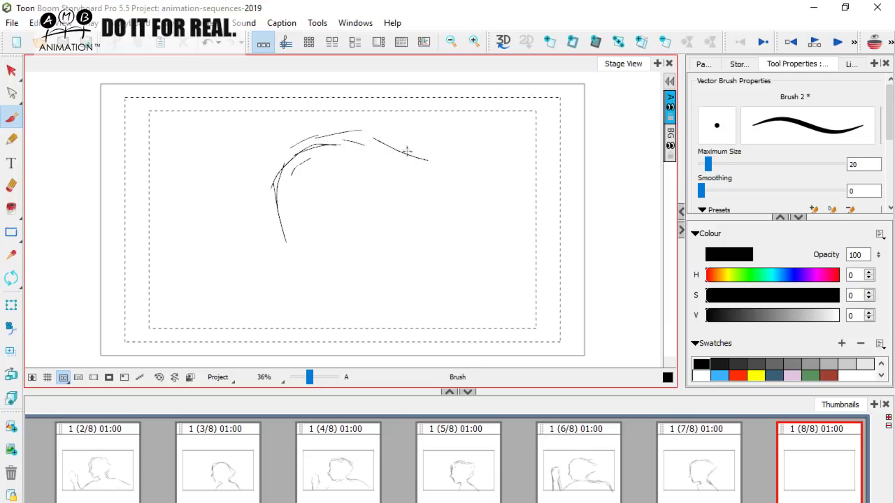
# Draw the hair tips and back of the head, the tuft over the forehead, and the start of the nose.
pyautogui.moveTo(402, 146)
pyautogui.mouseDown()
pyautogui.moveTo(453, 159)
pyautogui.moveTo(432, 189)
pyautogui.moveTo(435, 199)
pyautogui.moveTo(426, 196)
pyautogui.moveTo(426, 231)
pyautogui.mouseUp()
pyautogui.moveTo(426, 231); pyautogui.dragTo(393, 257)
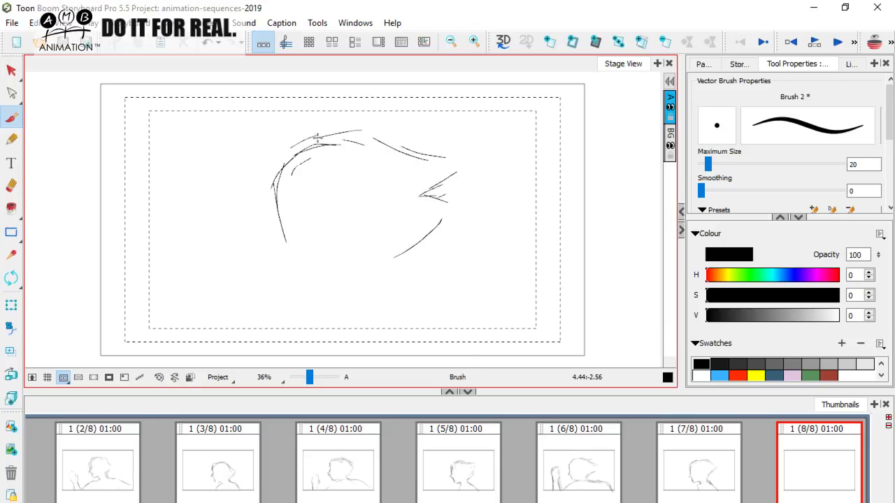
pyautogui.moveTo(320, 138)
pyautogui.mouseDown()
pyautogui.moveTo(281, 163)
pyautogui.moveTo(253, 189)
pyautogui.mouseUp()
pyautogui.moveTo(270, 189); pyautogui.dragTo(280, 241)
pyautogui.moveTo(277, 216); pyautogui.dragTo(265, 252)
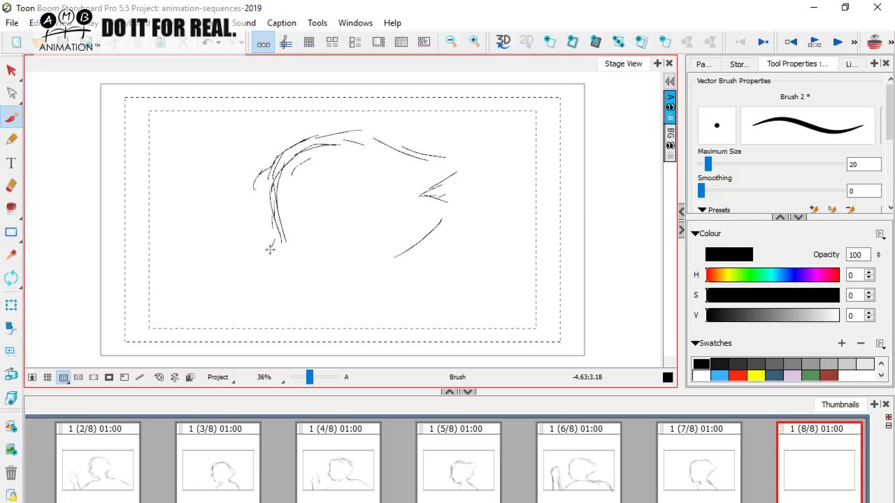
# Draw the mouth area, chin and jaw, and the nape with the collar at the base of the neck.
pyautogui.moveTo(279, 230)
pyautogui.mouseDown()
pyautogui.moveTo(268, 250)
pyautogui.moveTo(286, 255)
pyautogui.moveTo(293, 281)
pyautogui.mouseUp()
pyautogui.moveTo(301, 289)
pyautogui.mouseDown()
pyautogui.moveTo(340, 278)
pyautogui.moveTo(351, 302)
pyautogui.mouseUp()
pyautogui.moveTo(389, 253); pyautogui.dragTo(396, 289)
pyautogui.moveTo(385, 256)
pyautogui.mouseDown()
pyautogui.moveTo(403, 303)
pyautogui.moveTo(492, 301)
pyautogui.mouseUp()
pyautogui.press('Left')
pyautogui.press('Right')
# Draw the rear shoulder line from the nape down toward the frame's lower corner, comparing with the previous panel.
pyautogui.moveTo(418, 296); pyautogui.dragTo(466, 297)
pyautogui.moveTo(470, 299)
pyautogui.mouseDown()
pyautogui.moveTo(542, 343)
pyautogui.moveTo(539, 329)
pyautogui.mouseUp()
pyautogui.press('Left')
pyautogui.press('Right')
pyautogui.moveTo(492, 308)
pyautogui.mouseDown()
pyautogui.moveTo(553, 331)
pyautogui.moveTo(572, 357)
pyautogui.mouseUp()
pyautogui.press('Left')
pyautogui.press('Right')
# Draw the front shoulder line sloping down from the throat, and compare it with the previous panel.
pyautogui.moveTo(333, 301); pyautogui.dragTo(298, 322)
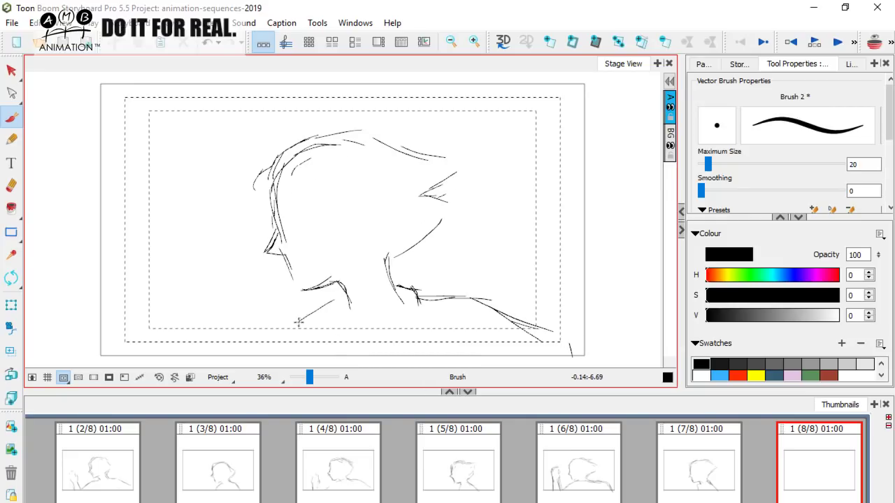
pyautogui.moveTo(343, 296); pyautogui.dragTo(243, 347)
pyautogui.moveTo(333, 299); pyautogui.dragTo(309, 306)
pyautogui.moveTo(303, 307); pyautogui.dragTo(267, 329)
pyautogui.press('Left')
pyautogui.press('Right')
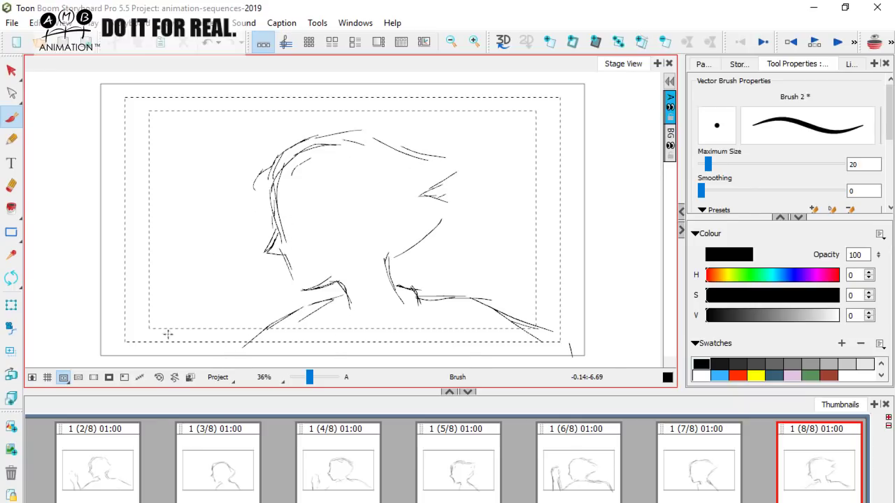
# Draw the raised open hand with its fingers, thumb and wrist in front of the face.
pyautogui.moveTo(148, 327)
pyautogui.mouseDown()
pyautogui.moveTo(140, 353)
pyautogui.moveTo(142, 291)
pyautogui.moveTo(179, 247)
pyautogui.mouseUp()
pyautogui.moveTo(179, 293)
pyautogui.mouseDown()
pyautogui.moveTo(181, 244)
pyautogui.moveTo(185, 283)
pyautogui.moveTo(200, 276)
pyautogui.moveTo(191, 311)
pyautogui.moveTo(199, 281)
pyautogui.moveTo(183, 311)
pyautogui.mouseUp()
pyautogui.press('Left')
pyautogui.press('Right')
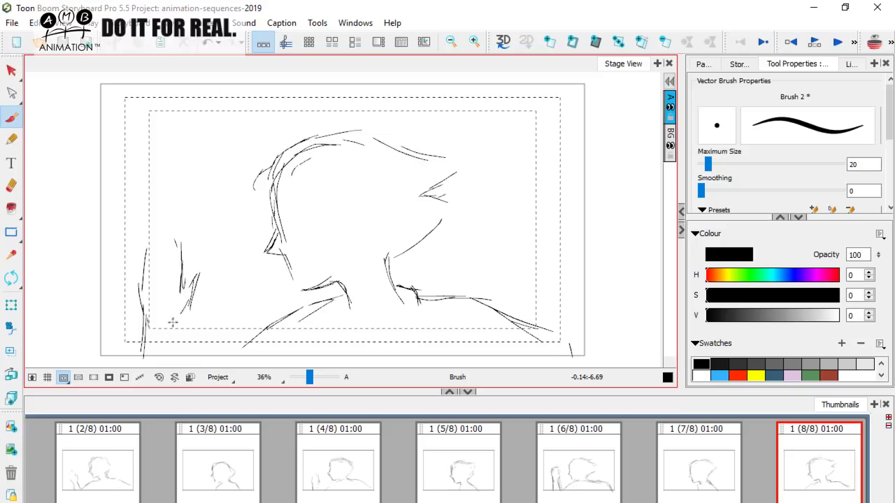
pyautogui.moveTo(140, 337); pyautogui.dragTo(133, 358)
pyautogui.press('Left')
pyautogui.moveTo(137, 292)
pyautogui.mouseDown()
pyautogui.moveTo(148, 244)
pyautogui.moveTo(176, 247)
pyautogui.mouseUp()
pyautogui.press('Right')
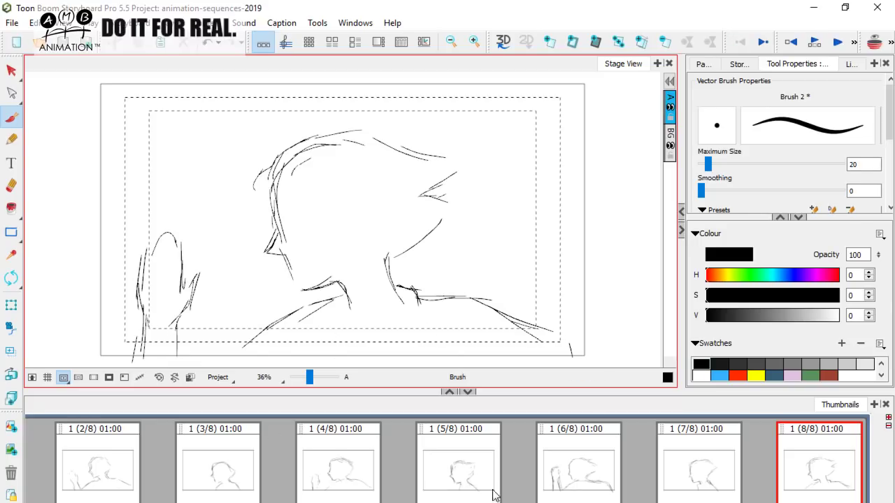
# Step through panels 2 to 8 twice to review the whole motion with the newest pose.
pyautogui.click(144, 464)
pyautogui.click(217, 458)
pyautogui.click(336, 458)
pyautogui.click(458, 455)
pyautogui.click(577, 451)
pyautogui.click(700, 453)
pyautogui.click(815, 458)
pyautogui.click(129, 452)
pyautogui.click(224, 449)
pyautogui.click(343, 444)
pyautogui.click(462, 441)
pyautogui.click(549, 440)
pyautogui.click(700, 454)
pyautogui.click(818, 458)
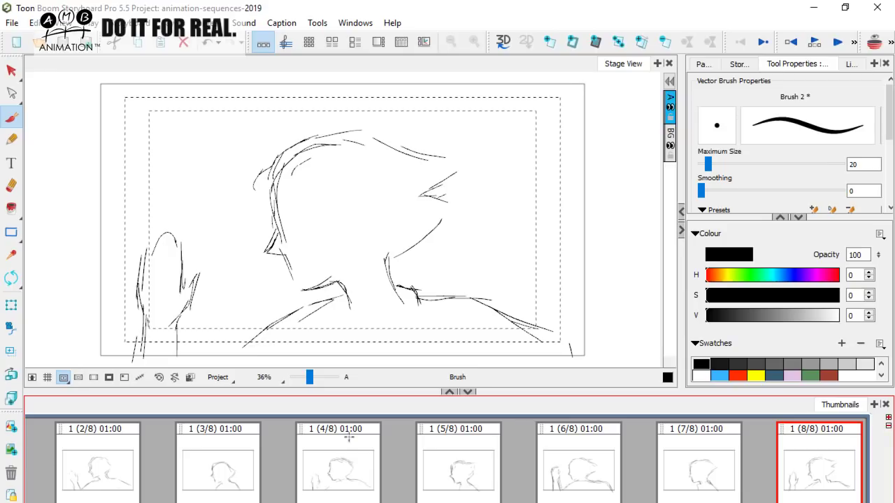
# Scrub the playhead back to the sequence's second panel in the timeline workspace and switch to the Select tool.
pyautogui.scroll(2, 458, 458)
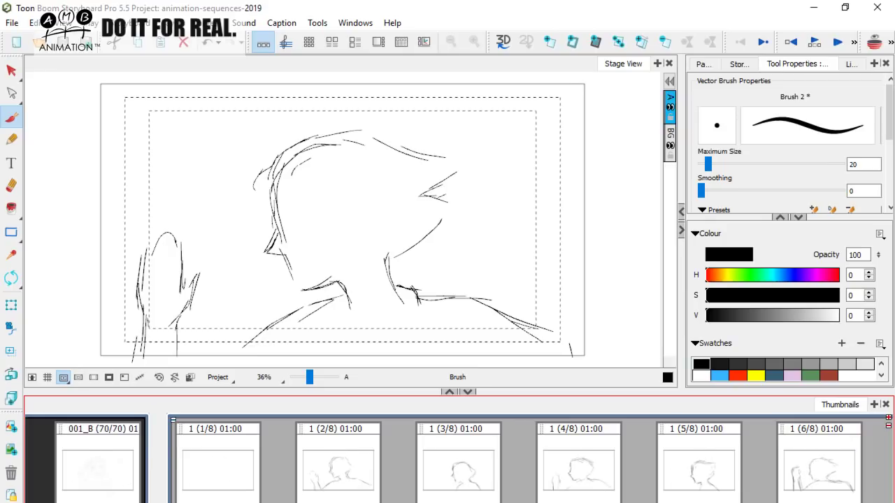
pyautogui.click(286, 42)
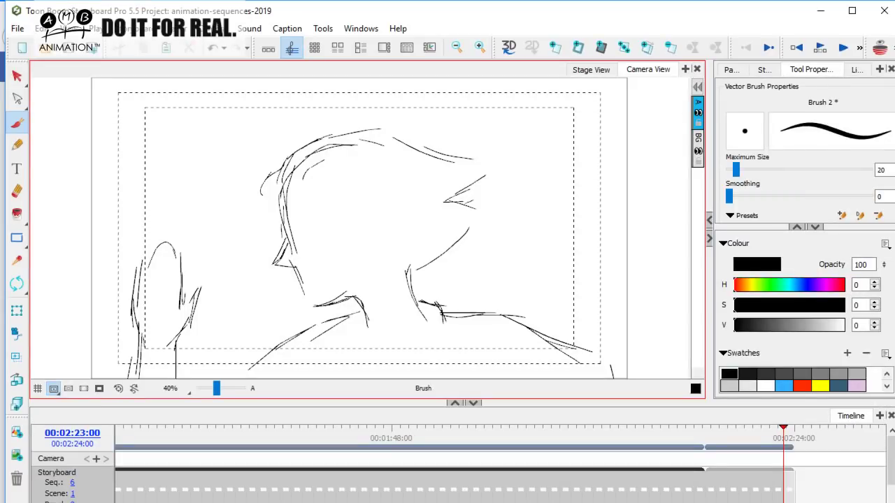
pyautogui.moveTo(784, 433)
pyautogui.mouseDown()
pyautogui.moveTo(721, 433)
pyautogui.moveTo(798, 435)
pyautogui.moveTo(713, 434)
pyautogui.moveTo(788, 434)
pyautogui.moveTo(725, 433)
pyautogui.moveTo(789, 434)
pyautogui.moveTo(719, 442)
pyautogui.moveTo(787, 429)
pyautogui.moveTo(711, 434)
pyautogui.moveTo(721, 434)
pyautogui.mouseUp()
pyautogui.click(16, 76)
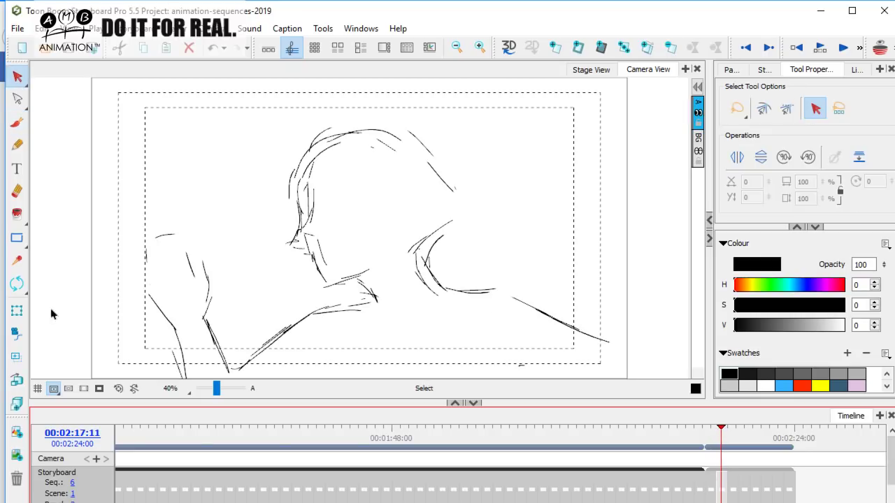
# Return to the thumbnails workspace and recolour all strokes in panel 2 to the light grey swatch, value 90.
pyautogui.click(267, 50)
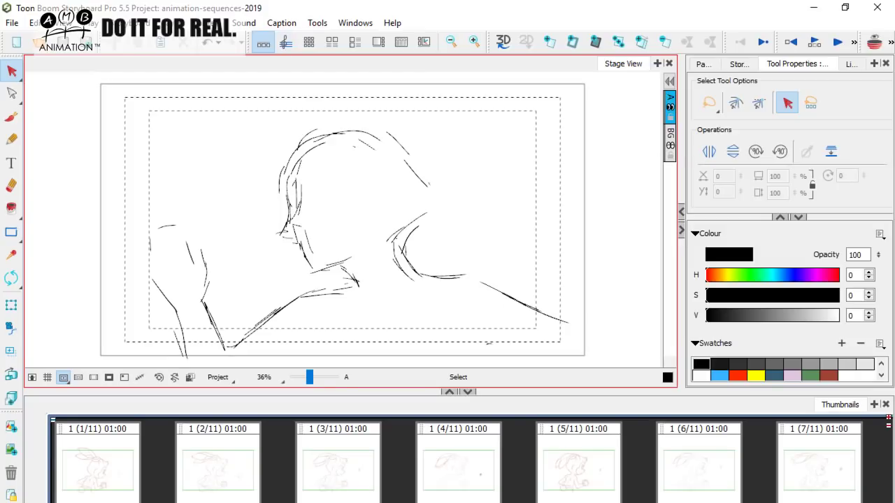
pyautogui.hscroll(20, 458, 460)
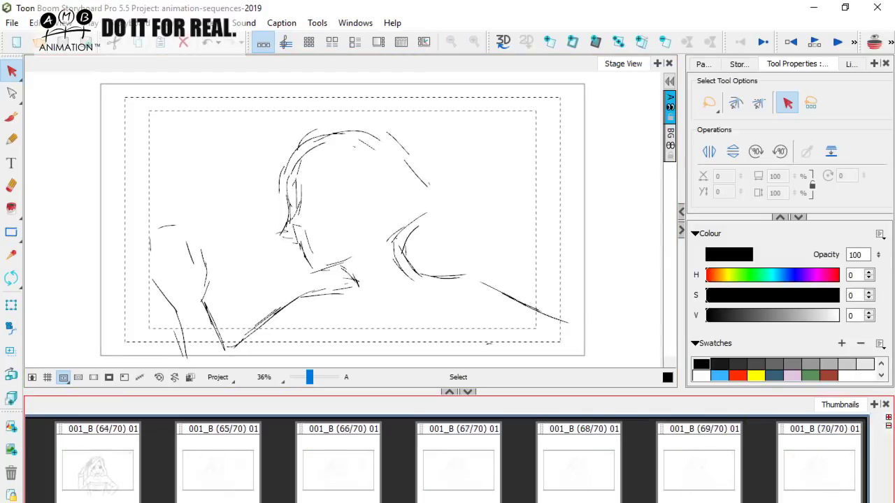
pyautogui.click(12, 71)
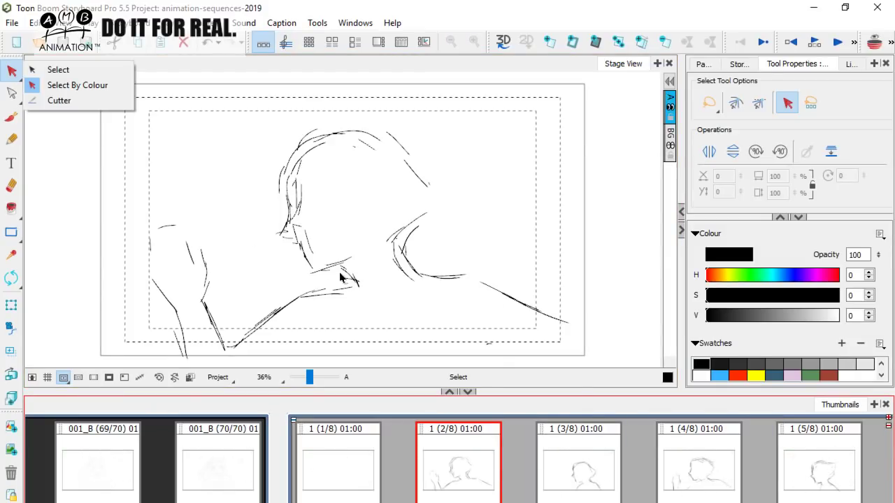
pyautogui.click(343, 278)
pyautogui.hotkey('ctrl', 'a')
pyautogui.click(866, 363)
pyautogui.click(622, 270)
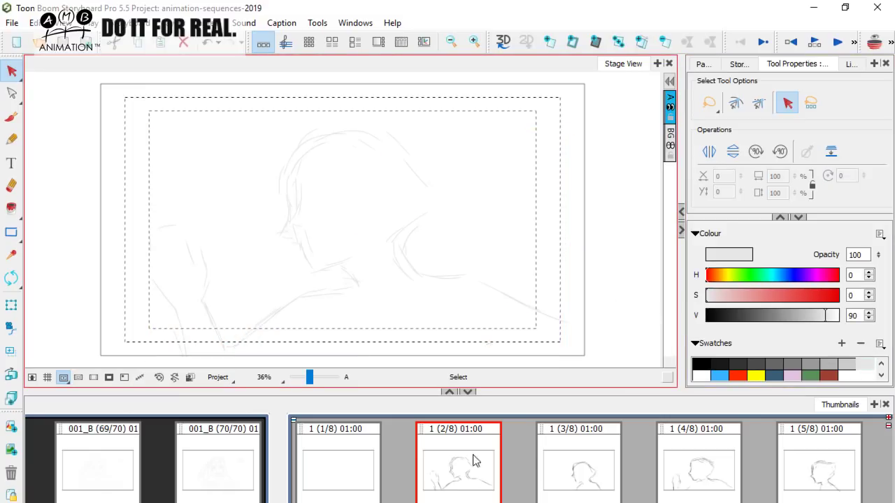
# Recolour all strokes in panel 3 to the light grey swatch.
pyautogui.click(542, 449)
pyautogui.click(383, 297)
pyautogui.hotkey('ctrl', 'a')
pyautogui.click(862, 356)
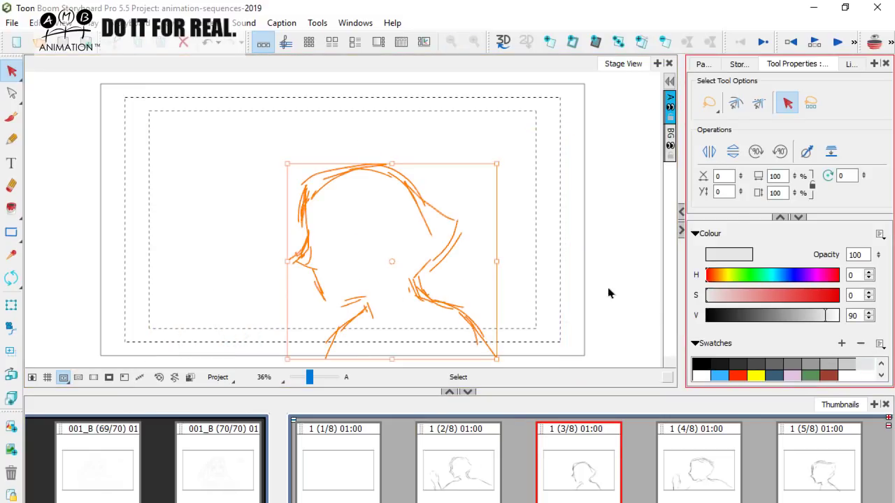
pyautogui.click(609, 293)
# Recolour all strokes in panel 4 to the light grey swatch.
pyautogui.click(699, 455)
pyautogui.click(428, 286)
pyautogui.hotkey('ctrl', 'a')
pyautogui.click(867, 360)
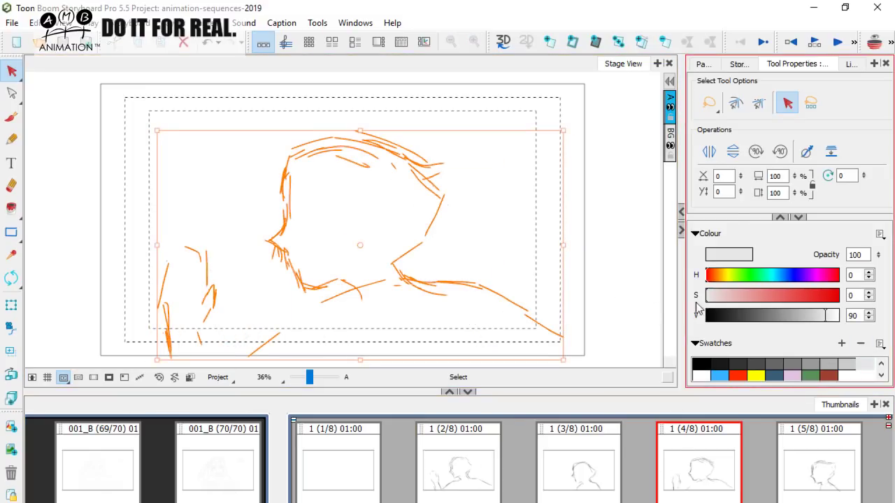
pyautogui.click(630, 311)
# Recolour all strokes in panel 5 to the light grey swatch.
pyautogui.click(781, 502)
pyautogui.click(720, 490)
pyautogui.click(441, 313)
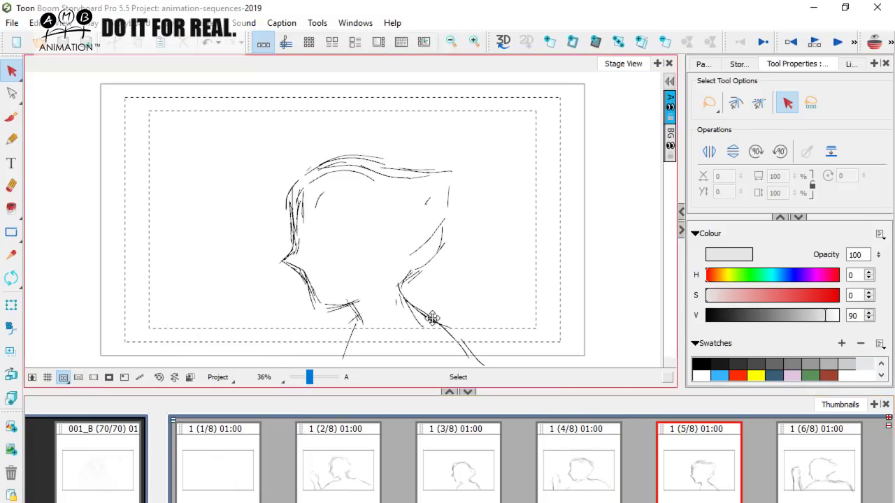
pyautogui.hotkey('ctrl', 'a')
pyautogui.click(864, 363)
pyautogui.click(588, 311)
# Recolour all strokes in panel 6 to the light grey swatch.
pyautogui.click(819, 470)
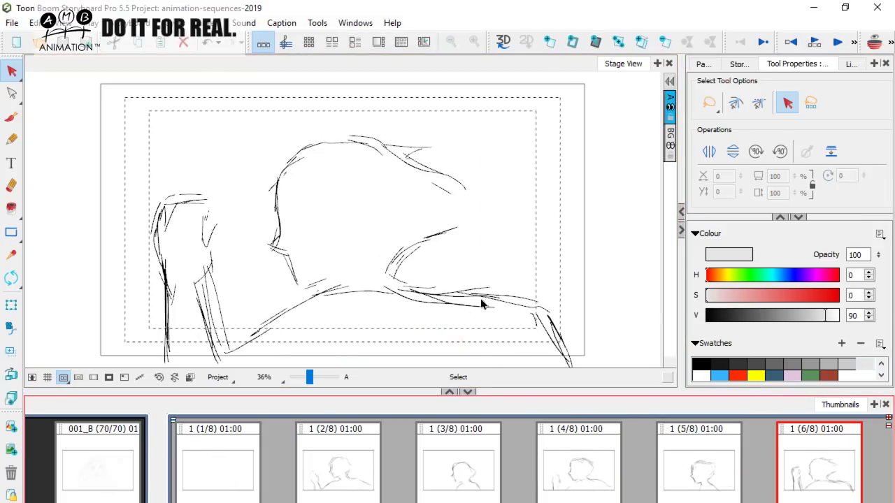
pyautogui.click(480, 304)
pyautogui.hotkey('ctrl', 'a')
pyautogui.click(866, 364)
pyautogui.click(631, 303)
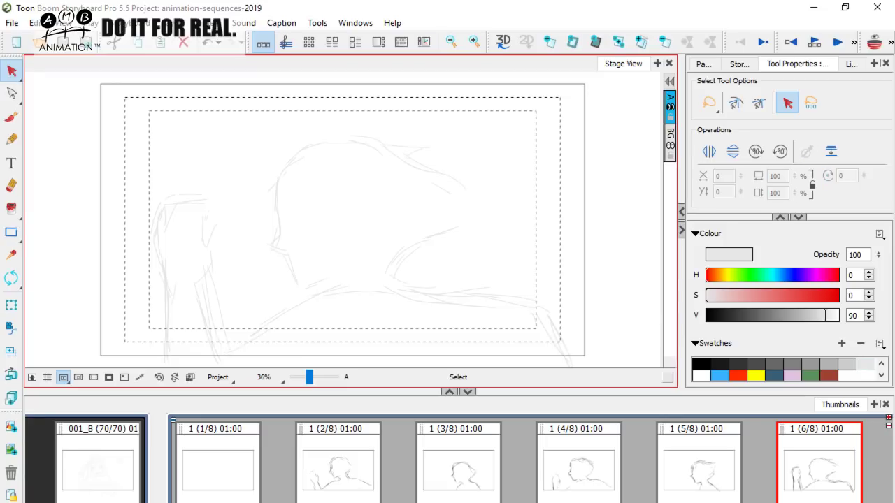
# Recolour all strokes in panel 7 to the light grey swatch.
pyautogui.scroll(-2, 691, 448)
pyautogui.click(691, 443)
pyautogui.click(446, 336)
pyautogui.hotkey('ctrl', 'a')
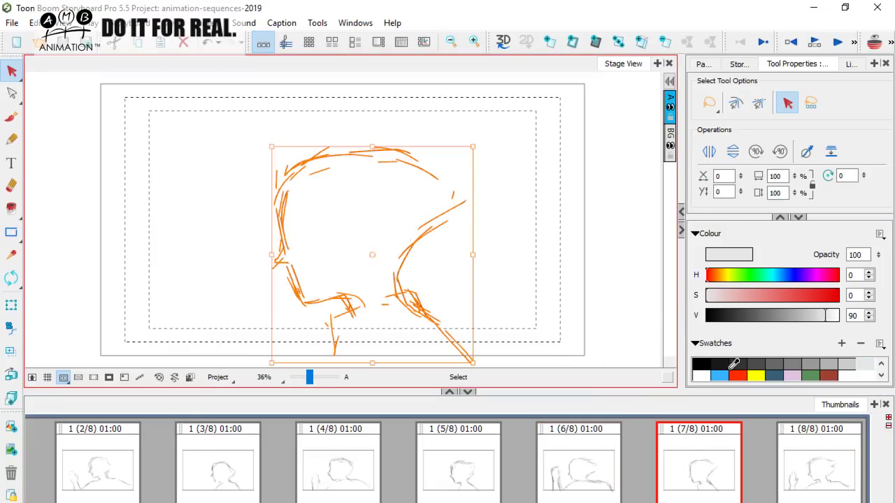
pyautogui.click(865, 365)
pyautogui.click(656, 316)
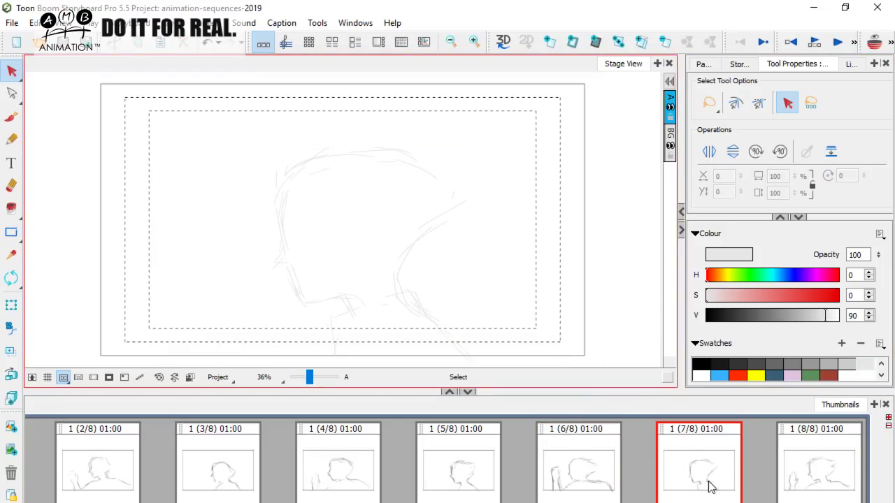
# Recolour all strokes in panel 8 to the light grey swatch.
pyautogui.click(828, 476)
pyautogui.click(474, 302)
pyautogui.hotkey('ctrl', 'a')
pyautogui.click(866, 364)
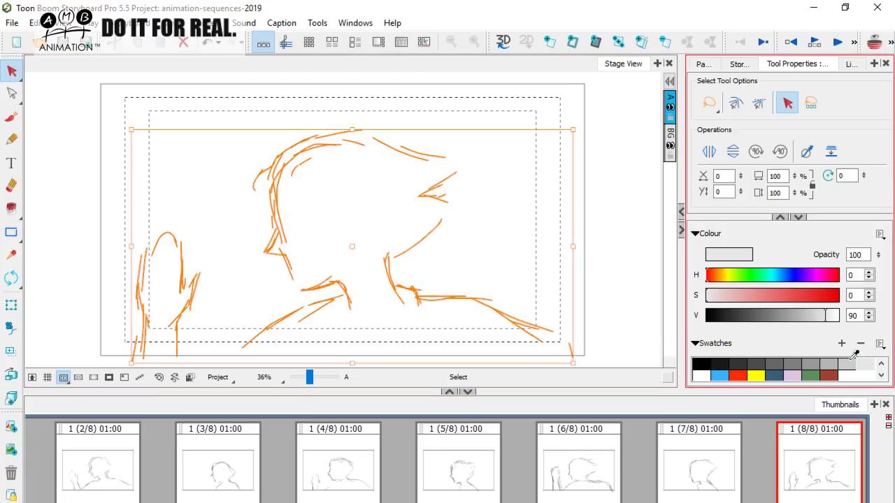
pyautogui.click(609, 293)
# Select panel 2 and ink the face profile from forehead to chin in black with the Brush, following the grey rough.
pyautogui.moveTo(792, 502); pyautogui.dragTo(760, 502)
pyautogui.click(445, 462)
pyautogui.click(74, 247)
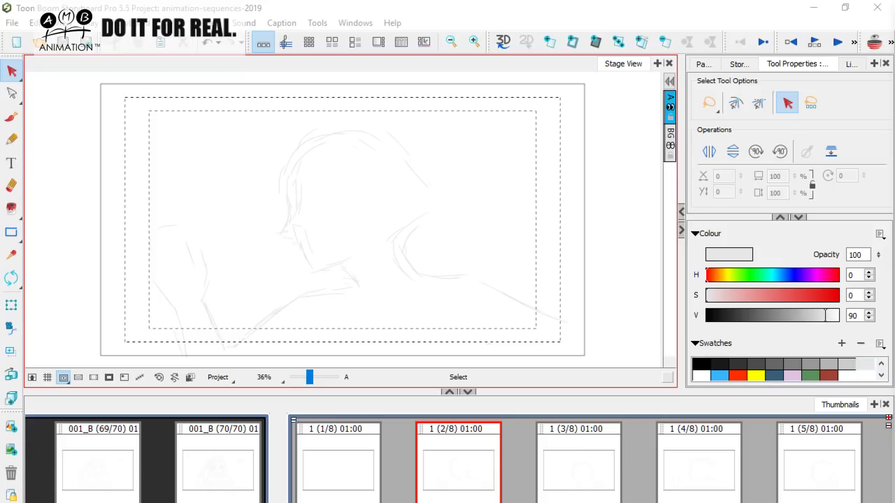
pyautogui.click(12, 117)
pyautogui.scroll(2, 278, 316)
pyautogui.moveTo(319, 249); pyautogui.dragTo(287, 250)
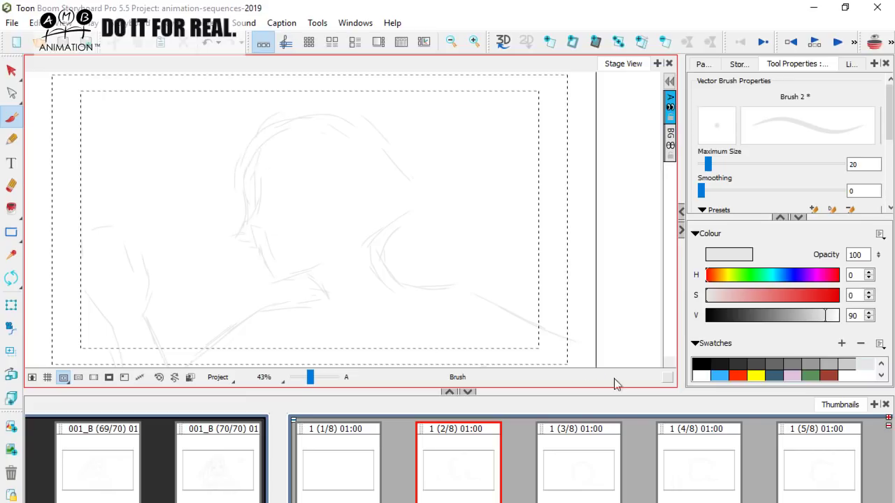
pyautogui.click(701, 364)
pyautogui.moveTo(252, 160)
pyautogui.mouseDown()
pyautogui.moveTo(242, 183)
pyautogui.moveTo(242, 174)
pyautogui.moveTo(253, 205)
pyautogui.mouseUp()
pyautogui.moveTo(249, 157); pyautogui.dragTo(248, 187)
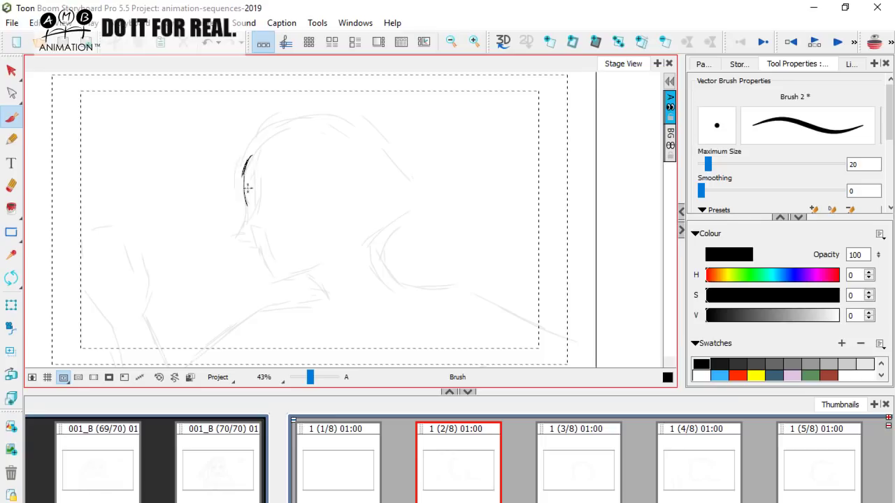
pyautogui.moveTo(246, 208); pyautogui.dragTo(243, 238)
pyautogui.moveTo(257, 253); pyautogui.dragTo(268, 281)
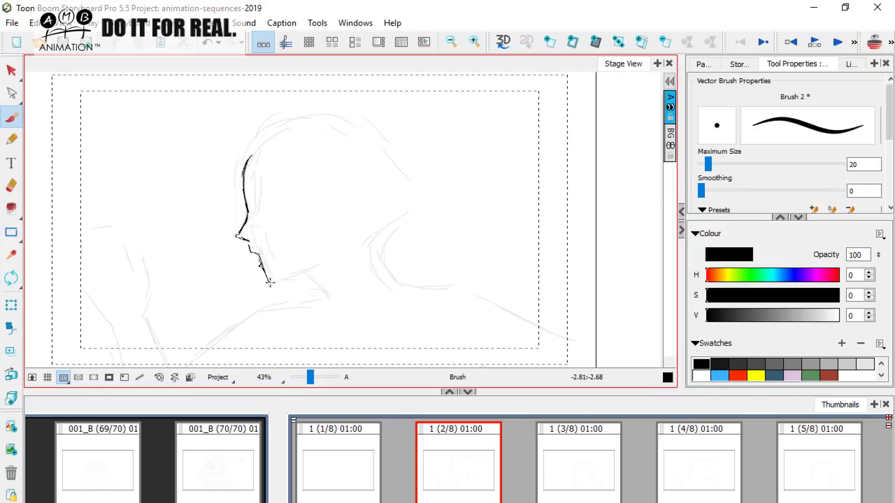
pyautogui.moveTo(278, 284); pyautogui.dragTo(308, 270)
pyautogui.moveTo(250, 241)
pyautogui.mouseDown()
pyautogui.moveTo(270, 202)
pyautogui.moveTo(258, 227)
pyautogui.moveTo(269, 205)
pyautogui.moveTo(263, 221)
pyautogui.moveTo(280, 230)
pyautogui.moveTo(289, 223)
pyautogui.moveTo(278, 186)
pyautogui.moveTo(265, 189)
pyautogui.moveTo(261, 219)
pyautogui.mouseUp()
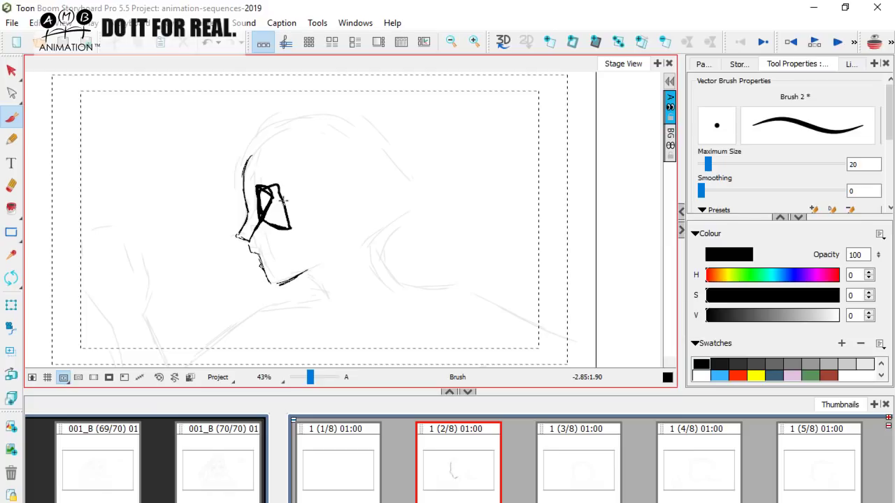
pyautogui.hotkey('ctrl', 'z')
pyautogui.hotkey('ctrl', 'z')
pyautogui.hotkey('ctrl', 'z')
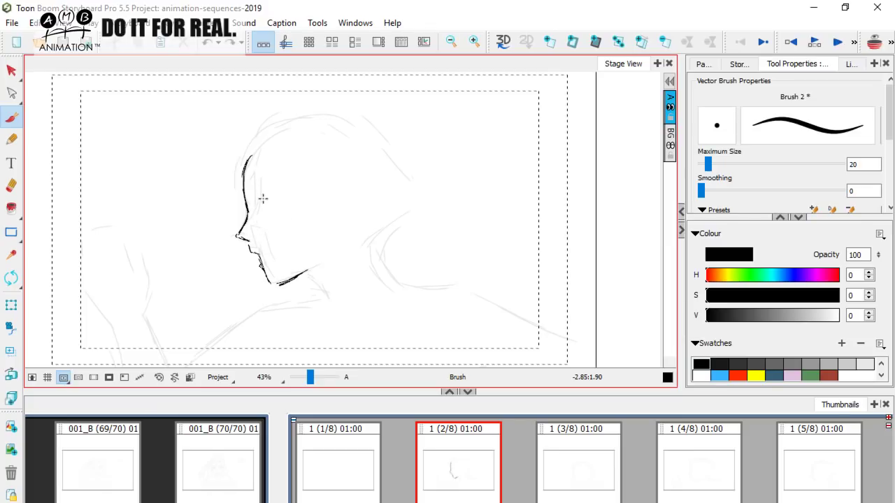
# Draw the eye with its dark iris and a slanted eyebrow on the profile in panel 2.
pyautogui.moveTo(265, 209); pyautogui.dragTo(258, 191)
pyautogui.moveTo(259, 193); pyautogui.dragTo(264, 210)
pyautogui.moveTo(267, 201); pyautogui.dragTo(269, 214)
pyautogui.moveTo(246, 188); pyautogui.dragTo(271, 177)
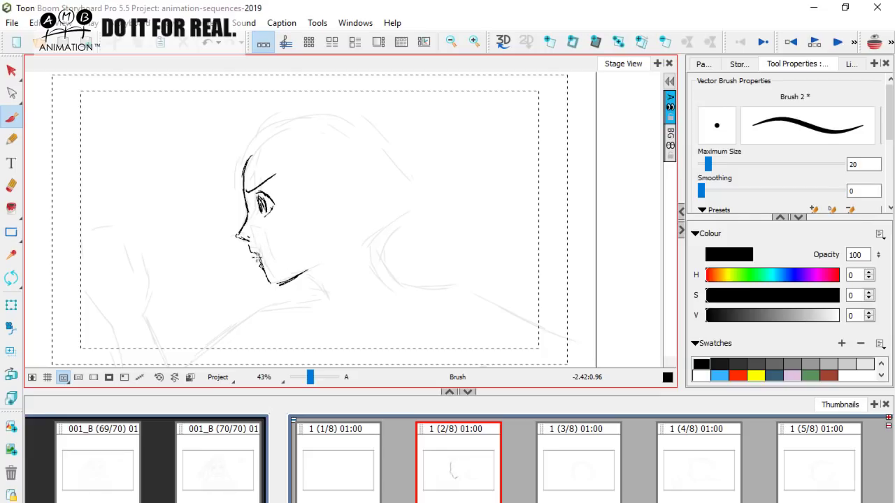
# Draw the open mouth with clenched teeth at the lips of the profile.
pyautogui.moveTo(276, 204); pyautogui.dragTo(287, 266)
pyautogui.hotkey('ctrl', 'z')
pyautogui.moveTo(261, 266)
pyautogui.mouseDown()
pyautogui.moveTo(281, 262)
pyautogui.moveTo(261, 255)
pyautogui.mouseUp()
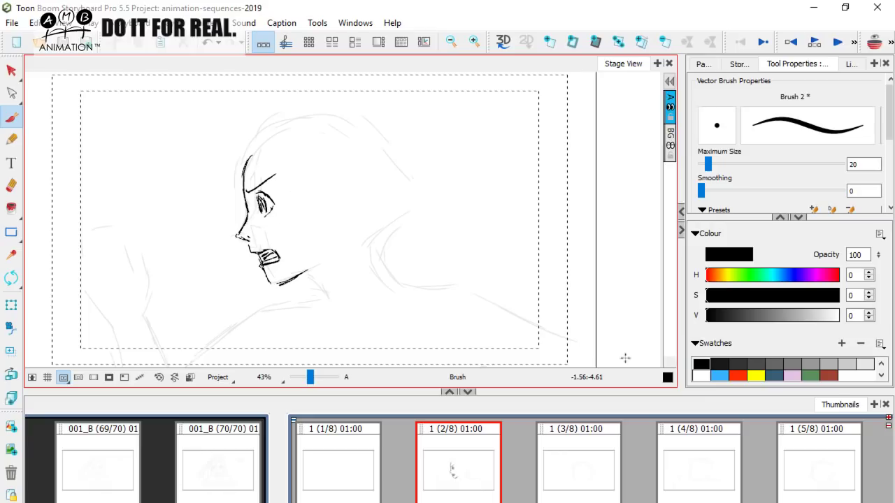
# Sketch a rough cheekbone and ear placement guide over the head in the dark red swatch and delete it.
pyautogui.click(827, 375)
pyautogui.moveTo(262, 222)
pyautogui.mouseDown()
pyautogui.moveTo(282, 229)
pyautogui.moveTo(284, 207)
pyautogui.moveTo(300, 201)
pyautogui.moveTo(293, 208)
pyautogui.moveTo(332, 200)
pyautogui.moveTo(320, 209)
pyautogui.moveTo(344, 207)
pyautogui.mouseUp()
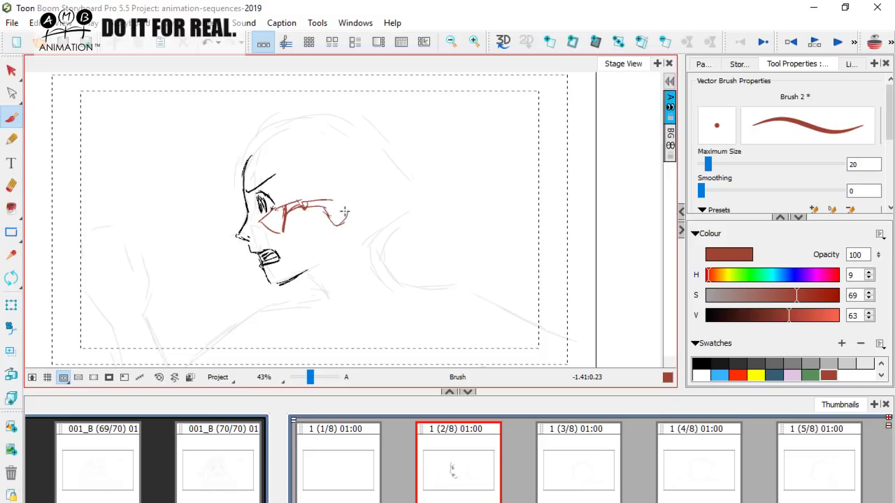
pyautogui.moveTo(295, 186)
pyautogui.mouseDown()
pyautogui.moveTo(304, 162)
pyautogui.moveTo(355, 180)
pyautogui.moveTo(369, 203)
pyautogui.moveTo(349, 225)
pyautogui.moveTo(281, 207)
pyautogui.moveTo(332, 203)
pyautogui.moveTo(277, 214)
pyautogui.moveTo(343, 199)
pyautogui.moveTo(347, 214)
pyautogui.moveTo(335, 221)
pyautogui.moveTo(340, 210)
pyautogui.mouseUp()
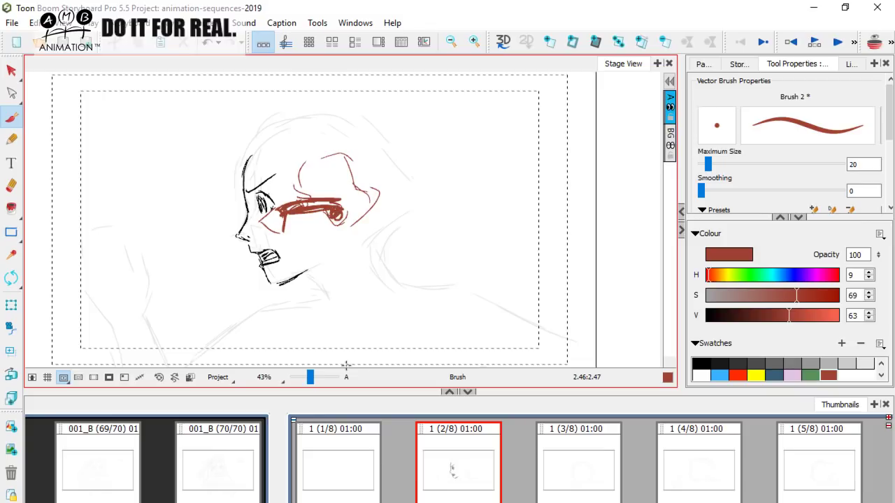
pyautogui.moveTo(340, 183)
pyautogui.mouseDown()
pyautogui.moveTo(351, 229)
pyautogui.moveTo(358, 203)
pyautogui.mouseUp()
pyautogui.click(11, 71)
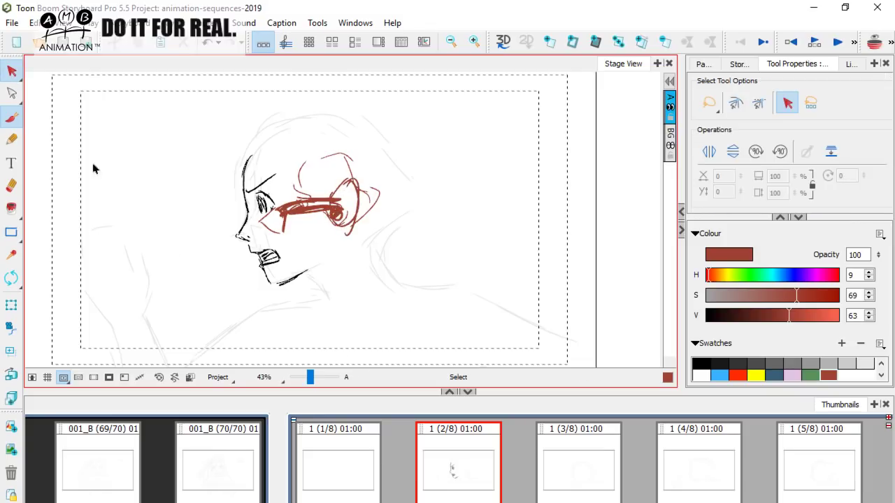
pyautogui.click(329, 210)
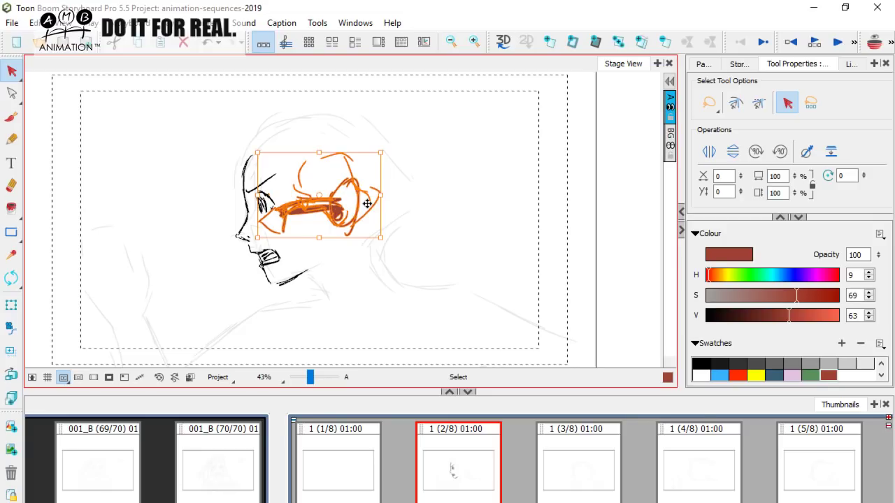
pyautogui.press('Delete')
# Draw the ear and its inner fold in black behind the face, level with the eye.
pyautogui.hotkey('alt', 'b')
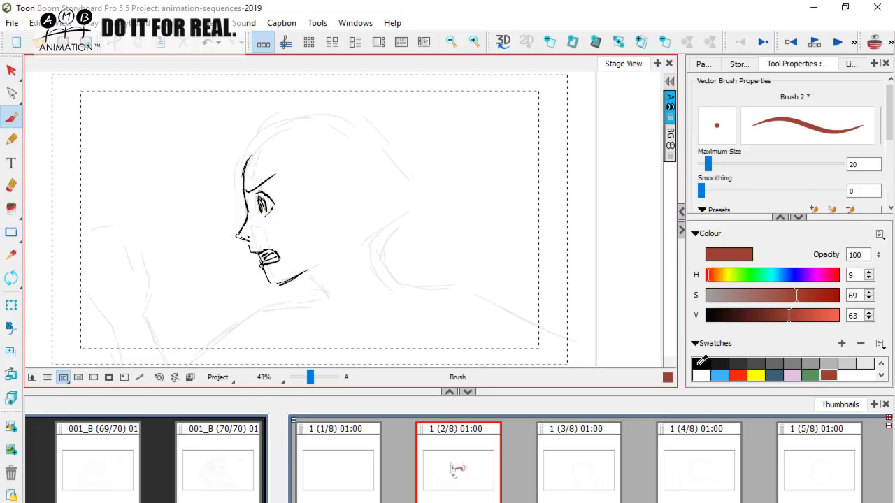
pyautogui.click(701, 363)
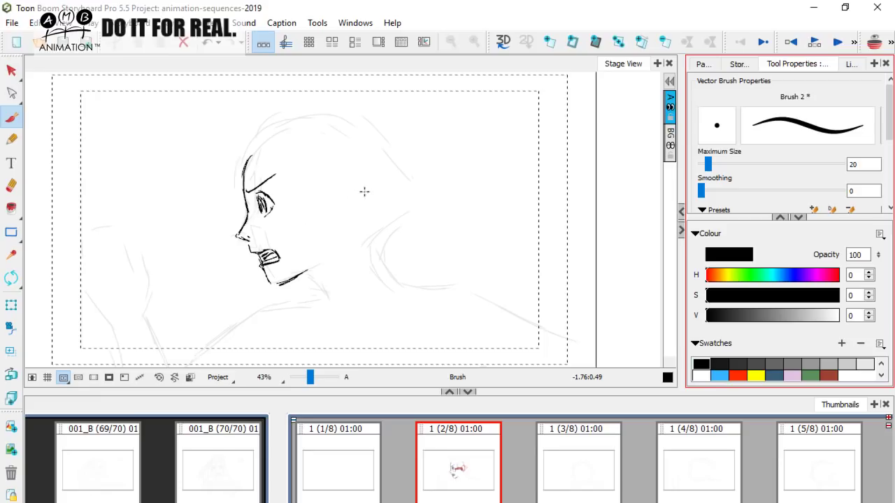
pyautogui.click(332, 190)
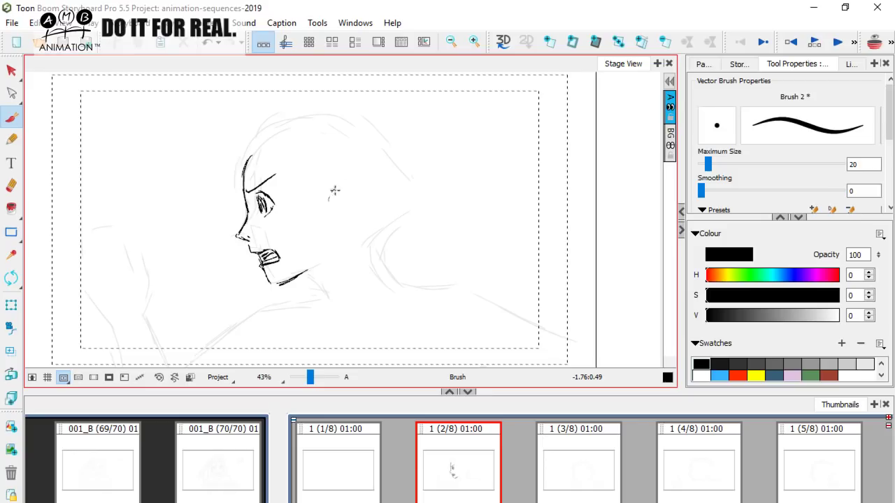
pyautogui.moveTo(277, 206); pyautogui.dragTo(333, 198)
pyautogui.hotkey('ctrl', 'z')
pyautogui.moveTo(277, 207); pyautogui.dragTo(331, 198)
pyautogui.hotkey('ctrl', 'z')
pyautogui.moveTo(333, 189)
pyautogui.mouseDown()
pyautogui.moveTo(328, 200)
pyautogui.moveTo(346, 205)
pyautogui.moveTo(341, 222)
pyautogui.mouseUp()
pyautogui.moveTo(342, 221); pyautogui.dragTo(329, 229)
pyautogui.moveTo(334, 193); pyautogui.dragTo(337, 218)
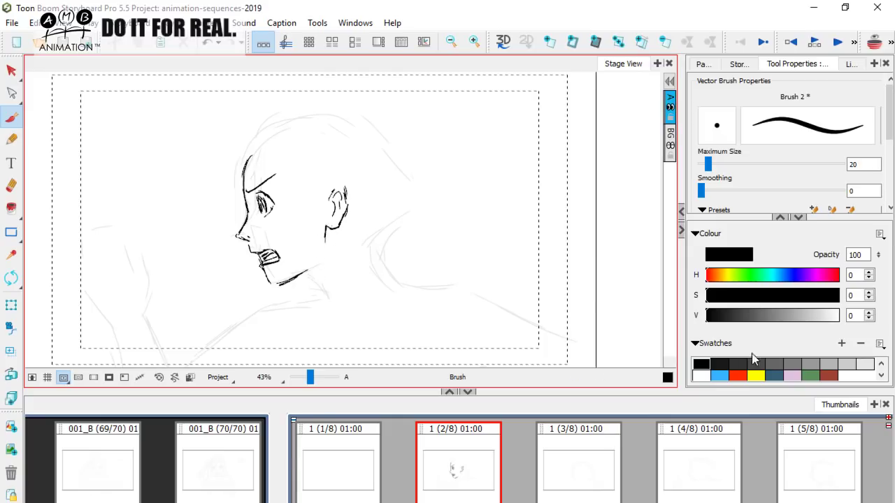
# Sketch a profile skull with eye socket, cheekbone and jaw in dark red beside the head and delete it.
pyautogui.click(829, 376)
pyautogui.hscroll(2, 422, 230)
pyautogui.moveTo(426, 215)
pyautogui.mouseDown()
pyautogui.moveTo(443, 156)
pyautogui.moveTo(515, 222)
pyautogui.moveTo(404, 209)
pyautogui.moveTo(455, 238)
pyautogui.mouseUp()
pyautogui.moveTo(534, 211); pyautogui.dragTo(449, 256)
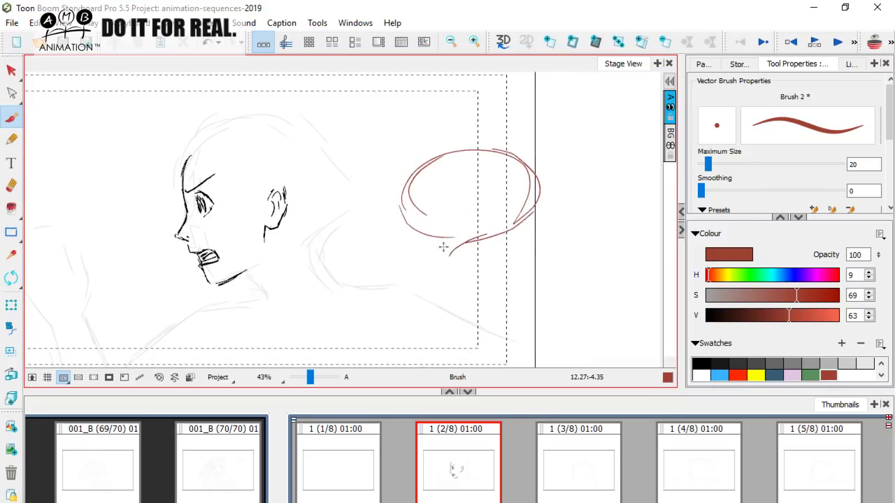
pyautogui.moveTo(404, 210)
pyautogui.mouseDown()
pyautogui.moveTo(421, 258)
pyautogui.moveTo(442, 257)
pyautogui.mouseUp()
pyautogui.moveTo(416, 180)
pyautogui.mouseDown()
pyautogui.moveTo(412, 223)
pyautogui.moveTo(402, 226)
pyautogui.moveTo(418, 241)
pyautogui.moveTo(418, 259)
pyautogui.moveTo(450, 258)
pyautogui.moveTo(423, 249)
pyautogui.moveTo(443, 244)
pyautogui.mouseUp()
pyautogui.moveTo(419, 203)
pyautogui.mouseDown()
pyautogui.moveTo(430, 228)
pyautogui.moveTo(448, 220)
pyautogui.moveTo(450, 237)
pyautogui.moveTo(451, 224)
pyautogui.moveTo(480, 223)
pyautogui.moveTo(448, 236)
pyautogui.moveTo(502, 228)
pyautogui.moveTo(467, 218)
pyautogui.moveTo(457, 188)
pyautogui.moveTo(510, 181)
pyautogui.moveTo(516, 219)
pyautogui.moveTo(535, 216)
pyautogui.moveTo(534, 172)
pyautogui.moveTo(488, 154)
pyautogui.moveTo(457, 173)
pyautogui.moveTo(428, 158)
pyautogui.moveTo(418, 174)
pyautogui.moveTo(458, 194)
pyautogui.moveTo(440, 252)
pyautogui.mouseUp()
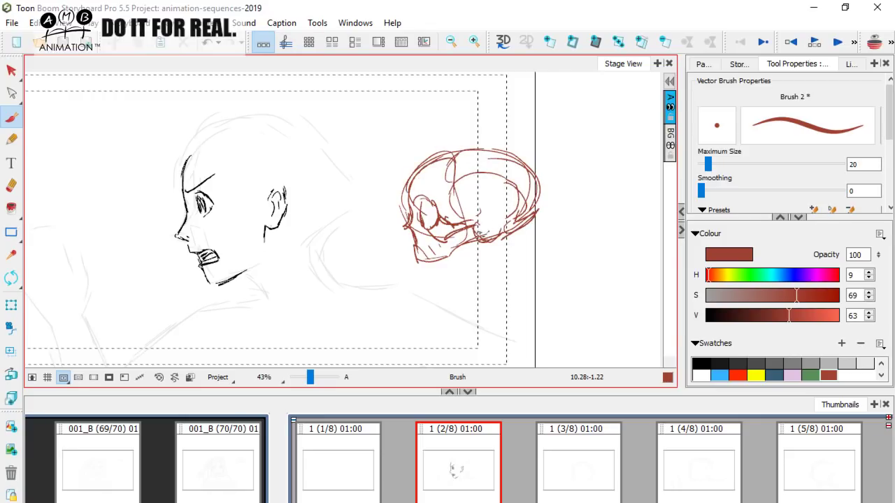
pyautogui.moveTo(474, 221)
pyautogui.mouseDown()
pyautogui.moveTo(492, 239)
pyautogui.moveTo(482, 238)
pyautogui.moveTo(492, 223)
pyautogui.moveTo(492, 264)
pyautogui.moveTo(437, 278)
pyautogui.moveTo(448, 270)
pyautogui.mouseUp()
pyautogui.moveTo(447, 258)
pyautogui.mouseDown()
pyautogui.moveTo(413, 263)
pyautogui.moveTo(423, 289)
pyautogui.mouseUp()
pyautogui.moveTo(424, 289)
pyautogui.mouseDown()
pyautogui.moveTo(489, 277)
pyautogui.moveTo(502, 210)
pyautogui.moveTo(498, 243)
pyautogui.moveTo(465, 291)
pyautogui.mouseUp()
pyautogui.hotkey('alt', 's')
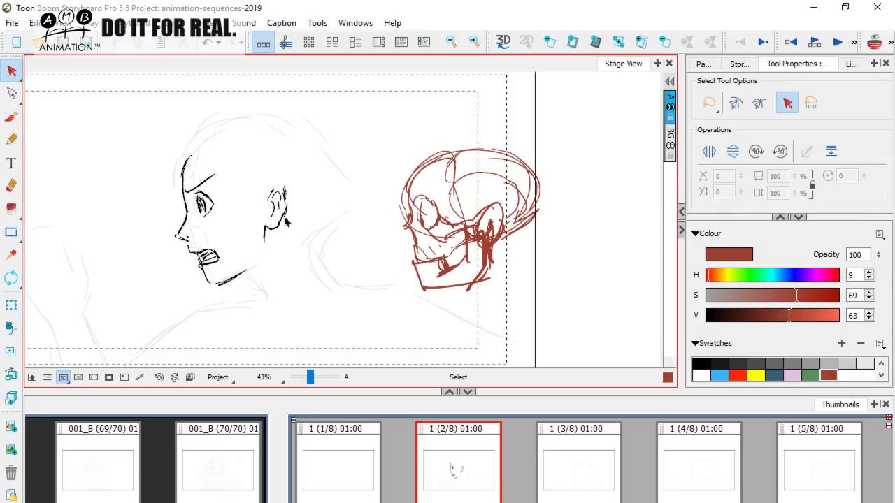
pyautogui.click(488, 257)
pyautogui.press('Delete')
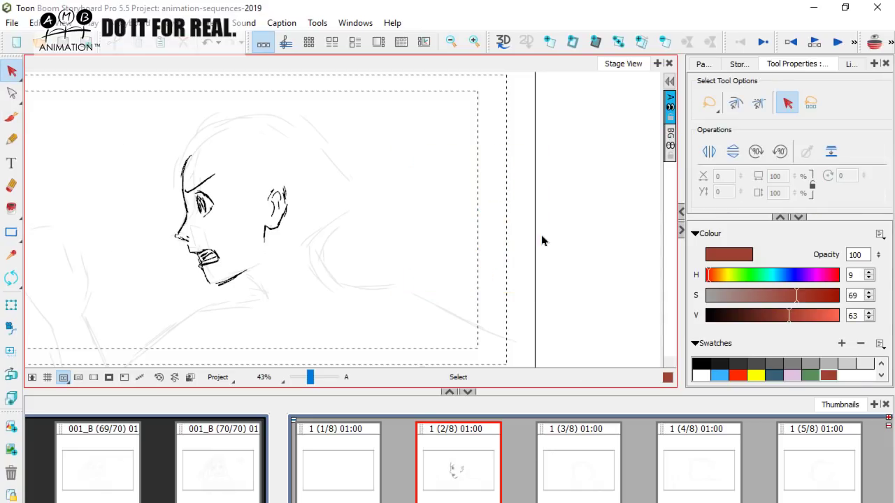
# Ink the start of the throat under the chin and the back of the neck behind the ear in black.
pyautogui.click(12, 117)
pyautogui.click(701, 363)
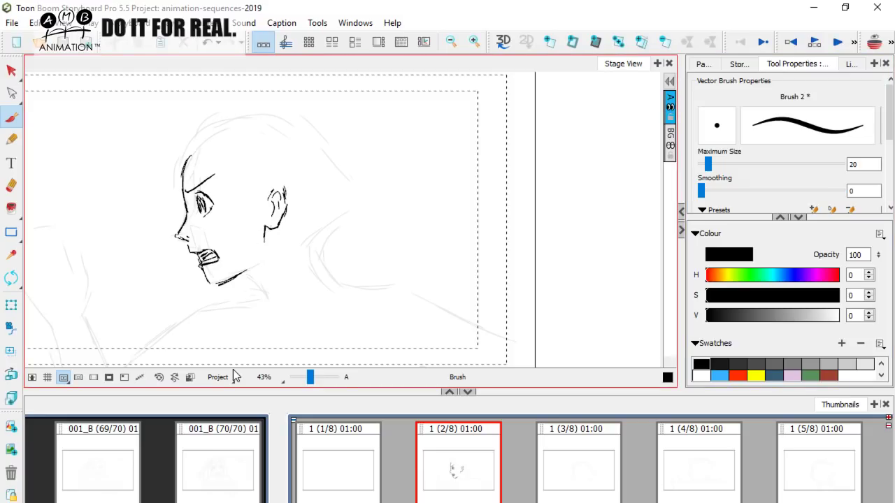
pyautogui.moveTo(269, 258); pyautogui.dragTo(329, 259)
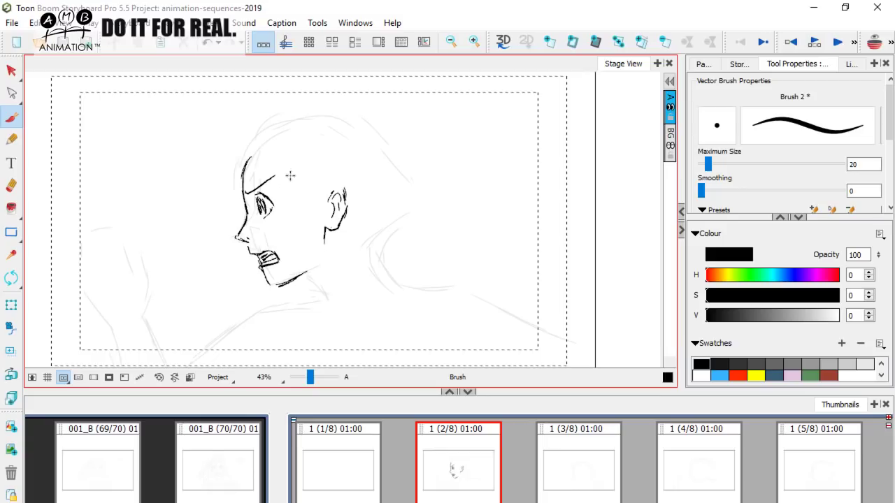
pyautogui.moveTo(310, 236); pyautogui.dragTo(309, 236)
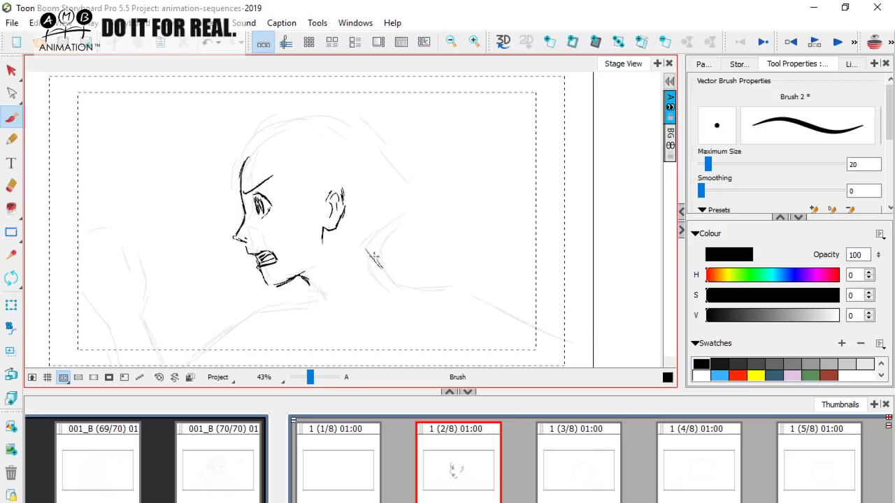
pyautogui.moveTo(362, 240); pyautogui.dragTo(384, 274)
pyautogui.moveTo(353, 242); pyautogui.dragTo(367, 252)
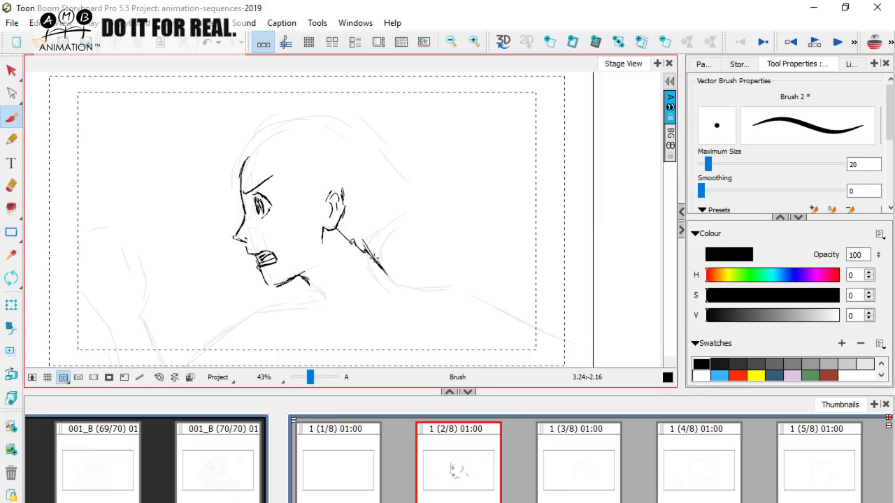
# Draw the hairline from the fringe down to the sideburn and the hair edge in front of the forehead.
pyautogui.moveTo(285, 199)
pyautogui.mouseDown()
pyautogui.moveTo(290, 216)
pyautogui.moveTo(261, 167)
pyautogui.moveTo(240, 185)
pyautogui.moveTo(243, 213)
pyautogui.mouseUp()
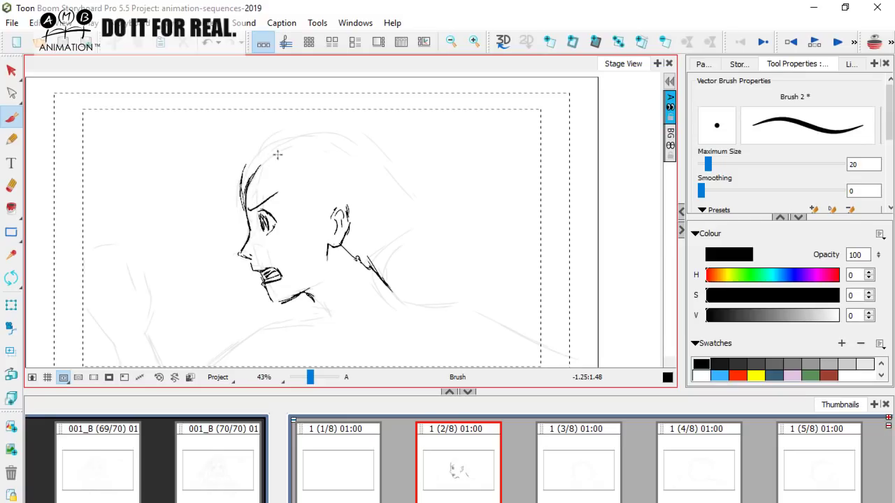
pyautogui.moveTo(259, 167)
pyautogui.mouseDown()
pyautogui.moveTo(269, 195)
pyautogui.moveTo(268, 169)
pyautogui.moveTo(314, 187)
pyautogui.mouseUp()
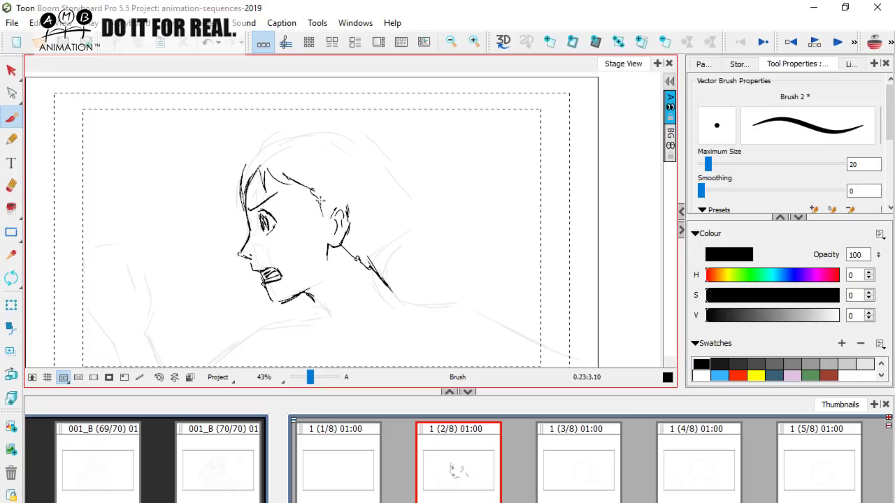
pyautogui.moveTo(322, 210)
pyautogui.mouseDown()
pyautogui.moveTo(313, 239)
pyautogui.moveTo(315, 194)
pyautogui.mouseUp()
pyautogui.press('space')
pyautogui.moveTo(378, 228); pyautogui.dragTo(371, 214)
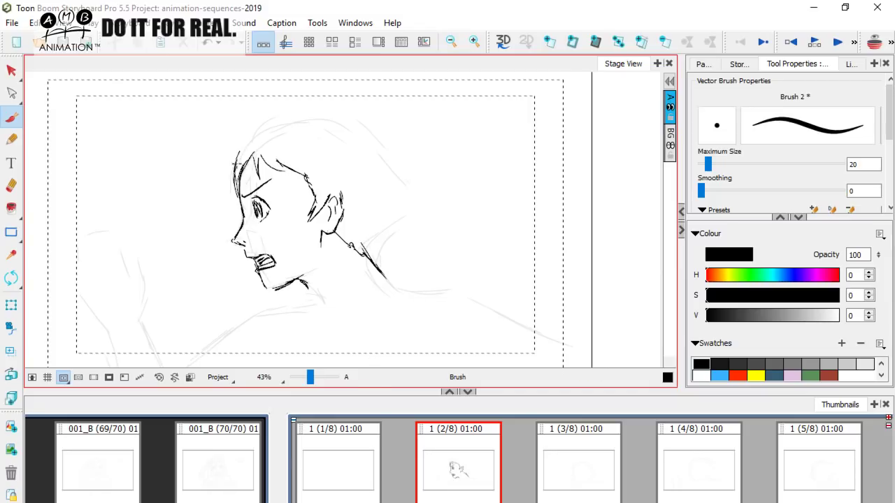
pyautogui.moveTo(238, 159); pyautogui.dragTo(231, 182)
pyautogui.moveTo(243, 143); pyautogui.dragTo(231, 165)
# Outline the hair over the crown with a raised tuft in front and spiky tips down to the nape.
pyautogui.press('space')
pyautogui.moveTo(362, 265); pyautogui.dragTo(359, 279)
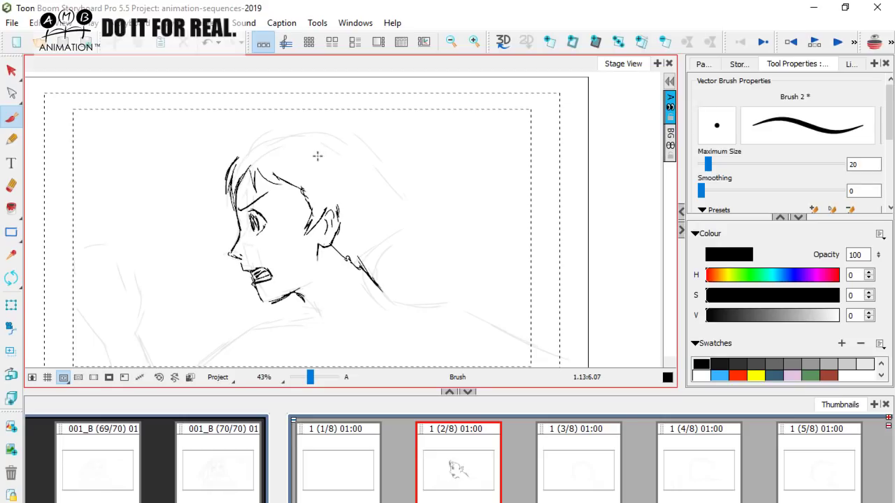
pyautogui.moveTo(320, 168)
pyautogui.mouseDown()
pyautogui.moveTo(305, 185)
pyautogui.moveTo(314, 217)
pyautogui.mouseUp()
pyautogui.moveTo(274, 175)
pyautogui.mouseDown()
pyautogui.moveTo(302, 189)
pyautogui.moveTo(310, 208)
pyautogui.moveTo(307, 226)
pyautogui.moveTo(277, 238)
pyautogui.moveTo(302, 231)
pyautogui.moveTo(303, 190)
pyautogui.moveTo(280, 181)
pyautogui.moveTo(251, 190)
pyautogui.moveTo(273, 214)
pyautogui.moveTo(270, 231)
pyautogui.moveTo(249, 199)
pyautogui.moveTo(244, 230)
pyautogui.moveTo(270, 245)
pyautogui.mouseUp()
pyautogui.hotkey('ctrl', 'z')
pyautogui.moveTo(327, 238); pyautogui.dragTo(330, 207)
pyautogui.moveTo(240, 156)
pyautogui.mouseDown()
pyautogui.moveTo(257, 113)
pyautogui.moveTo(261, 140)
pyautogui.moveTo(262, 123)
pyautogui.moveTo(346, 120)
pyautogui.moveTo(395, 139)
pyautogui.moveTo(330, 120)
pyautogui.moveTo(383, 140)
pyautogui.moveTo(399, 154)
pyautogui.moveTo(378, 145)
pyautogui.moveTo(415, 196)
pyautogui.moveTo(413, 187)
pyautogui.moveTo(406, 195)
pyautogui.moveTo(418, 199)
pyautogui.moveTo(407, 202)
pyautogui.moveTo(429, 212)
pyautogui.moveTo(429, 221)
pyautogui.moveTo(396, 231)
pyautogui.moveTo(414, 240)
pyautogui.moveTo(365, 273)
pyautogui.moveTo(400, 242)
pyautogui.mouseUp()
# Ink the near shoulder from below the chin down to the raised arm, and the line across the upper back.
pyautogui.press('space')
pyautogui.moveTo(392, 284); pyautogui.dragTo(386, 263)
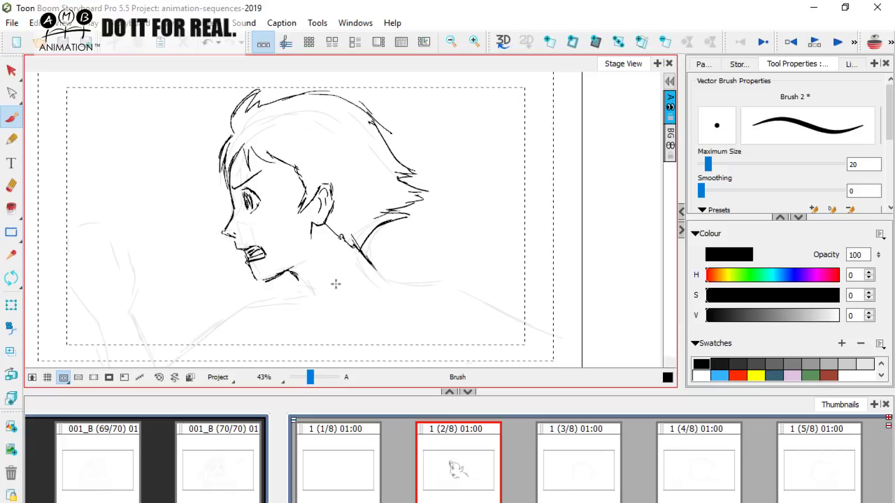
pyautogui.press('space')
pyautogui.moveTo(374, 288); pyautogui.dragTo(381, 266)
pyautogui.moveTo(310, 378); pyautogui.dragTo(312, 377)
pyautogui.press('space')
pyautogui.moveTo(331, 315); pyautogui.dragTo(357, 320)
pyautogui.moveTo(312, 379); pyautogui.dragTo(309, 378)
pyautogui.press('space')
pyautogui.moveTo(342, 332); pyautogui.dragTo(334, 347)
pyautogui.moveTo(310, 380); pyautogui.dragTo(310, 378)
pyautogui.press('space')
pyautogui.moveTo(335, 270); pyautogui.dragTo(339, 259)
pyautogui.press('space')
pyautogui.moveTo(292, 301); pyautogui.dragTo(296, 276)
pyautogui.moveTo(307, 278)
pyautogui.mouseDown()
pyautogui.moveTo(390, 284)
pyautogui.moveTo(424, 273)
pyautogui.moveTo(395, 267)
pyautogui.moveTo(434, 259)
pyautogui.moveTo(477, 267)
pyautogui.moveTo(283, 265)
pyautogui.moveTo(180, 309)
pyautogui.moveTo(191, 304)
pyautogui.moveTo(216, 343)
pyautogui.mouseUp()
pyautogui.press('space')
pyautogui.scroll(-2, 281, 256)
pyautogui.press('space')
pyautogui.moveTo(341, 267); pyautogui.dragTo(327, 285)
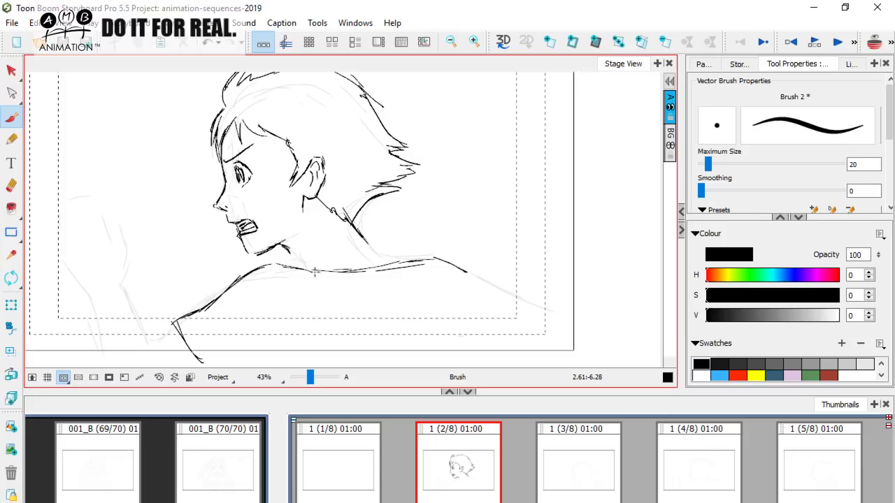
# Draw the rear shoulder slope with its fold and the edges of the arm hanging from it.
pyautogui.moveTo(431, 260)
pyautogui.mouseDown()
pyautogui.moveTo(418, 248)
pyautogui.moveTo(466, 265)
pyautogui.moveTo(473, 259)
pyautogui.moveTo(529, 288)
pyautogui.moveTo(504, 345)
pyautogui.mouseUp()
pyautogui.moveTo(529, 293)
pyautogui.mouseDown()
pyautogui.moveTo(513, 332)
pyautogui.moveTo(565, 307)
pyautogui.mouseUp()
pyautogui.moveTo(561, 305); pyautogui.dragTo(557, 340)
# Extend the front shoulder line down to the elbow of the raised arm with doubled strokes.
pyautogui.press('space')
pyautogui.moveTo(484, 307); pyautogui.dragTo(534, 302)
pyautogui.moveTo(208, 310); pyautogui.dragTo(171, 335)
pyautogui.moveTo(216, 306); pyautogui.dragTo(171, 336)
pyautogui.press('space')
pyautogui.moveTo(234, 308); pyautogui.dragTo(186, 320)
# Draw the collar around the neck and the seam running from it down the back.
pyautogui.moveTo(267, 258)
pyautogui.mouseDown()
pyautogui.moveTo(310, 237)
pyautogui.moveTo(356, 231)
pyautogui.moveTo(383, 247)
pyautogui.mouseUp()
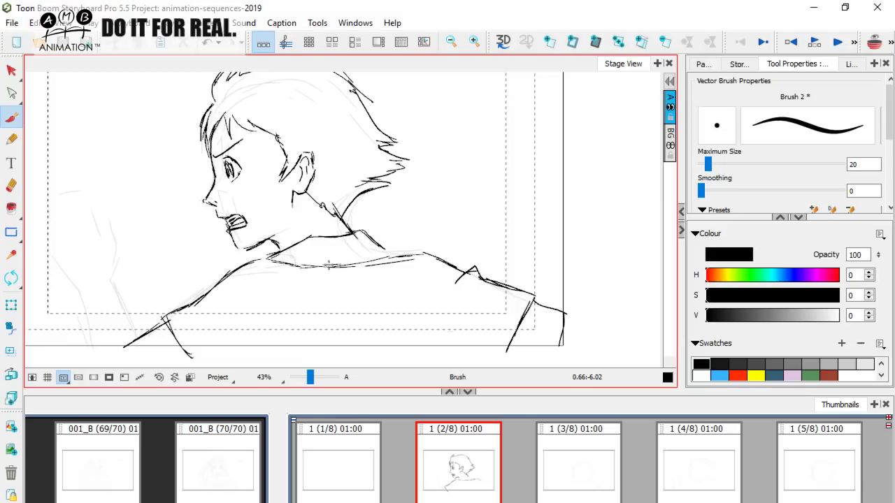
pyautogui.moveTo(321, 265)
pyautogui.mouseDown()
pyautogui.moveTo(386, 247)
pyautogui.moveTo(377, 253)
pyautogui.moveTo(425, 254)
pyautogui.moveTo(394, 239)
pyautogui.moveTo(392, 310)
pyautogui.moveTo(403, 331)
pyautogui.mouseUp()
pyautogui.press('space')
pyautogui.moveTo(348, 231); pyautogui.dragTo(404, 327)
pyautogui.moveTo(377, 275); pyautogui.dragTo(393, 304)
# Ink both edges of the raised forearm over the grey rough in front of the character.
pyautogui.press('space')
pyautogui.moveTo(363, 302); pyautogui.dragTo(459, 316)
pyautogui.moveTo(239, 314); pyautogui.dragTo(252, 316)
pyautogui.moveTo(310, 329); pyautogui.dragTo(310, 327)
pyautogui.press('space')
pyautogui.moveTo(223, 336); pyautogui.dragTo(245, 332)
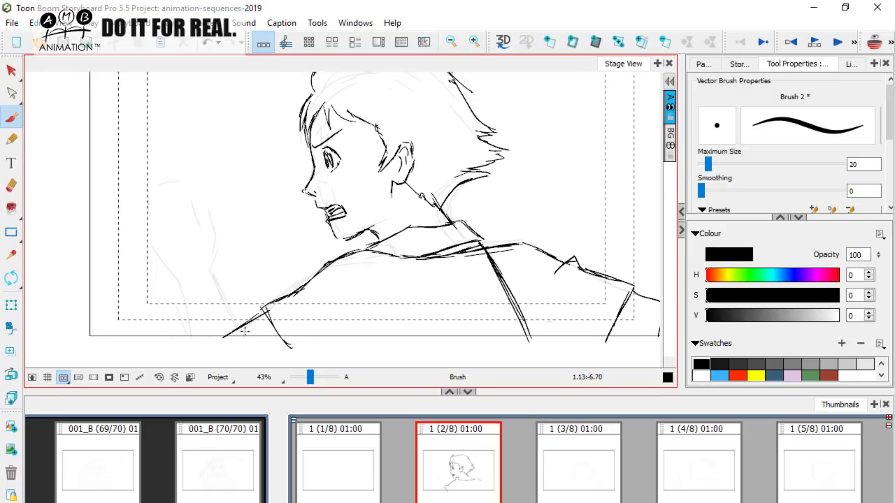
pyautogui.moveTo(203, 268); pyautogui.dragTo(217, 311)
pyautogui.moveTo(200, 271); pyautogui.dragTo(224, 332)
pyautogui.moveTo(164, 282)
pyautogui.mouseDown()
pyautogui.moveTo(180, 343)
pyautogui.moveTo(189, 338)
pyautogui.mouseUp()
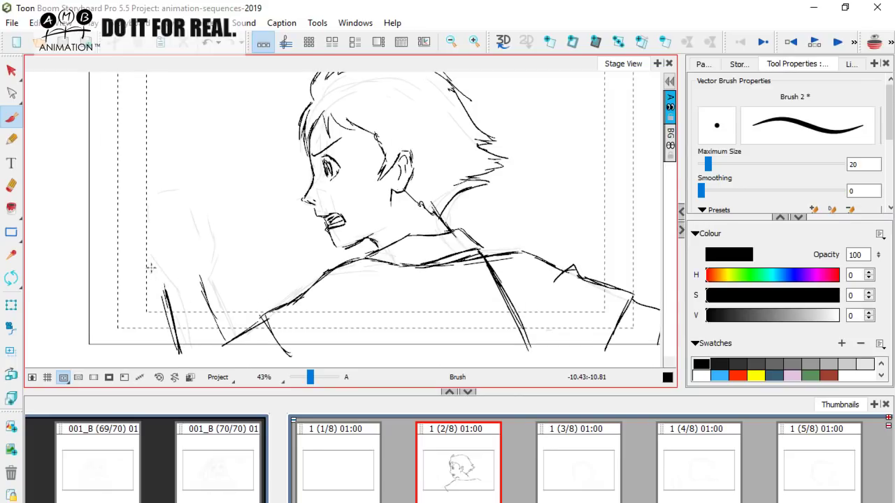
# Draw the fingers, thumb and outer palm edge of the raised hand above the forearm, removing the stray stroke over the fingertips.
pyautogui.moveTo(166, 293)
pyautogui.mouseDown()
pyautogui.moveTo(136, 239)
pyautogui.moveTo(139, 199)
pyautogui.moveTo(136, 238)
pyautogui.moveTo(137, 203)
pyautogui.mouseUp()
pyautogui.moveTo(137, 203)
pyautogui.mouseDown()
pyautogui.moveTo(142, 232)
pyautogui.moveTo(152, 190)
pyautogui.moveTo(160, 201)
pyautogui.moveTo(165, 186)
pyautogui.moveTo(160, 237)
pyautogui.mouseUp()
pyautogui.moveTo(168, 192)
pyautogui.mouseDown()
pyautogui.moveTo(172, 227)
pyautogui.moveTo(183, 190)
pyautogui.moveTo(189, 245)
pyautogui.mouseUp()
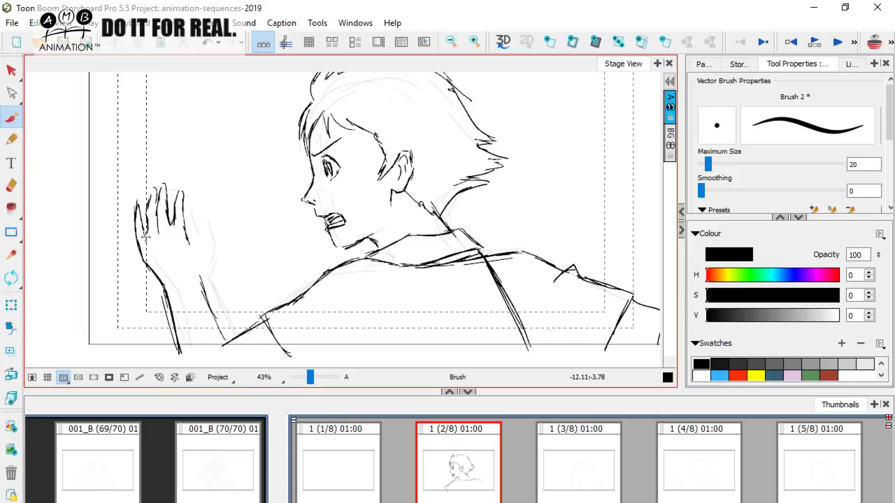
pyautogui.moveTo(170, 184)
pyautogui.mouseDown()
pyautogui.moveTo(171, 210)
pyautogui.moveTo(147, 184)
pyautogui.moveTo(145, 224)
pyautogui.mouseUp()
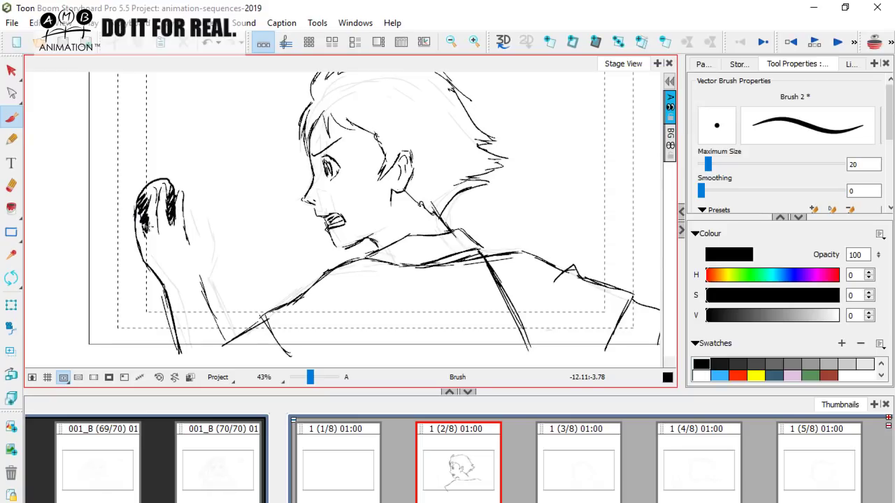
pyautogui.hotkey('ctrl', 'z')
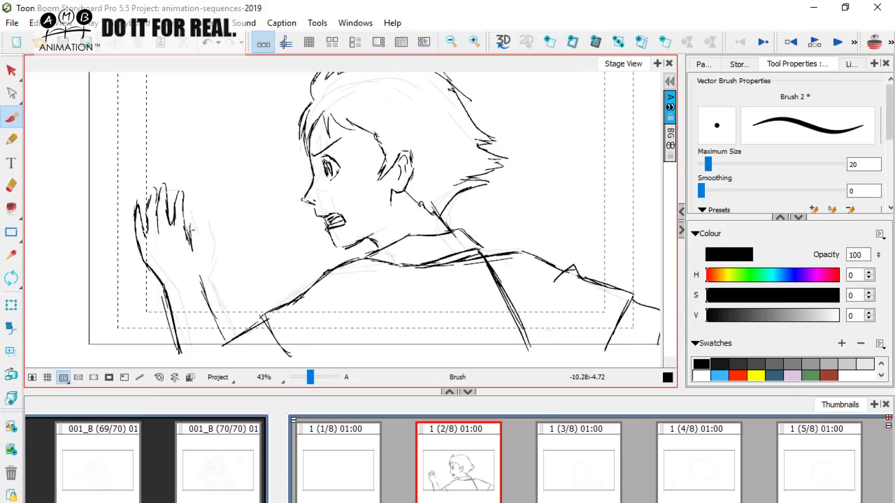
pyautogui.moveTo(196, 224); pyautogui.dragTo(201, 268)
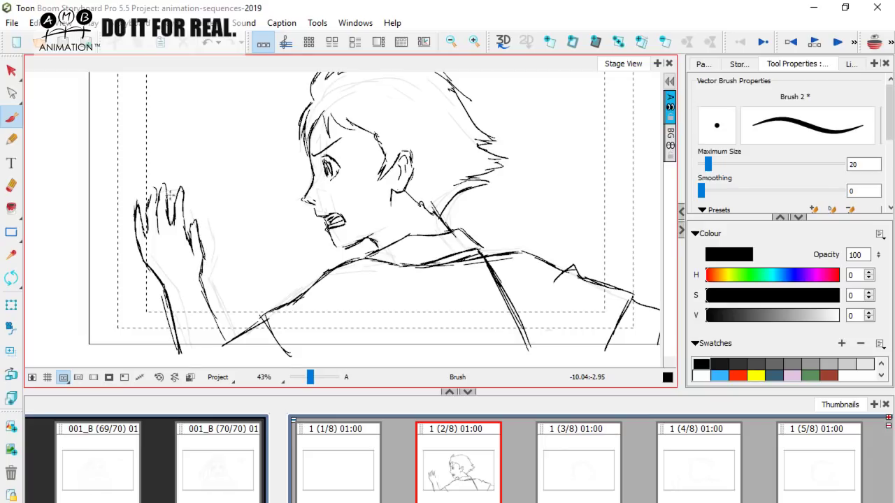
pyautogui.moveTo(137, 225); pyautogui.dragTo(144, 258)
# Erase the front shoulder line down to the elbow and redraw it with a bend, reinforcing the upper arm's edge.
pyautogui.press('space')
pyautogui.moveTo(326, 309)
pyautogui.mouseDown()
pyautogui.moveTo(314, 353)
pyautogui.moveTo(293, 298)
pyautogui.mouseUp()
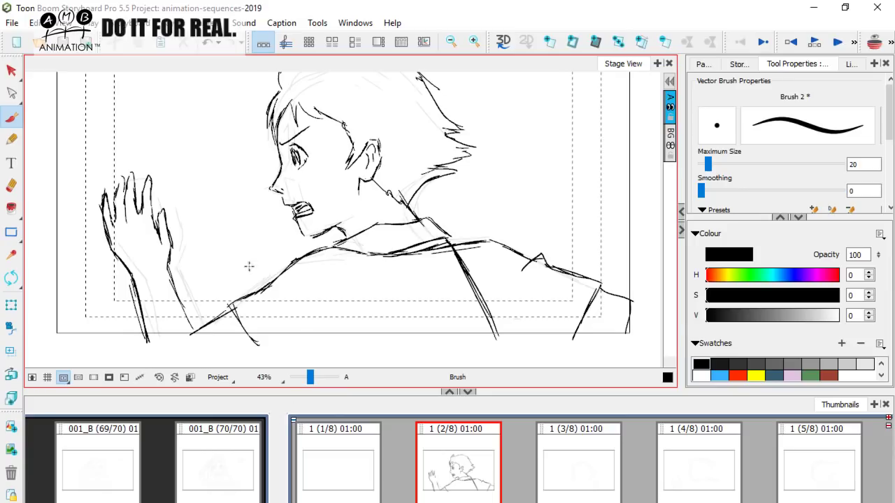
pyautogui.click(11, 185)
pyautogui.moveTo(277, 279)
pyautogui.mouseDown()
pyautogui.moveTo(247, 292)
pyautogui.moveTo(262, 274)
pyautogui.moveTo(343, 249)
pyautogui.moveTo(380, 256)
pyautogui.mouseUp()
pyautogui.hotkey('alt', 'b')
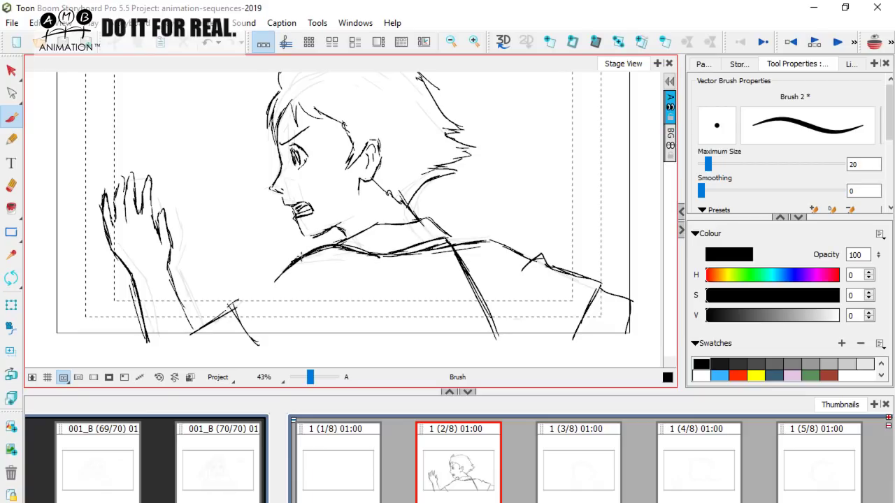
pyautogui.moveTo(276, 274)
pyautogui.mouseDown()
pyautogui.moveTo(226, 304)
pyautogui.moveTo(254, 337)
pyautogui.mouseUp()
# Reinforce the collar line across the back with a heavier stroke and bring the whole frame into view.
pyautogui.press('space')
pyautogui.moveTo(367, 259)
pyautogui.mouseDown()
pyautogui.moveTo(359, 291)
pyautogui.moveTo(369, 266)
pyautogui.mouseUp()
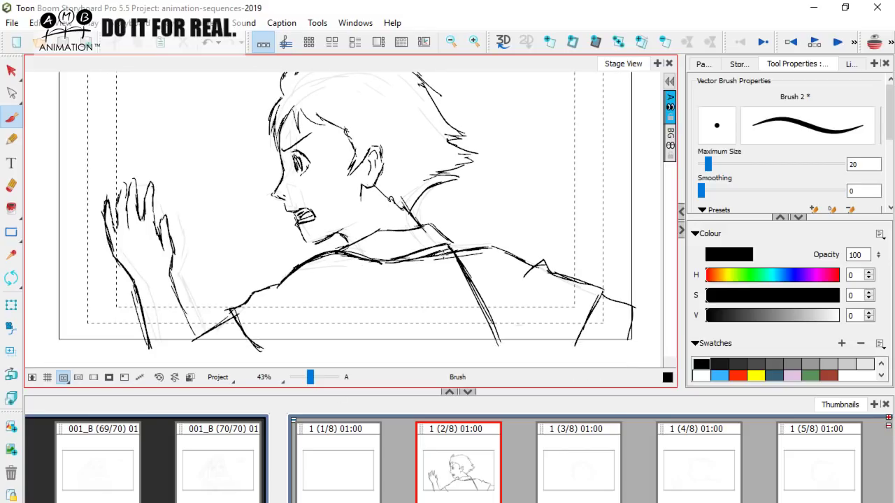
pyautogui.moveTo(406, 260); pyautogui.dragTo(433, 250)
pyautogui.press('space')
pyautogui.moveTo(507, 274); pyautogui.dragTo(508, 296)
pyautogui.moveTo(311, 378); pyautogui.dragTo(311, 378)
pyautogui.press('space')
pyautogui.moveTo(335, 337); pyautogui.dragTo(312, 346)
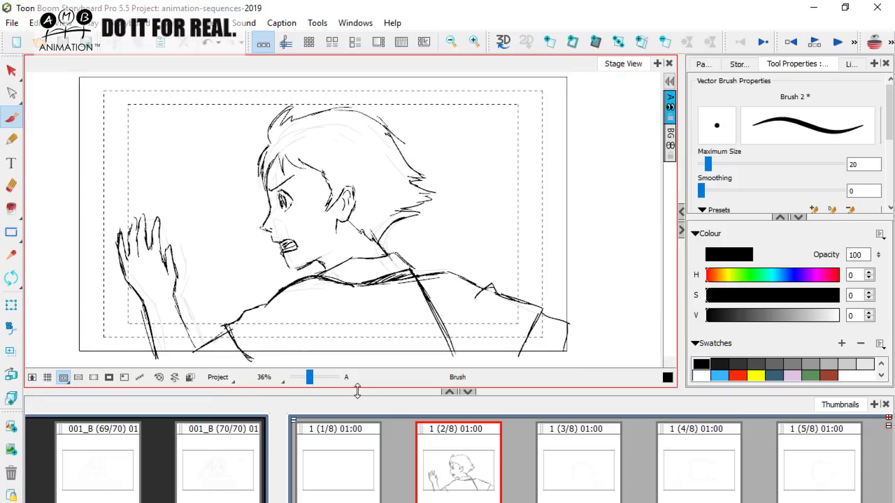
# Open panel 3 for drawing with the Brush and compare its rough against the finished drawing in panel 2.
pyautogui.click(580, 469)
pyautogui.click(456, 459)
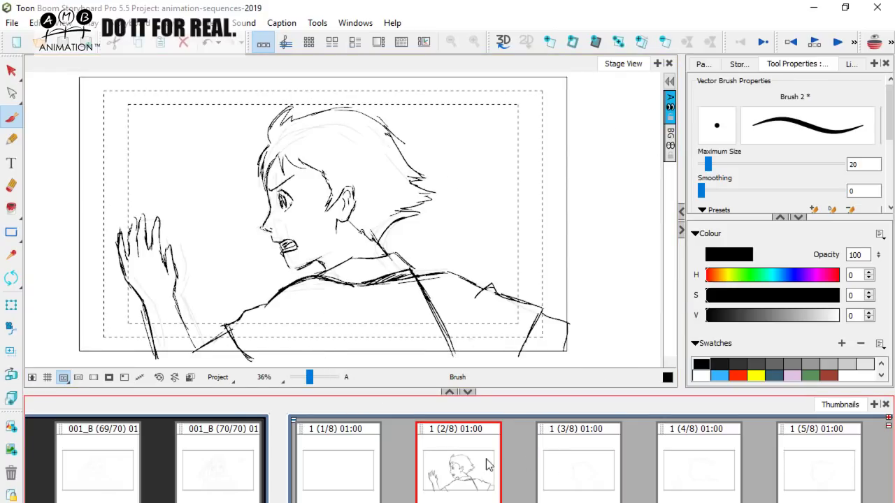
pyautogui.click(578, 462)
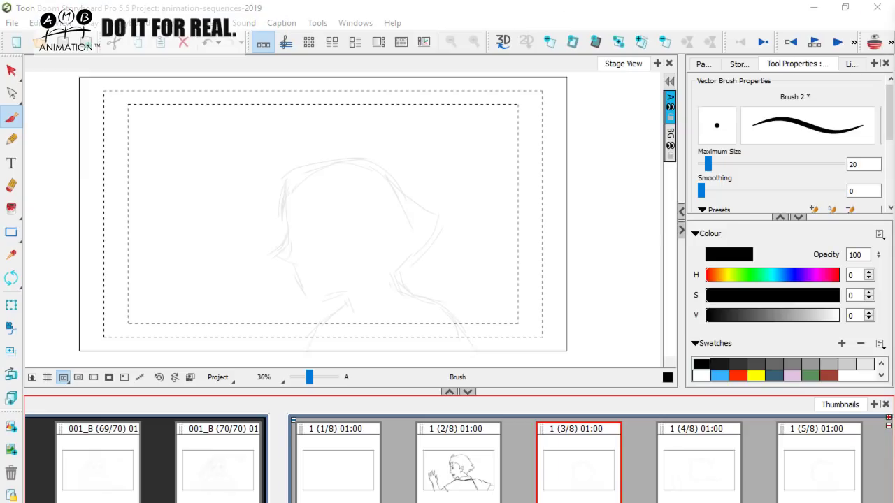
pyautogui.click(9, 123)
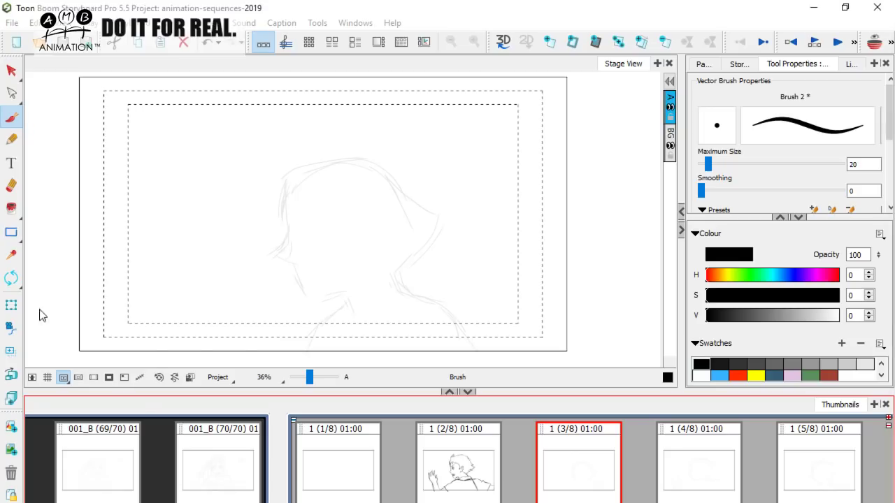
pyautogui.press('Left')
pyautogui.press('Right')
pyautogui.press('Left')
pyautogui.press('Right')
# Sketch the skull's top arc and upper back above the grey rough in panel 3, checking against panel 2.
pyautogui.moveTo(288, 165)
pyautogui.mouseDown()
pyautogui.moveTo(352, 144)
pyautogui.moveTo(335, 145)
pyautogui.mouseUp()
pyautogui.press('Left')
pyautogui.moveTo(381, 154)
pyautogui.mouseDown()
pyautogui.moveTo(410, 191)
pyautogui.moveTo(342, 142)
pyautogui.mouseUp()
pyautogui.press('Right')
pyautogui.press('Left')
pyautogui.press('Right')
pyautogui.moveTo(277, 167); pyautogui.dragTo(305, 148)
pyautogui.press('Left')
pyautogui.press('Right')
pyautogui.moveTo(416, 178); pyautogui.dragTo(423, 194)
# Draw the forehead contour curving in to the bridge of the nose, comparing it with panel 2.
pyautogui.moveTo(272, 190); pyautogui.dragTo(273, 214)
pyautogui.press('Left')
pyautogui.press('Right')
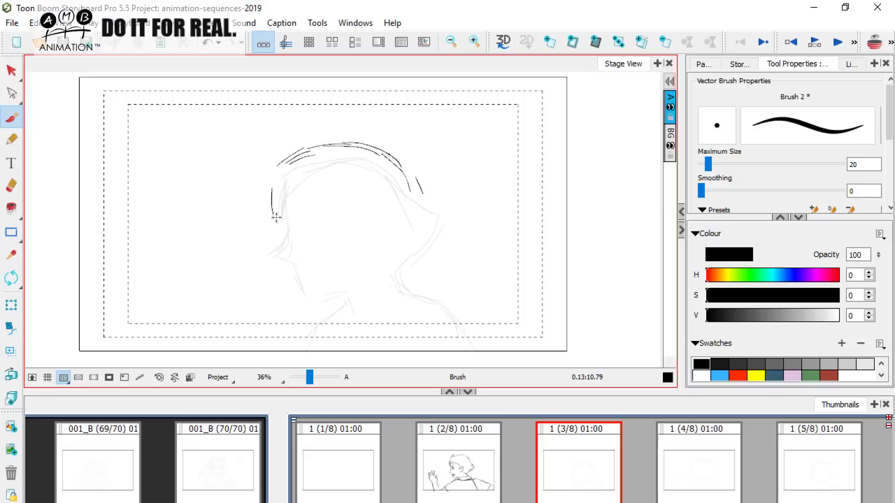
pyautogui.moveTo(272, 190)
pyautogui.mouseDown()
pyautogui.moveTo(273, 180)
pyautogui.moveTo(271, 210)
pyautogui.moveTo(282, 229)
pyautogui.mouseUp()
pyautogui.press('Left')
pyautogui.press('Right')
pyautogui.press('Left')
pyautogui.press('Right')
# Draw the profile's nose from the bridge to the tip and its underside, comparing it with panel 2.
pyautogui.moveTo(276, 223); pyautogui.dragTo(268, 247)
pyautogui.press('Left')
pyautogui.press('Right')
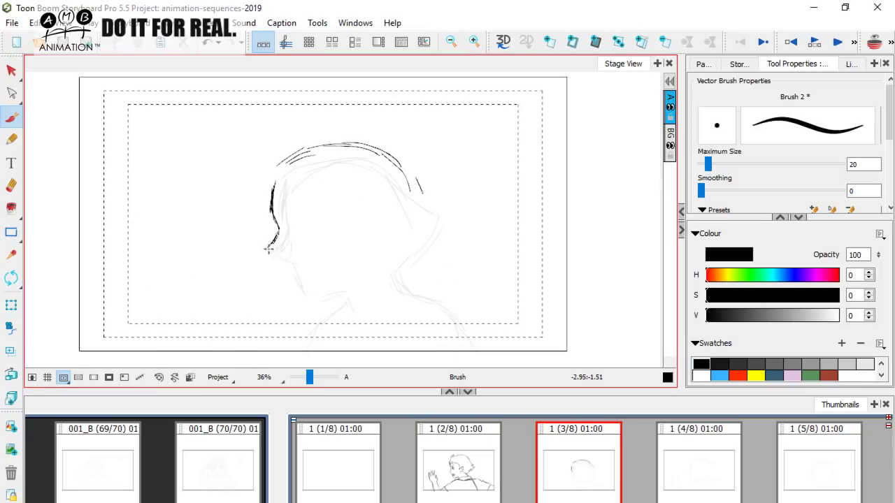
pyautogui.press('Left')
pyautogui.press('Right')
pyautogui.moveTo(272, 253)
pyautogui.mouseDown()
pyautogui.moveTo(274, 242)
pyautogui.moveTo(281, 247)
pyautogui.mouseUp()
pyautogui.press('Left')
pyautogui.press('Right')
# Draw the upper lip and the front of the lower lip below the nose, checking against panel 2.
pyautogui.press('Left')
pyautogui.press('Right')
pyautogui.press('Left')
pyautogui.press('Right')
pyautogui.press('Left')
pyautogui.press('Right')
pyautogui.press('Left')
pyautogui.press('Right')
pyautogui.press('Left')
pyautogui.press('Right')
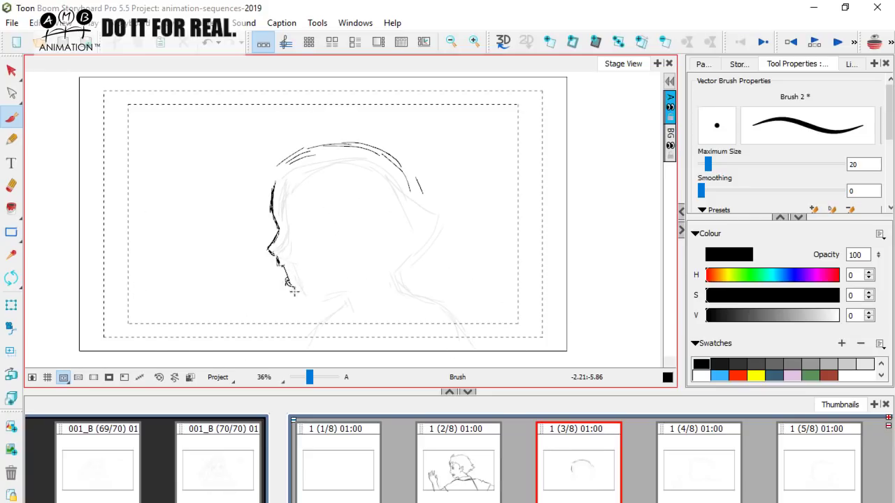
# Outline the open mouth and draw the chin with the jawline running back from it.
pyautogui.press('Left')
pyautogui.press('Right')
pyautogui.press('Left')
pyautogui.press('Right')
pyautogui.press('Left')
pyautogui.press('Right')
pyautogui.press('Left')
pyautogui.press('Right')
pyautogui.press('Left')
pyautogui.press('Right')
pyautogui.press('Left')
pyautogui.press('Right')
pyautogui.press('Left')
pyautogui.press('Right')
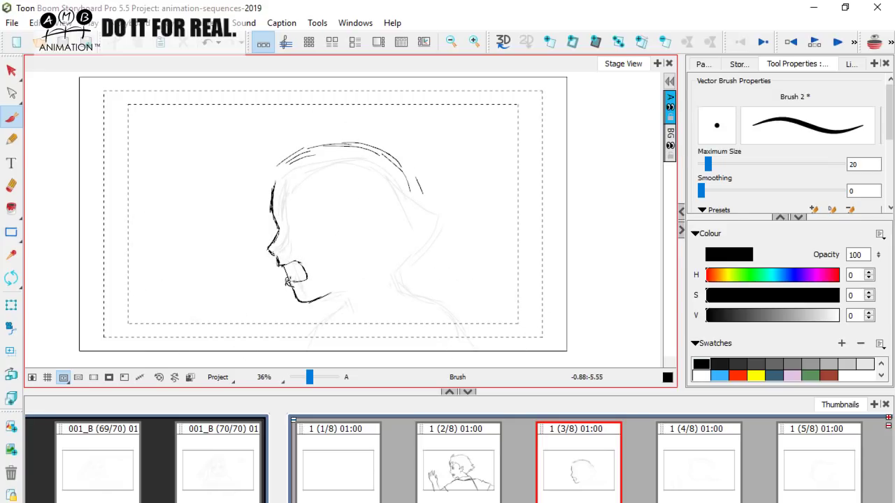
# Hatch in the teeth and thicken the outline of the open mouth, comparing it with panel 2.
pyautogui.press('Left')
pyautogui.press('Right')
pyautogui.press('Left')
pyautogui.press('Right')
pyautogui.press('Left')
pyautogui.press('Right')
pyautogui.press('Left')
pyautogui.press('Right')
pyautogui.press('Left')
pyautogui.press('Right')
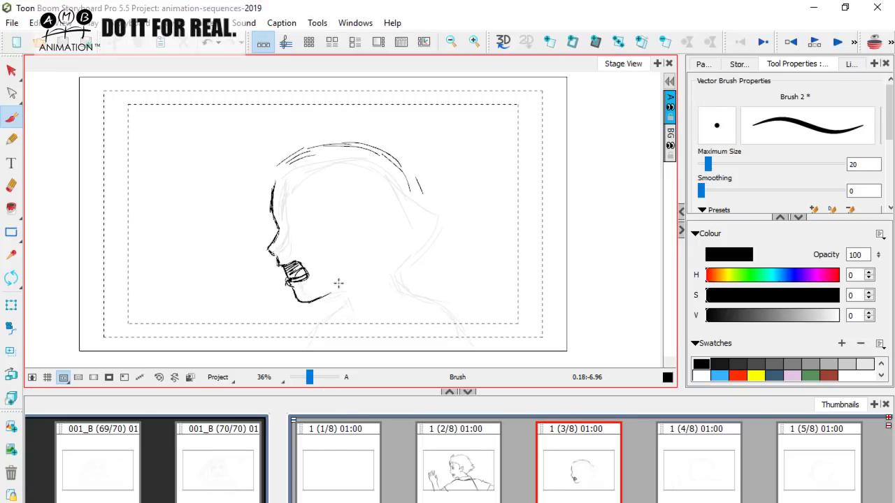
# Extend the jawline into the front of the neck and draw the back of the neck with doubled strokes.
pyautogui.moveTo(338, 288); pyautogui.dragTo(357, 326)
pyautogui.press('Left')
pyautogui.press('Right')
pyautogui.press('Left')
pyautogui.press('Right')
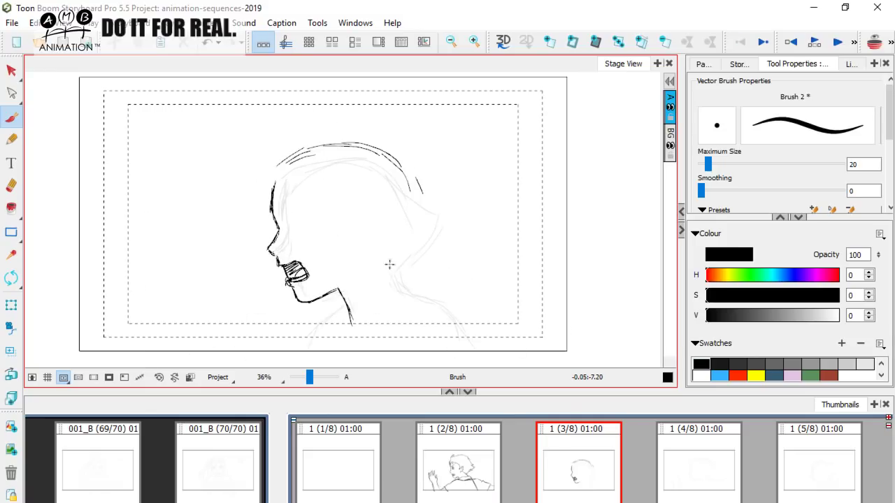
pyautogui.moveTo(390, 250)
pyautogui.mouseDown()
pyautogui.moveTo(387, 270)
pyautogui.moveTo(408, 313)
pyautogui.mouseUp()
pyautogui.moveTo(392, 276); pyautogui.dragTo(406, 308)
pyautogui.press('Left')
pyautogui.press('Right')
# Draw the wide eye with its iris and the slanted frowning eyebrow above it.
pyautogui.press('Left')
pyautogui.press('Right')
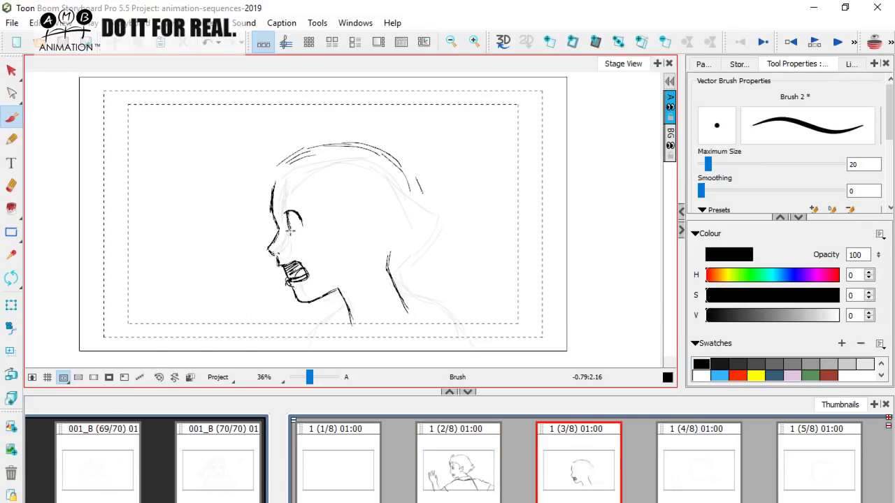
pyautogui.press('Left')
pyautogui.press('Right')
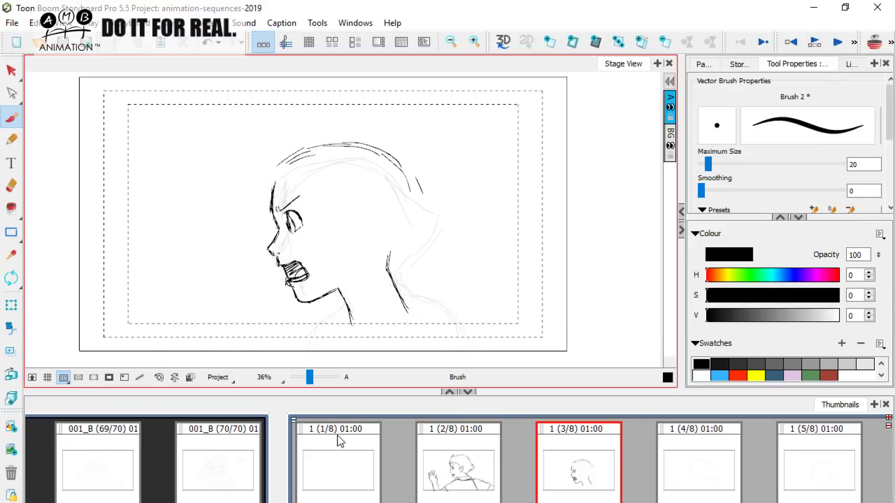
# Draw the ear with its inner marks and lobe behind the face, checking its placement against panel 2.
pyautogui.press(',')
pyautogui.press('.')
pyautogui.press(',')
pyautogui.press('.')
pyautogui.moveTo(364, 210)
pyautogui.mouseDown()
pyautogui.moveTo(365, 236)
pyautogui.moveTo(370, 212)
pyautogui.moveTo(370, 232)
pyautogui.moveTo(354, 255)
pyautogui.mouseUp()
pyautogui.press(',')
pyautogui.press('.')
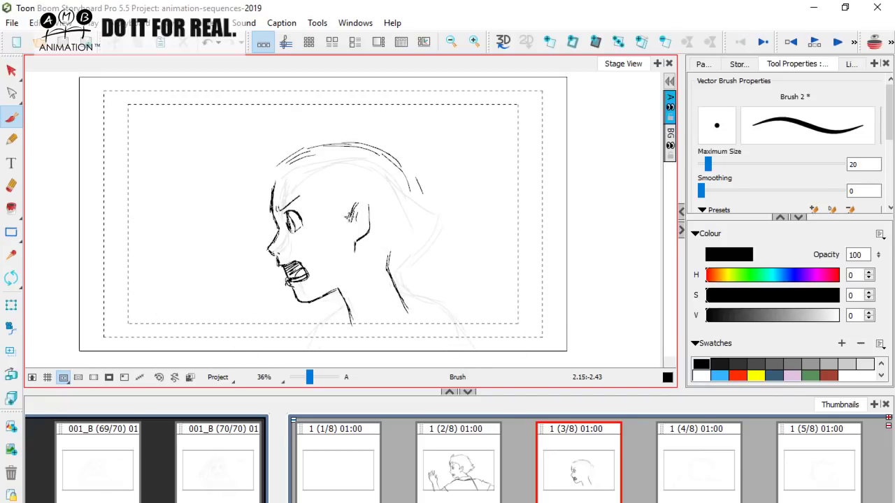
pyautogui.press(',')
pyautogui.press('.')
# Draw the hairline from the temple to the sideburn and the jagged fringe across the forehead.
pyautogui.moveTo(322, 186); pyautogui.dragTo(337, 211)
pyautogui.press(',')
pyautogui.press('.')
pyautogui.moveTo(321, 186); pyautogui.dragTo(316, 200)
pyautogui.press(',')
pyautogui.press('.')
pyautogui.moveTo(303, 180)
pyautogui.mouseDown()
pyautogui.moveTo(314, 190)
pyautogui.moveTo(303, 193)
pyautogui.moveTo(313, 192)
pyautogui.moveTo(280, 198)
pyautogui.mouseUp()
pyautogui.press(',')
pyautogui.press('.')
pyautogui.press(',')
pyautogui.press('.')
pyautogui.press(',')
pyautogui.press('.')
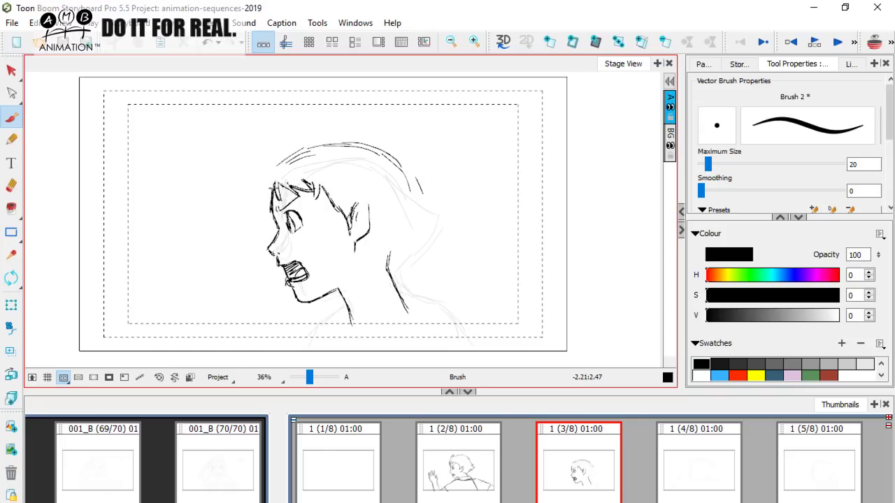
# Draw the front edge of the hair rising from the forehead into a pointed tuft.
pyautogui.press(',')
pyautogui.press('.')
pyautogui.moveTo(269, 176)
pyautogui.mouseDown()
pyautogui.moveTo(275, 145)
pyautogui.moveTo(294, 130)
pyautogui.mouseUp()
pyautogui.moveTo(293, 130); pyautogui.dragTo(285, 143)
pyautogui.press(',')
pyautogui.press('.')
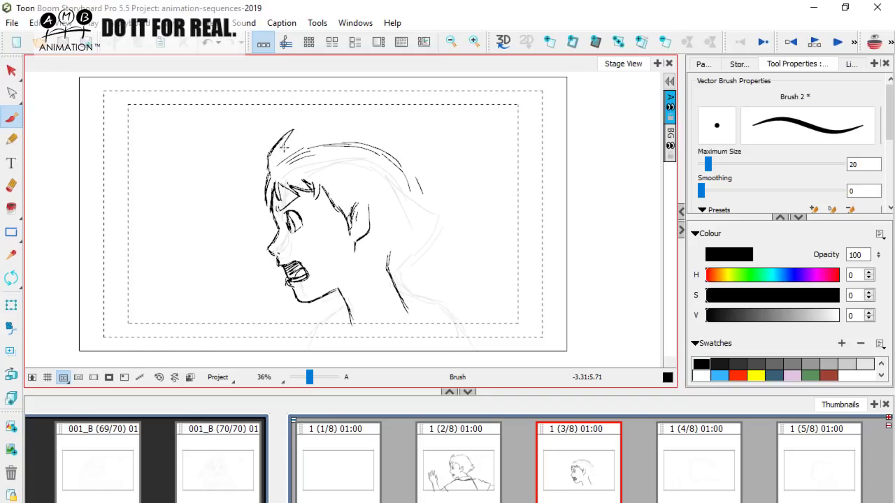
# Draw the outer hair contour from behind the front tuft over the crown.
pyautogui.moveTo(281, 149); pyautogui.dragTo(312, 134)
pyautogui.press(',')
pyautogui.press('.')
pyautogui.press(',')
pyautogui.press('.')
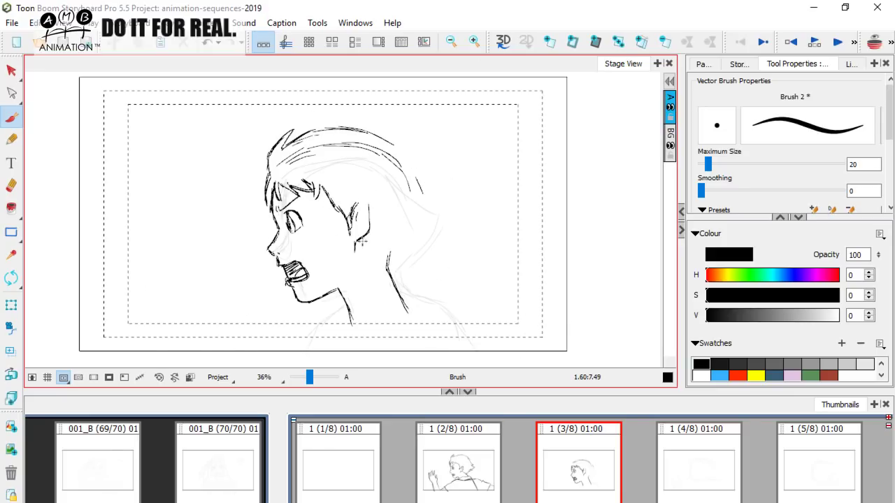
# Draw the lower hairline from below the ear to the back of the neck, checking against panel 2.
pyautogui.press(',')
pyautogui.press('.')
pyautogui.press(',')
pyautogui.press('.')
pyautogui.press(',')
pyautogui.press('.')
# Double the hair contour over the crown and extend it down the back of the head.
pyautogui.moveTo(299, 130)
pyautogui.mouseDown()
pyautogui.moveTo(356, 126)
pyautogui.moveTo(403, 153)
pyautogui.moveTo(388, 135)
pyautogui.moveTo(414, 161)
pyautogui.mouseUp()
pyautogui.press(',')
pyautogui.press('.')
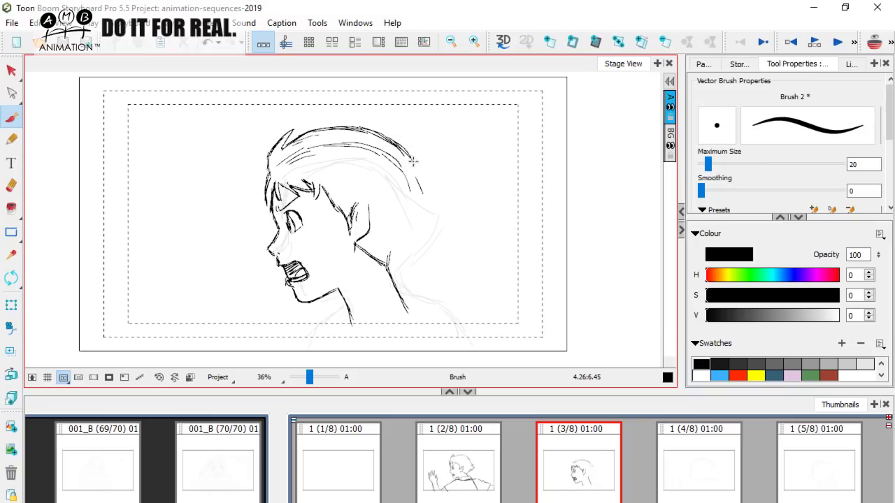
pyautogui.moveTo(339, 130)
pyautogui.mouseDown()
pyautogui.moveTo(390, 133)
pyautogui.moveTo(429, 175)
pyautogui.mouseUp()
pyautogui.press(',')
pyautogui.press('.')
# Draw the upper hair spikes flicking out at the back of the head, comparing them with panel 2.
pyautogui.moveTo(400, 148)
pyautogui.mouseDown()
pyautogui.moveTo(430, 167)
pyautogui.moveTo(459, 166)
pyautogui.mouseUp()
pyautogui.press(',')
pyautogui.press('.')
pyautogui.press(',')
pyautogui.press('.')
pyautogui.moveTo(420, 173)
pyautogui.mouseDown()
pyautogui.moveTo(456, 191)
pyautogui.moveTo(423, 195)
pyautogui.moveTo(452, 207)
pyautogui.moveTo(426, 225)
pyautogui.mouseUp()
pyautogui.press(',')
pyautogui.press('.')
pyautogui.press(',')
pyautogui.press('.')
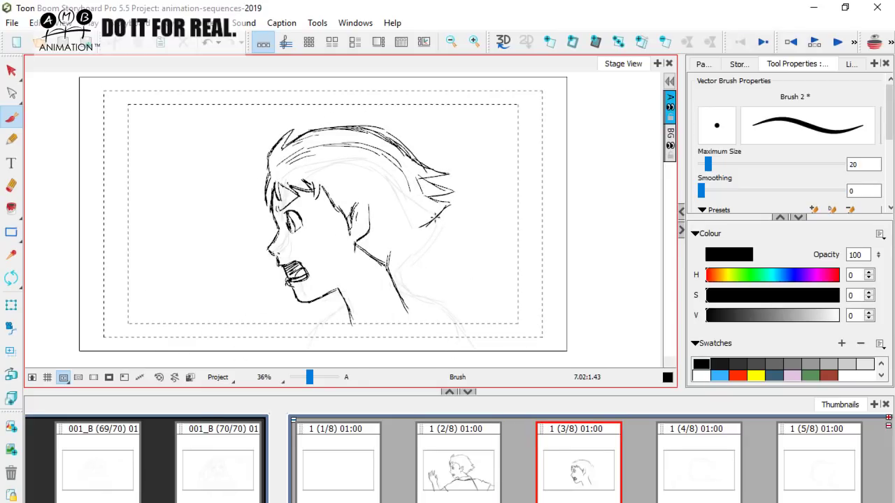
# Draw the lowest hair spikes and the underside of the hair sweeping in to the nape.
pyautogui.moveTo(421, 230); pyautogui.dragTo(414, 236)
pyautogui.press(',')
pyautogui.press('.')
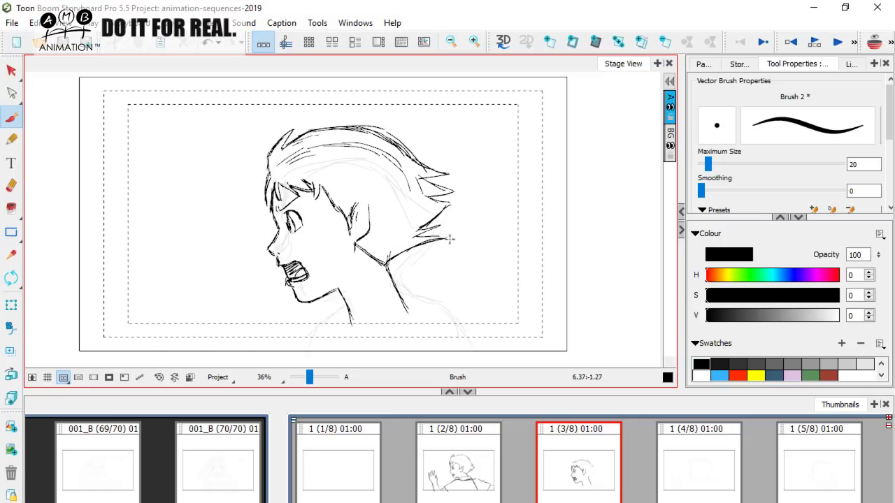
# Select the whole head drawing in panel 3 and scale it down slightly to match the head in panel 2.
pyautogui.press(',')
pyautogui.press('.')
pyautogui.click(11, 71)
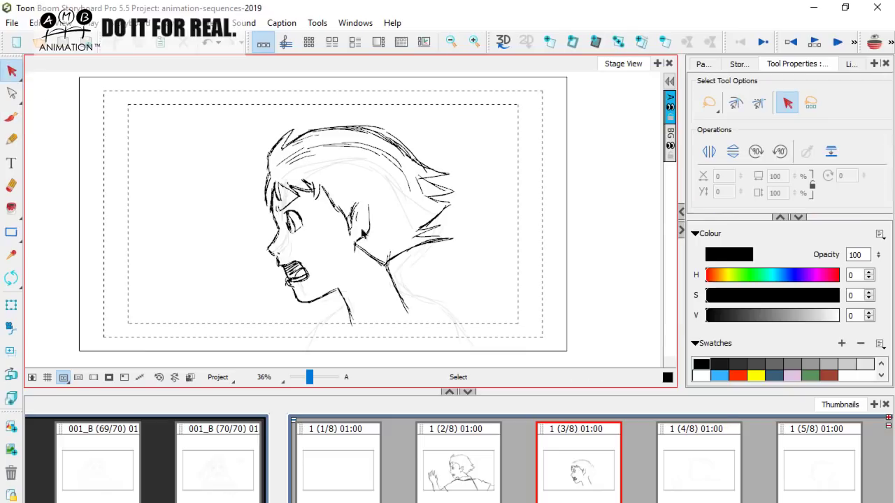
pyautogui.hotkey('ctrl', 'a')
pyautogui.moveTo(455, 326); pyautogui.dragTo(441, 312)
pyautogui.press(',')
pyautogui.press('.')
pyautogui.press(',')
pyautogui.press('.')
# Return to the Brush and flip between panels 2 and 3 to compare the size and placement of the heads.
pyautogui.click(13, 120)
pyautogui.press(',')
pyautogui.press('.')
pyautogui.press(',')
pyautogui.press('.')
pyautogui.press(',')
pyautogui.press('.')
pyautogui.press(',')
pyautogui.press('.')
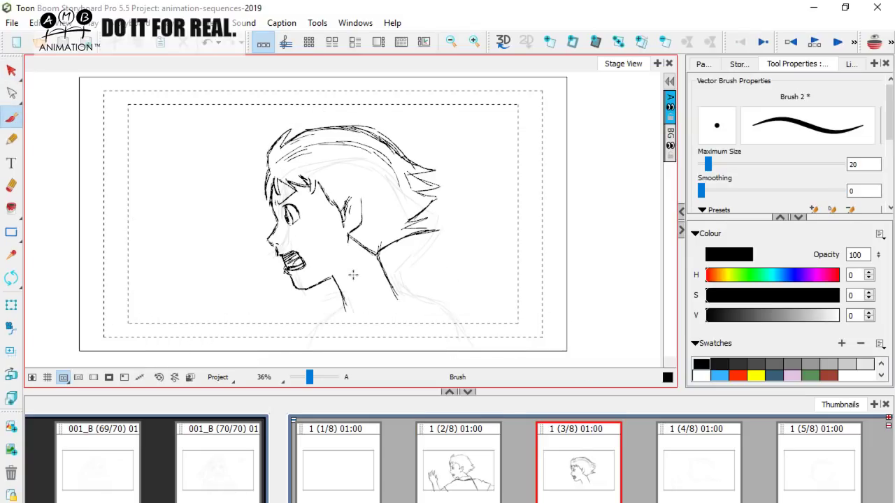
# Draw the far collar edge in front of the throat and the collar behind the neck with its long downward edge.
pyautogui.moveTo(416, 282); pyautogui.dragTo(404, 264)
pyautogui.press(',')
pyautogui.press('.')
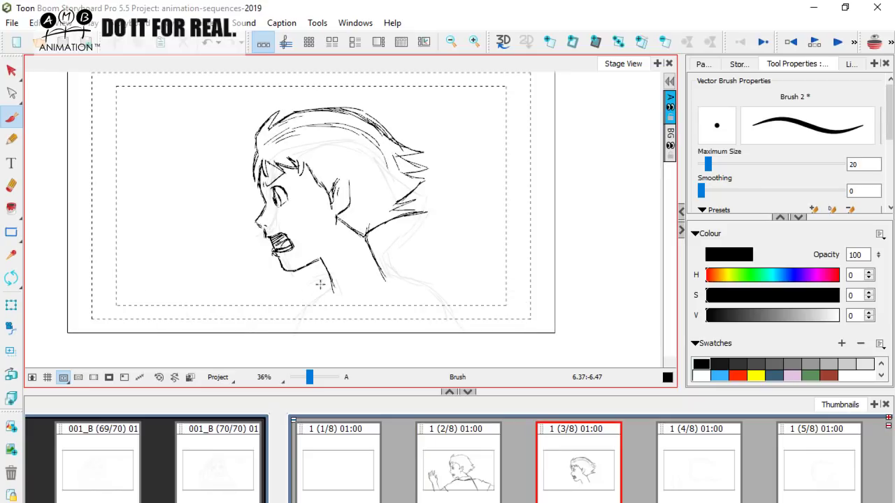
pyautogui.moveTo(304, 293); pyautogui.dragTo(302, 323)
pyautogui.moveTo(318, 282); pyautogui.dragTo(392, 253)
pyautogui.hotkey('ctrl', 'z')
pyautogui.moveTo(397, 255)
pyautogui.mouseDown()
pyautogui.moveTo(403, 272)
pyautogui.moveTo(372, 334)
pyautogui.mouseUp()
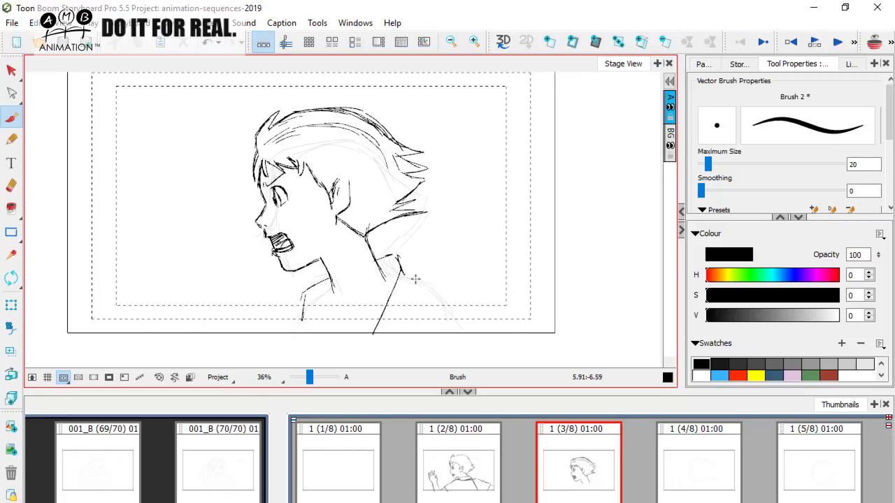
# Draw the back shoulder contour curving from the collar down to the frame's lower edge, checking against panel 2.
pyautogui.moveTo(406, 279)
pyautogui.mouseDown()
pyautogui.moveTo(426, 285)
pyautogui.moveTo(457, 329)
pyautogui.mouseUp()
pyautogui.press('Left')
pyautogui.press('Right')
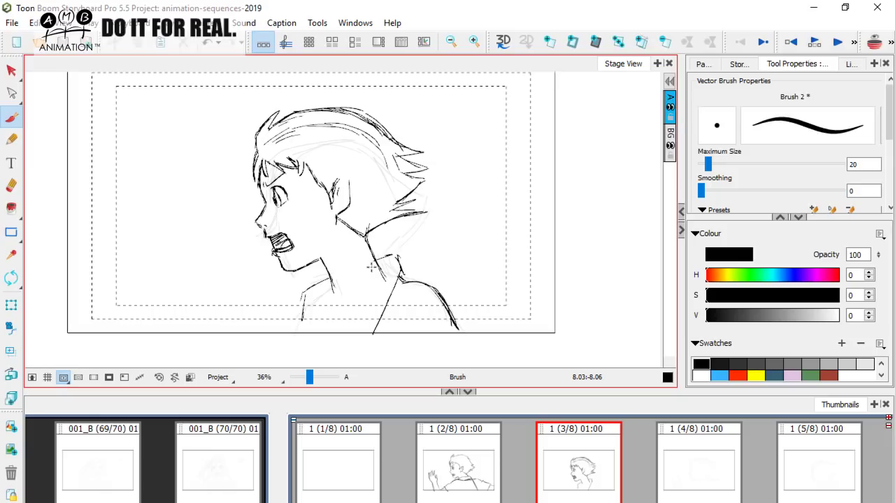
# Draw the near collar flap sloping forward from the nape to the throat, with its folded point and the shirt opening below.
pyautogui.moveTo(383, 260); pyautogui.dragTo(346, 291)
pyautogui.moveTo(381, 262)
pyautogui.mouseDown()
pyautogui.moveTo(334, 302)
pyautogui.moveTo(339, 323)
pyautogui.moveTo(328, 337)
pyautogui.mouseUp()
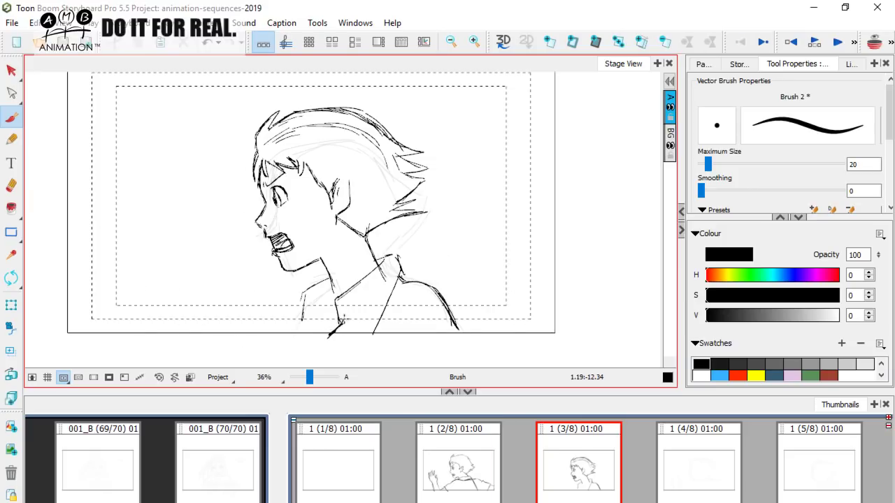
pyautogui.moveTo(336, 302)
pyautogui.mouseDown()
pyautogui.moveTo(345, 301)
pyautogui.moveTo(362, 334)
pyautogui.mouseUp()
pyautogui.moveTo(357, 280); pyautogui.dragTo(337, 299)
pyautogui.press('Left')
pyautogui.press('Right')
pyautogui.press('Left')
pyautogui.press('Right')
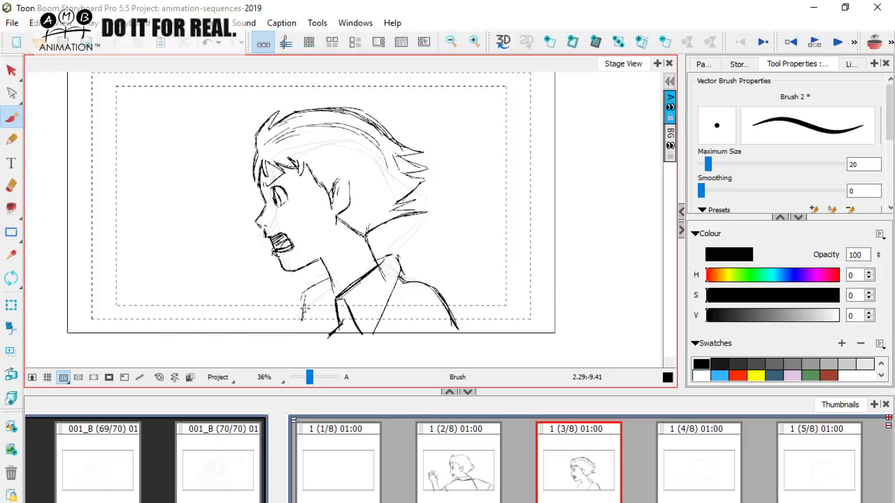
# Extend the far collar edge downward and add its inner fold line, comparing with panel 2.
pyautogui.press('Left')
pyautogui.press('Right')
pyautogui.moveTo(300, 329); pyautogui.dragTo(303, 299)
pyautogui.press('Left')
pyautogui.press('Right')
pyautogui.moveTo(313, 299); pyautogui.dragTo(324, 324)
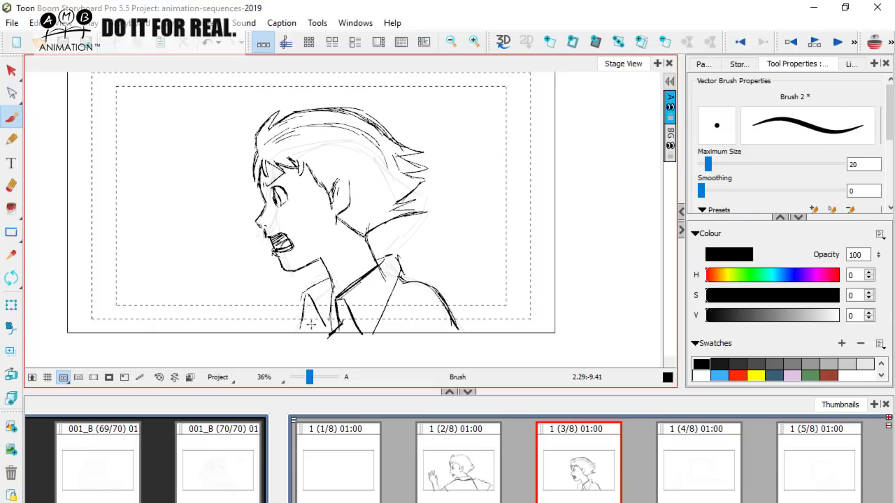
# Draw the front shoulder line sloping from the far collar down past the frame's lower edge.
pyautogui.moveTo(302, 304); pyautogui.dragTo(281, 341)
pyautogui.press('Left')
pyautogui.press('Right')
pyautogui.press('Left')
pyautogui.press('Right')
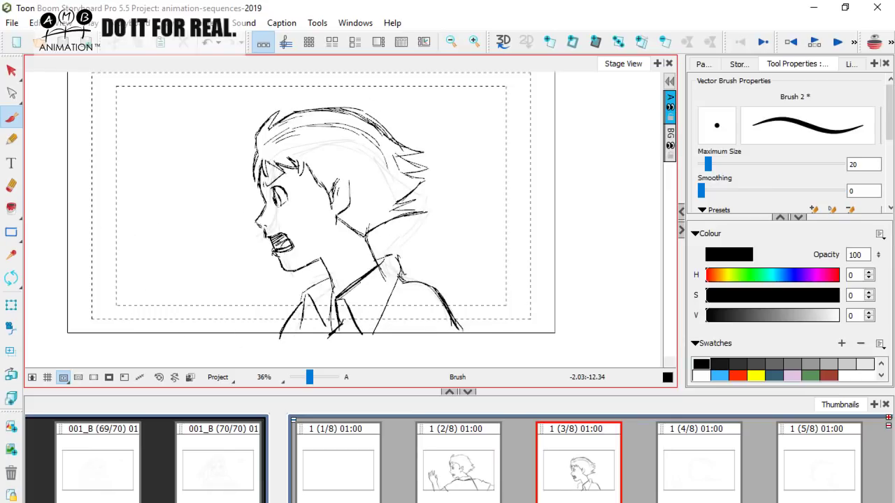
# Add a short shirt stroke below the collar and reinforce the upper edge of the far collar.
pyautogui.moveTo(392, 318); pyautogui.dragTo(392, 330)
pyautogui.press('Left')
pyautogui.press('Right')
pyautogui.moveTo(305, 294); pyautogui.dragTo(333, 280)
pyautogui.press('Left')
pyautogui.press('Right')
# Add short hatching strokes on the far collar and check the finished bust against panel 2.
pyautogui.moveTo(303, 312); pyautogui.dragTo(312, 303)
pyautogui.moveTo(302, 319); pyautogui.dragTo(316, 312)
pyautogui.moveTo(302, 328); pyautogui.dragTo(317, 316)
pyautogui.press('Left')
pyautogui.press('Right')
pyautogui.press('Left')
pyautogui.press('Right')
pyautogui.press('Left')
pyautogui.press('Right')
# Open panel 4 and draw the forehead contour over the rough, comparing it with panel 3.
pyautogui.click(682, 470)
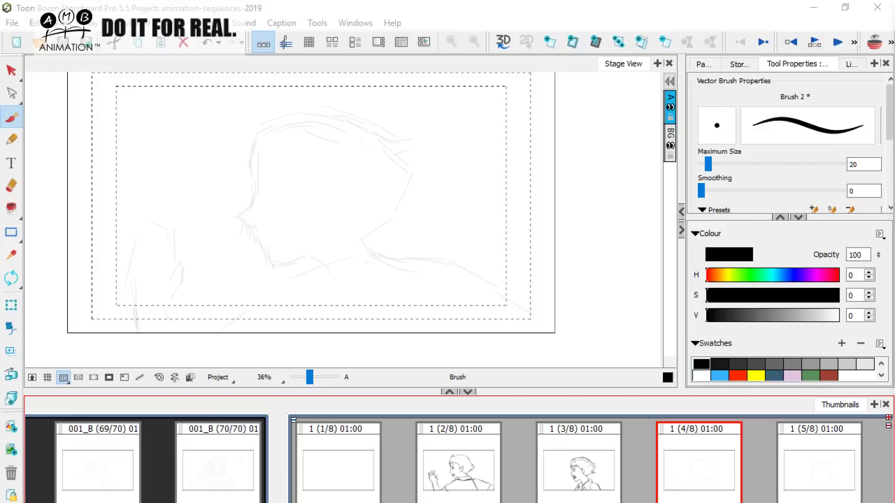
pyautogui.press('Left')
pyautogui.press('Right')
pyautogui.press('Left')
pyautogui.press('Right')
pyautogui.press('Left')
pyautogui.press('Right')
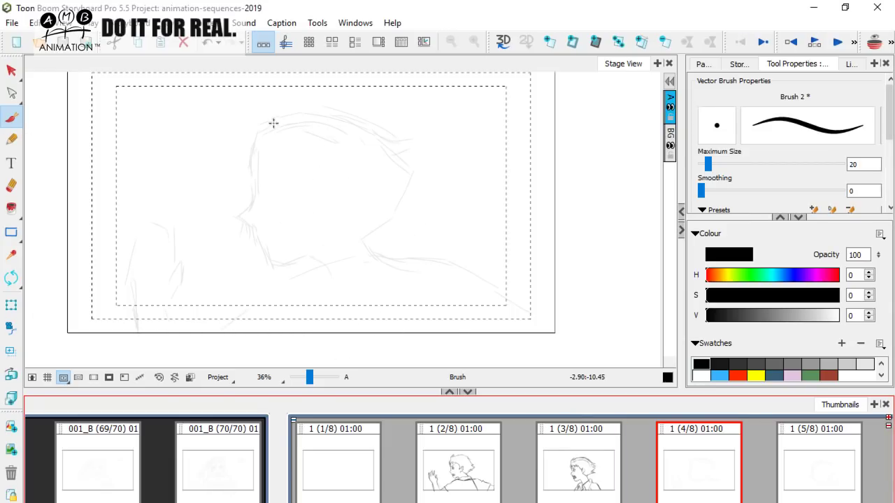
pyautogui.moveTo(259, 132)
pyautogui.mouseDown()
pyautogui.moveTo(262, 119)
pyautogui.moveTo(250, 162)
pyautogui.mouseUp()
pyautogui.press('Left')
pyautogui.press('Right')
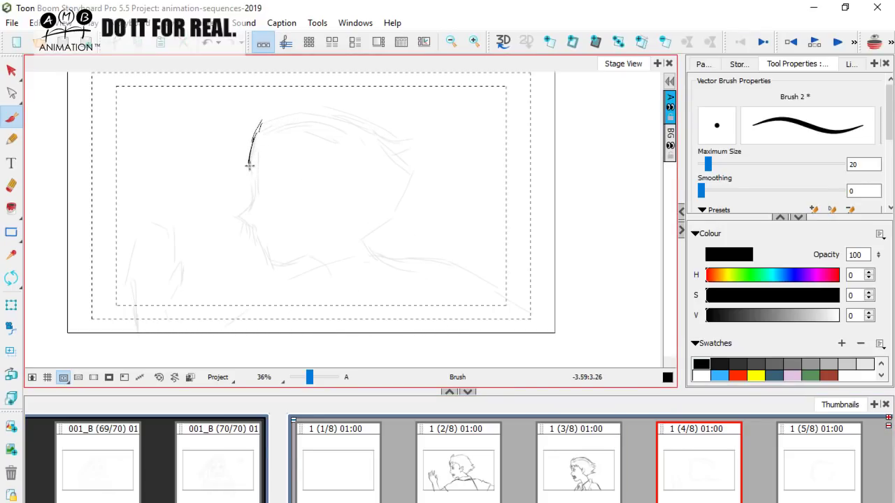
# Continue the profile in panel 4 from the brow down the bridge and around the tip of the nose.
pyautogui.moveTo(250, 165); pyautogui.dragTo(248, 197)
pyautogui.press('Left')
pyautogui.press('Right')
pyautogui.press('Left')
pyautogui.press('Right')
pyautogui.moveTo(254, 186)
pyautogui.mouseDown()
pyautogui.moveTo(233, 216)
pyautogui.moveTo(246, 222)
pyautogui.mouseUp()
pyautogui.press('Left')
pyautogui.press('Right')
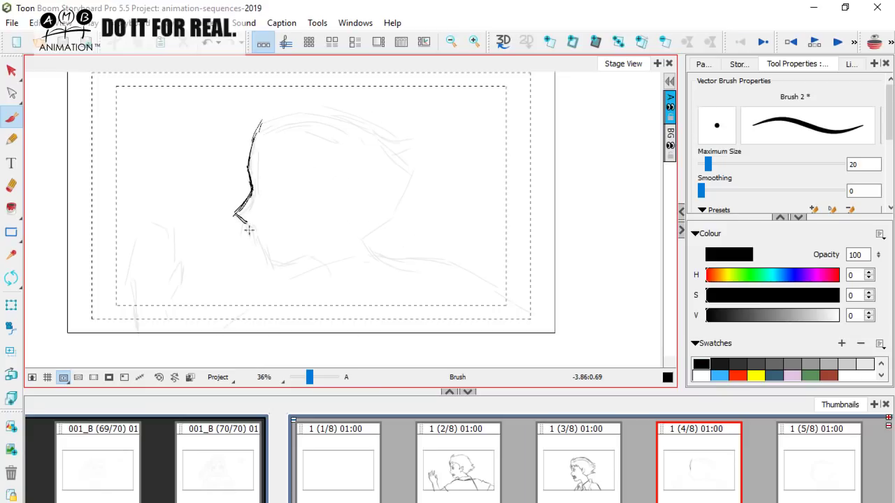
# Draw the open mouth outline below the nose with its upper lip, rounded corner and lower edge, checking against panel 3.
pyautogui.press('Left')
pyautogui.press('Right')
pyautogui.moveTo(246, 229); pyautogui.dragTo(272, 224)
pyautogui.press('Left')
pyautogui.press('Right')
pyautogui.moveTo(273, 227); pyautogui.dragTo(281, 237)
pyautogui.press('Left')
pyautogui.press('Right')
pyautogui.moveTo(280, 242); pyautogui.dragTo(255, 251)
pyautogui.press('Left')
pyautogui.press('Right')
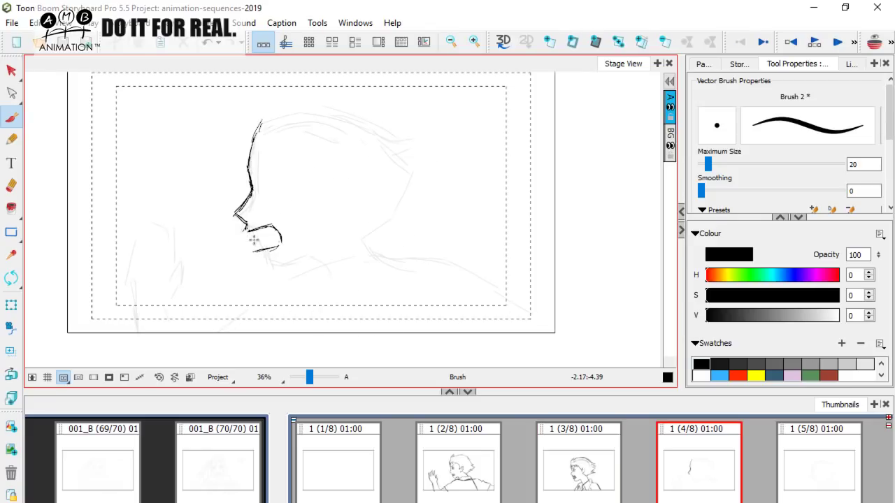
# Hatch the inside of the open mouth and add the teeth line and lower lip, matching panel 3.
pyautogui.press('Left')
pyautogui.press('Right')
pyautogui.press('Left')
pyautogui.press('Right')
pyautogui.press('Left')
pyautogui.press('Right')
pyautogui.moveTo(255, 233)
pyautogui.mouseDown()
pyautogui.moveTo(269, 226)
pyautogui.moveTo(257, 241)
pyautogui.moveTo(274, 229)
pyautogui.moveTo(265, 241)
pyautogui.mouseUp()
pyautogui.press('Left')
pyautogui.press('Right')
pyautogui.press('Left')
pyautogui.press('Right')
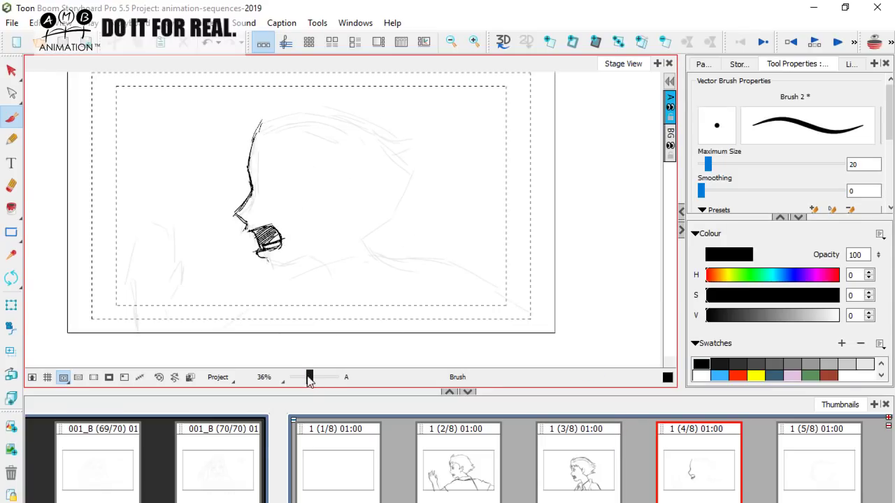
# Draw the chin below the lower lip and the jawline running back toward the neck.
pyautogui.moveTo(260, 256); pyautogui.dragTo(270, 267)
pyautogui.press('Left')
pyautogui.press('Right')
pyautogui.press('Left')
pyautogui.press('Right')
# Draw the nostril, eye and slanted eyebrow on the panel 4 profile.
pyautogui.press('Left')
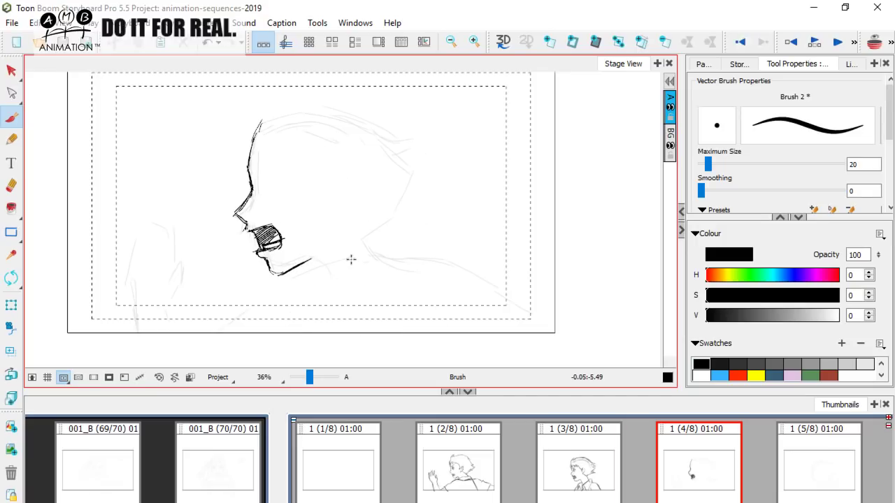
pyautogui.press('Right')
pyautogui.press('Left')
pyautogui.press('Right')
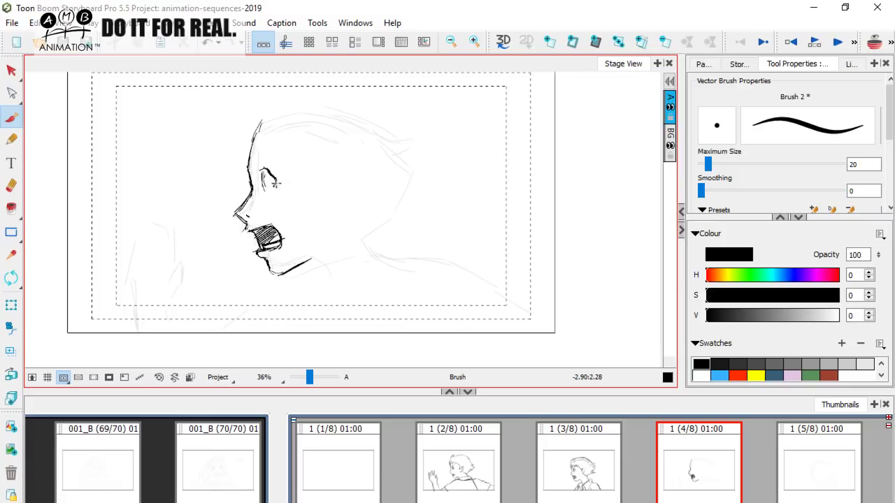
pyautogui.moveTo(271, 170); pyautogui.dragTo(276, 177)
# Draw the front of the neck below the jaw and the back of the neck with doubled strokes.
pyautogui.moveTo(308, 259); pyautogui.dragTo(323, 283)
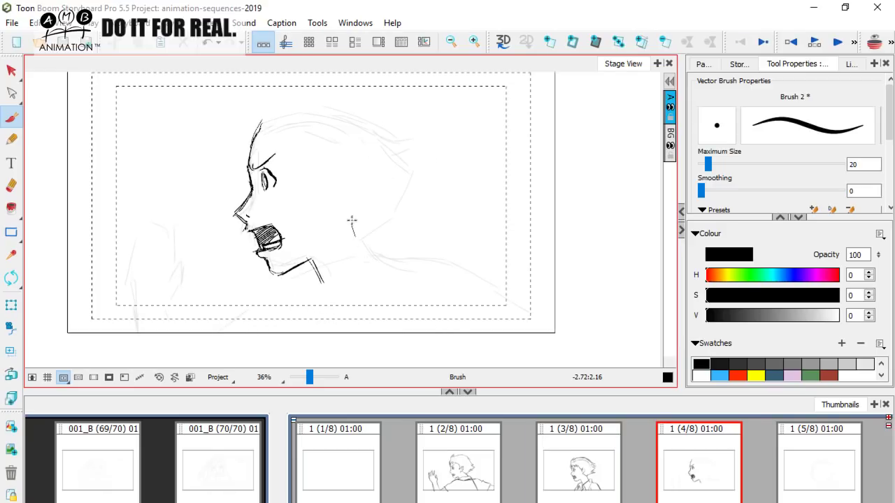
pyautogui.moveTo(355, 237); pyautogui.dragTo(374, 269)
pyautogui.moveTo(356, 238); pyautogui.dragTo(379, 269)
pyautogui.press('Left')
pyautogui.press('Right')
pyautogui.press('Left')
pyautogui.press('Right')
# Draw the back contour of the ear curving down to the lobe, using panel 3 as reference.
pyautogui.press('Left')
pyautogui.moveTo(348, 174)
pyautogui.mouseDown()
pyautogui.moveTo(349, 210)
pyautogui.moveTo(345, 194)
pyautogui.moveTo(340, 216)
pyautogui.mouseUp()
pyautogui.press('Right')
pyautogui.press('Left')
pyautogui.press('Right')
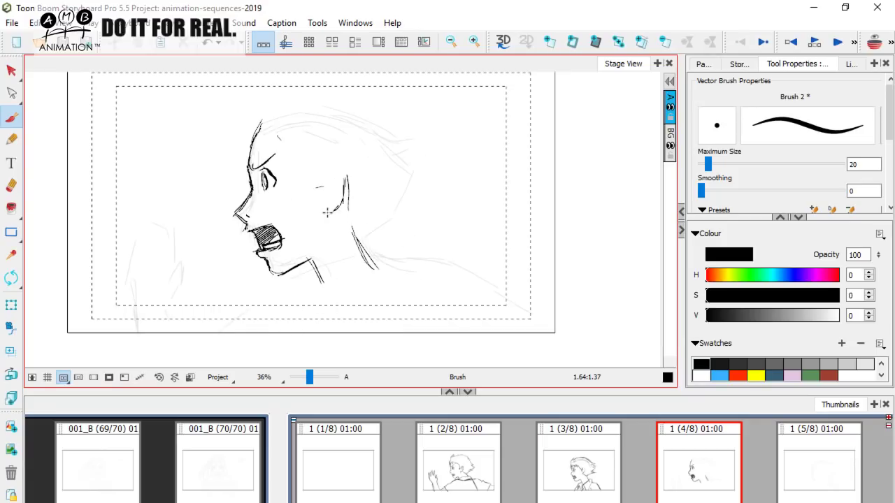
pyautogui.press('Left')
pyautogui.press('Right')
# Draw the jaw line dropping from the earlobe, then reinforce the ear contour and add its inner fold.
pyautogui.moveTo(327, 210); pyautogui.dragTo(323, 233)
pyautogui.press('Left')
pyautogui.press('Right')
pyautogui.moveTo(348, 178); pyautogui.dragTo(339, 211)
pyautogui.press('Left')
pyautogui.press('Right')
pyautogui.press('Left')
pyautogui.press('Right')
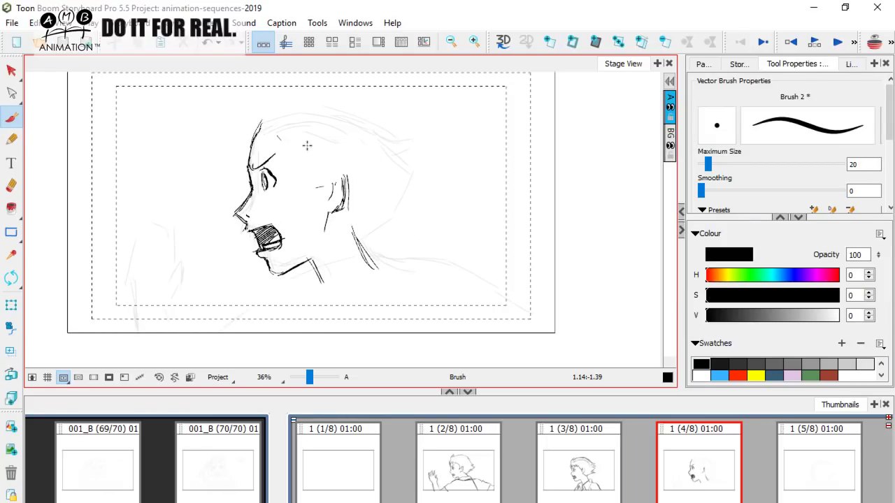
# Draw the side hairline from the temple down to the pointed sideburn in front of the ear.
pyautogui.moveTo(308, 137); pyautogui.dragTo(316, 158)
pyautogui.press('Left')
pyautogui.press('Right')
pyautogui.press('Left')
pyautogui.press('Right')
pyautogui.moveTo(320, 181)
pyautogui.mouseDown()
pyautogui.moveTo(310, 204)
pyautogui.moveTo(337, 181)
pyautogui.moveTo(314, 161)
pyautogui.mouseUp()
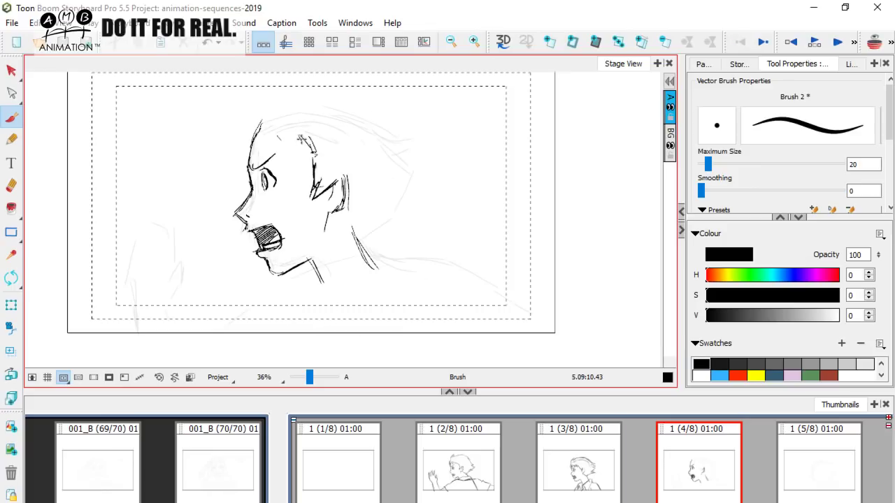
# Draw the fringe strands across the forehead from the temple to the front hairline, checking against panel 3.
pyautogui.moveTo(288, 140)
pyautogui.mouseDown()
pyautogui.moveTo(296, 150)
pyautogui.moveTo(289, 151)
pyautogui.mouseUp()
pyautogui.press('Left')
pyautogui.press('Right')
pyautogui.press('Left')
pyautogui.press('Right')
pyautogui.press('Left')
pyautogui.press('Right')
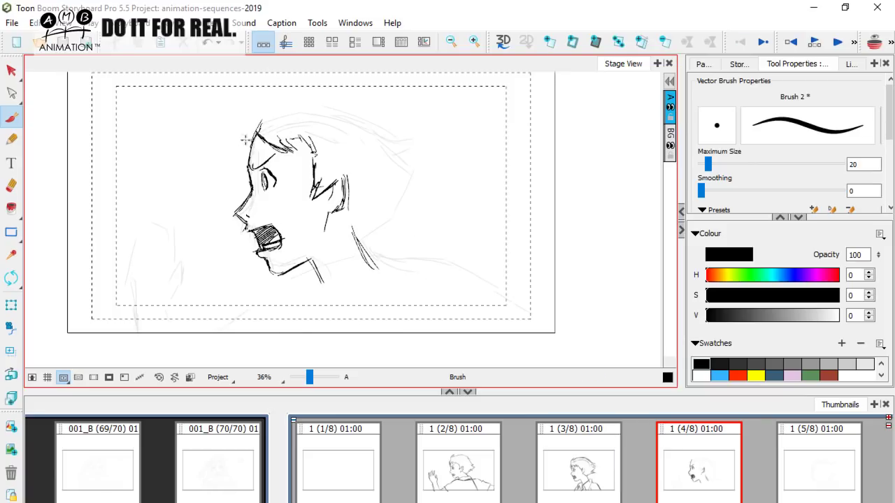
# Draw the loose hair strands overhanging the forehead at the front of panel 4's head.
pyautogui.moveTo(230, 156); pyautogui.dragTo(248, 127)
pyautogui.moveTo(244, 135)
pyautogui.mouseDown()
pyautogui.moveTo(232, 156)
pyautogui.moveTo(245, 174)
pyautogui.mouseUp()
pyautogui.press('Left')
pyautogui.press('Right')
# Draw the front tuft and the top hair contour curving over the crown, checking it against the adjacent panel.
pyautogui.moveTo(248, 116)
pyautogui.mouseDown()
pyautogui.moveTo(283, 91)
pyautogui.moveTo(264, 116)
pyautogui.moveTo(269, 127)
pyautogui.moveTo(348, 118)
pyautogui.mouseUp()
pyautogui.press(',')
pyautogui.press('.')
pyautogui.press(',')
pyautogui.press('.')
pyautogui.moveTo(247, 126)
pyautogui.mouseDown()
pyautogui.moveTo(305, 107)
pyautogui.moveTo(394, 138)
pyautogui.mouseUp()
pyautogui.press(',')
pyautogui.press('.')
pyautogui.press(',')
pyautogui.press('.')
# Draw the pointed hair spikes down the back of the head, flipping panels to compare their placement.
pyautogui.moveTo(326, 110)
pyautogui.mouseDown()
pyautogui.moveTo(402, 149)
pyautogui.moveTo(375, 141)
pyautogui.moveTo(413, 162)
pyautogui.moveTo(417, 176)
pyautogui.moveTo(395, 189)
pyautogui.mouseUp()
pyautogui.press(',')
pyautogui.press('.')
pyautogui.press(',')
pyautogui.press('.')
pyautogui.press(',')
pyautogui.press('.')
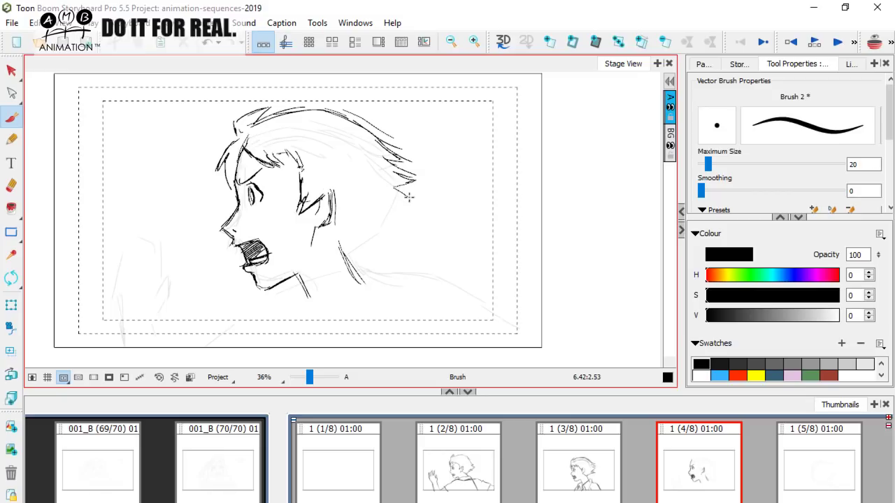
pyautogui.press(',')
pyautogui.press('.')
pyautogui.press(',')
pyautogui.press('.')
# Draw the lower back hairline from behind the ear along the nape to the last spike, comparing with the adjacent panel.
pyautogui.moveTo(314, 222)
pyautogui.mouseDown()
pyautogui.moveTo(342, 255)
pyautogui.moveTo(362, 238)
pyautogui.moveTo(341, 244)
pyautogui.moveTo(381, 235)
pyautogui.moveTo(367, 230)
pyautogui.moveTo(418, 200)
pyautogui.mouseUp()
pyautogui.press(',')
pyautogui.press('.')
pyautogui.press(',')
pyautogui.press('.')
pyautogui.press(',')
pyautogui.press('.')
pyautogui.press(',')
pyautogui.press('.')
# Select the entire head drawing in panel 4 and scale it down slightly to match the neighbouring panels.
pyautogui.hotkey('alt', 's')
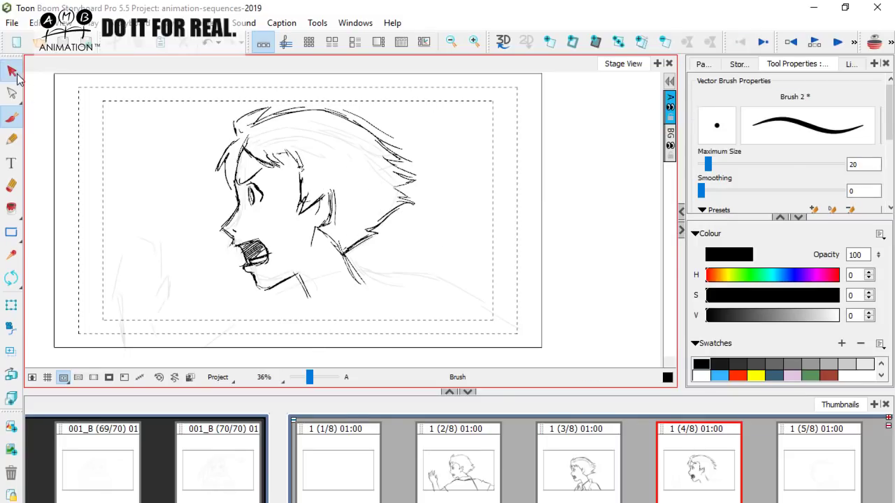
pyautogui.hotkey('ctrl', 'a')
pyautogui.moveTo(416, 109); pyautogui.dragTo(399, 123)
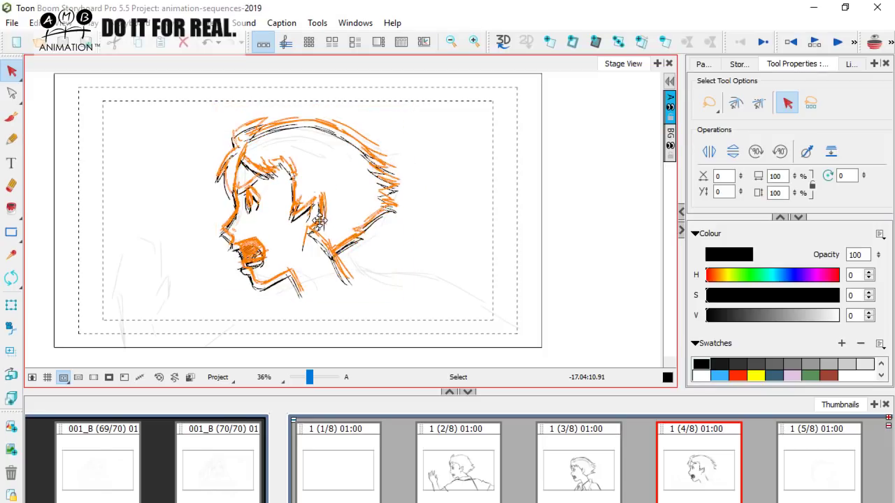
pyautogui.press(',')
pyautogui.press('.')
pyautogui.press(',')
pyautogui.press('.')
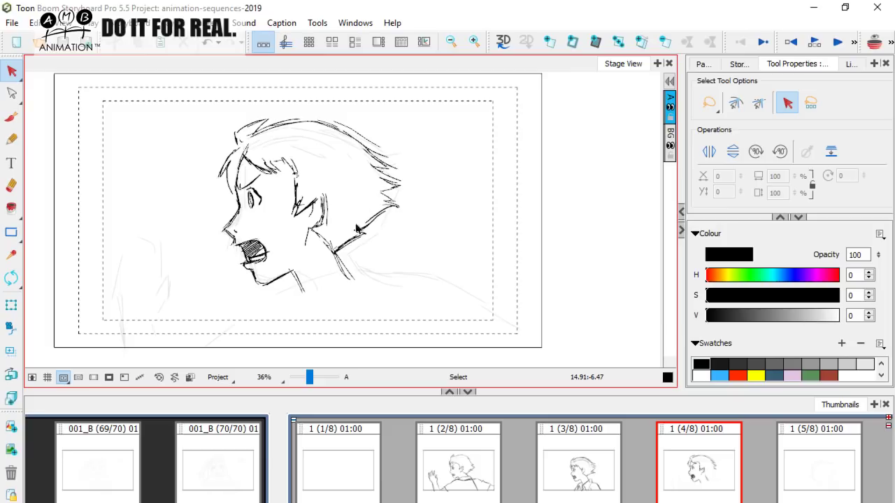
pyautogui.hotkey('ctrl', 'a')
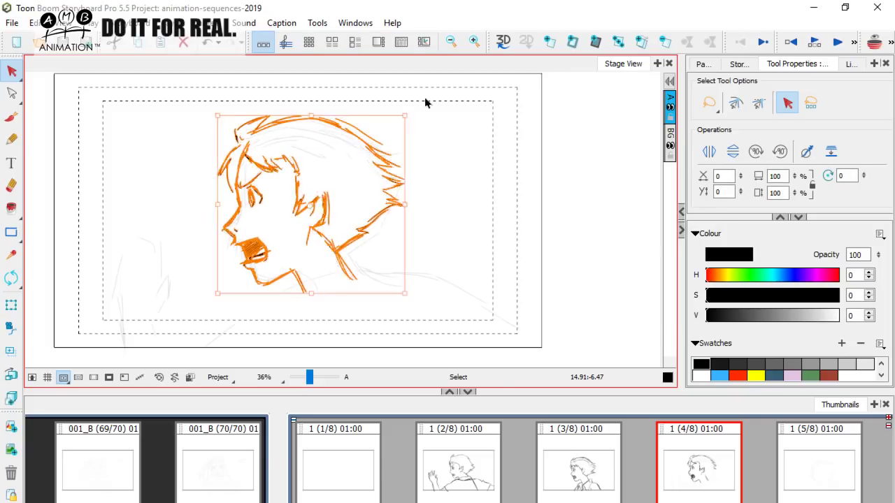
pyautogui.click(485, 253)
# Flip between panel 4 and its neighbours to examine the head's size and position through the turn.
pyautogui.press(',')
pyautogui.press('.')
pyautogui.press(',')
pyautogui.press('.')
pyautogui.press(',')
pyautogui.press('.')
pyautogui.press(',')
pyautogui.press('Right')
pyautogui.press('Left')
pyautogui.press('Right')
pyautogui.press('Left')
pyautogui.click(429, 489)
pyautogui.press('.')
pyautogui.press('.')
pyautogui.press(',')
pyautogui.press(',')
pyautogui.press('.')
pyautogui.press('.')
pyautogui.press(',')
pyautogui.press(',')
pyautogui.press('.')
pyautogui.press('.')
pyautogui.press(',')
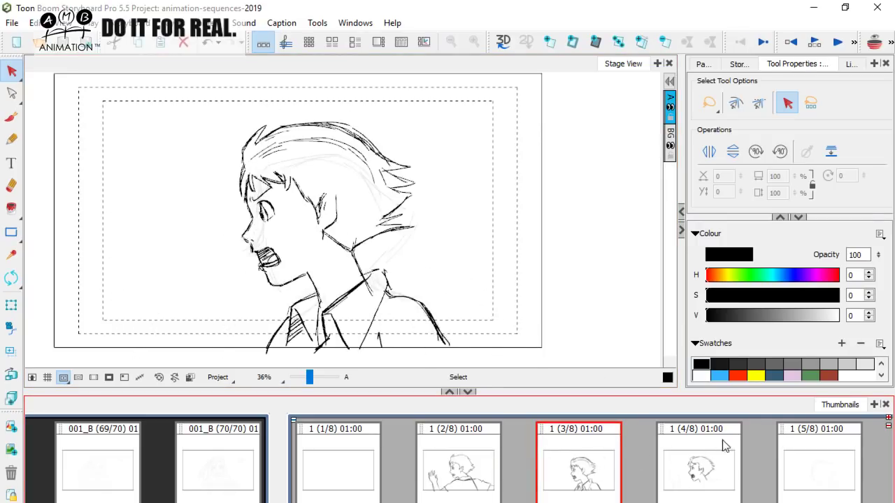
pyautogui.press(',')
pyautogui.press('.')
pyautogui.press('.')
pyautogui.press(',')
pyautogui.press(',')
pyautogui.press('.')
pyautogui.press('.')
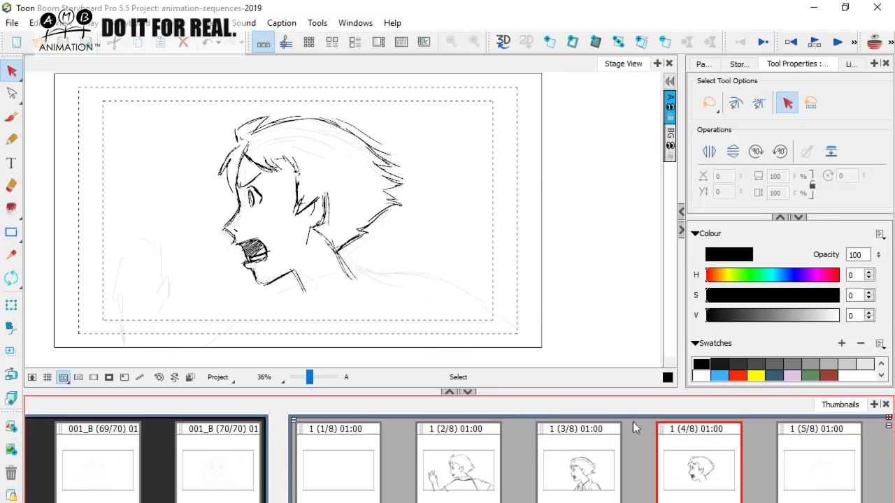
# Compare panels 2 and 4 directly and flip through panels 2 to 4 to review the head turn.
pyautogui.click(308, 269)
pyautogui.click(539, 175)
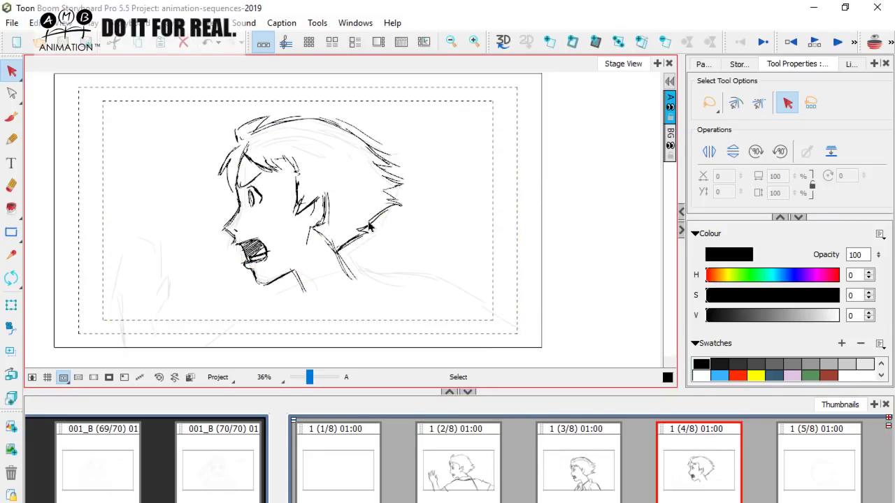
pyautogui.click(362, 231)
pyautogui.click(497, 205)
pyautogui.click(488, 463)
pyautogui.click(671, 448)
pyautogui.click(485, 464)
pyautogui.click(671, 448)
pyautogui.click(483, 466)
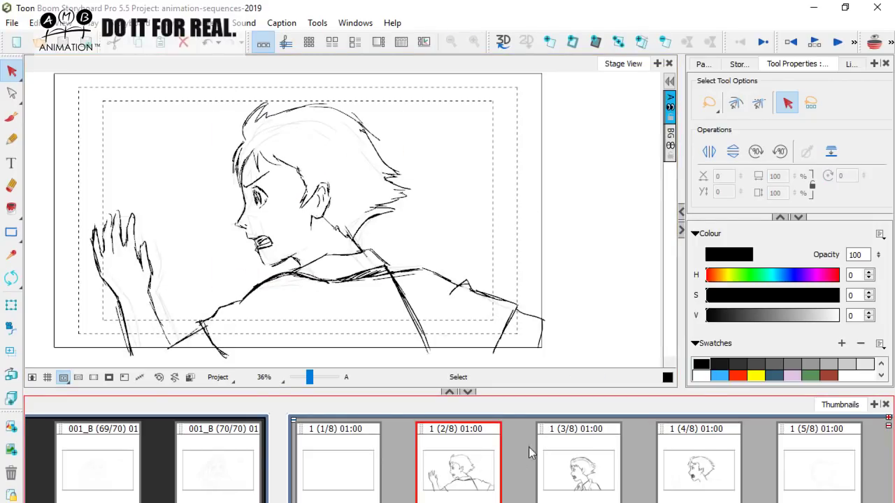
pyautogui.press('.')
pyautogui.press('.')
pyautogui.press(',')
pyautogui.press(',')
pyautogui.press('.')
pyautogui.press('.')
# Draw the front shoulder line with the Brush, sloping from below the chin down to the frame's lower edge.
pyautogui.click(12, 118)
pyautogui.moveTo(380, 280)
pyautogui.mouseDown()
pyautogui.moveTo(371, 268)
pyautogui.moveTo(321, 268)
pyautogui.mouseUp()
pyautogui.press(',')
pyautogui.press('.')
pyautogui.moveTo(297, 249); pyautogui.dragTo(256, 274)
pyautogui.moveTo(204, 314); pyautogui.dragTo(292, 253)
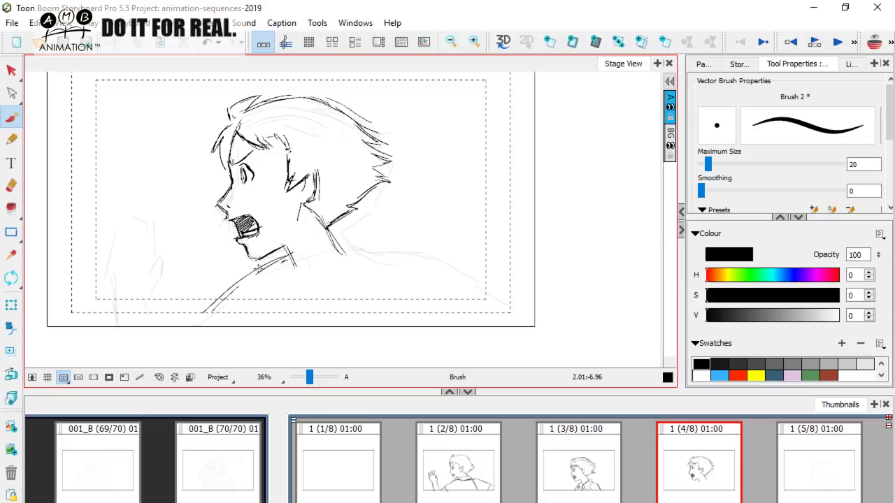
# Draw the back shoulder line from the base of the neck out to the lower corner of the frame.
pyautogui.moveTo(347, 246); pyautogui.dragTo(419, 251)
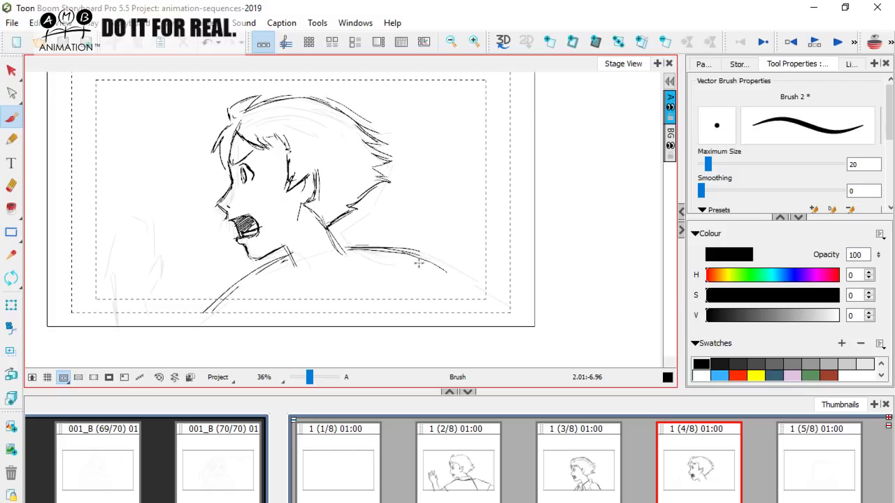
pyautogui.press('Left')
pyautogui.press('Right')
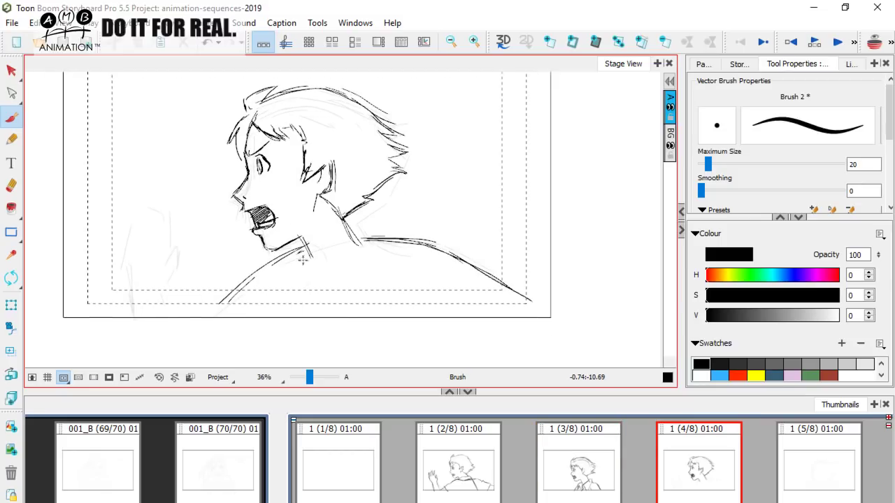
pyautogui.press('Left')
pyautogui.press('Right')
# Start both sides of the raised forearm and add the sleeve fold at the front shoulder, checking against panel 3.
pyautogui.moveTo(177, 293); pyautogui.dragTo(180, 320)
pyautogui.moveTo(141, 290); pyautogui.dragTo(143, 317)
pyautogui.press('Left')
pyautogui.press('Right')
pyautogui.moveTo(236, 296); pyautogui.dragTo(269, 306)
pyautogui.press('Left')
pyautogui.press('Right')
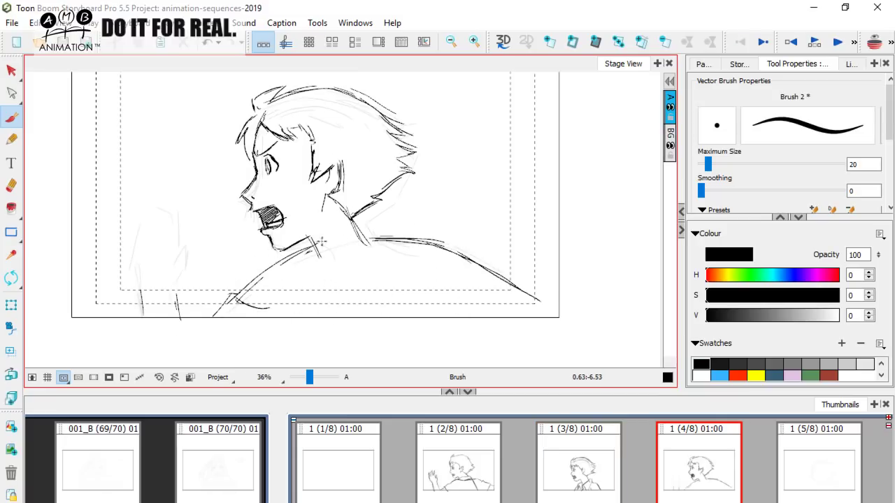
# Draw the outer edge of the wrist and palm up to the little finger over the rough hand.
pyautogui.moveTo(143, 286); pyautogui.dragTo(144, 320)
pyautogui.press('Left')
pyautogui.press('Right')
pyautogui.moveTo(140, 234); pyautogui.dragTo(133, 264)
pyautogui.press('Left')
pyautogui.press('Right')
pyautogui.press('Left')
pyautogui.press('Right')
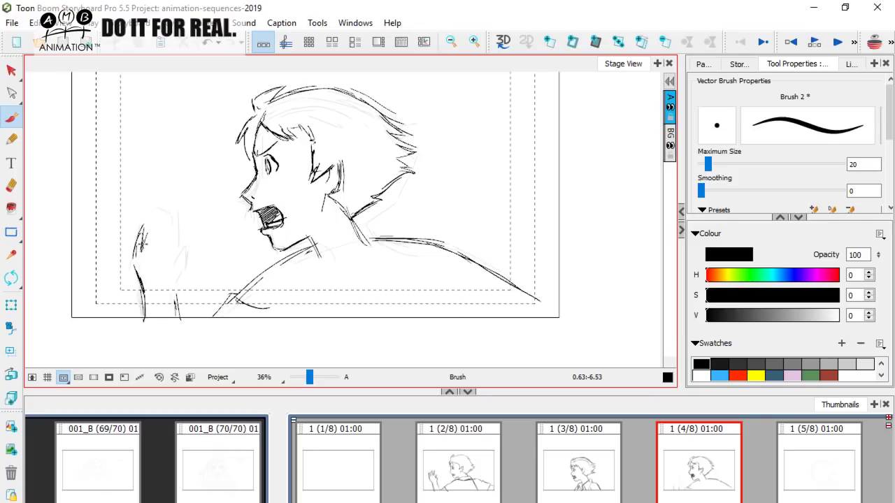
# Draw the remaining fingers and the thumb, clean up the palm's outer edge and reinforce the inner wrist line.
pyautogui.moveTo(142, 243)
pyautogui.mouseDown()
pyautogui.moveTo(164, 206)
pyautogui.moveTo(163, 235)
pyautogui.moveTo(155, 233)
pyautogui.moveTo(167, 221)
pyautogui.moveTo(165, 253)
pyautogui.moveTo(173, 207)
pyautogui.moveTo(177, 246)
pyautogui.mouseUp()
pyautogui.press('Left')
pyautogui.press('Right')
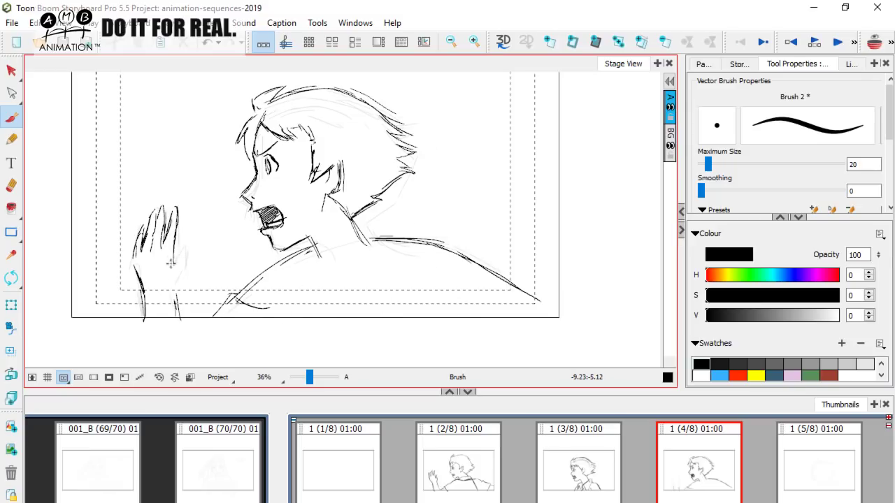
pyautogui.moveTo(160, 269)
pyautogui.mouseDown()
pyautogui.moveTo(185, 241)
pyautogui.moveTo(183, 263)
pyautogui.mouseUp()
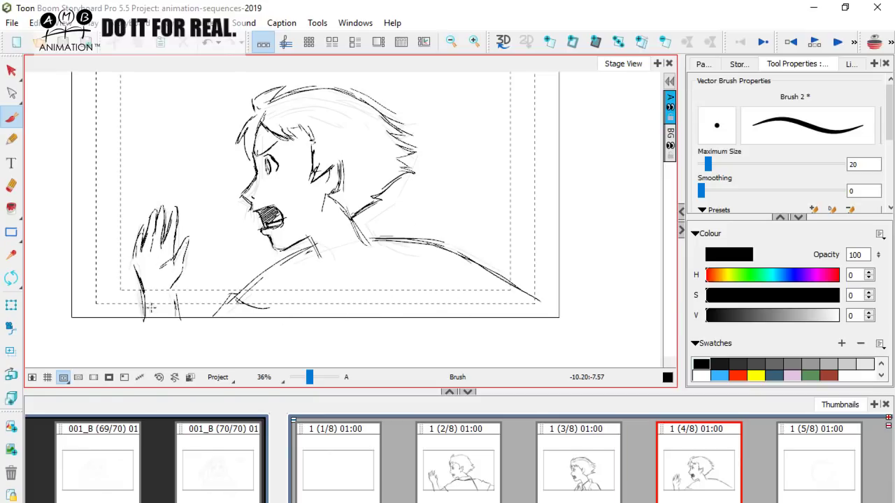
pyautogui.click(11, 185)
pyautogui.click(11, 117)
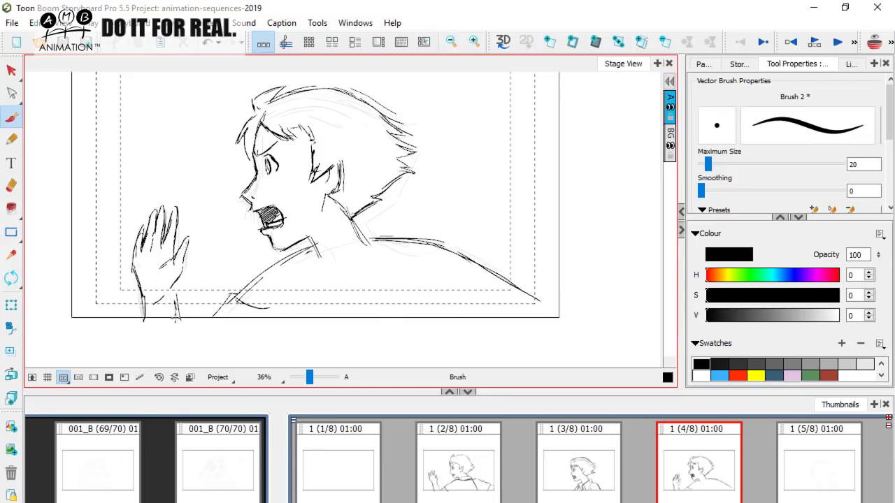
pyautogui.moveTo(176, 301)
pyautogui.mouseDown()
pyautogui.moveTo(180, 328)
pyautogui.moveTo(185, 305)
pyautogui.moveTo(295, 306)
pyautogui.mouseUp()
# Sketch a reddish-brown study of the raised hand outside the frame, showing the palm block, fingers, thumb and wrist.
pyautogui.press('space')
pyautogui.click(828, 376)
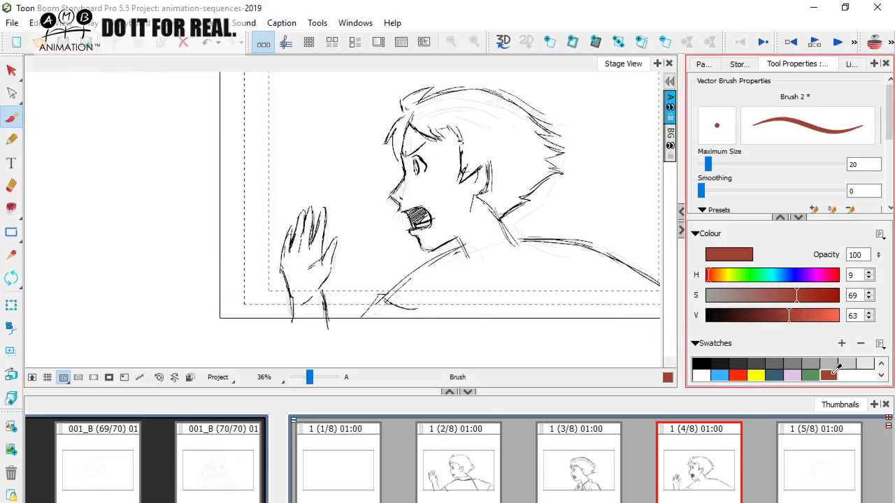
pyautogui.moveTo(112, 295)
pyautogui.mouseDown()
pyautogui.moveTo(108, 268)
pyautogui.moveTo(144, 252)
pyautogui.moveTo(158, 291)
pyautogui.mouseUp()
pyautogui.moveTo(100, 255)
pyautogui.mouseDown()
pyautogui.moveTo(103, 276)
pyautogui.moveTo(117, 211)
pyautogui.moveTo(137, 204)
pyautogui.mouseUp()
pyautogui.moveTo(135, 204)
pyautogui.mouseDown()
pyautogui.moveTo(140, 240)
pyautogui.moveTo(149, 202)
pyautogui.mouseUp()
pyautogui.moveTo(149, 203)
pyautogui.mouseDown()
pyautogui.moveTo(149, 265)
pyautogui.moveTo(104, 262)
pyautogui.moveTo(110, 224)
pyautogui.moveTo(116, 215)
pyautogui.moveTo(119, 276)
pyautogui.moveTo(120, 207)
pyautogui.moveTo(123, 260)
pyautogui.moveTo(127, 207)
pyautogui.moveTo(132, 252)
pyautogui.moveTo(139, 221)
pyautogui.mouseUp()
pyautogui.moveTo(113, 266)
pyautogui.mouseDown()
pyautogui.moveTo(140, 250)
pyautogui.moveTo(126, 292)
pyautogui.moveTo(160, 249)
pyautogui.moveTo(172, 253)
pyautogui.moveTo(157, 297)
pyautogui.moveTo(128, 325)
pyautogui.mouseUp()
# Delete the reddish-brown hand study and set the Brush colour back to black.
pyautogui.hotkey('alt', 's')
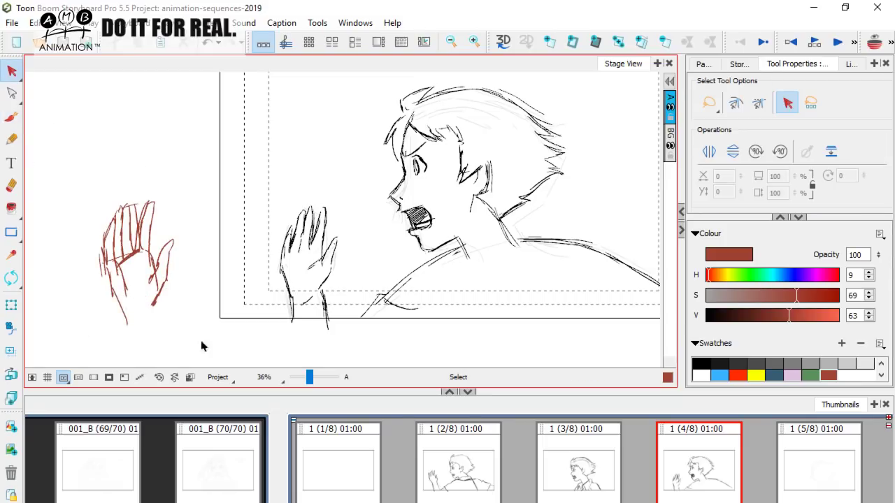
pyautogui.click(154, 281)
pyautogui.press('Delete')
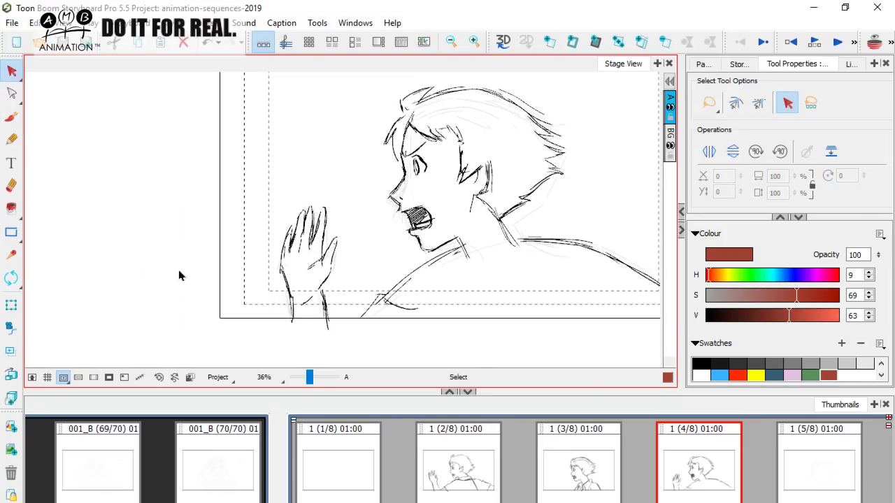
pyautogui.hotkey('alt', 'b')
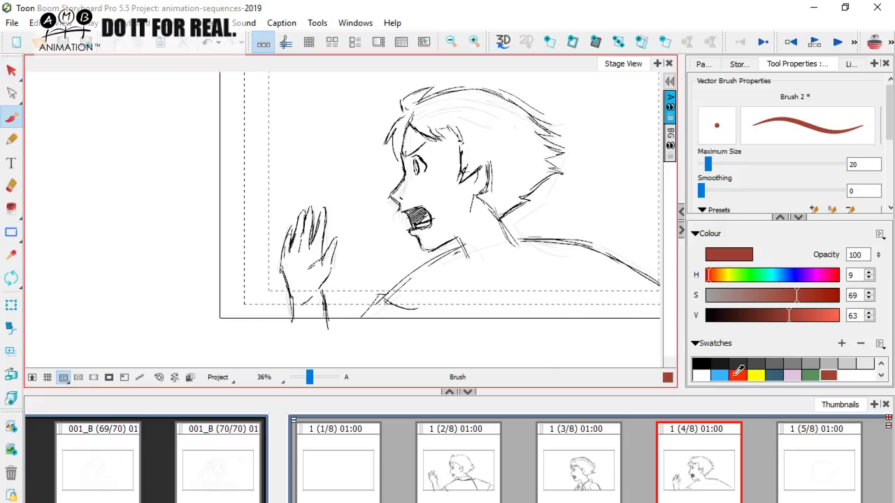
pyautogui.click(701, 364)
# Reinforce the front shoulder line up to the neck and draw the top of the collar behind the neck.
pyautogui.moveTo(496, 326); pyautogui.dragTo(378, 330)
pyautogui.press('Left')
pyautogui.press('Right')
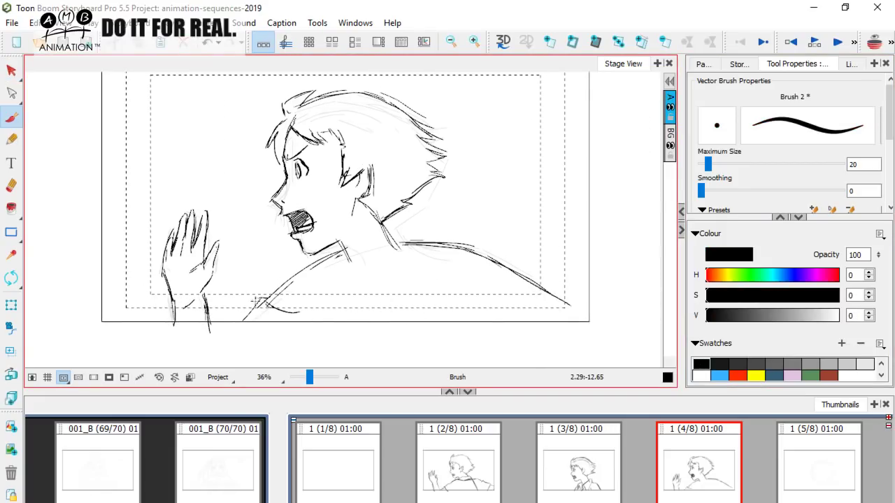
pyautogui.moveTo(270, 304)
pyautogui.mouseDown()
pyautogui.moveTo(308, 267)
pyautogui.moveTo(349, 250)
pyautogui.mouseUp()
pyautogui.press('Left')
pyautogui.press('Right')
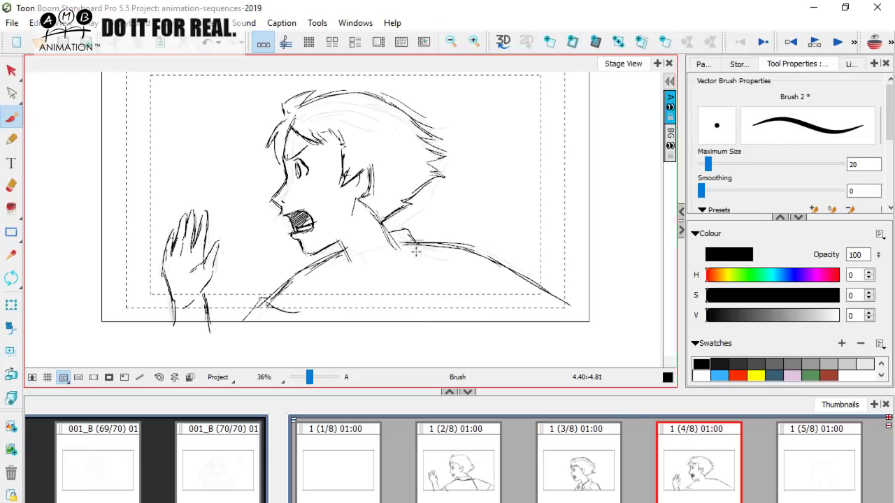
# Draw the collar's back edge and its front opening running down from the neck to the frame's lower edge.
pyautogui.moveTo(415, 240); pyautogui.dragTo(412, 272)
pyautogui.moveTo(397, 239)
pyautogui.mouseDown()
pyautogui.moveTo(362, 274)
pyautogui.moveTo(355, 332)
pyautogui.mouseUp()
pyautogui.moveTo(400, 236); pyautogui.dragTo(356, 281)
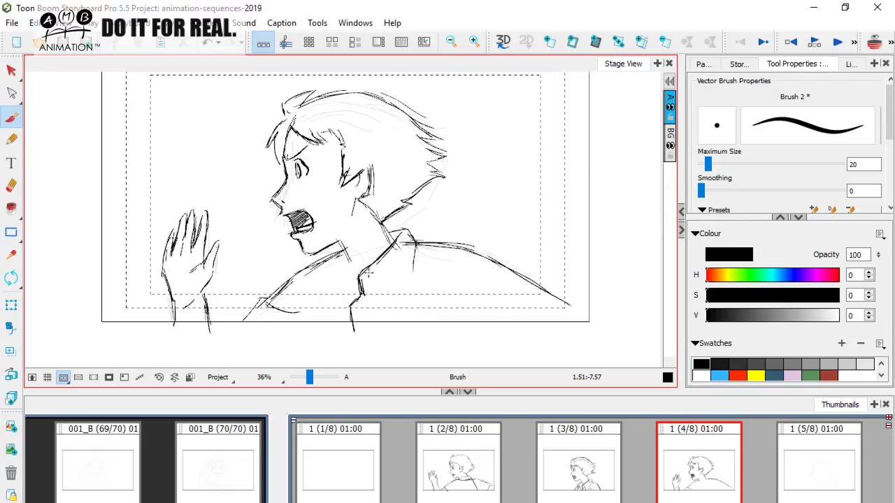
# Draw the curved lower edge of the collar flap and extend its back edge to meet it, checking against panel 3.
pyautogui.moveTo(387, 288); pyautogui.dragTo(422, 299)
pyautogui.press('Left')
pyautogui.press('Right')
pyautogui.press('Left')
pyautogui.press('Right')
pyautogui.press('Left')
pyautogui.press('Right')
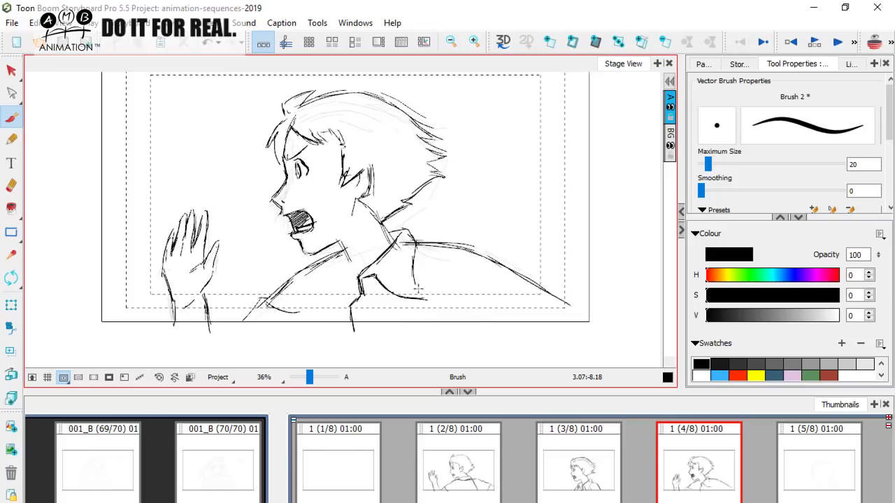
# Draw the other edge of panel 4's collar opening and the far collar flap in front of the neck, checking against panel 3.
pyautogui.press('Left')
pyautogui.press('Right')
pyautogui.moveTo(342, 256)
pyautogui.mouseDown()
pyautogui.moveTo(337, 290)
pyautogui.moveTo(353, 331)
pyautogui.mouseUp()
pyautogui.press('Left')
pyautogui.press('Right')
pyautogui.press('Left')
pyautogui.press('Right')
pyautogui.press('Left')
pyautogui.press('Right')
pyautogui.press('Left')
pyautogui.press('Right')
pyautogui.moveTo(338, 252)
pyautogui.mouseDown()
pyautogui.moveTo(301, 279)
pyautogui.moveTo(303, 298)
pyautogui.moveTo(292, 313)
pyautogui.moveTo(316, 298)
pyautogui.moveTo(317, 273)
pyautogui.moveTo(324, 302)
pyautogui.mouseUp()
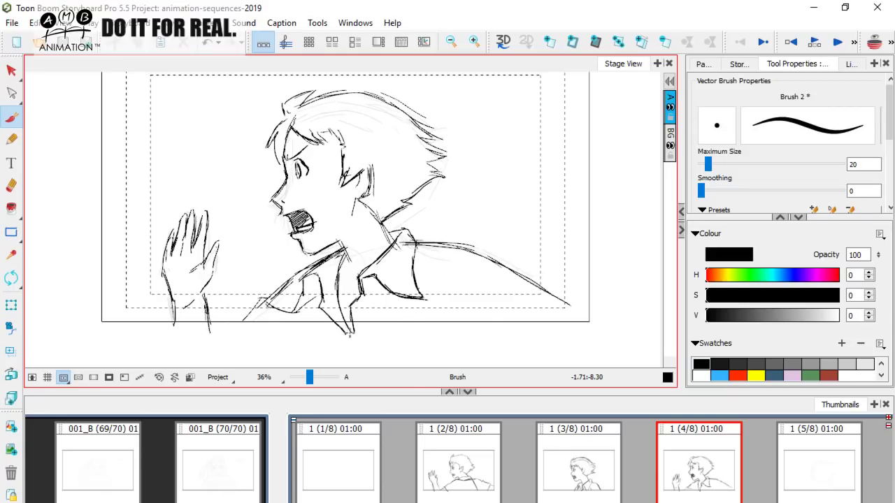
# Hatch the shadow inside the far collar flap with short parallel strokes, comparing with the neighbouring panel.
pyautogui.press('d')
pyautogui.press('f')
pyautogui.moveTo(304, 282); pyautogui.dragTo(318, 278)
pyautogui.moveTo(304, 291); pyautogui.dragTo(317, 288)
pyautogui.press('d')
pyautogui.press('f')
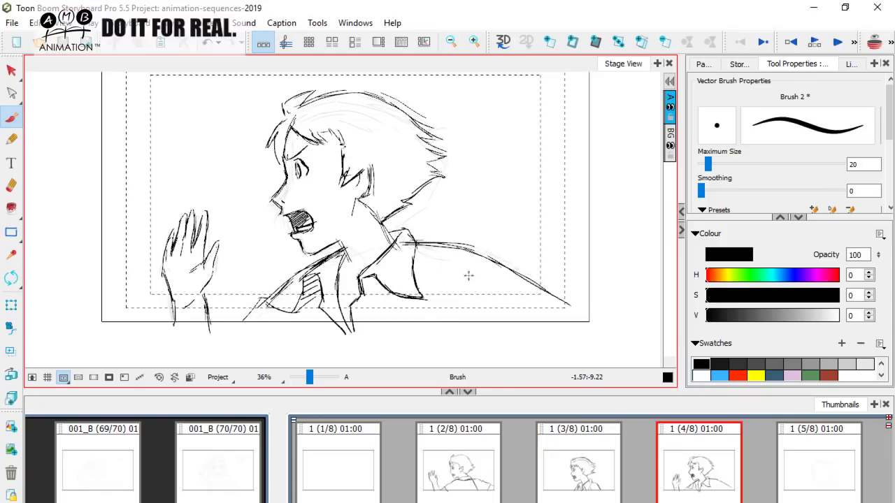
# Reinforce the back shoulder line and add a small bump and diagonal fold lines running down from it.
pyautogui.moveTo(495, 264); pyautogui.dragTo(509, 270)
pyautogui.moveTo(504, 260); pyautogui.dragTo(439, 316)
pyautogui.moveTo(407, 246); pyautogui.dragTo(494, 262)
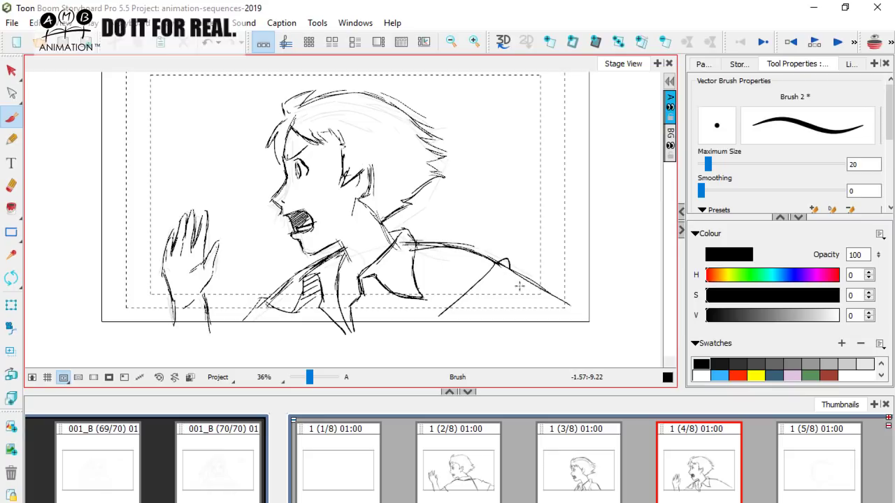
pyautogui.moveTo(481, 300); pyautogui.dragTo(459, 329)
pyautogui.press('Left')
pyautogui.press('Right')
# Draw the outer back line and the sleeve edge running down from the shoulder past the frame, checking against panel 3.
pyautogui.moveTo(504, 261); pyautogui.dragTo(560, 284)
pyautogui.moveTo(512, 267)
pyautogui.mouseDown()
pyautogui.moveTo(553, 291)
pyautogui.moveTo(531, 333)
pyautogui.mouseUp()
pyautogui.moveTo(551, 293); pyautogui.dragTo(598, 310)
pyautogui.press('Left')
pyautogui.press('Right')
pyautogui.press('Left')
pyautogui.press('Right')
# Flip repeatedly through panels 2, 3 and 4 with the whole frame in view to check the head-turn motion.
pyautogui.press('space')
pyautogui.moveTo(464, 229); pyautogui.dragTo(441, 258)
pyautogui.moveTo(311, 377); pyautogui.dragTo(307, 377)
pyautogui.click(469, 458)
pyautogui.click(722, 424)
pyautogui.click(477, 451)
pyautogui.click(715, 431)
pyautogui.click(480, 460)
pyautogui.click(582, 448)
pyautogui.click(678, 430)
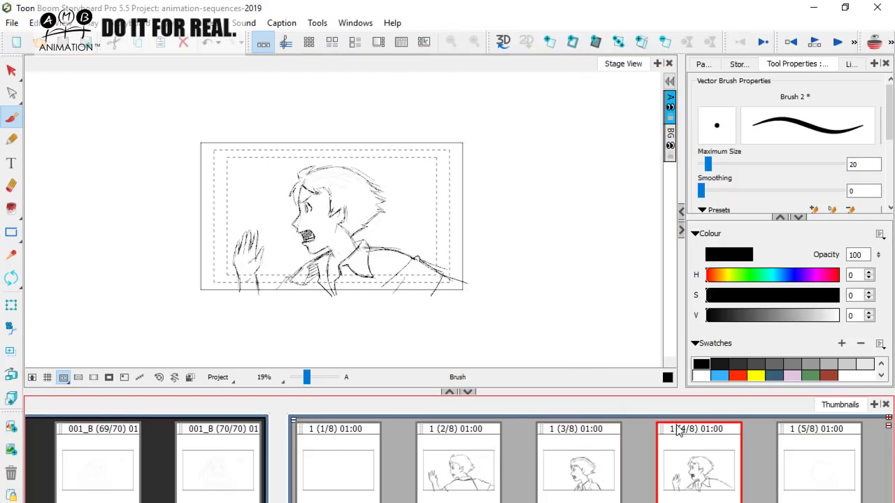
pyautogui.click(480, 455)
pyautogui.click(584, 458)
pyautogui.press('g')
pyautogui.press('f')
pyautogui.press('f')
pyautogui.press('g')
pyautogui.press('g')
pyautogui.press('f')
pyautogui.press('g')
pyautogui.press('f')
pyautogui.press('g')
pyautogui.press('f')
pyautogui.press('g')
pyautogui.press('f')
pyautogui.press('f')
pyautogui.press('g')
pyautogui.press('g')
pyautogui.press('f')
pyautogui.press('f')
pyautogui.press('g')
pyautogui.press('g')
pyautogui.press('f')
pyautogui.press('f')
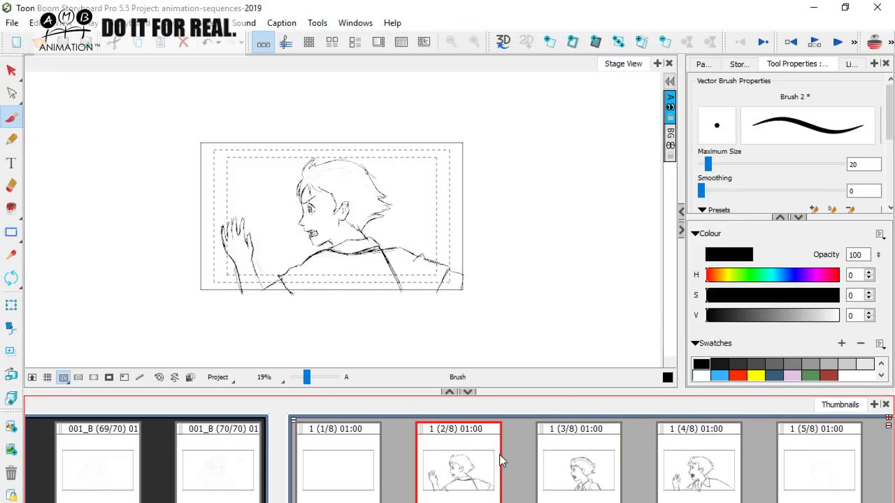
pyautogui.press('g')
pyautogui.press('g')
pyautogui.press('f')
pyautogui.press('f')
pyautogui.press('g')
pyautogui.press('g')
pyautogui.press('f')
pyautogui.press('g')
pyautogui.press('f')
pyautogui.press('g')
pyautogui.press('f')
pyautogui.press('g')
pyautogui.press('f')
pyautogui.press('f')
pyautogui.press('g')
pyautogui.press('g')
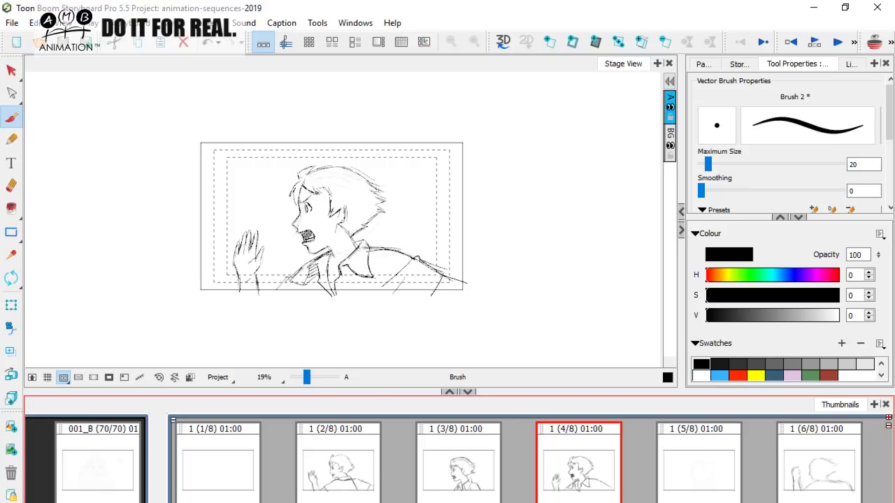
# Open panel 5 and draw the forehead line down to the brow over the grey rough, checking against panel 4.
pyautogui.moveTo(306, 377); pyautogui.dragTo(308, 377)
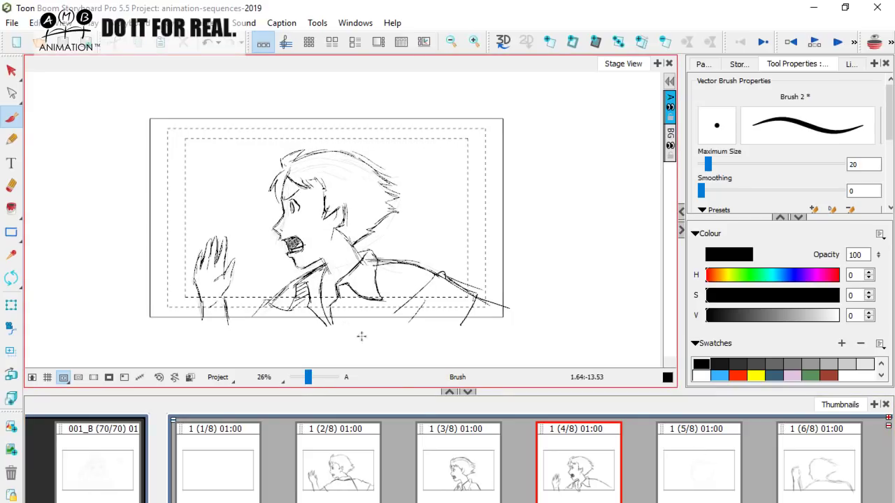
pyautogui.click(699, 467)
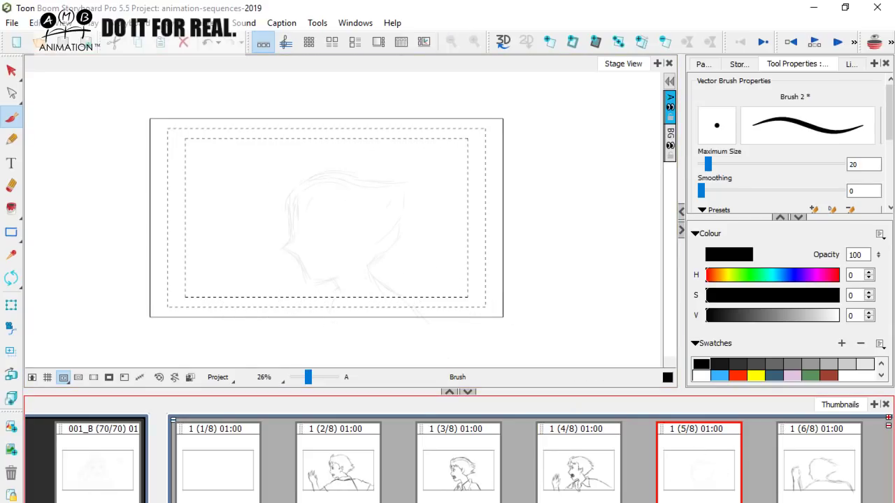
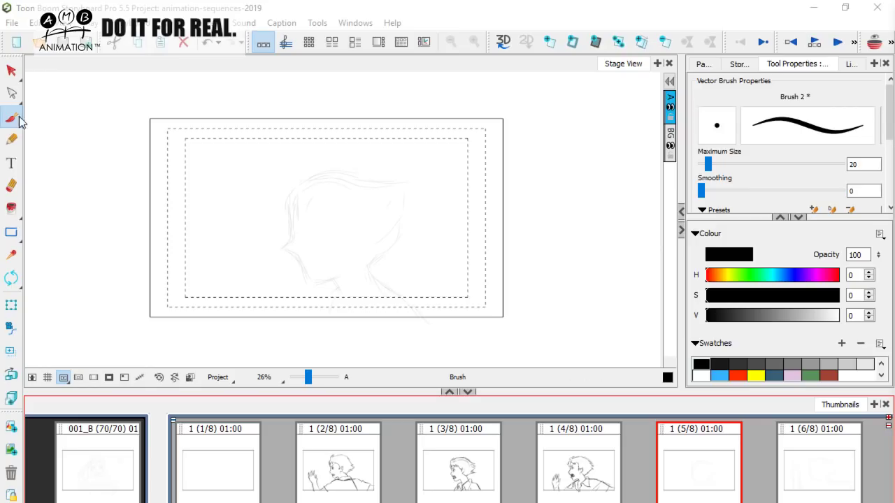
pyautogui.moveTo(309, 377); pyautogui.dragTo(311, 377)
pyautogui.press('Left')
pyautogui.press('Right')
pyautogui.moveTo(425, 271); pyautogui.dragTo(399, 249)
pyautogui.press('Left')
pyautogui.press('Right')
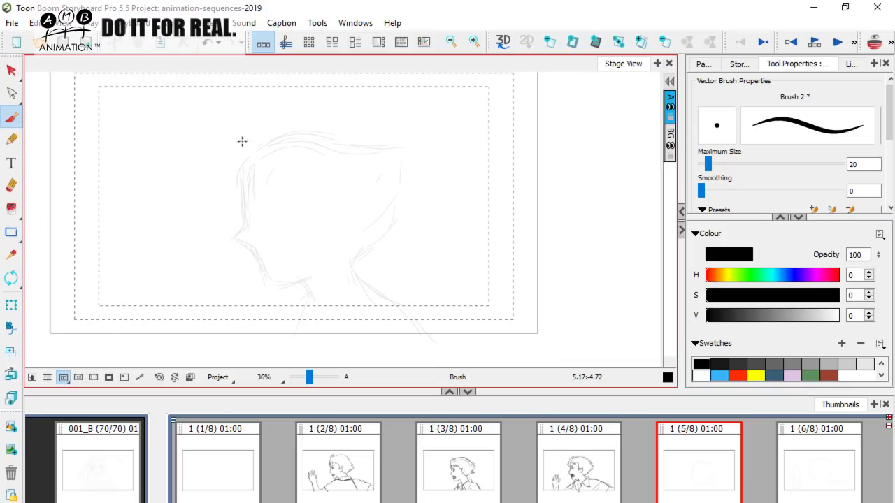
pyautogui.moveTo(250, 171); pyautogui.dragTo(245, 207)
pyautogui.moveTo(248, 174); pyautogui.dragTo(246, 210)
pyautogui.press('Left')
pyautogui.press('Right')
# Draw the nose from its bridge to the tip and the underside down to the upper lip on panel 5.
pyautogui.moveTo(246, 225); pyautogui.dragTo(234, 246)
pyautogui.press('Left')
pyautogui.press('Right')
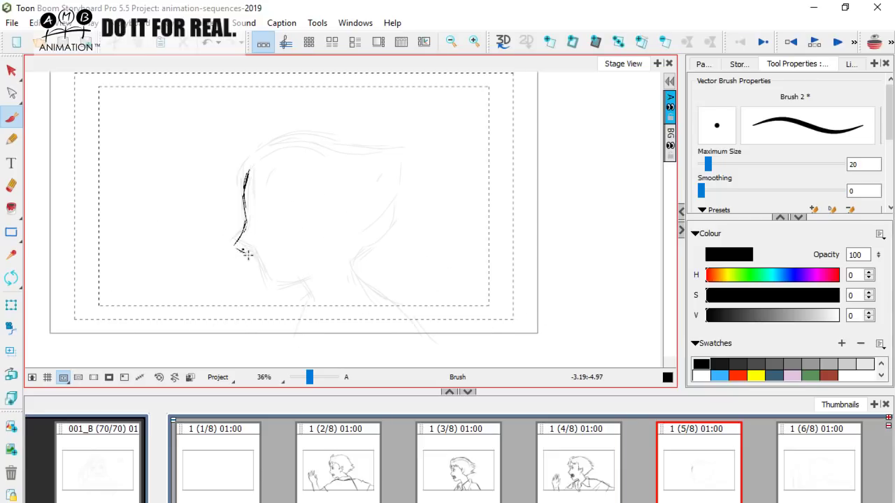
pyautogui.press('Left')
pyautogui.press('Right')
pyautogui.press('Left')
pyautogui.press('Right')
# Draw the open mouth's outline and hatch its interior on panel 5, comparing with panel 4.
pyautogui.moveTo(272, 262); pyautogui.dragTo(273, 277)
pyautogui.press('Left')
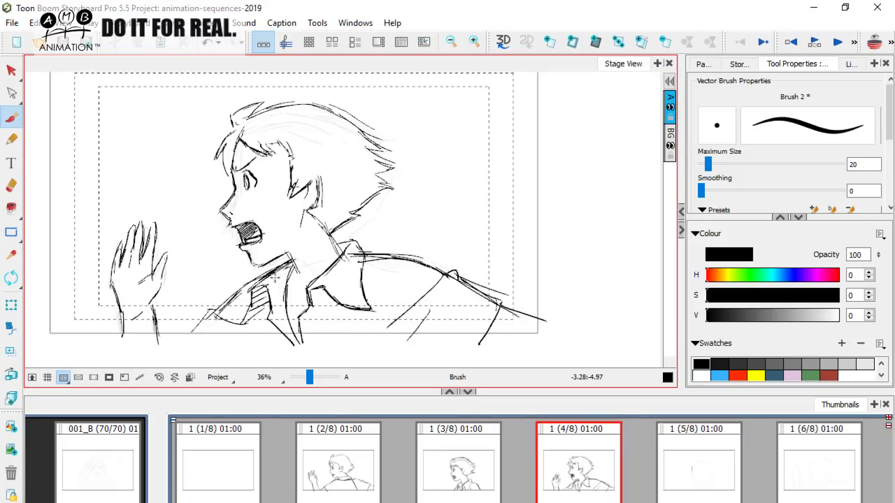
pyautogui.press('Right')
pyautogui.press('Left')
pyautogui.press('Right')
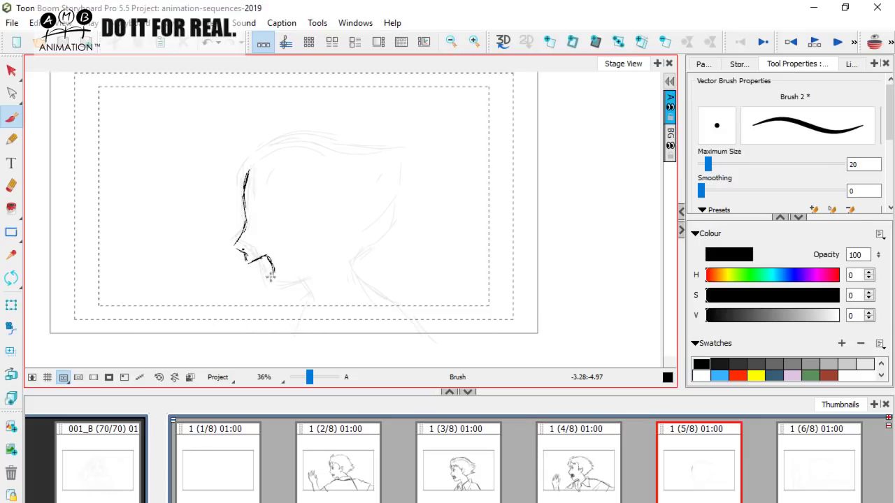
pyautogui.press('Left')
pyautogui.press('Right')
pyautogui.press('Left')
pyautogui.press('Right')
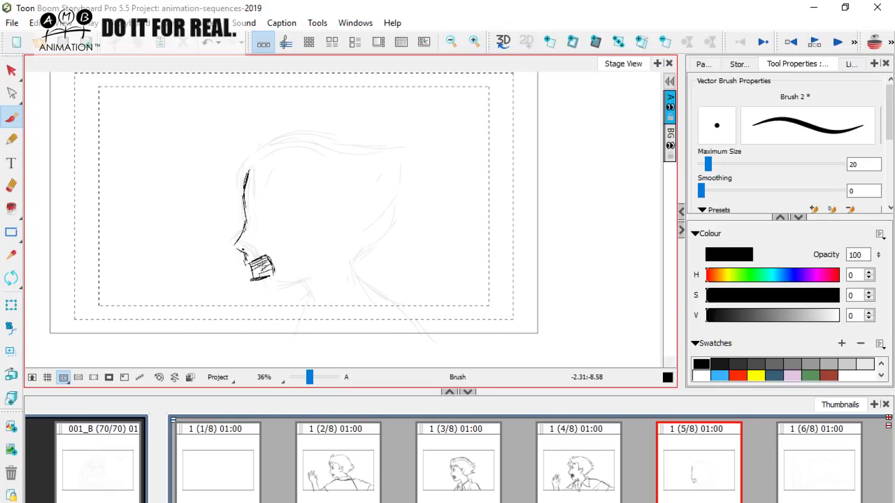
# Draw the chin below the lower lip and the jaw line back towards the neck, flipping to panel 4 to check placement.
pyautogui.press('Left')
pyautogui.press('Right')
pyautogui.press('Left')
pyautogui.press('Right')
pyautogui.press('Left')
pyautogui.press('Right')
pyautogui.press('Left')
pyautogui.press('Right')
pyautogui.press('Left')
pyautogui.press('Right')
pyautogui.press('Left')
pyautogui.moveTo(263, 295); pyautogui.dragTo(297, 285)
pyautogui.press('Right')
pyautogui.press('Left')
pyautogui.press('Right')
pyautogui.press('Left')
pyautogui.press('Right')
pyautogui.press('Left')
pyautogui.press('Right')
pyautogui.press('Left')
pyautogui.press('Right')
pyautogui.press('Left')
pyautogui.press('Right')
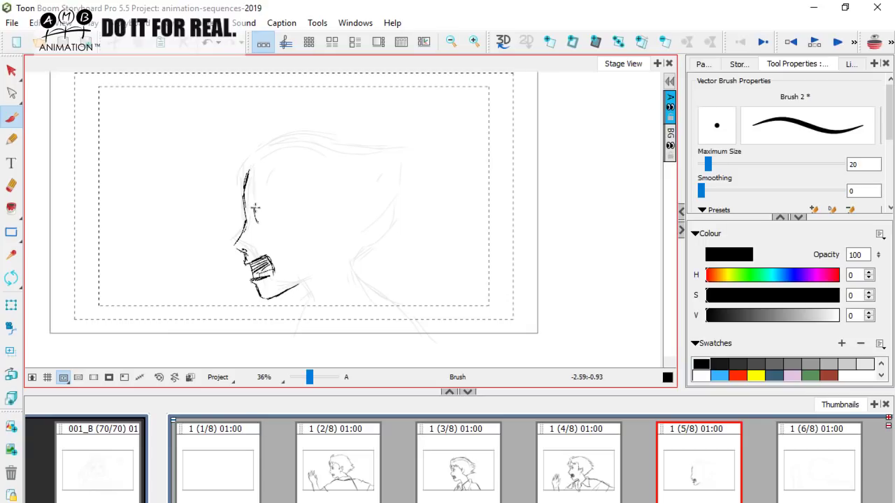
# Draw the eye in profile and the slanted eyebrow above it, and reinforce the nose tip, checking against panel 4.
pyautogui.press('Left')
pyautogui.press('Right')
pyautogui.press('Left')
pyautogui.press('Right')
pyautogui.press('Left')
pyautogui.press('Right')
pyautogui.press('Left')
pyautogui.press('Right')
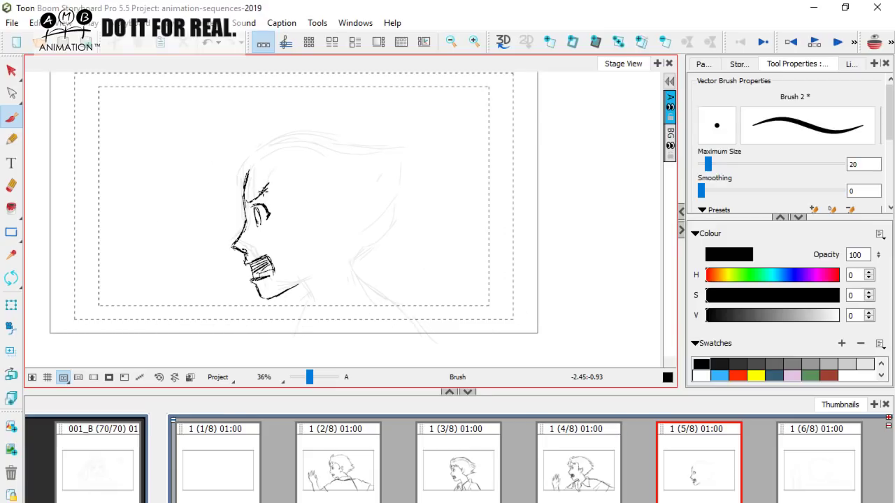
# Tidy the eyebrow and draw the front neck line running down from the end of the jaw.
pyautogui.press('Left')
pyautogui.press('Right')
pyautogui.press('Left')
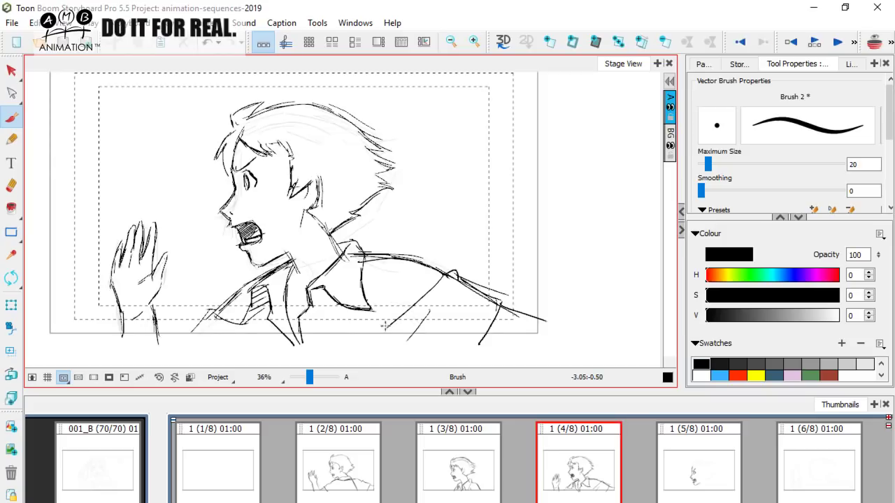
pyautogui.press('Right')
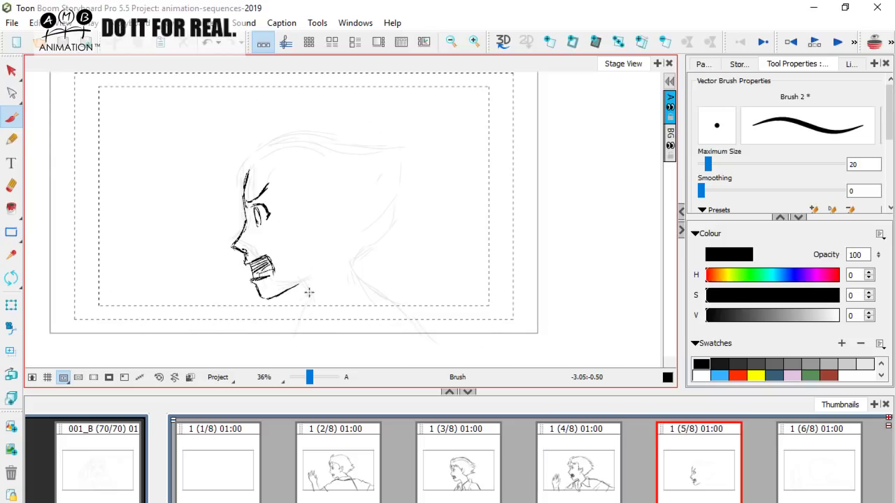
pyautogui.moveTo(306, 284); pyautogui.dragTo(320, 309)
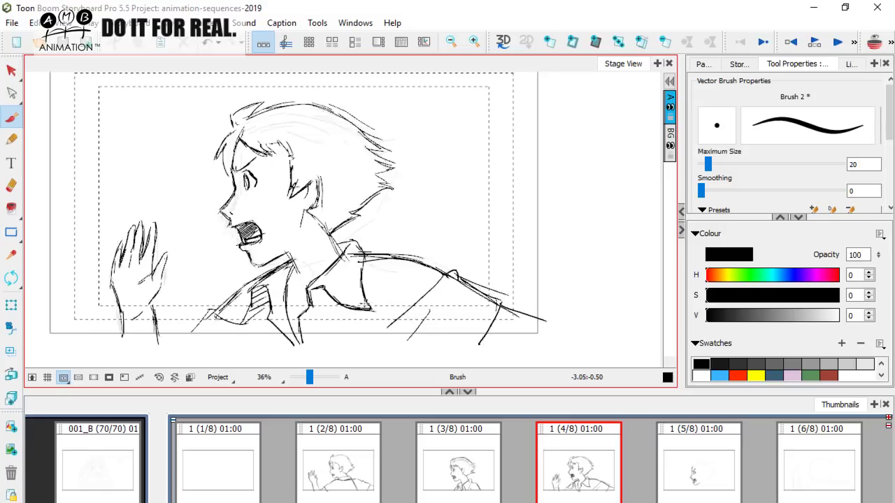
# Extend the forehead line upward and mark the top, upper back and nape of the head with light guide strokes.
pyautogui.moveTo(250, 171); pyautogui.dragTo(255, 160)
pyautogui.moveTo(250, 150); pyautogui.dragTo(314, 132)
pyautogui.moveTo(340, 138); pyautogui.dragTo(378, 166)
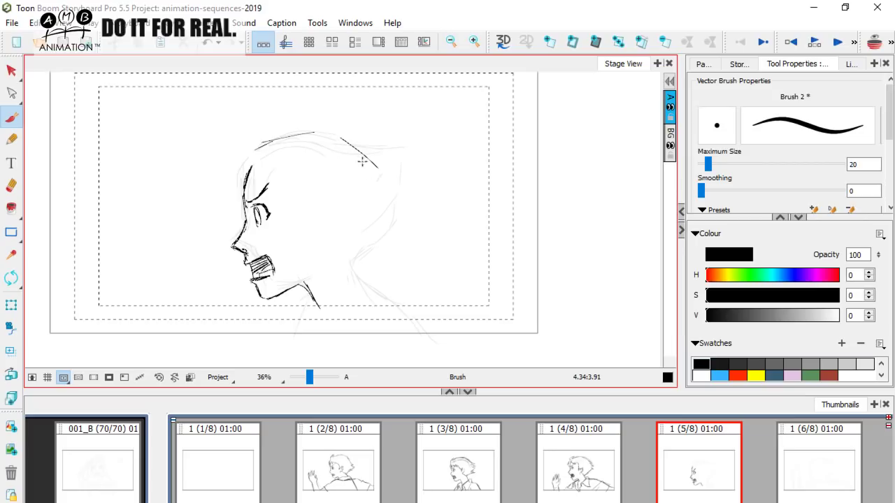
pyautogui.moveTo(382, 214); pyautogui.dragTo(366, 244)
pyautogui.moveTo(366, 244); pyautogui.dragTo(356, 260)
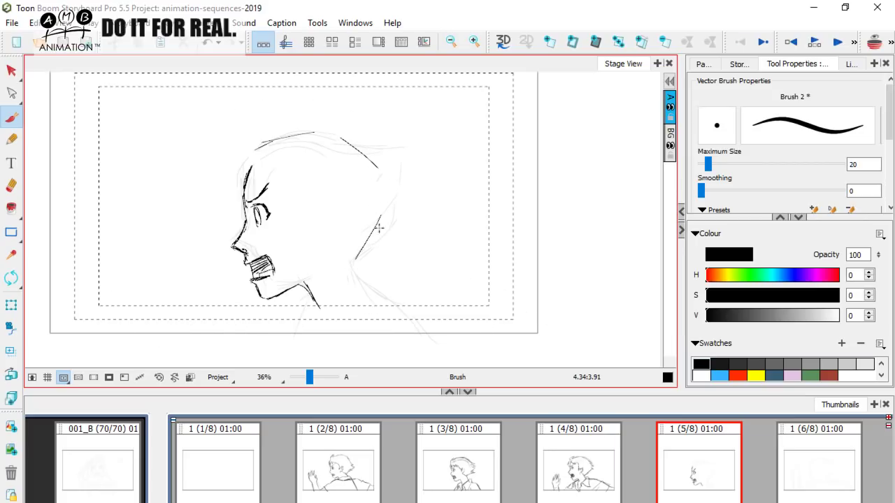
pyautogui.moveTo(387, 221); pyautogui.dragTo(364, 257)
# Draw the hair contour over the crown and the pointed front locks hanging over the forehead, checking against panel 4.
pyautogui.moveTo(245, 161)
pyautogui.mouseDown()
pyautogui.moveTo(278, 131)
pyautogui.moveTo(275, 142)
pyautogui.moveTo(333, 130)
pyautogui.mouseUp()
pyautogui.press('Left')
pyautogui.press('Right')
pyautogui.moveTo(233, 179); pyautogui.dragTo(231, 207)
pyautogui.press('Left')
pyautogui.press('Right')
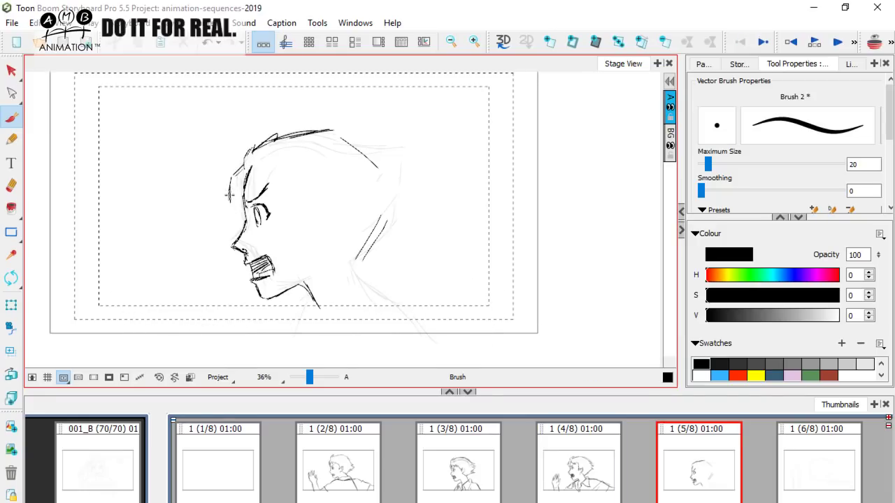
pyautogui.moveTo(229, 201); pyautogui.dragTo(231, 190)
pyautogui.press('Left')
pyautogui.press('Right')
pyautogui.moveTo(237, 188)
pyautogui.mouseDown()
pyautogui.moveTo(245, 209)
pyautogui.moveTo(242, 158)
pyautogui.moveTo(269, 134)
pyautogui.mouseUp()
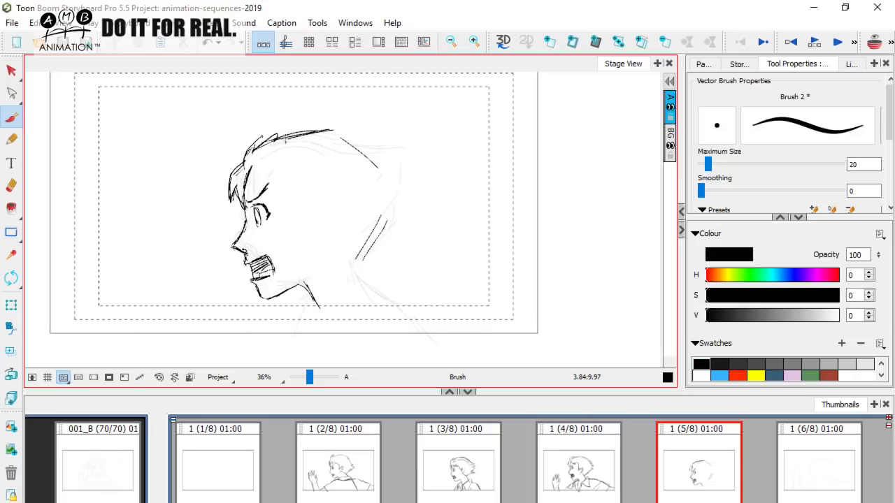
# Draw the upper back contour of panel 5's hair and the spiky locks sticking out behind the head.
pyautogui.press('Left')
pyautogui.press('Right')
pyautogui.moveTo(337, 132)
pyautogui.mouseDown()
pyautogui.moveTo(378, 165)
pyautogui.moveTo(409, 165)
pyautogui.moveTo(385, 172)
pyautogui.moveTo(412, 167)
pyautogui.moveTo(415, 178)
pyautogui.moveTo(390, 189)
pyautogui.moveTo(410, 188)
pyautogui.mouseUp()
pyautogui.press('Left')
pyautogui.press('Right')
pyautogui.moveTo(409, 189)
pyautogui.mouseDown()
pyautogui.moveTo(385, 204)
pyautogui.moveTo(407, 198)
pyautogui.moveTo(388, 212)
pyautogui.moveTo(400, 219)
pyautogui.mouseUp()
pyautogui.press('Left')
pyautogui.press('Right')
pyautogui.press('Left')
pyautogui.press('Right')
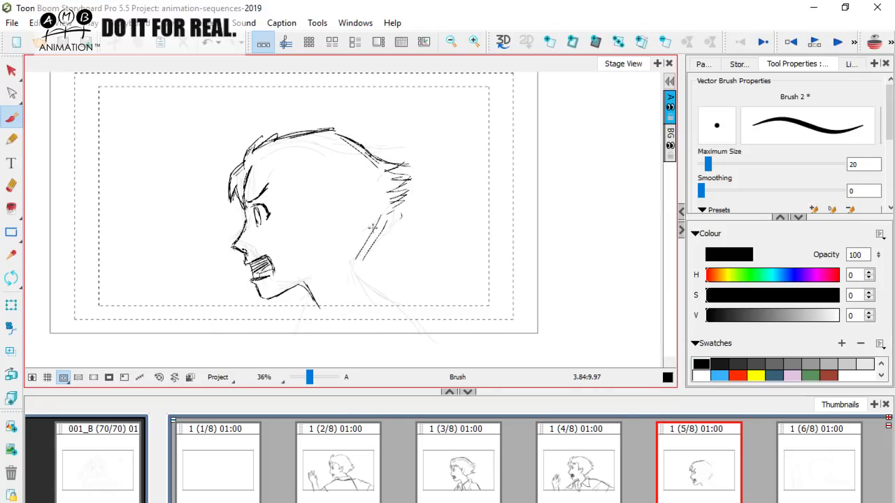
# Draw the lower back hair edge from the spiky locks down to the nape, checking against panel 4.
pyautogui.moveTo(350, 264)
pyautogui.mouseDown()
pyautogui.moveTo(397, 200)
pyautogui.moveTo(406, 209)
pyautogui.moveTo(360, 249)
pyautogui.mouseUp()
pyautogui.press('Left')
pyautogui.press('Right')
pyautogui.press('Left')
pyautogui.press('Right')
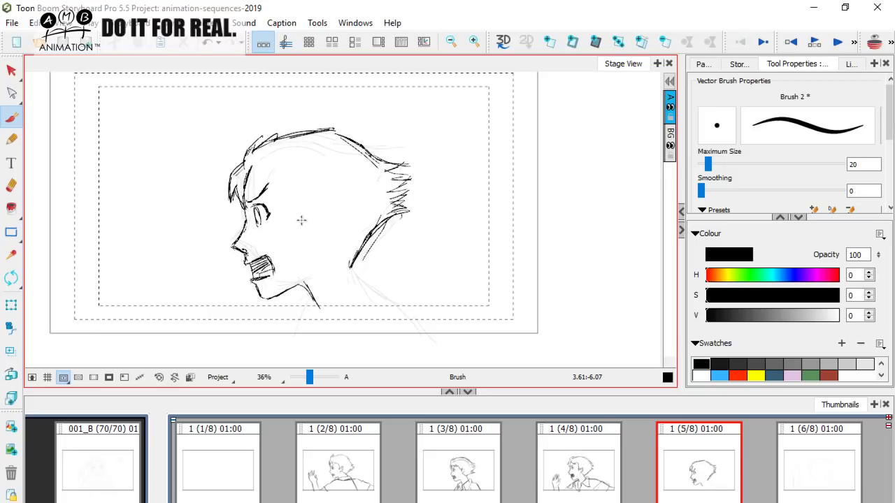
# Draw the sideburn and ear strokes on the side of panel 5's head, undoing the last stroke.
pyautogui.moveTo(294, 224)
pyautogui.mouseDown()
pyautogui.moveTo(329, 205)
pyautogui.moveTo(328, 231)
pyautogui.mouseUp()
pyautogui.press('Left')
pyautogui.press('Right')
pyautogui.moveTo(317, 212)
pyautogui.mouseDown()
pyautogui.moveTo(322, 204)
pyautogui.moveTo(323, 228)
pyautogui.mouseUp()
pyautogui.press('Left')
pyautogui.press('Right')
pyautogui.hotkey('ctrl', 'z')
# Draw the hairline from beside the ear up to the temple, comparing it repeatedly with panel 4.
pyautogui.press('Left')
pyautogui.moveTo(316, 216)
pyautogui.mouseDown()
pyautogui.moveTo(316, 224)
pyautogui.moveTo(300, 224)
pyautogui.moveTo(299, 189)
pyautogui.moveTo(299, 199)
pyautogui.moveTo(284, 176)
pyautogui.mouseUp()
pyautogui.press('Right')
pyautogui.press('Left')
pyautogui.press('Right')
pyautogui.press('Left')
pyautogui.press('Right')
pyautogui.press('Left')
pyautogui.press('Right')
pyautogui.press('Left')
pyautogui.press('Right')
pyautogui.press('Left')
pyautogui.press('Right')
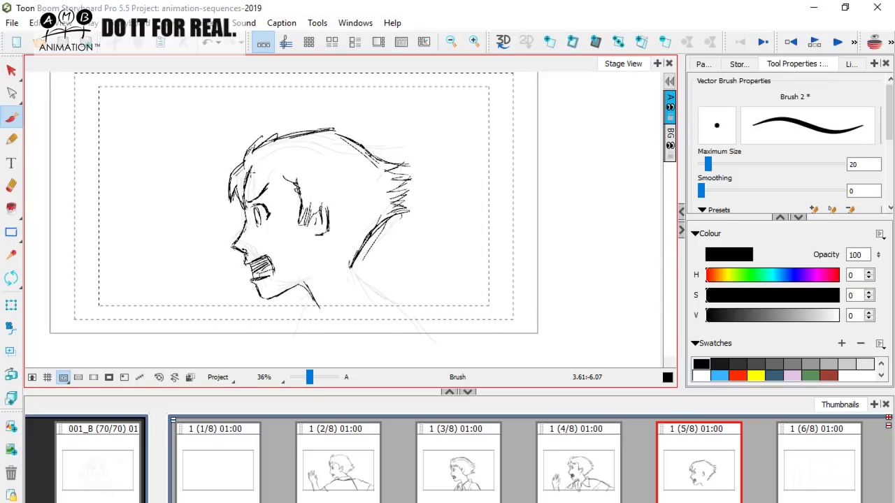
# Draw the jagged fringe across the forehead, joining the front locks to the temple hairline.
pyautogui.moveTo(256, 172)
pyautogui.mouseDown()
pyautogui.moveTo(264, 184)
pyautogui.moveTo(296, 179)
pyautogui.mouseUp()
pyautogui.press('Left')
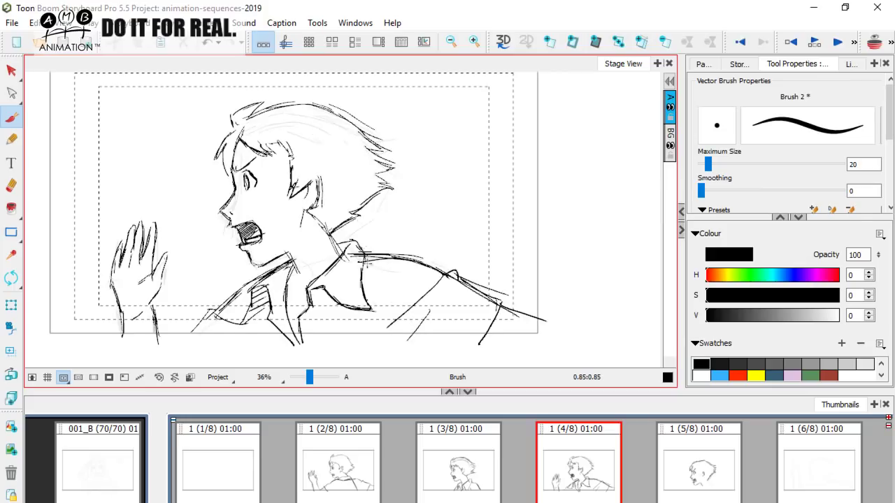
pyautogui.press('Right')
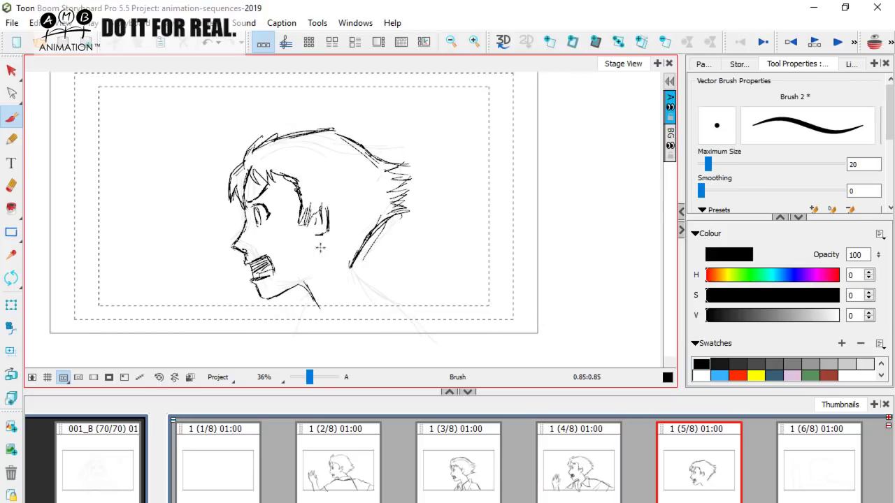
# Draw the neck line behind the jaw from below the ear and extend the back of the neck below the nape.
pyautogui.moveTo(318, 239)
pyautogui.mouseDown()
pyautogui.moveTo(318, 262)
pyautogui.moveTo(329, 248)
pyautogui.moveTo(351, 269)
pyautogui.mouseUp()
pyautogui.press('Left')
pyautogui.press('Right')
pyautogui.press('space')
pyautogui.moveTo(413, 286); pyautogui.dragTo(391, 227)
pyautogui.press('Left')
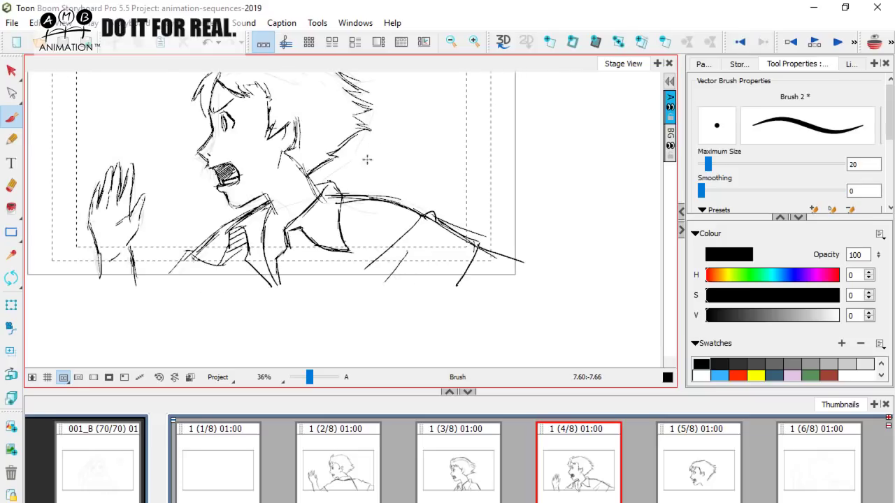
pyautogui.press('Right')
pyautogui.moveTo(328, 210); pyautogui.dragTo(387, 274)
pyautogui.press('Left')
pyautogui.press('Right')
pyautogui.press('space')
pyautogui.press('Left')
pyautogui.press('Right')
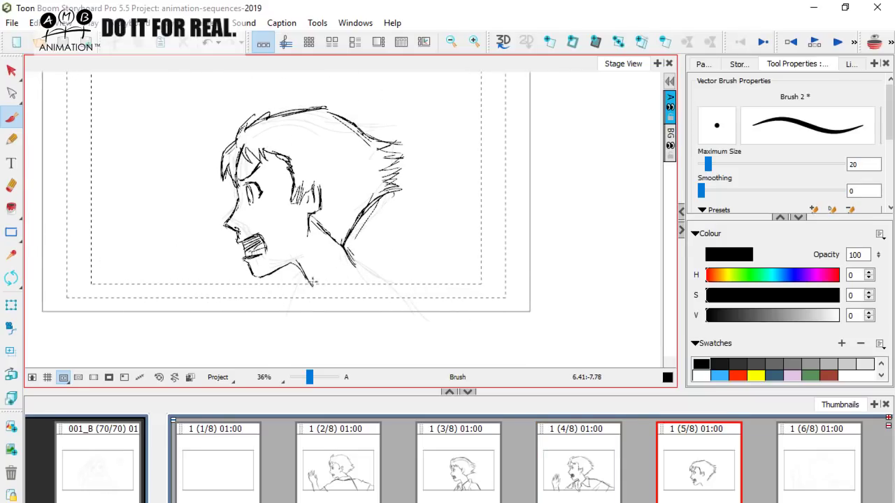
# Draw the collar's curved upper edge around the neck, with short strokes at both of its ends.
pyautogui.moveTo(292, 305)
pyautogui.mouseDown()
pyautogui.moveTo(353, 264)
pyautogui.moveTo(374, 260)
pyautogui.moveTo(353, 266)
pyautogui.moveTo(382, 276)
pyautogui.mouseUp()
pyautogui.moveTo(294, 306); pyautogui.dragTo(299, 317)
pyautogui.press('Left')
pyautogui.press('Right')
# Select panel 5's drawing, shift it slightly up and to the left, and return to the Brush tool.
pyautogui.click(12, 71)
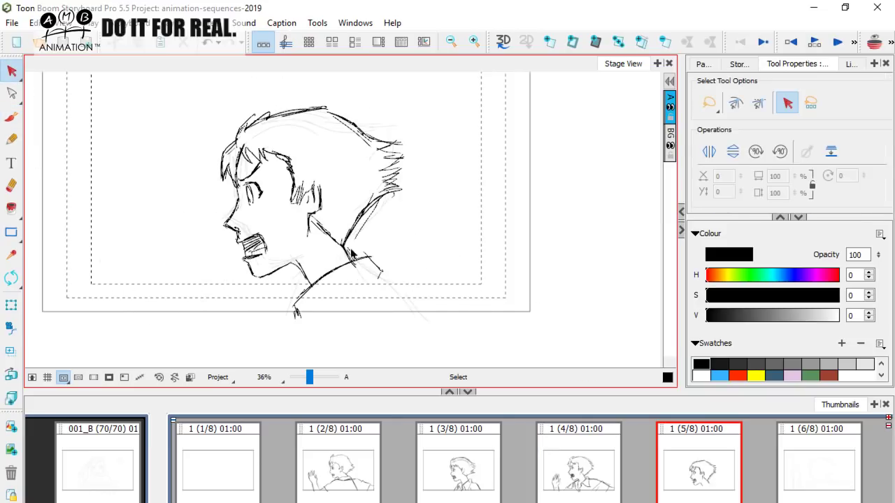
pyautogui.click(343, 242)
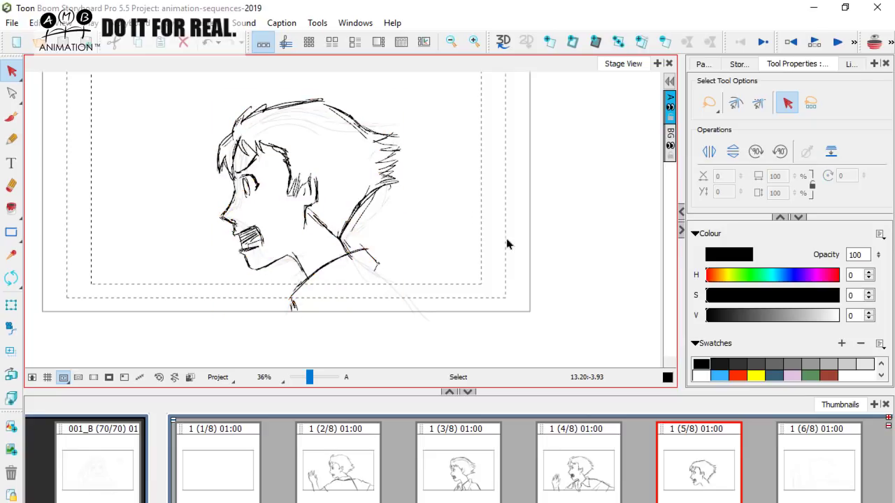
pyautogui.hotkey('alt', 'b')
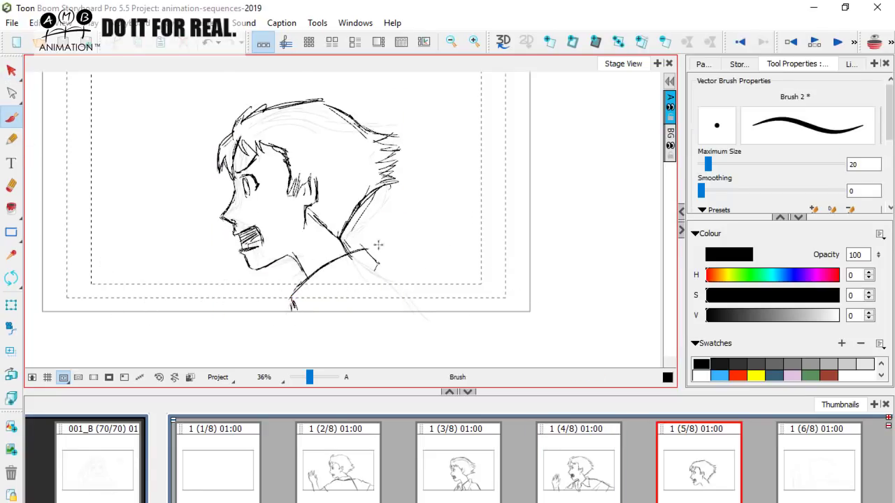
# Draw the collar's lower edge, the back and shoulder line, and short shirt fold strokes beneath the collar.
pyautogui.moveTo(323, 304)
pyautogui.mouseDown()
pyautogui.moveTo(374, 266)
pyautogui.moveTo(332, 288)
pyautogui.moveTo(363, 272)
pyautogui.moveTo(338, 288)
pyautogui.mouseUp()
pyautogui.press('Left')
pyautogui.press('Right')
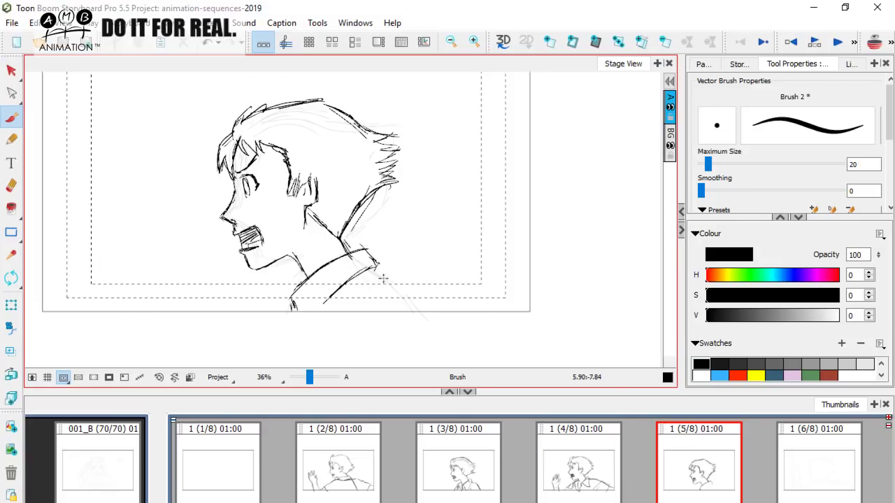
pyautogui.moveTo(376, 267); pyautogui.dragTo(405, 312)
pyautogui.moveTo(331, 322)
pyautogui.mouseDown()
pyautogui.moveTo(341, 283)
pyautogui.moveTo(375, 270)
pyautogui.moveTo(332, 322)
pyautogui.mouseUp()
pyautogui.press('Left')
pyautogui.press('Right')
pyautogui.moveTo(387, 276)
pyautogui.mouseDown()
pyautogui.moveTo(410, 317)
pyautogui.moveTo(404, 328)
pyautogui.moveTo(315, 323)
pyautogui.mouseUp()
pyautogui.press('Left')
pyautogui.press('Right')
pyautogui.press('Left')
pyautogui.press('Right')
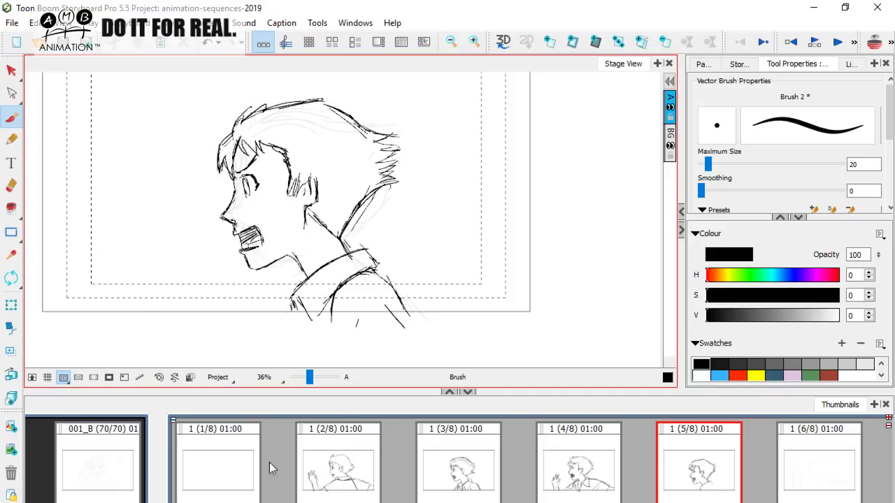
# Step through the panels from the first to the last to review the head-turn motion, returning to panel 6.
pyautogui.click(237, 467)
pyautogui.press('Right')
pyautogui.press('Right')
pyautogui.press('Right')
pyautogui.press('Right')
pyautogui.press('Right')
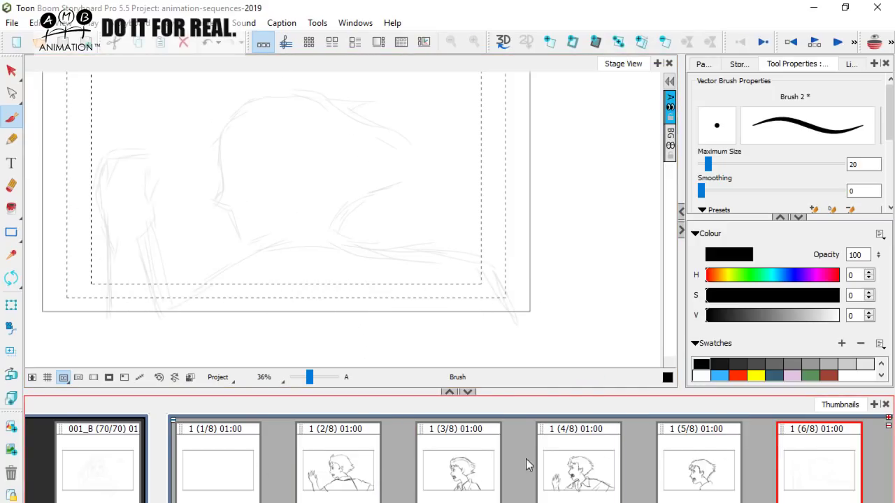
pyautogui.click(353, 483)
pyautogui.click(465, 471)
pyautogui.click(586, 467)
pyautogui.click(706, 463)
pyautogui.click(822, 461)
pyautogui.hscroll(3, 447, 461)
pyautogui.click(824, 451)
pyautogui.click(606, 461)
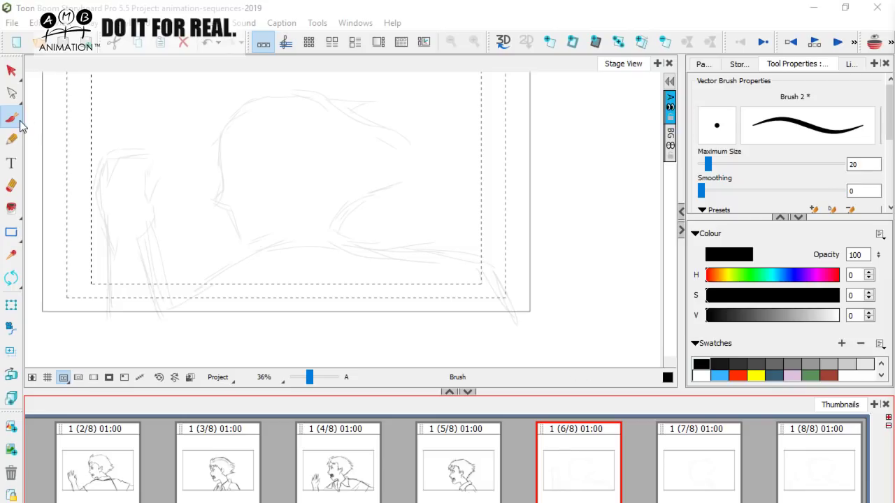
# Draw the forehead, nose and open mouth outline in profile over panel 6's rough, checking against panel 5.
pyautogui.press('space')
pyautogui.moveTo(346, 271); pyautogui.dragTo(397, 301)
pyautogui.click(498, 475)
pyautogui.click(589, 458)
pyautogui.press('Left')
pyautogui.press('Right')
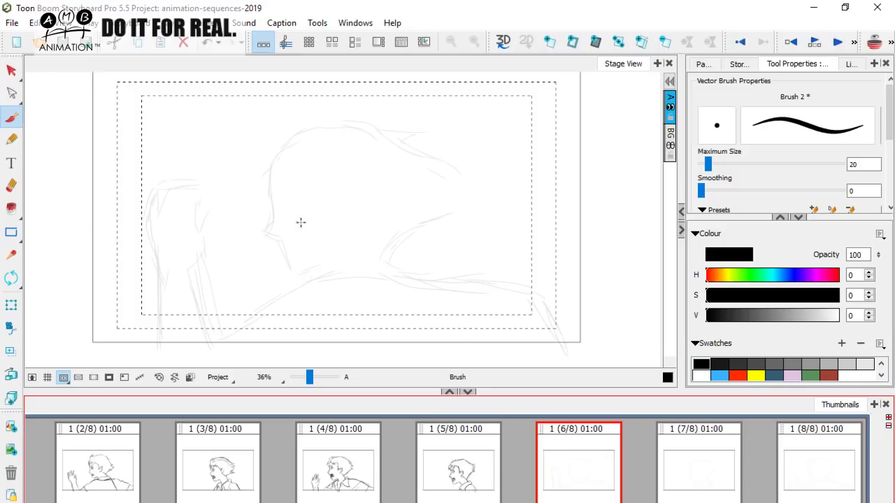
pyautogui.press('Left')
pyautogui.press('Right')
pyautogui.click(279, 152)
pyautogui.moveTo(279, 152)
pyautogui.mouseDown()
pyautogui.moveTo(267, 226)
pyautogui.moveTo(273, 211)
pyautogui.moveTo(262, 232)
pyautogui.moveTo(271, 221)
pyautogui.moveTo(261, 234)
pyautogui.moveTo(306, 253)
pyautogui.moveTo(282, 268)
pyautogui.moveTo(301, 262)
pyautogui.moveTo(291, 240)
pyautogui.mouseUp()
pyautogui.press('Left')
pyautogui.press('Right')
pyautogui.press('Left')
pyautogui.press('Right')
pyautogui.press('Left')
pyautogui.press('Right')
pyautogui.press('Left')
pyautogui.press('Right')
pyautogui.press('Left')
pyautogui.press('Right')
pyautogui.press('Left')
pyautogui.press('Right')
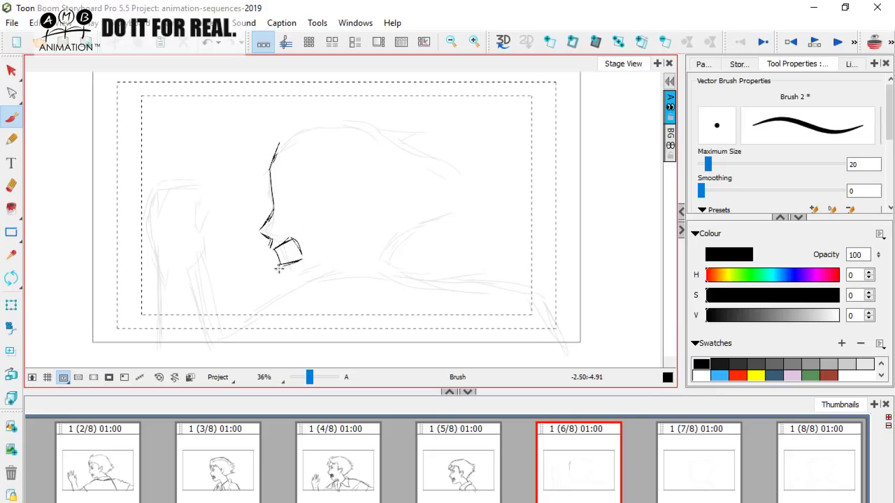
# Draw the lower lip, chin and jaw line on panel 6, checking against panel 5.
pyautogui.moveTo(281, 265); pyautogui.dragTo(288, 283)
pyautogui.press('Left')
pyautogui.press('Right')
pyautogui.moveTo(288, 282); pyautogui.dragTo(329, 269)
pyautogui.press('Left')
pyautogui.press('Right')
# Reinforce the mouth's lower edge and fill the open mouth with hatching strokes.
pyautogui.moveTo(281, 264); pyautogui.dragTo(302, 253)
pyautogui.press('Left')
pyautogui.press('Right')
pyautogui.moveTo(273, 249); pyautogui.dragTo(281, 246)
pyautogui.press('Left')
pyautogui.press('Right')
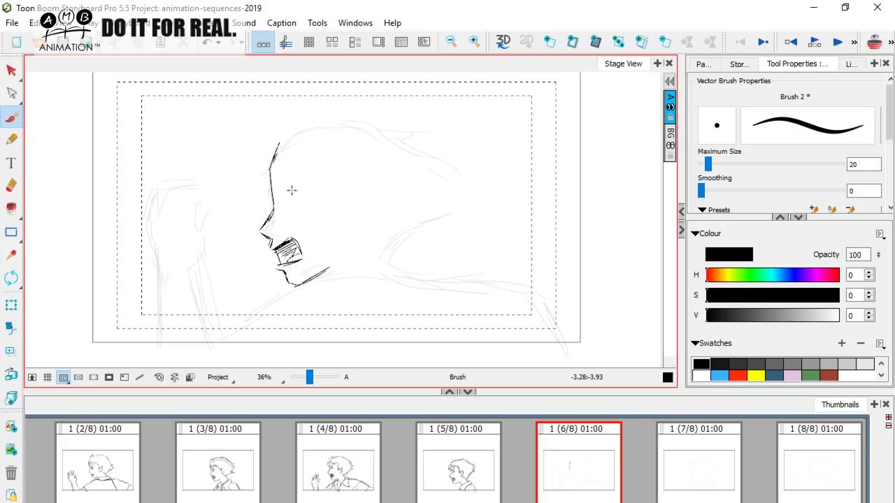
# Draw the upper eyelid and the front edge of the eye on panel 6, comparing the placement with panel 5.
pyautogui.press('Left')
pyautogui.press('Right')
pyautogui.press('Left')
pyautogui.press('Right')
pyautogui.press('Left')
pyautogui.press('Right')
pyautogui.moveTo(281, 186); pyautogui.dragTo(294, 188)
pyautogui.press('Left')
pyautogui.press('Right')
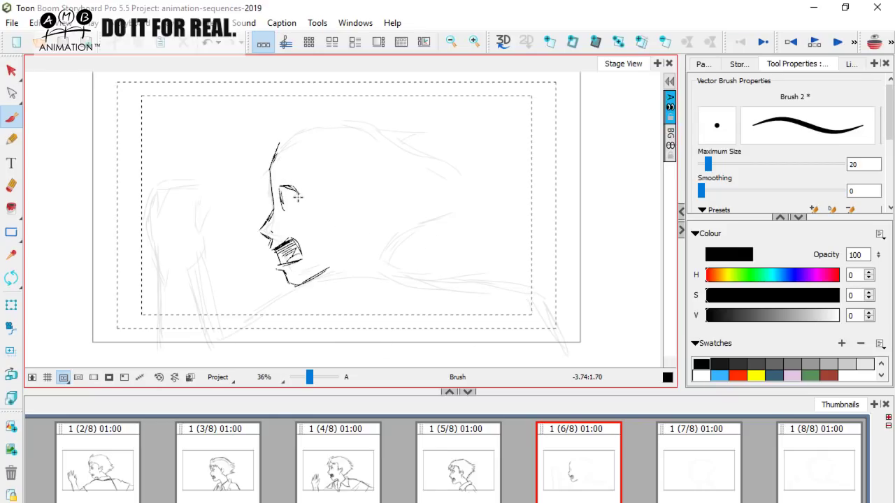
# Complete the eye with the iris and the rear eye strokes, checking against panel 5.
pyautogui.press('Left')
pyautogui.press('Right')
pyautogui.moveTo(295, 198); pyautogui.dragTo(296, 203)
pyautogui.press('Left')
pyautogui.press('Right')
pyautogui.press('Left')
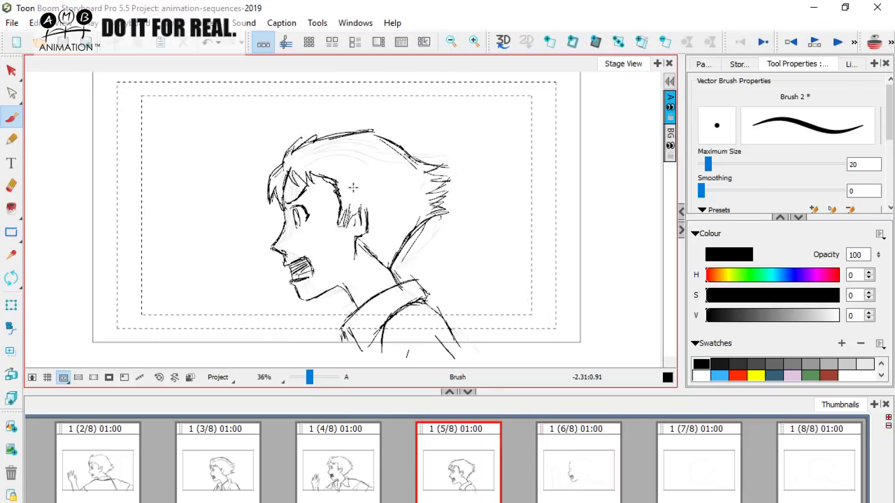
pyautogui.press('Right')
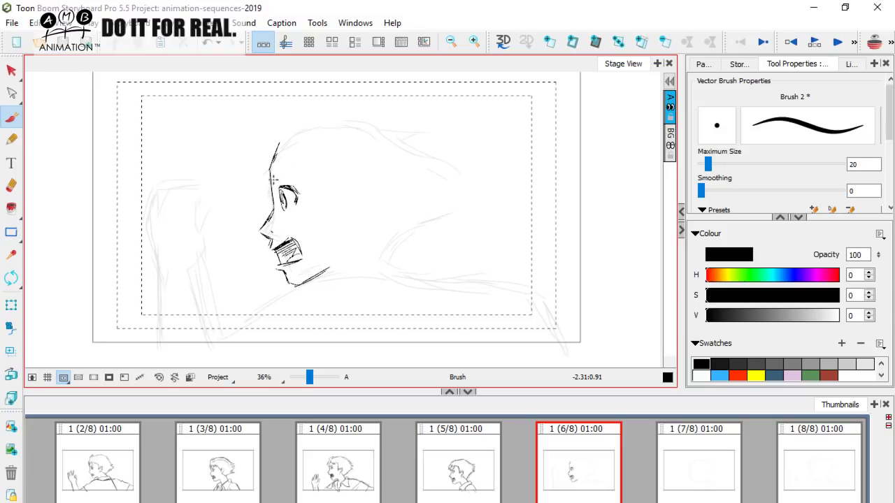
# Draw the slanted eyebrow above the eye and reinforce the brow contour.
pyautogui.moveTo(277, 178)
pyautogui.mouseDown()
pyautogui.moveTo(291, 170)
pyautogui.moveTo(277, 179)
pyautogui.mouseUp()
pyautogui.press('Left')
pyautogui.press('Right')
pyautogui.press('Left')
pyautogui.press('Right')
pyautogui.press('Left')
pyautogui.press('Right')
# Add more shading strokes inside panel 6's open mouth, comparing with panel 5.
pyautogui.moveTo(293, 251); pyautogui.dragTo(285, 262)
pyautogui.press('Left')
pyautogui.press('Right')
pyautogui.press('Left')
pyautogui.press('Right')
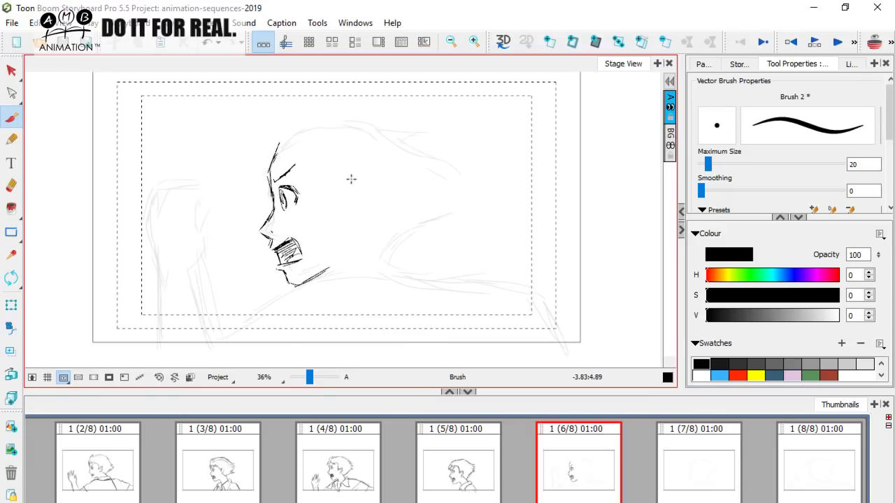
# Draw the short start of the front neck line from the end of the jaw.
pyautogui.moveTo(326, 269); pyautogui.dragTo(334, 280)
pyautogui.press('Left')
pyautogui.press('Right')
# Draw the front and top contour of panel 6's hair from the forehead to the crown, comparing with panel 5.
pyautogui.moveTo(274, 134); pyautogui.dragTo(330, 112)
pyautogui.press('Left')
pyautogui.press('Right')
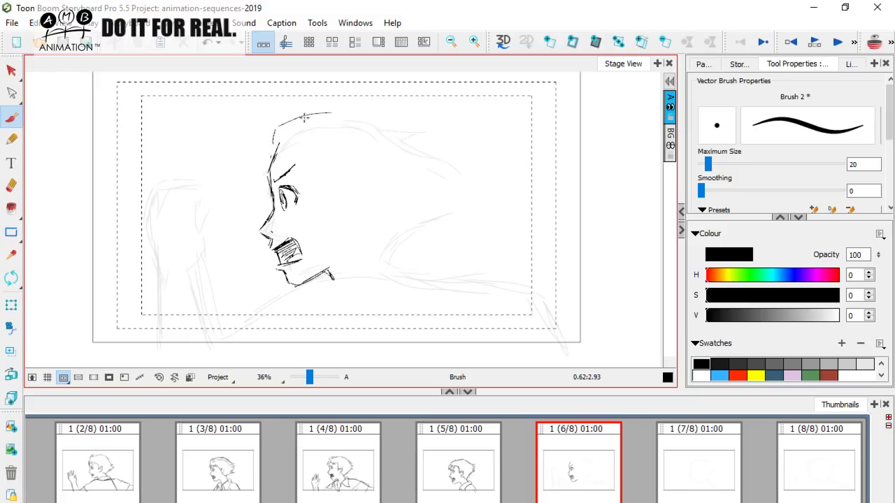
pyautogui.moveTo(269, 144)
pyautogui.mouseDown()
pyautogui.moveTo(287, 116)
pyautogui.moveTo(312, 108)
pyautogui.mouseUp()
pyautogui.press('Left')
pyautogui.press('Right')
pyautogui.hotkey('ctrl', 'z')
pyautogui.moveTo(305, 117)
pyautogui.mouseDown()
pyautogui.moveTo(346, 114)
pyautogui.moveTo(387, 112)
pyautogui.mouseUp()
pyautogui.press('Left')
pyautogui.press('Right')
# Add short jagged hair tufts behind the crown, flipping to panel 5 to compare.
pyautogui.moveTo(363, 122)
pyautogui.mouseDown()
pyautogui.moveTo(403, 119)
pyautogui.moveTo(421, 133)
pyautogui.mouseUp()
pyautogui.press('Left')
pyautogui.press('Right')
pyautogui.press('Left')
pyautogui.press('Right')
pyautogui.press('Left')
pyautogui.press('Right')
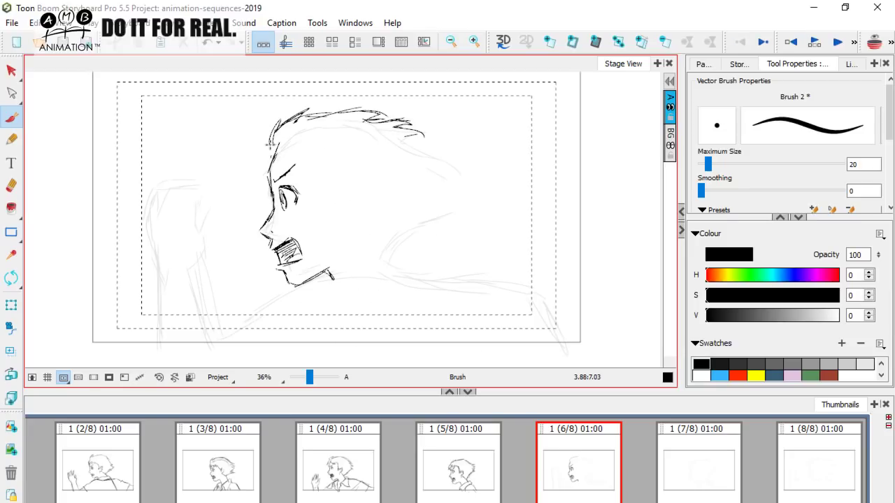
pyautogui.press('Left')
pyautogui.press('Right')
# Draw the pointed fringe strands over the forehead, checking each against panel 5.
pyautogui.moveTo(270, 143); pyautogui.dragTo(253, 180)
pyautogui.press('Left')
pyautogui.press('Right')
pyautogui.moveTo(277, 153); pyautogui.dragTo(262, 178)
pyautogui.press('Left')
pyautogui.press('Right')
pyautogui.moveTo(288, 146); pyautogui.dragTo(275, 175)
pyautogui.press('Left')
pyautogui.press('Right')
pyautogui.press('Left')
pyautogui.press('Right')
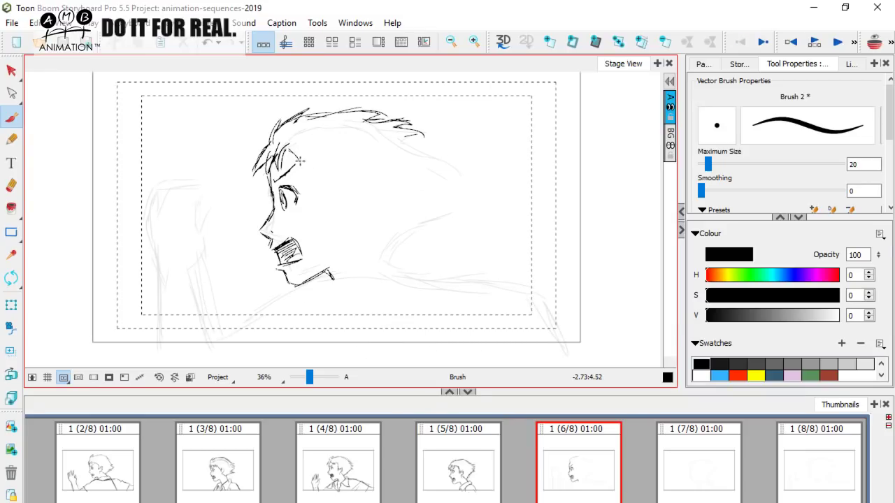
# Continue the hairline from the fringe across the temple and down to the sideburn, comparing with panel 5.
pyautogui.press('Left')
pyautogui.moveTo(300, 157)
pyautogui.mouseDown()
pyautogui.moveTo(297, 174)
pyautogui.moveTo(303, 156)
pyautogui.moveTo(333, 172)
pyautogui.mouseUp()
pyautogui.press('Right')
pyautogui.press('Left')
pyautogui.press('Right')
pyautogui.press('Left')
pyautogui.press('Right')
pyautogui.press('Left')
pyautogui.press('Right')
pyautogui.press('Left')
pyautogui.press('Right')
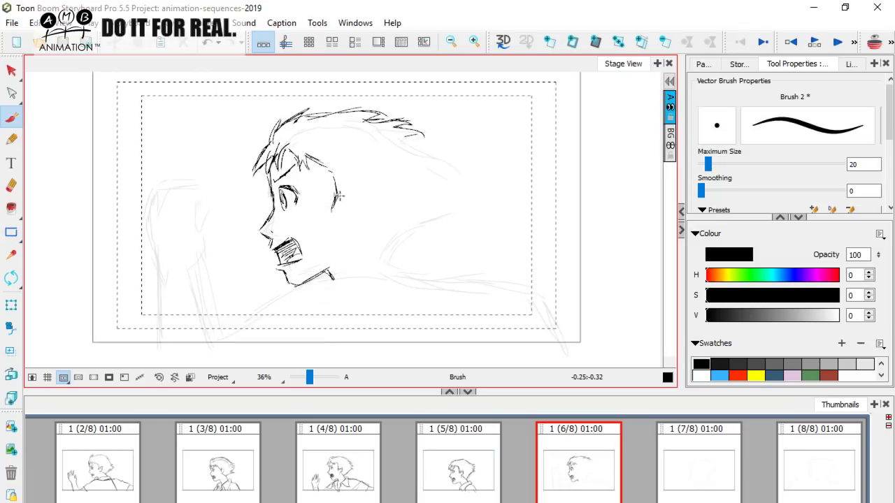
# Draw the ear behind the sideburn with its outer rim and lobe, checking against panel 5.
pyautogui.moveTo(336, 218); pyautogui.dragTo(346, 195)
pyautogui.press('Left')
pyautogui.press('Right')
pyautogui.moveTo(362, 194); pyautogui.dragTo(359, 215)
pyautogui.press('Left')
pyautogui.press('Right')
pyautogui.hotkey('alt', 'e')
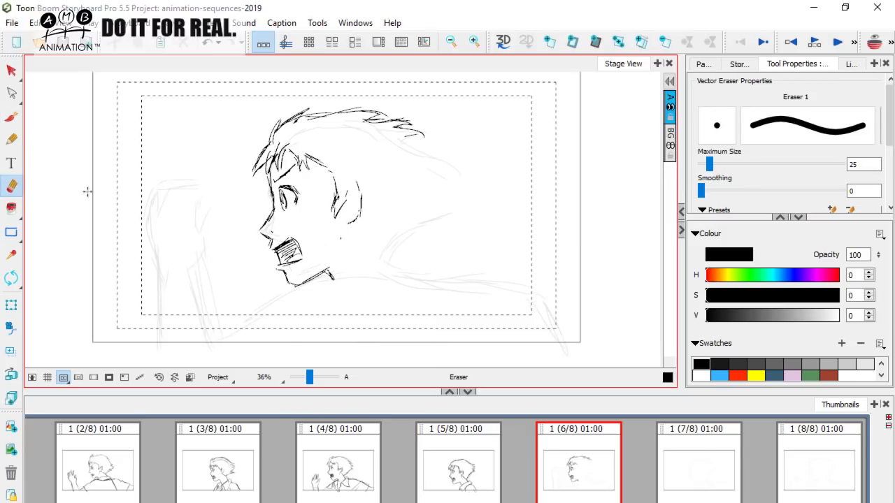
pyautogui.hotkey('alt', 'b')
pyautogui.press('Left')
pyautogui.press('Right')
pyautogui.press('Left')
pyautogui.press('Right')
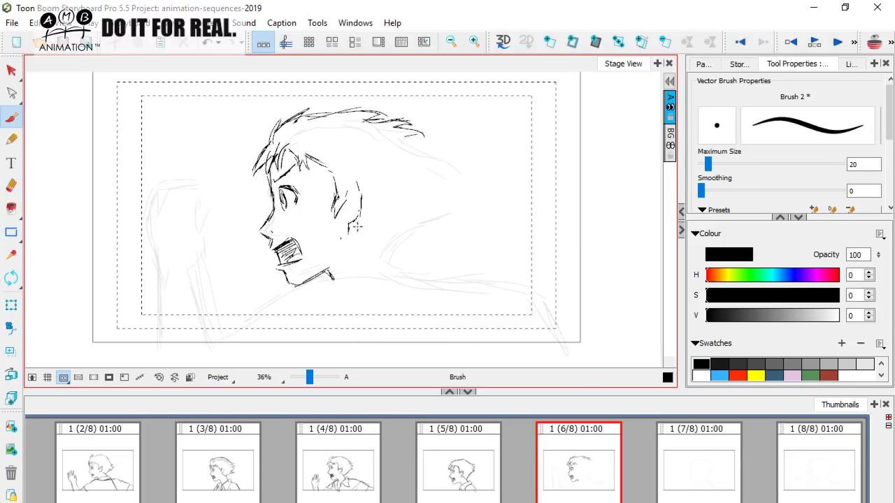
pyautogui.press('Left')
pyautogui.press('Right')
# Draw the jagged back contour of the hair from the crown down toward the nape, comparing with panel 5.
pyautogui.moveTo(411, 137)
pyautogui.mouseDown()
pyautogui.moveTo(439, 149)
pyautogui.moveTo(446, 163)
pyautogui.moveTo(427, 151)
pyautogui.moveTo(435, 164)
pyautogui.moveTo(426, 166)
pyautogui.moveTo(435, 163)
pyautogui.moveTo(446, 189)
pyautogui.moveTo(407, 197)
pyautogui.moveTo(430, 205)
pyautogui.moveTo(378, 245)
pyautogui.mouseUp()
pyautogui.press('Left')
pyautogui.press('Right')
pyautogui.press('Left')
pyautogui.press('Right')
pyautogui.press('Left')
pyautogui.press('Right')
pyautogui.press('Left')
pyautogui.press('Right')
# Draw the hairline behind the ear, the lower hair edge meeting it at the nape, and the back neck line.
pyautogui.moveTo(357, 228); pyautogui.dragTo(372, 253)
pyautogui.press('Left')
pyautogui.press('Right')
pyautogui.moveTo(405, 224); pyautogui.dragTo(372, 258)
pyautogui.moveTo(438, 208)
pyautogui.mouseDown()
pyautogui.moveTo(382, 242)
pyautogui.moveTo(389, 273)
pyautogui.mouseUp()
pyautogui.press('Left')
pyautogui.press('Right')
# Erase stray strokes at the back of the hair and redraw the spiky tufts there, comparing with panel 5.
pyautogui.click(11, 185)
pyautogui.moveTo(409, 196); pyautogui.dragTo(425, 180)
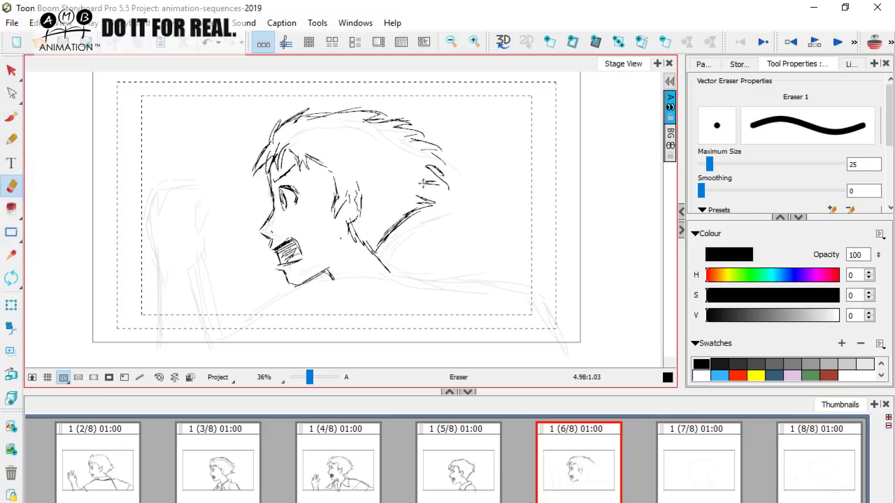
pyautogui.click(11, 116)
pyautogui.press('Left')
pyautogui.press('Right')
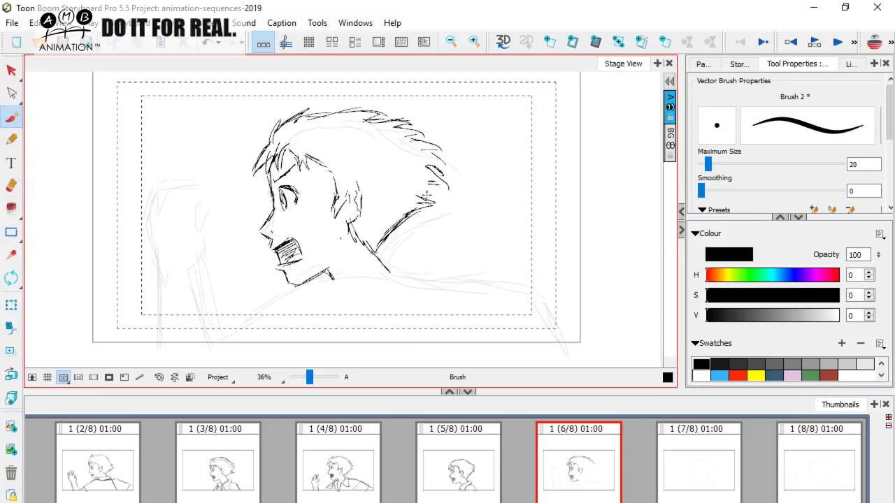
pyautogui.moveTo(424, 202); pyautogui.dragTo(421, 192)
pyautogui.moveTo(418, 193)
pyautogui.mouseDown()
pyautogui.moveTo(447, 188)
pyautogui.moveTo(435, 173)
pyautogui.mouseUp()
pyautogui.press('Left')
pyautogui.press('Right')
pyautogui.moveTo(431, 154); pyautogui.dragTo(446, 170)
pyautogui.press('Left')
pyautogui.press('Right')
pyautogui.press('Left')
pyautogui.press('Right')
pyautogui.press('Left')
pyautogui.press('Right')
# Sketch the front shoulder slope and the long shoulder line running behind the neck.
pyautogui.moveTo(434, 255); pyautogui.dragTo(409, 219)
pyautogui.press('Left')
pyautogui.press('Right')
pyautogui.moveTo(199, 303); pyautogui.dragTo(254, 265)
pyautogui.moveTo(303, 247)
pyautogui.mouseDown()
pyautogui.moveTo(363, 251)
pyautogui.moveTo(356, 252)
pyautogui.moveTo(326, 248)
pyautogui.moveTo(420, 238)
pyautogui.moveTo(388, 240)
pyautogui.moveTo(411, 237)
pyautogui.moveTo(520, 263)
pyautogui.mouseUp()
pyautogui.press('Left')
pyautogui.press('Right')
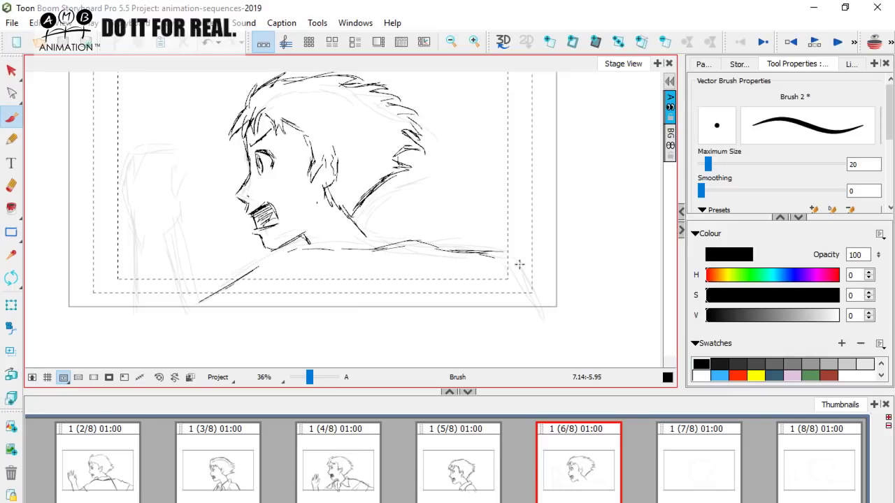
# Extend the rear shoulder line and add the upper-arm edges at its end, comparing with panel 5.
pyautogui.moveTo(467, 256)
pyautogui.mouseDown()
pyautogui.moveTo(554, 287)
pyautogui.moveTo(569, 313)
pyautogui.mouseUp()
pyautogui.press('Left')
pyautogui.press('Right')
pyautogui.press('Left')
pyautogui.press('Right')
pyautogui.press('Left')
pyautogui.press('Right')
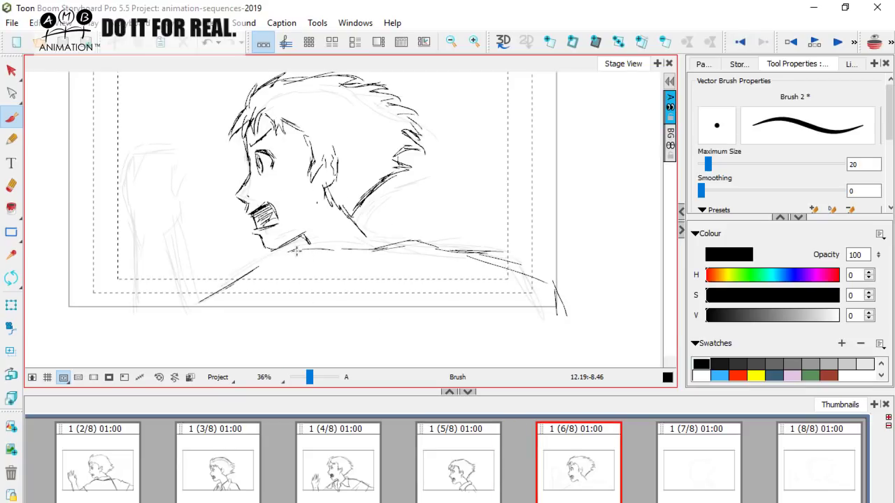
# Select panel 6's entire drawing and shift it slightly left within the frame.
pyautogui.click(12, 71)
pyautogui.hotkey('ctrl', 'a')
pyautogui.press('Left')
pyautogui.press('Right')
# Draw the shirt collar around the neck from below the chin to the nape, checking against the neighbouring panel.
pyautogui.click(11, 117)
pyautogui.moveTo(315, 273); pyautogui.dragTo(339, 296)
pyautogui.press('Left')
pyautogui.press('Right')
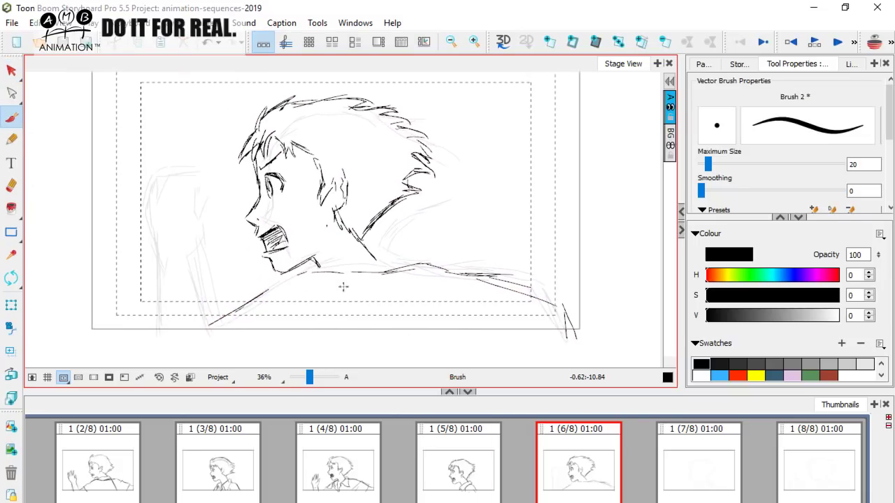
pyautogui.moveTo(288, 274); pyautogui.dragTo(394, 252)
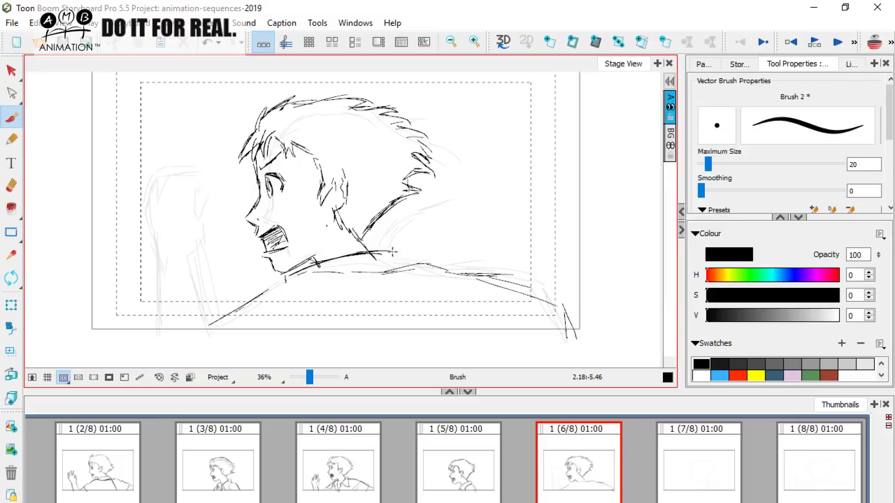
pyautogui.moveTo(250, 302)
pyautogui.mouseDown()
pyautogui.moveTo(312, 277)
pyautogui.moveTo(385, 273)
pyautogui.mouseUp()
pyautogui.press('Left')
pyautogui.press('Right')
pyautogui.moveTo(334, 282); pyautogui.dragTo(402, 264)
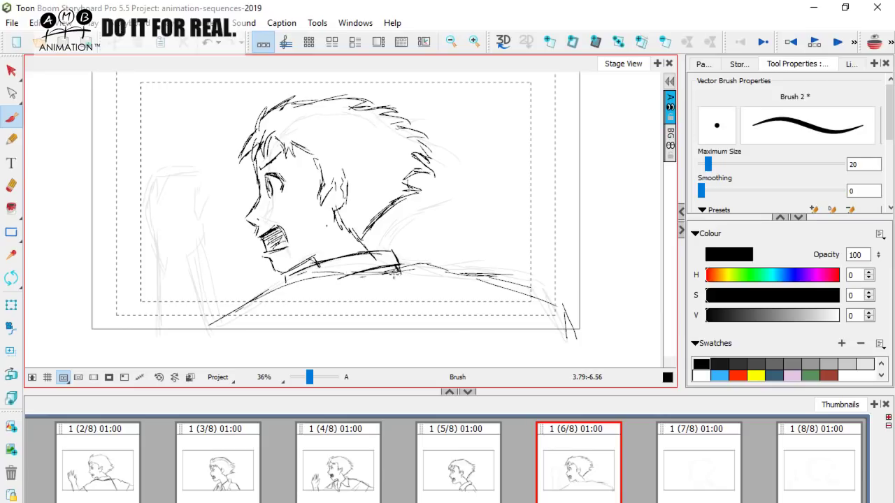
# Reinforce the shoulder line as far as the sleeve edge and draw the double curved seam running down from the collar.
pyautogui.moveTo(246, 304)
pyautogui.mouseDown()
pyautogui.moveTo(329, 275)
pyautogui.moveTo(440, 265)
pyautogui.moveTo(534, 289)
pyautogui.moveTo(514, 334)
pyautogui.mouseUp()
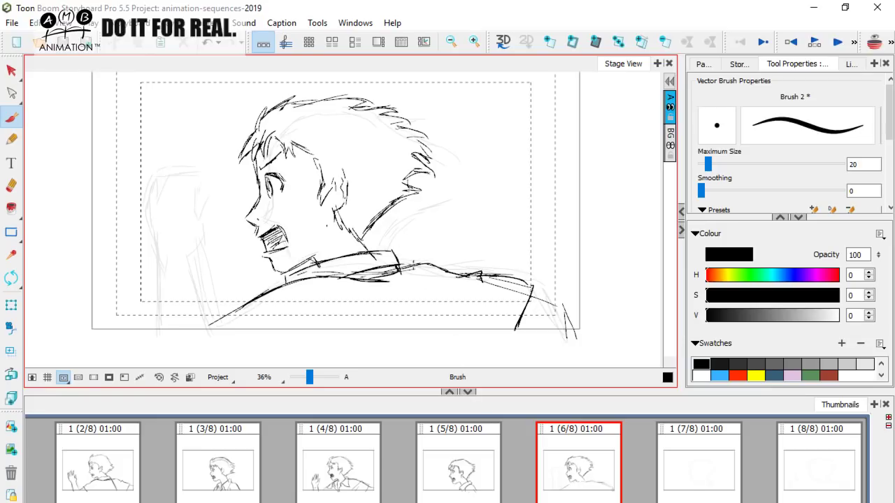
pyautogui.moveTo(396, 264); pyautogui.dragTo(458, 336)
pyautogui.moveTo(400, 269); pyautogui.dragTo(450, 333)
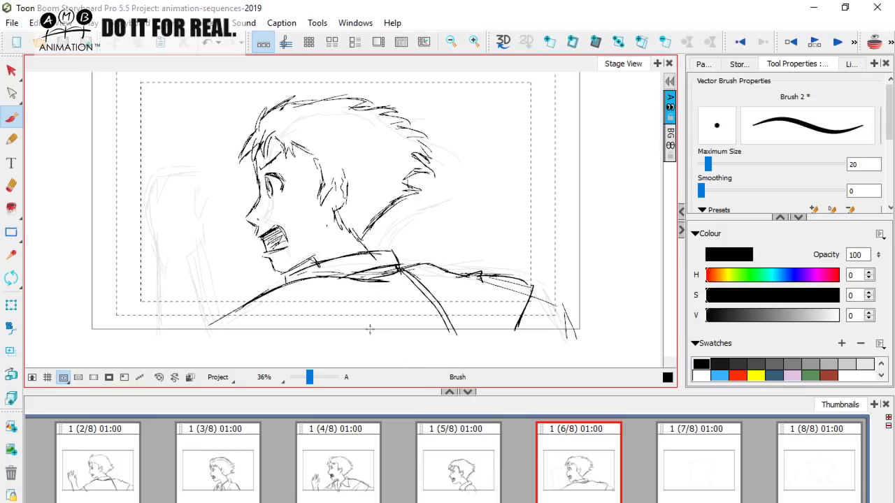
# Finish the front shoulder's sleeve end with its curved lower edge and strengthen the rear upper arm.
pyautogui.moveTo(228, 311); pyautogui.dragTo(196, 330)
pyautogui.moveTo(195, 329); pyautogui.dragTo(253, 317)
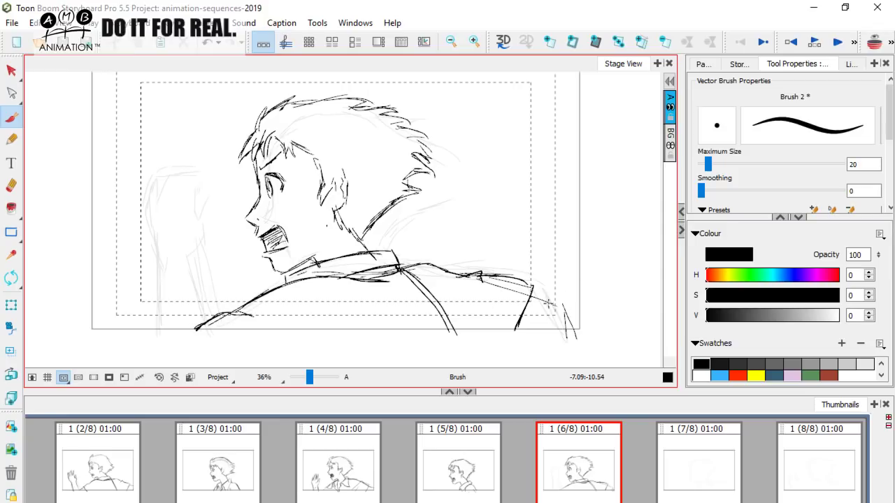
pyautogui.moveTo(536, 298); pyautogui.dragTo(578, 337)
pyautogui.press('space')
pyautogui.moveTo(253, 328); pyautogui.dragTo(309, 309)
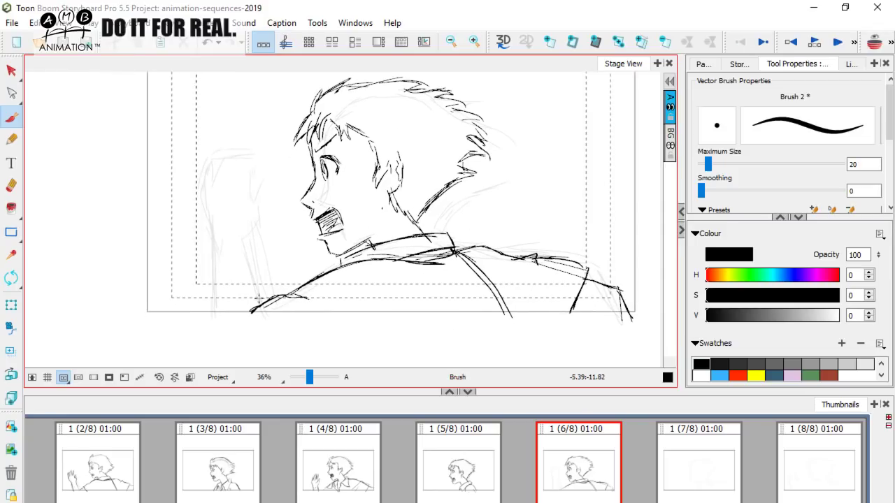
pyautogui.moveTo(252, 311)
pyautogui.mouseDown()
pyautogui.moveTo(276, 333)
pyautogui.moveTo(288, 314)
pyautogui.moveTo(311, 322)
pyautogui.mouseUp()
pyautogui.press('space')
pyautogui.press('Left')
pyautogui.press('Right')
# Select the entire drawing again and move it slightly up in the frame, then deselect it.
pyautogui.hotkey('alt', 's')
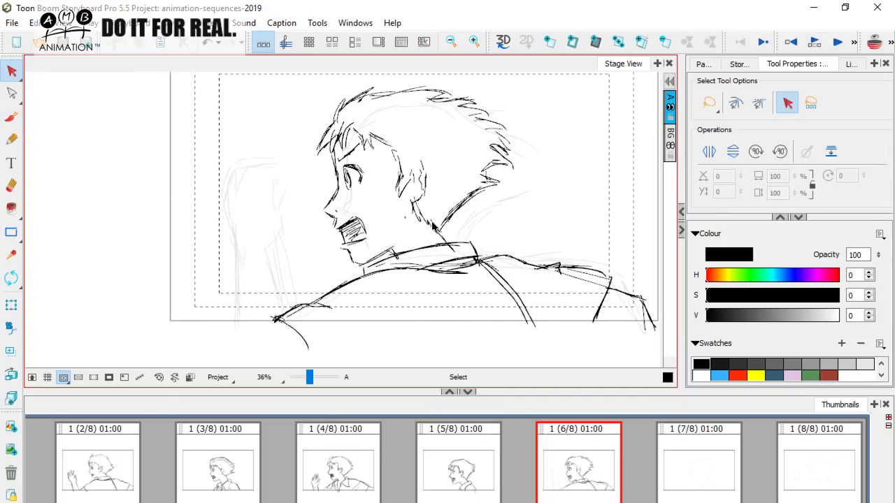
pyautogui.hotkey('ctrl', 'a')
pyautogui.moveTo(414, 206); pyautogui.dragTo(414, 194)
pyautogui.click(241, 353)
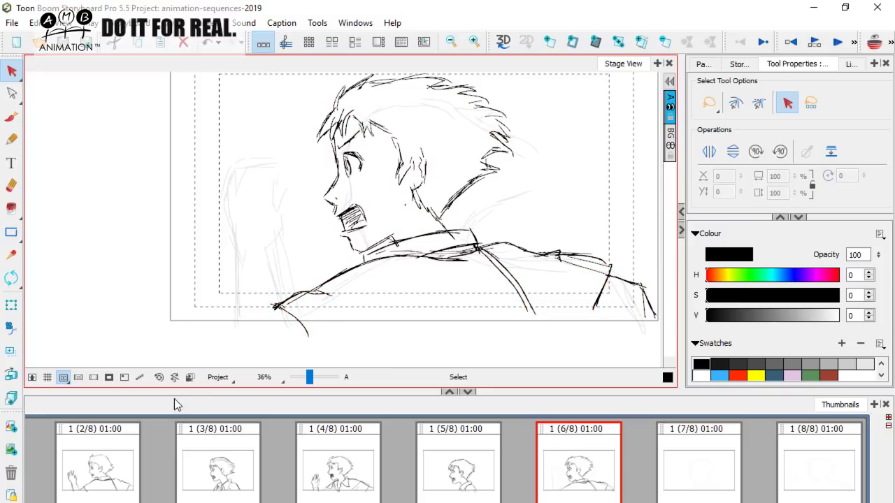
# Draw the two long edges of the raised forearm in front of the shoulder, joining it to the sleeve.
pyautogui.click(11, 117)
pyautogui.moveTo(261, 318); pyautogui.dragTo(279, 307)
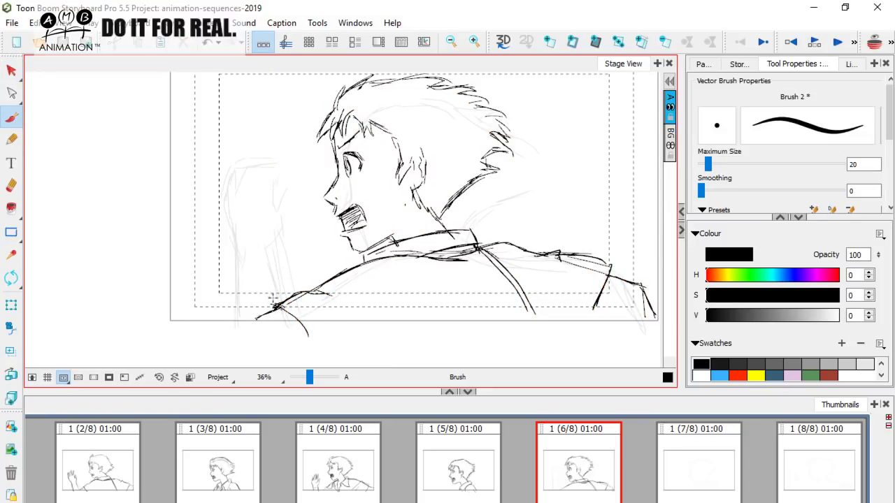
pyautogui.moveTo(243, 238); pyautogui.dragTo(260, 335)
pyautogui.moveTo(210, 233); pyautogui.dragTo(210, 311)
pyautogui.moveTo(210, 275); pyautogui.dragTo(211, 342)
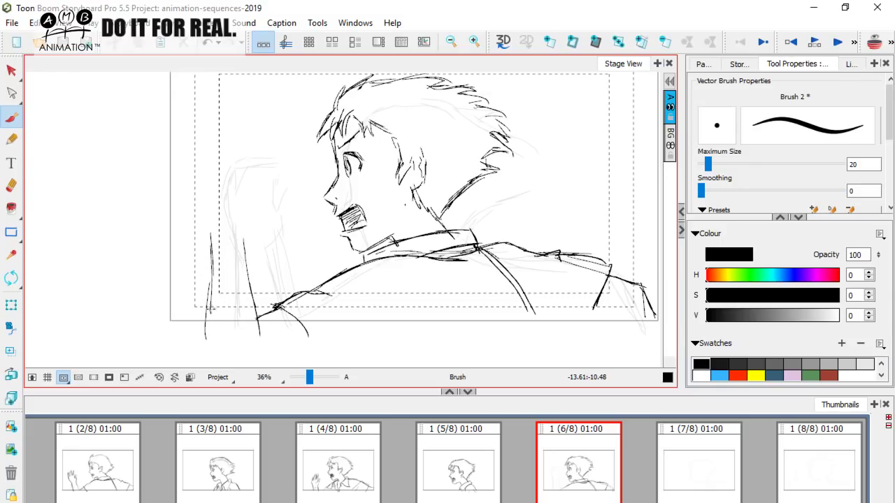
pyautogui.moveTo(207, 305); pyautogui.dragTo(206, 344)
pyautogui.press('space')
pyautogui.moveTo(302, 310); pyautogui.dragTo(309, 332)
pyautogui.press('Left')
pyautogui.press('Right')
pyautogui.press('space')
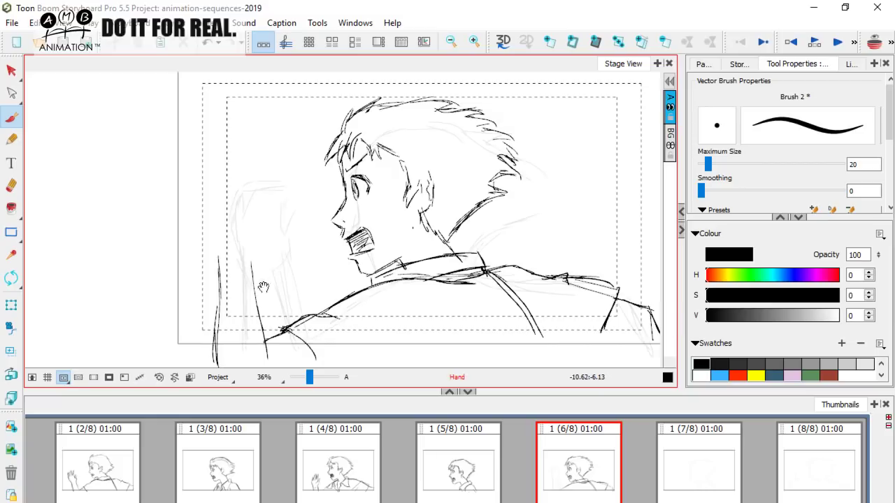
# Draw the raised hand above the forearm with its outer edge, fingers and thumb.
pyautogui.moveTo(262, 286); pyautogui.dragTo(265, 298)
pyautogui.moveTo(220, 280); pyautogui.dragTo(219, 203)
pyautogui.press('o')
pyautogui.press('p')
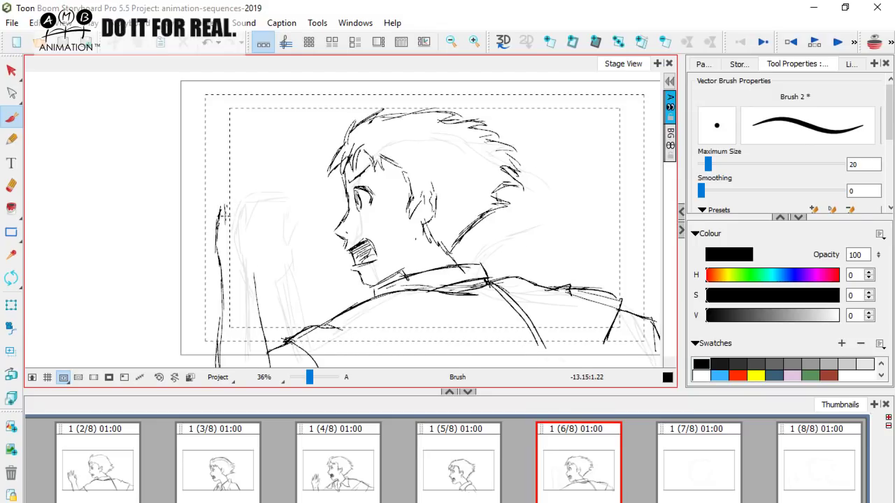
pyautogui.moveTo(227, 205)
pyautogui.mouseDown()
pyautogui.moveTo(237, 197)
pyautogui.moveTo(237, 211)
pyautogui.moveTo(242, 192)
pyautogui.mouseUp()
pyautogui.moveTo(246, 203)
pyautogui.mouseDown()
pyautogui.moveTo(257, 219)
pyautogui.moveTo(256, 267)
pyautogui.mouseUp()
pyautogui.moveTo(259, 200)
pyautogui.mouseDown()
pyautogui.moveTo(258, 257)
pyautogui.moveTo(264, 226)
pyautogui.moveTo(265, 249)
pyautogui.moveTo(252, 283)
pyautogui.mouseUp()
pyautogui.moveTo(264, 225)
pyautogui.mouseDown()
pyautogui.moveTo(256, 249)
pyautogui.moveTo(268, 222)
pyautogui.moveTo(248, 185)
pyautogui.moveTo(245, 208)
pyautogui.mouseUp()
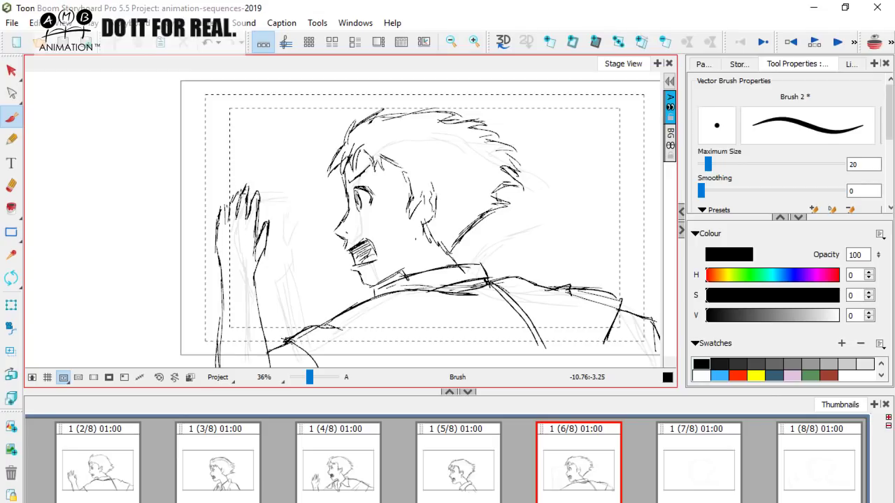
# Switch to the brownish-red swatch and sketch the palm block, finger bones and wrist band over the raised hand.
pyautogui.press('space')
pyautogui.moveTo(311, 322)
pyautogui.mouseDown()
pyautogui.moveTo(291, 282)
pyautogui.moveTo(293, 296)
pyautogui.mouseUp()
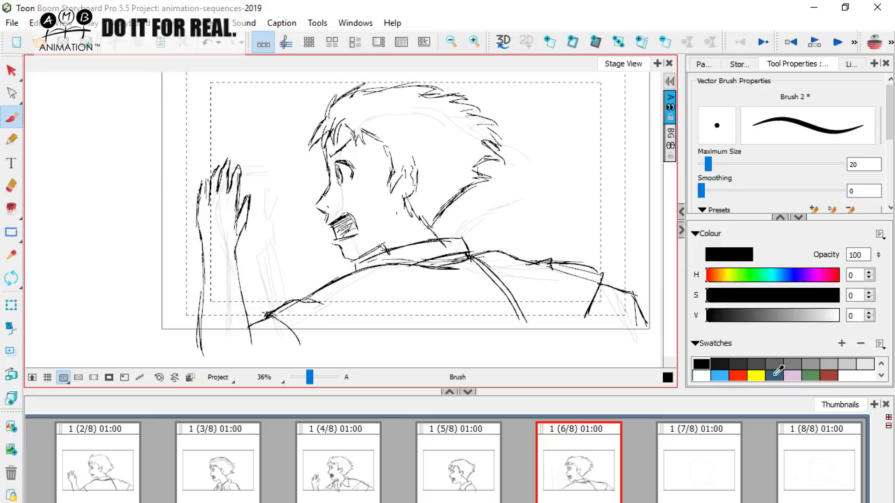
pyautogui.click(829, 376)
pyautogui.moveTo(207, 203)
pyautogui.mouseDown()
pyautogui.moveTo(242, 195)
pyautogui.moveTo(193, 235)
pyautogui.moveTo(197, 203)
pyautogui.moveTo(242, 193)
pyautogui.moveTo(227, 228)
pyautogui.moveTo(210, 225)
pyautogui.moveTo(203, 238)
pyautogui.mouseUp()
pyautogui.moveTo(203, 239)
pyautogui.mouseDown()
pyautogui.moveTo(203, 254)
pyautogui.moveTo(234, 256)
pyautogui.moveTo(234, 239)
pyautogui.mouseUp()
pyautogui.moveTo(234, 254); pyautogui.dragTo(227, 260)
pyautogui.moveTo(247, 216); pyautogui.dragTo(235, 235)
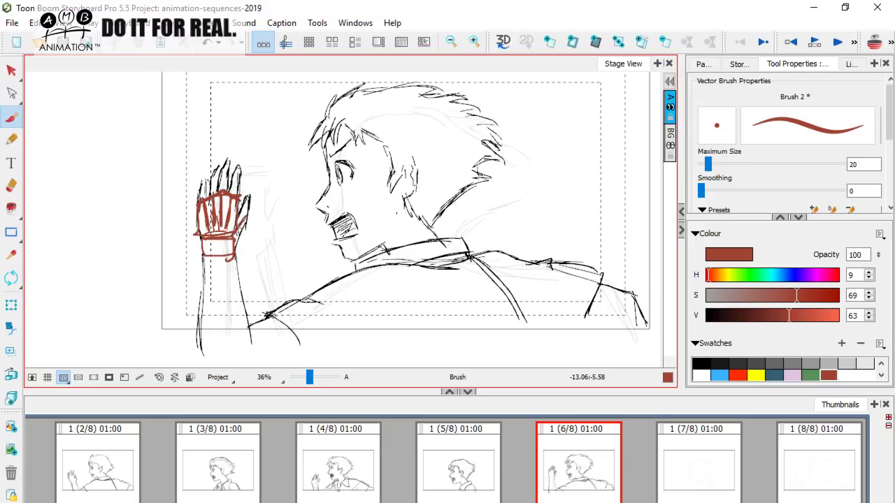
# Add red guide strokes for the fingers, thumb and wrist band over the raised hand.
pyautogui.moveTo(236, 240); pyautogui.dragTo(205, 240)
pyautogui.moveTo(232, 194)
pyautogui.mouseDown()
pyautogui.moveTo(239, 166)
pyautogui.moveTo(217, 170)
pyautogui.mouseUp()
pyautogui.moveTo(200, 204)
pyautogui.mouseDown()
pyautogui.moveTo(202, 185)
pyautogui.moveTo(201, 212)
pyautogui.mouseUp()
pyautogui.press('space')
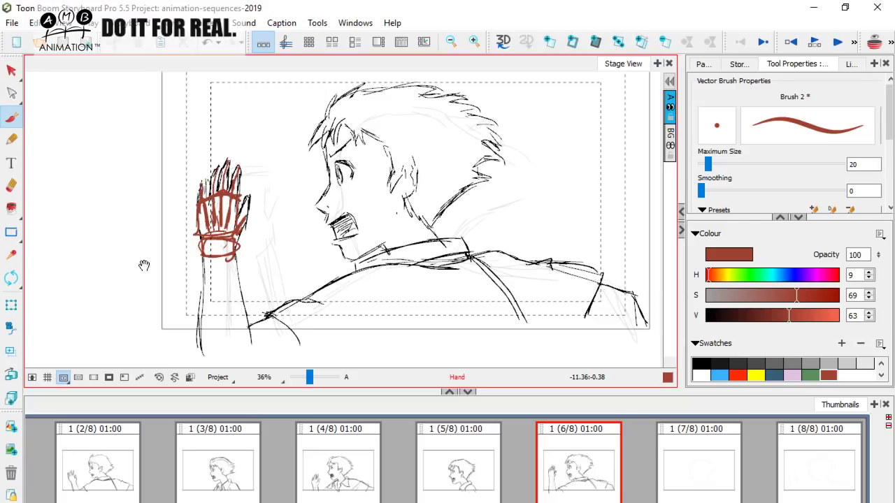
pyautogui.moveTo(135, 264); pyautogui.dragTo(213, 255)
pyautogui.moveTo(317, 216); pyautogui.dragTo(326, 192)
# Sketch a demonstration hand with open fingers and a thumb in the empty space outside the frame, beside the raised hand.
pyautogui.press('space')
pyautogui.moveTo(266, 231); pyautogui.dragTo(299, 220)
pyautogui.moveTo(147, 280)
pyautogui.mouseDown()
pyautogui.moveTo(142, 213)
pyautogui.moveTo(162, 189)
pyautogui.moveTo(170, 232)
pyautogui.mouseUp()
pyautogui.moveTo(160, 192)
pyautogui.mouseDown()
pyautogui.moveTo(171, 247)
pyautogui.moveTo(186, 198)
pyautogui.moveTo(186, 255)
pyautogui.mouseUp()
pyautogui.moveTo(188, 252)
pyautogui.mouseDown()
pyautogui.moveTo(202, 234)
pyautogui.moveTo(191, 279)
pyautogui.moveTo(229, 267)
pyautogui.mouseUp()
pyautogui.press('space')
pyautogui.moveTo(123, 286)
pyautogui.mouseDown()
pyautogui.moveTo(90, 221)
pyautogui.moveTo(114, 212)
pyautogui.moveTo(133, 249)
pyautogui.mouseUp()
pyautogui.moveTo(126, 210); pyautogui.dragTo(130, 244)
pyautogui.moveTo(129, 201); pyautogui.dragTo(157, 273)
pyautogui.moveTo(108, 215)
pyautogui.mouseDown()
pyautogui.moveTo(124, 253)
pyautogui.moveTo(106, 252)
pyautogui.moveTo(130, 243)
pyautogui.mouseUp()
# Sketch a second demonstration hand outside the frame, with closely grouped fingers, a tapered palm and a thumb.
pyautogui.press('space')
pyautogui.moveTo(165, 253); pyautogui.dragTo(167, 224)
pyautogui.moveTo(119, 261); pyautogui.dragTo(151, 265)
pyautogui.moveTo(146, 223); pyautogui.dragTo(164, 260)
pyautogui.moveTo(153, 236)
pyautogui.mouseDown()
pyautogui.moveTo(159, 213)
pyautogui.moveTo(162, 259)
pyautogui.mouseUp()
pyautogui.press('space')
# Sketch a third demonstration hand outside the frame, starting with a rounded palm block and adding long separate fingers.
pyautogui.moveTo(216, 276); pyautogui.dragTo(272, 251)
pyautogui.moveTo(100, 286); pyautogui.dragTo(151, 274)
pyautogui.moveTo(148, 278); pyautogui.dragTo(164, 318)
pyautogui.moveTo(102, 298); pyautogui.dragTo(121, 330)
pyautogui.moveTo(122, 333); pyautogui.dragTo(160, 324)
pyautogui.moveTo(72, 241); pyautogui.dragTo(98, 287)
pyautogui.moveTo(96, 216)
pyautogui.mouseDown()
pyautogui.moveTo(104, 272)
pyautogui.moveTo(130, 269)
pyautogui.moveTo(142, 217)
pyautogui.moveTo(149, 278)
pyautogui.moveTo(125, 278)
pyautogui.moveTo(134, 274)
pyautogui.moveTo(100, 228)
pyautogui.moveTo(116, 284)
pyautogui.moveTo(81, 252)
pyautogui.moveTo(97, 287)
pyautogui.mouseUp()
pyautogui.moveTo(87, 249)
pyautogui.mouseDown()
pyautogui.moveTo(82, 265)
pyautogui.moveTo(115, 281)
pyautogui.moveTo(103, 191)
pyautogui.mouseUp()
# Delete all the brownish-red hand sketches and return to the Brush tool.
pyautogui.hotkey('alt', 's')
pyautogui.hotkey('ctrl', 'a')
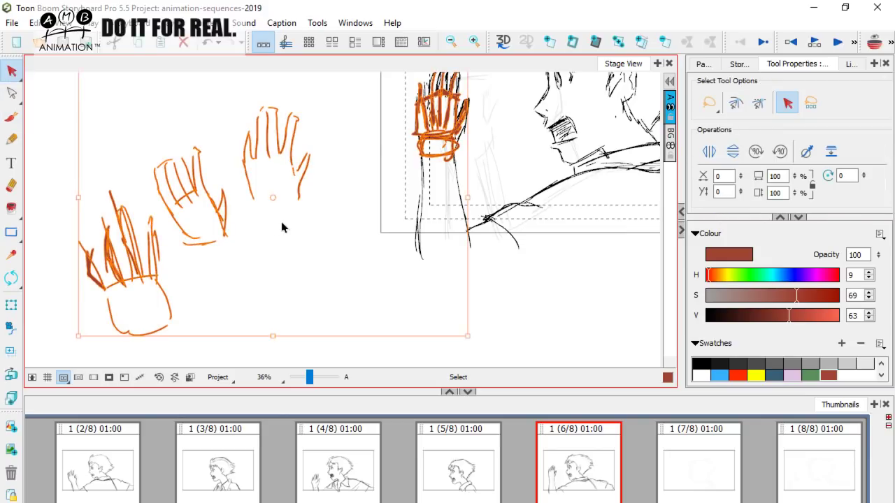
pyautogui.press('Delete')
pyautogui.click(12, 117)
pyautogui.moveTo(393, 226)
pyautogui.mouseDown()
pyautogui.moveTo(273, 276)
pyautogui.moveTo(275, 311)
pyautogui.mouseUp()
pyautogui.moveTo(399, 304); pyautogui.dragTo(369, 326)
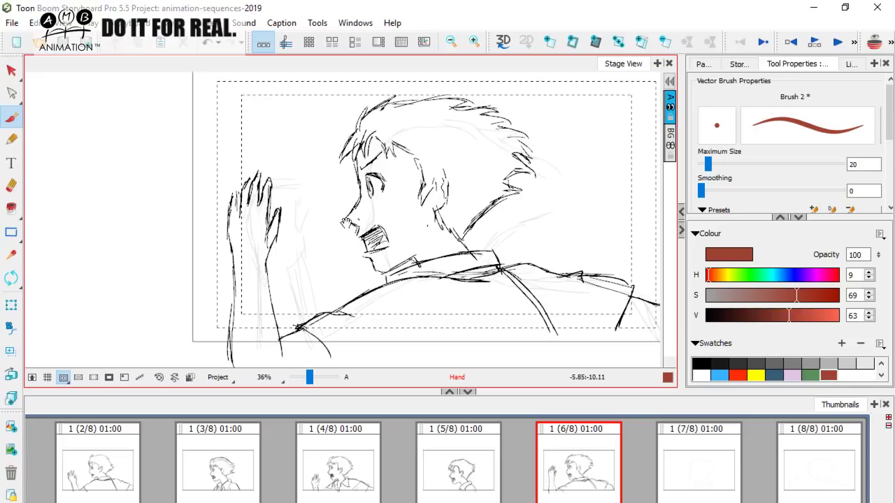
# Delete the grey rough from panel 6 and compare the cleaned drawing with the previous panel.
pyautogui.click(11, 71)
pyautogui.moveTo(436, 286); pyautogui.dragTo(391, 306)
pyautogui.press('Left')
pyautogui.press('Right')
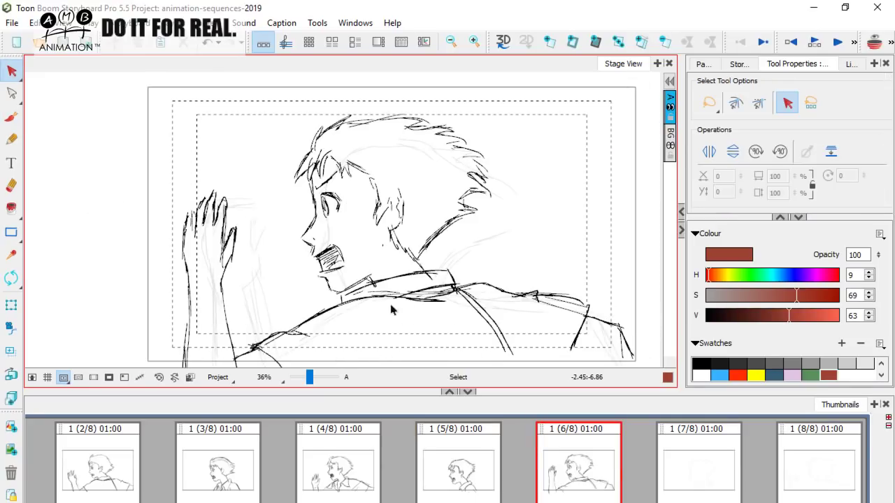
pyautogui.click(257, 271)
pyautogui.press('Delete')
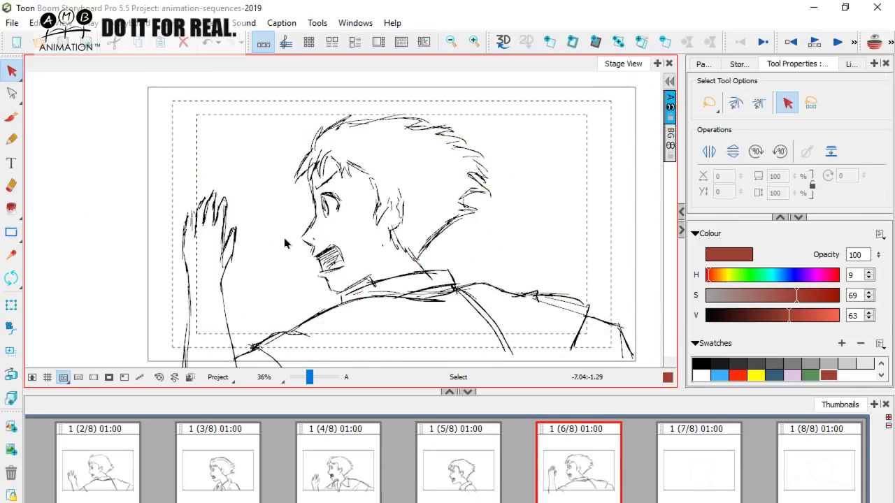
pyautogui.press('Left')
pyautogui.press('Right')
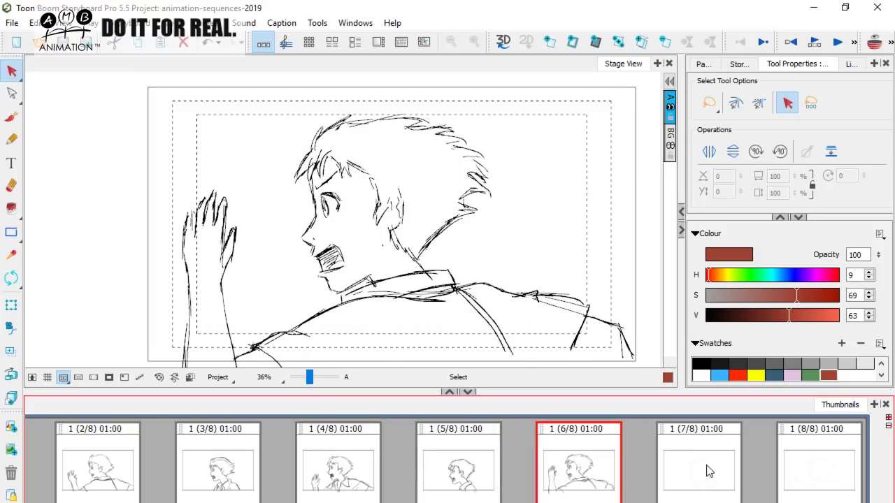
# Open panel 7, choose the black swatch with the Brush tool and compare its rough with panel 6.
pyautogui.click(709, 472)
pyautogui.click(703, 361)
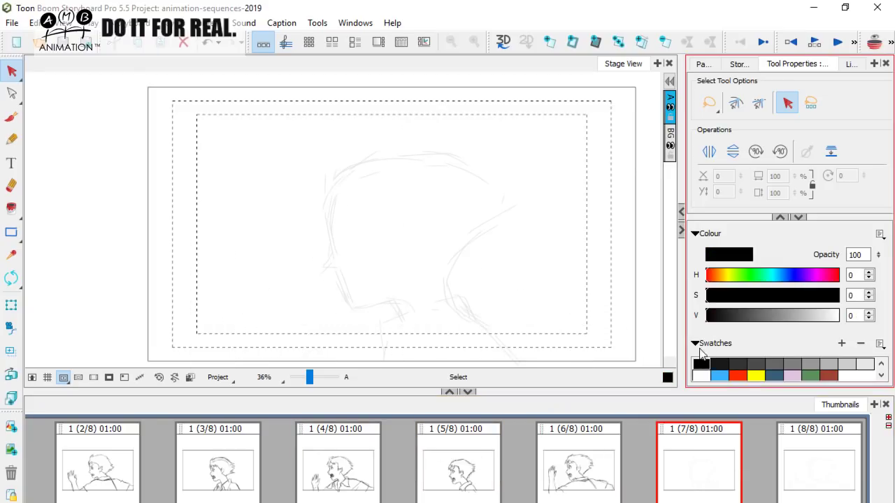
pyautogui.click(12, 118)
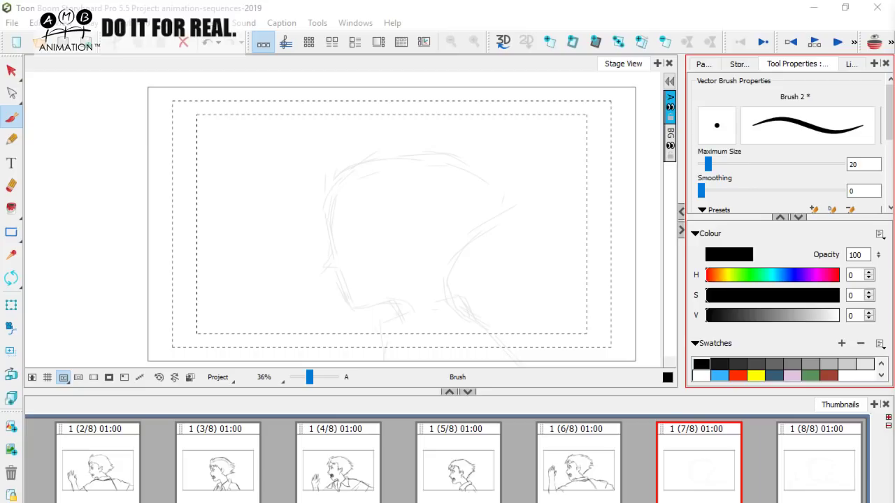
pyautogui.press('Left')
pyautogui.press('Right')
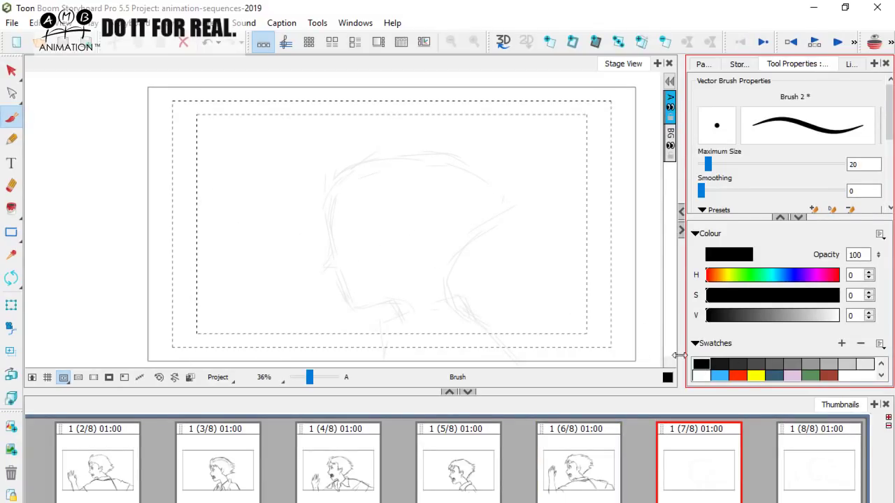
pyautogui.press('Left')
pyautogui.press('Right')
# Draw the forehead and nose profile over the grey rough in panel 7, checking it against panel 6.
pyautogui.moveTo(332, 197); pyautogui.dragTo(328, 213)
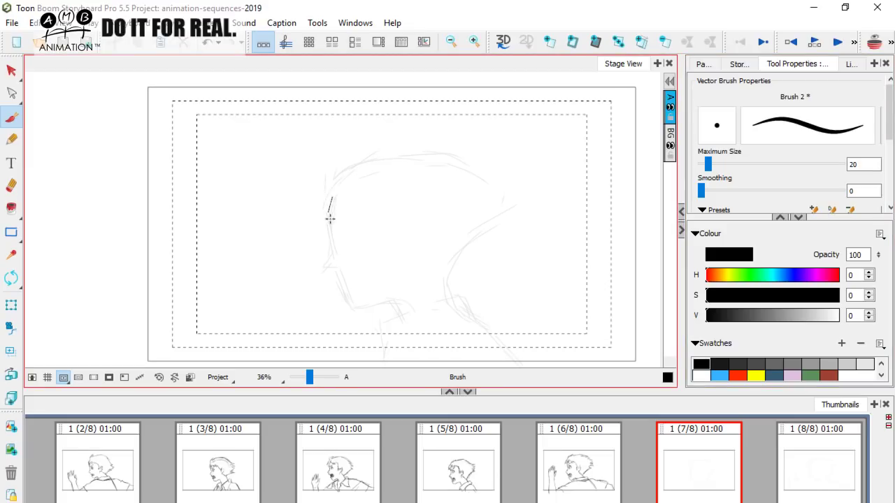
pyautogui.moveTo(332, 199); pyautogui.dragTo(332, 247)
pyautogui.moveTo(326, 214)
pyautogui.mouseDown()
pyautogui.moveTo(329, 262)
pyautogui.moveTo(331, 255)
pyautogui.moveTo(320, 273)
pyautogui.moveTo(333, 285)
pyautogui.mouseUp()
pyautogui.press('Left')
pyautogui.press('Right')
pyautogui.press(',')
pyautogui.press('.')
# Draw the upper lip and the upper edge of the open mouth, flipping to panel 6 for comparison.
pyautogui.moveTo(333, 282); pyautogui.dragTo(351, 281)
pyautogui.moveTo(351, 282); pyautogui.dragTo(359, 287)
pyautogui.press('Left')
pyautogui.press('Right')
pyautogui.press('Left')
pyautogui.press('Right')
pyautogui.press('Left')
pyautogui.press('Right')
# Draw the lower edge of the open mouth and the lower lip, comparing them with panel 6.
pyautogui.moveTo(349, 301); pyautogui.dragTo(360, 298)
pyautogui.press('Left')
pyautogui.press('Right')
pyautogui.press('Left')
pyautogui.press('Right')
pyautogui.press('Left')
pyautogui.press('Right')
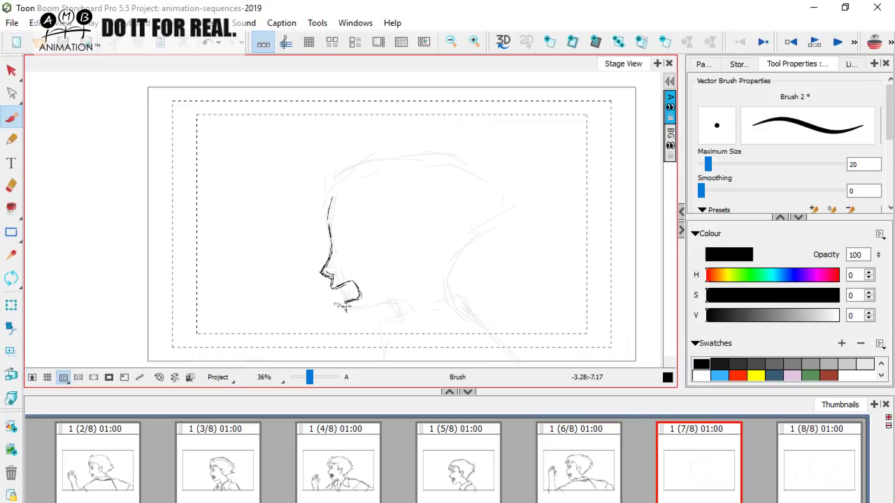
pyautogui.press('Left')
pyautogui.press('Right')
# Draw the chin and jawline and close the front edge of the open mouth.
pyautogui.moveTo(356, 321)
pyautogui.mouseDown()
pyautogui.moveTo(393, 306)
pyautogui.moveTo(401, 315)
pyautogui.mouseUp()
pyautogui.press('Left')
pyautogui.press('Right')
pyautogui.moveTo(338, 287); pyautogui.dragTo(342, 299)
pyautogui.press('Left')
pyautogui.press('Right')
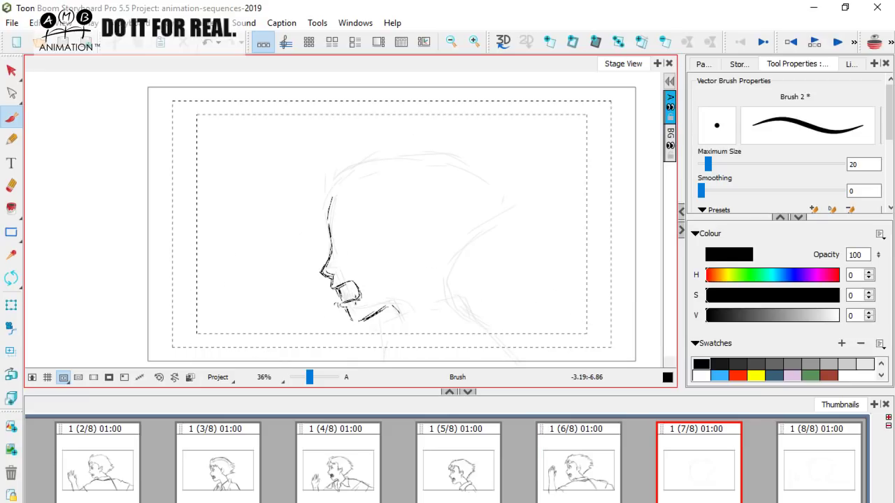
# Fill the open mouth with hatching strokes and check its shape against panel 6.
pyautogui.press('Left')
pyautogui.press('Right')
pyautogui.moveTo(338, 287); pyautogui.dragTo(355, 281)
pyautogui.press('Left')
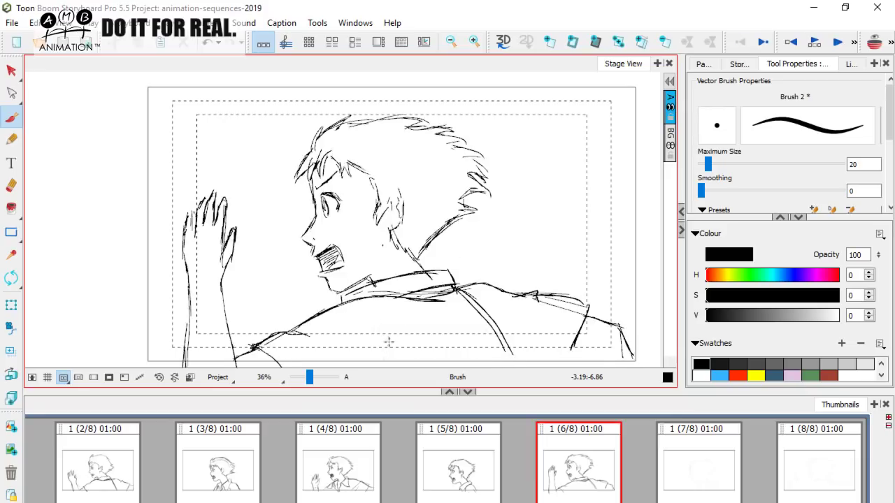
pyautogui.press('Right')
pyautogui.press('Left')
pyautogui.press('Right')
pyautogui.press('Left')
pyautogui.press('Right')
pyautogui.press('Left')
pyautogui.press('Right')
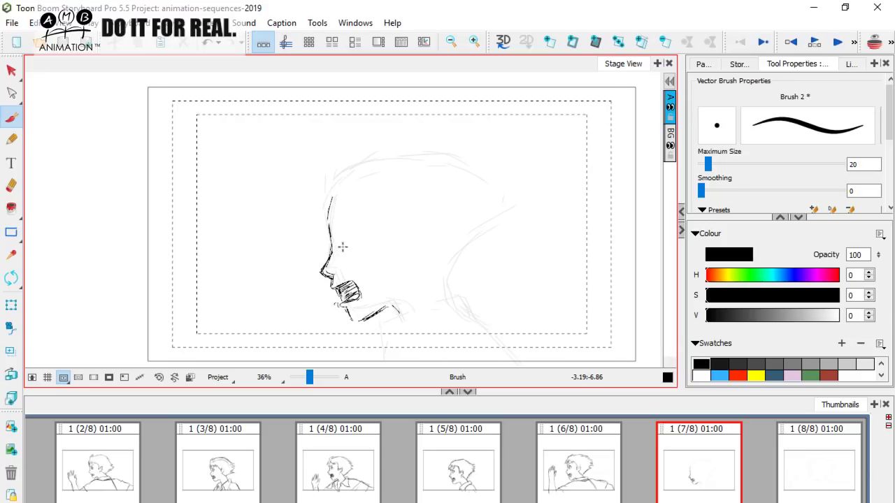
# Draw the eye and the slanted eyebrow behind the face profile, repeatedly comparing their placement with panel 6.
pyautogui.press('Left')
pyautogui.press('Right')
pyautogui.press('Left')
pyautogui.press('Right')
pyautogui.press('Left')
pyautogui.press('Right')
pyautogui.press('Left')
pyautogui.press('Right')
pyautogui.press('Left')
pyautogui.press('Right')
pyautogui.press('Left')
pyautogui.press('Right')
pyautogui.press('Left')
pyautogui.press('Right')
pyautogui.press('Left')
pyautogui.press('Right')
pyautogui.press('Left')
pyautogui.press('Right')
pyautogui.moveTo(318, 217); pyautogui.dragTo(334, 209)
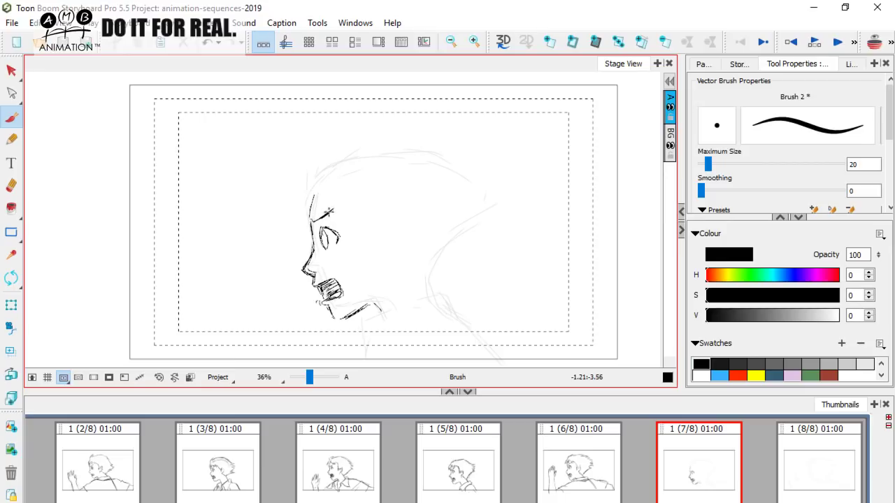
pyautogui.press('Left')
pyautogui.press('Right')
pyautogui.press('Left')
pyautogui.press('Right')
# Reinforce the forehead line and draw the ear's outer edge with a short placement line across the cheek.
pyautogui.moveTo(310, 224); pyautogui.dragTo(315, 186)
pyautogui.press('Left')
pyautogui.press('Right')
pyautogui.moveTo(366, 245)
pyautogui.mouseDown()
pyautogui.moveTo(392, 239)
pyautogui.moveTo(406, 256)
pyautogui.moveTo(401, 247)
pyautogui.mouseUp()
pyautogui.press('Left')
pyautogui.press('Right')
pyautogui.press('Left')
pyautogui.press('Right')
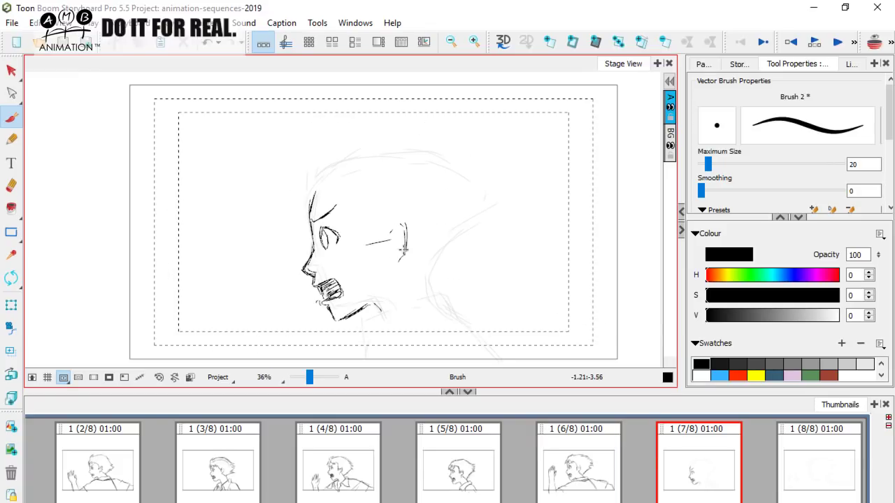
pyautogui.press('Left')
pyautogui.press('Right')
pyautogui.press('Left')
pyautogui.press('Right')
# Draw the lower curve and lobe of the ear, checking them against panel 6.
pyautogui.moveTo(394, 263); pyautogui.dragTo(405, 246)
pyautogui.press('Left')
pyautogui.press('Right')
pyautogui.press('Left')
pyautogui.press('Right')
pyautogui.moveTo(402, 246); pyautogui.dragTo(393, 260)
pyautogui.press('Left')
pyautogui.press('Right')
pyautogui.press('Left')
# Draw the neck line running down from behind the ear and the throat line under the jaw.
pyautogui.moveTo(408, 262)
pyautogui.mouseDown()
pyautogui.moveTo(437, 300)
pyautogui.moveTo(417, 237)
pyautogui.mouseUp()
pyautogui.press('Right')
pyautogui.press('space')
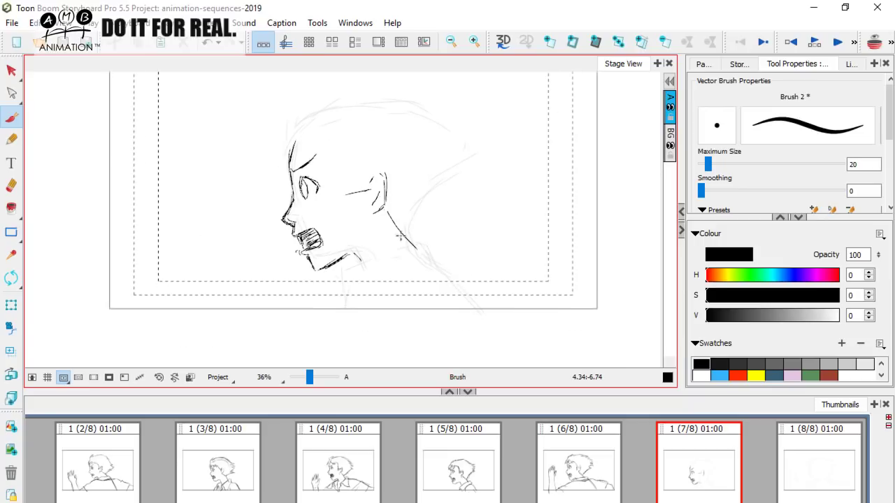
pyautogui.press('Left')
pyautogui.press('Right')
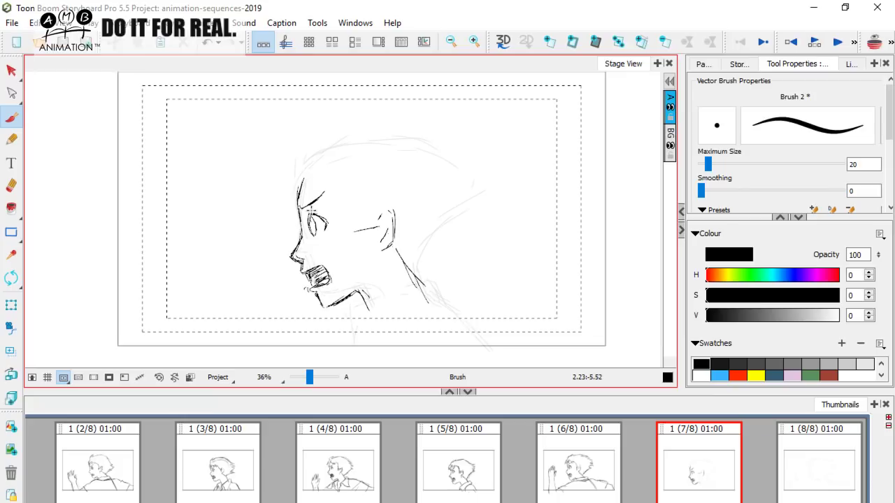
# Draw the spiky tufts at the front of the hair above the forehead, comparing them with panel 6.
pyautogui.moveTo(298, 188)
pyautogui.mouseDown()
pyautogui.moveTo(304, 135)
pyautogui.moveTo(309, 152)
pyautogui.moveTo(306, 133)
pyautogui.moveTo(330, 123)
pyautogui.moveTo(385, 130)
pyautogui.mouseUp()
pyautogui.press('Left')
pyautogui.press('Right')
pyautogui.press('Left')
pyautogui.press('Right')
pyautogui.press('Left')
pyautogui.press('Right')
pyautogui.press('Left')
pyautogui.press('Left')
pyautogui.press('Right')
# Draw the hair outline over the crown and down the spiky back of the head to the nape, checking against panel 6.
pyautogui.moveTo(401, 137)
pyautogui.mouseDown()
pyautogui.moveTo(467, 147)
pyautogui.moveTo(429, 140)
pyautogui.moveTo(450, 145)
pyautogui.moveTo(432, 148)
pyautogui.moveTo(454, 150)
pyautogui.moveTo(444, 157)
pyautogui.moveTo(482, 166)
pyautogui.moveTo(466, 166)
pyautogui.moveTo(474, 168)
pyautogui.moveTo(454, 186)
pyautogui.moveTo(479, 191)
pyautogui.moveTo(450, 212)
pyautogui.moveTo(470, 209)
pyautogui.moveTo(451, 226)
pyautogui.moveTo(465, 224)
pyautogui.moveTo(415, 277)
pyautogui.mouseUp()
pyautogui.press('Left')
pyautogui.press('Right')
pyautogui.press('Left')
pyautogui.press('Right')
pyautogui.press('Left')
pyautogui.press('Right')
pyautogui.press('Left')
pyautogui.press('Right')
pyautogui.press('Left')
pyautogui.press('Right')
pyautogui.press('Left')
pyautogui.press('Right')
# Draw the pointed fringe strands over the forehead, checking their placement against panel 6.
pyautogui.moveTo(301, 178); pyautogui.dragTo(290, 195)
pyautogui.press('Left')
pyautogui.press('Right')
pyautogui.moveTo(313, 183)
pyautogui.mouseDown()
pyautogui.moveTo(321, 175)
pyautogui.moveTo(332, 185)
pyautogui.mouseUp()
pyautogui.press('Left')
pyautogui.press('Right')
pyautogui.press('Left')
pyautogui.press('Right')
# Draw the rear fringe strand and the hairline sloping from the temple toward the ear.
pyautogui.moveTo(334, 175); pyautogui.dragTo(356, 191)
pyautogui.press('Left')
pyautogui.press('Right')
pyautogui.press('Left')
pyautogui.press('Right')
pyautogui.moveTo(366, 202); pyautogui.dragTo(362, 210)
pyautogui.press('Left')
pyautogui.press('Right')
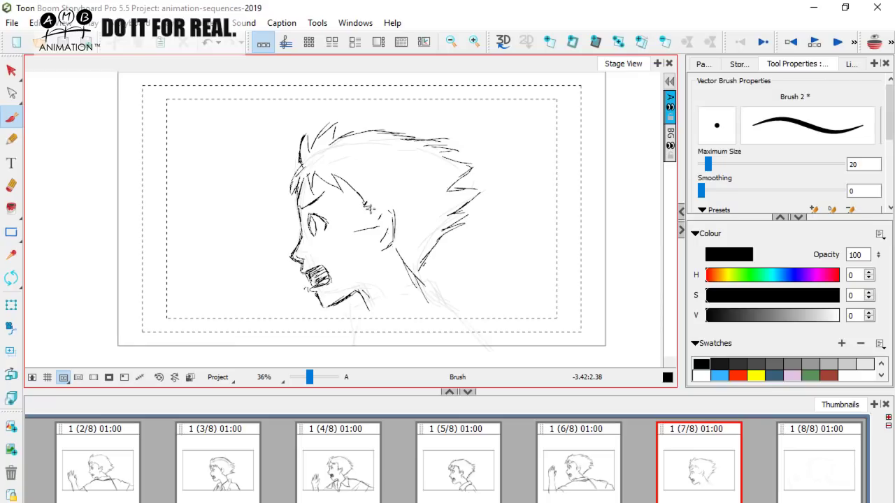
# Draw the sideburn in front of the ear and compare it with panel 6.
pyautogui.moveTo(375, 212)
pyautogui.mouseDown()
pyautogui.moveTo(387, 210)
pyautogui.moveTo(364, 240)
pyautogui.mouseUp()
pyautogui.press('Left')
pyautogui.press('Right')
pyautogui.press('Left')
pyautogui.press('Right')
pyautogui.press('Left')
pyautogui.press('Right')
# Reinforce the jaw line behind the chin and check it against panel 6.
pyautogui.press('space')
pyautogui.moveTo(464, 287); pyautogui.dragTo(447, 232)
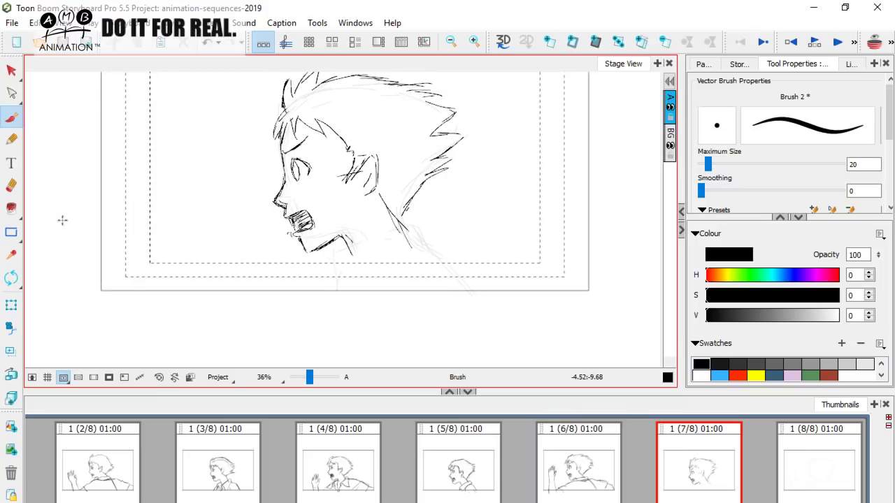
pyautogui.hotkey('alt', 'e')
pyautogui.hotkey('alt', 'b')
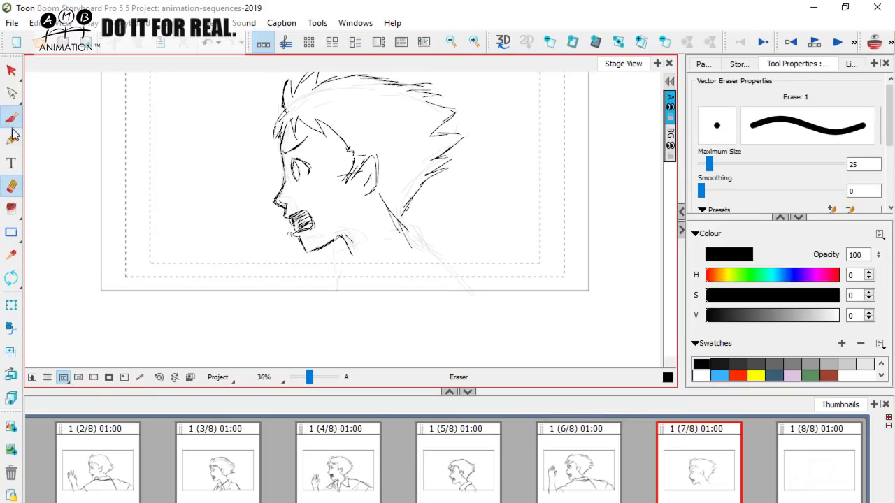
pyautogui.press('Left')
pyautogui.press('Right')
pyautogui.moveTo(309, 252); pyautogui.dragTo(341, 238)
pyautogui.press('Left')
pyautogui.press('Right')
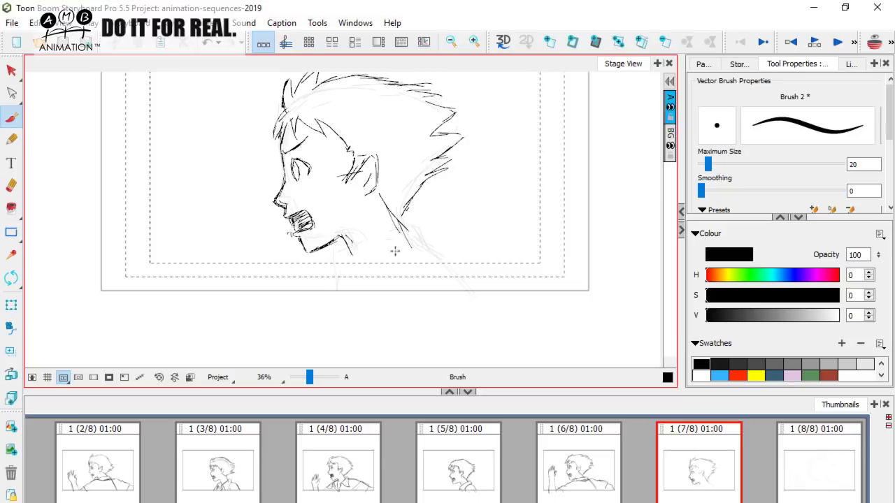
# Draw the shirt collar's upper edge from the throat across the neck to the nape.
pyautogui.press('space')
pyautogui.moveTo(421, 208); pyautogui.dragTo(418, 208)
pyautogui.press('Left')
pyautogui.press('Right')
pyautogui.press('Left')
pyautogui.press('Right')
pyautogui.moveTo(356, 248); pyautogui.dragTo(413, 228)
pyautogui.press('Left')
pyautogui.press('Right')
pyautogui.moveTo(415, 229)
pyautogui.mouseDown()
pyautogui.moveTo(423, 241)
pyautogui.moveTo(410, 224)
pyautogui.mouseUp()
# Draw the collar's front and lower edge with the chest line running down from it.
pyautogui.moveTo(332, 257)
pyautogui.mouseDown()
pyautogui.moveTo(336, 294)
pyautogui.moveTo(382, 266)
pyautogui.moveTo(411, 265)
pyautogui.mouseUp()
pyautogui.press('Left')
pyautogui.press('Right')
pyautogui.press('Left')
pyautogui.press('Right')
pyautogui.press('Left')
pyautogui.press('Right')
pyautogui.moveTo(346, 271); pyautogui.dragTo(337, 310)
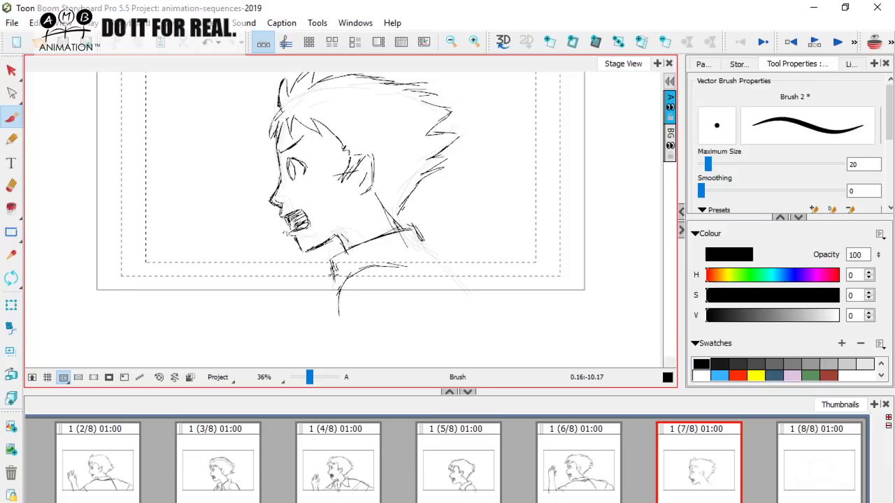
# Add a short arm line below the collar and close the collar's lower edge at the back of the neck.
pyautogui.moveTo(405, 294); pyautogui.dragTo(412, 314)
pyautogui.press('Left')
pyautogui.press('Right')
pyautogui.press('Left')
pyautogui.press('Right')
pyautogui.press('Left')
pyautogui.press('Right')
pyautogui.press('Left')
pyautogui.press('Right')
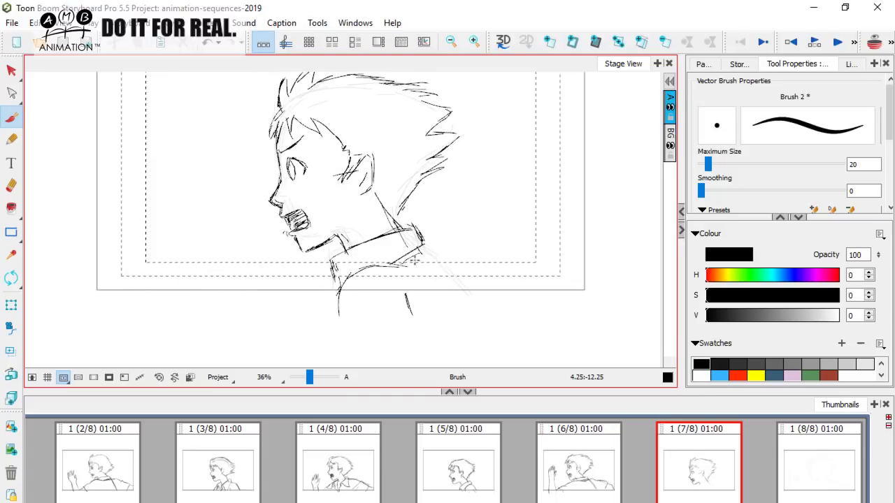
# Draw the back and shoulder lines sloping down from the rear of the collar.
pyautogui.press('Left')
pyautogui.press('Right')
pyautogui.moveTo(423, 254)
pyautogui.mouseDown()
pyautogui.moveTo(478, 319)
pyautogui.moveTo(438, 260)
pyautogui.moveTo(471, 298)
pyautogui.mouseUp()
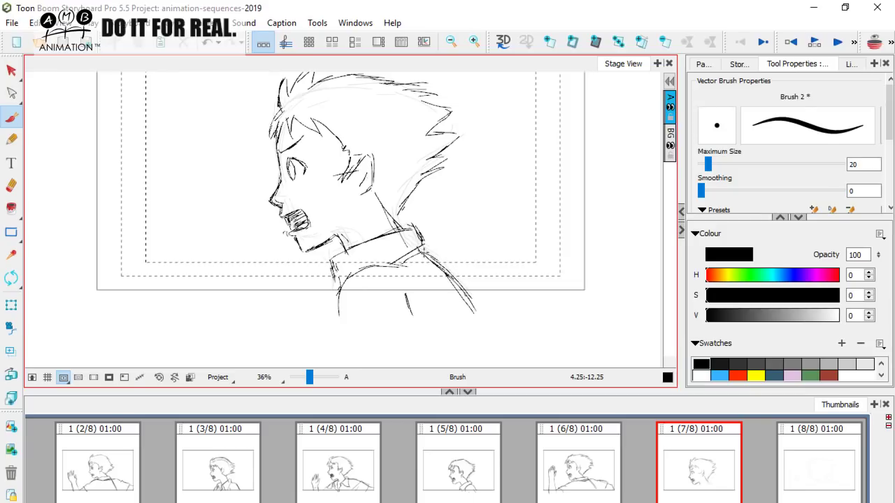
pyautogui.moveTo(426, 256); pyautogui.dragTo(495, 303)
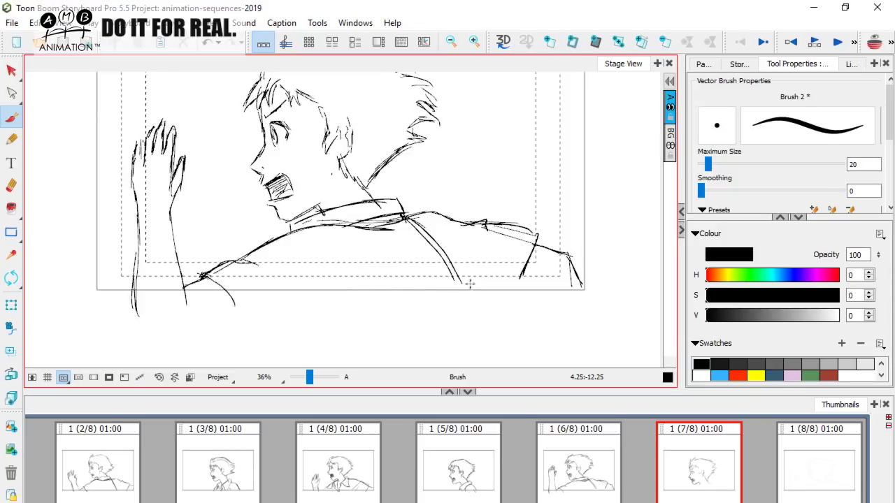
# Select all of panel 7's drawing, scale it down slightly, and compare its size with panel 6.
pyautogui.moveTo(342, 248); pyautogui.dragTo(366, 295)
pyautogui.click(12, 70)
pyautogui.moveTo(311, 380); pyautogui.dragTo(310, 380)
pyautogui.press('Left')
pyautogui.press('Right')
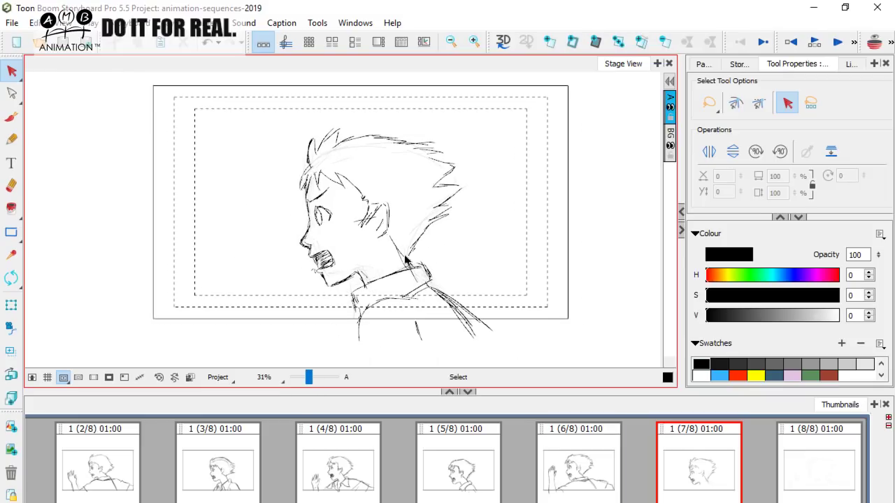
pyautogui.hotkey('ctrl', 'a')
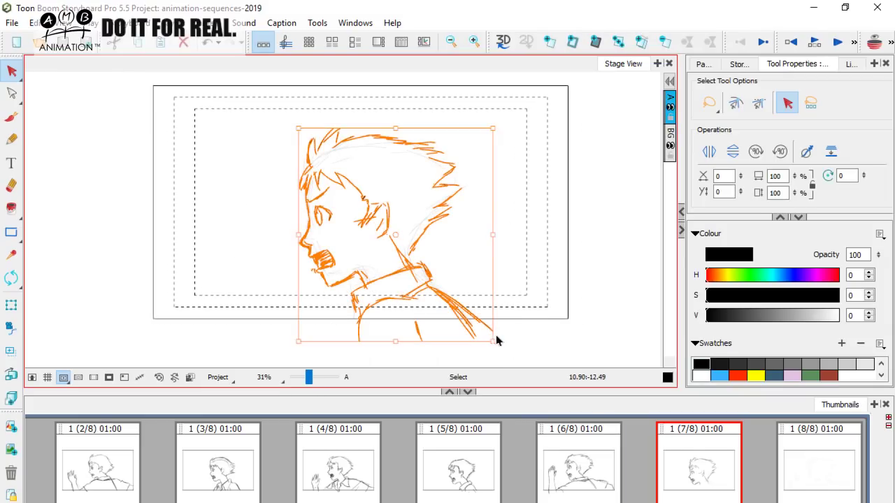
pyautogui.click(532, 220)
pyautogui.press('Left')
pyautogui.press('Right')
pyautogui.press('Left')
pyautogui.press('Right')
pyautogui.press('Left')
pyautogui.press('Right')
pyautogui.press('Left')
pyautogui.press('Right')
pyautogui.press('Left')
pyautogui.press('Right')
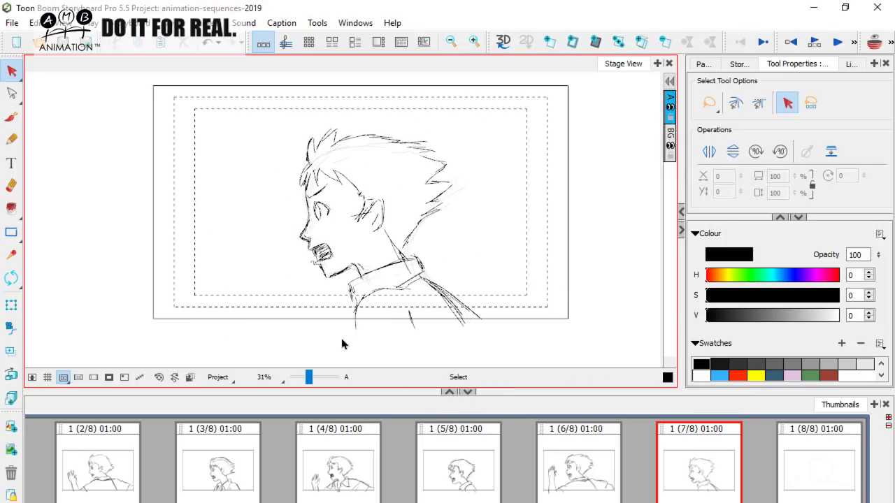
# Reinforce the collar's front edge with the Brush and check it against panel 6.
pyautogui.hotkey('alt', 'b')
pyautogui.moveTo(307, 377); pyautogui.dragTo(310, 376)
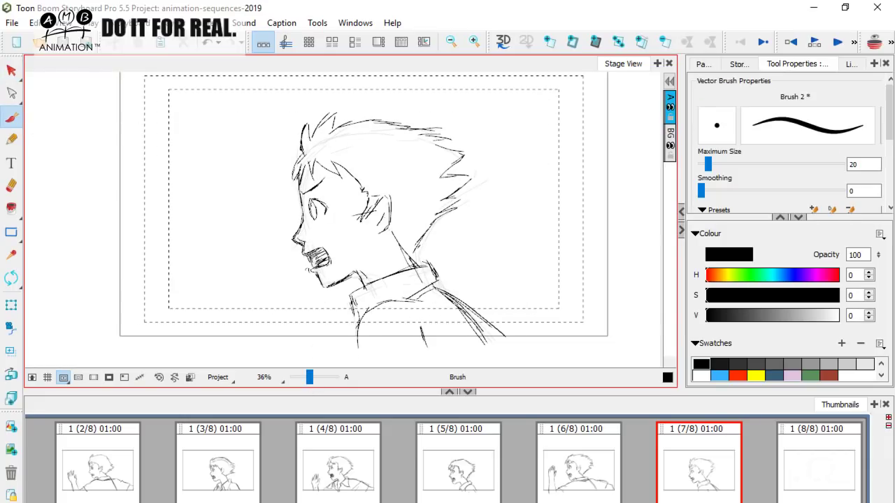
pyautogui.moveTo(531, 298); pyautogui.dragTo(521, 304)
pyautogui.press('Left')
pyautogui.press('Right')
pyautogui.press('Left')
pyautogui.press('Right')
pyautogui.moveTo(385, 325); pyautogui.dragTo(387, 313)
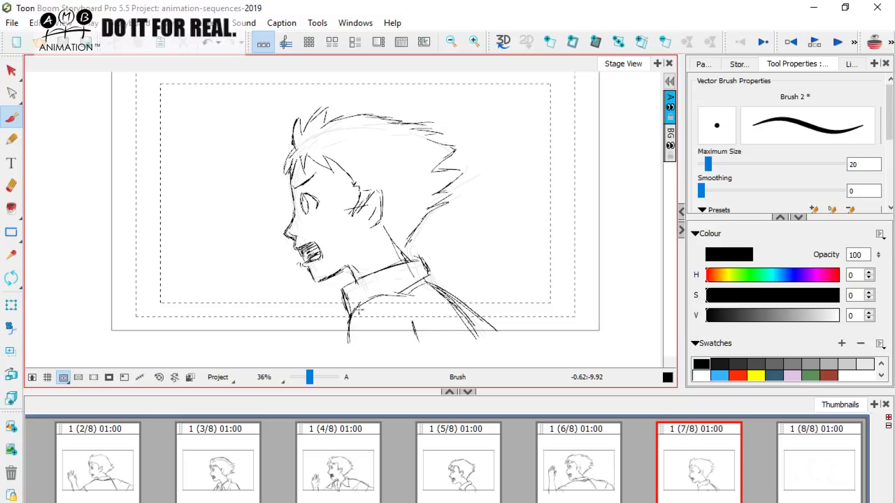
pyautogui.press('Left')
pyautogui.press('Right')
pyautogui.press('Left')
pyautogui.press('Right')
# Review the head turn across panels 2 to 7 in order and examine panel 7 up close.
pyautogui.click(128, 453)
pyautogui.click(221, 448)
pyautogui.click(335, 446)
pyautogui.click(458, 445)
pyautogui.click(574, 446)
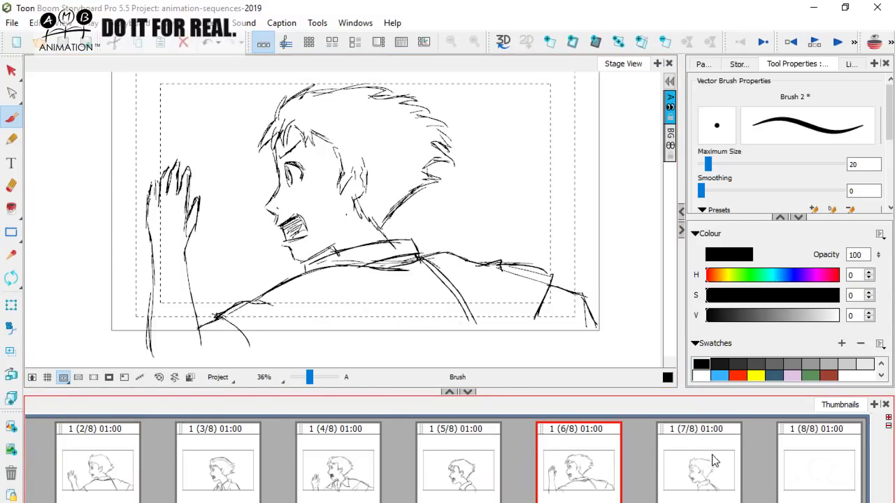
pyautogui.click(711, 455)
pyautogui.click(183, 442)
pyautogui.click(482, 444)
pyautogui.click(581, 448)
pyautogui.click(684, 455)
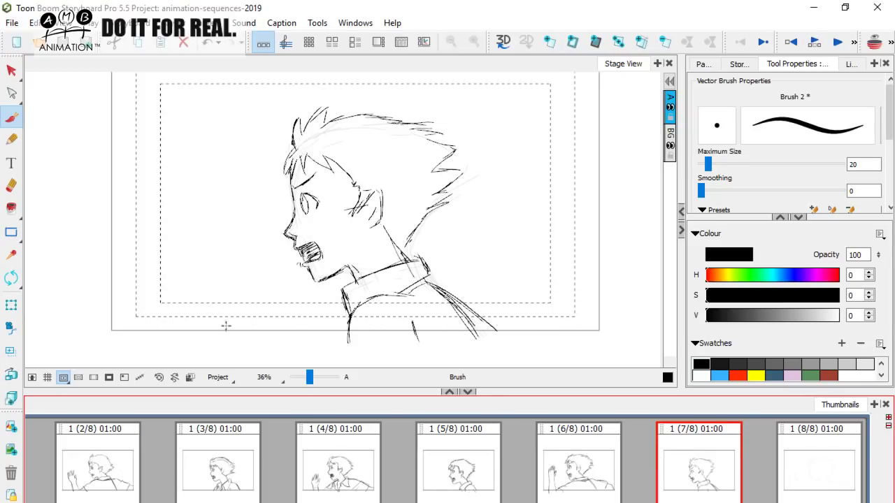
pyautogui.moveTo(310, 377); pyautogui.dragTo(312, 377)
pyautogui.press('f')
pyautogui.press('g')
pyautogui.press('f')
pyautogui.press('g')
pyautogui.moveTo(311, 378); pyautogui.dragTo(310, 378)
pyautogui.press('space')
pyautogui.moveTo(384, 326); pyautogui.dragTo(379, 348)
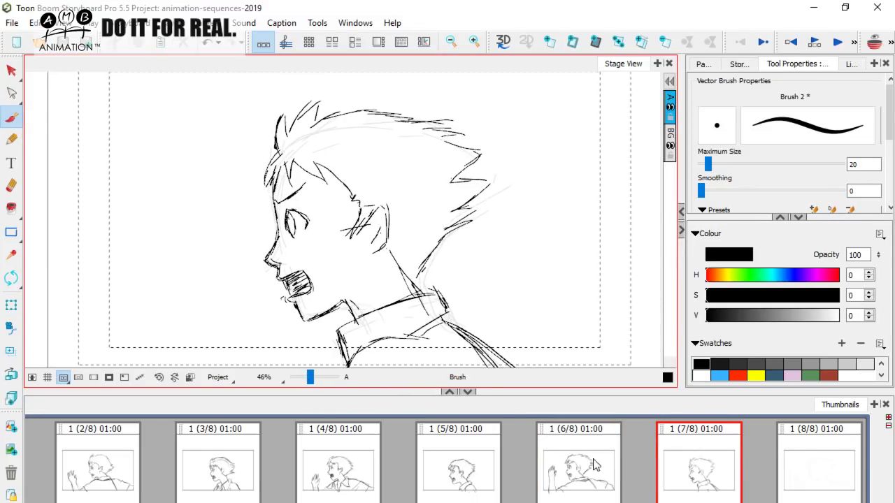
pyautogui.moveTo(310, 377); pyautogui.dragTo(309, 378)
# Open panel 8 and draw the forehead line over the rough, using panel 7 as reference.
pyautogui.click(817, 486)
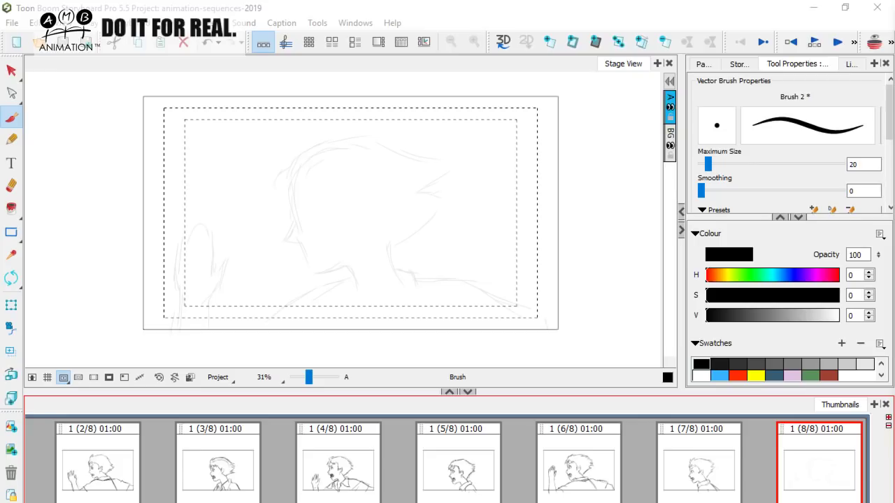
pyautogui.click(16, 120)
pyautogui.moveTo(308, 377); pyautogui.dragTo(310, 378)
pyautogui.click(16, 115)
pyautogui.press('space')
pyautogui.moveTo(351, 265); pyautogui.dragTo(325, 259)
pyautogui.press('Left')
pyautogui.press('Right')
pyautogui.press('Left')
pyautogui.press('Right')
pyautogui.press('Left')
pyautogui.press('Right')
pyautogui.moveTo(244, 171); pyautogui.dragTo(249, 155)
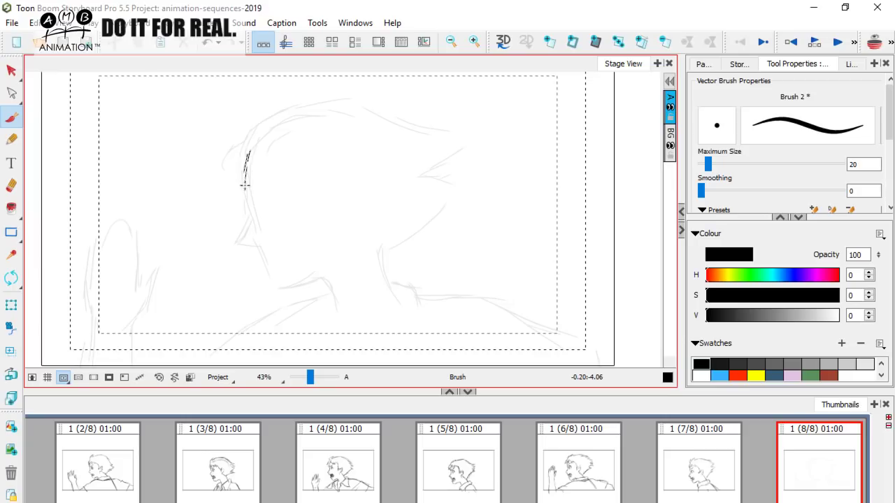
# Draw the line from the brow down the nose bridge, compare it with panel 7, and erase the excess at the bend.
pyautogui.moveTo(243, 181); pyautogui.dragTo(242, 234)
pyautogui.press('Left')
pyautogui.press('Right')
pyautogui.press('Left')
pyautogui.press('Right')
pyautogui.press('Left')
pyautogui.press('Right')
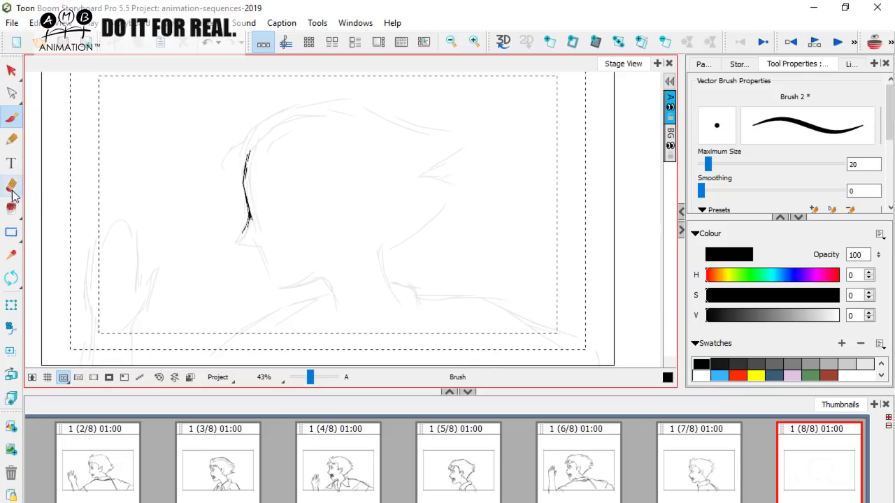
pyautogui.click(11, 186)
pyautogui.click(11, 117)
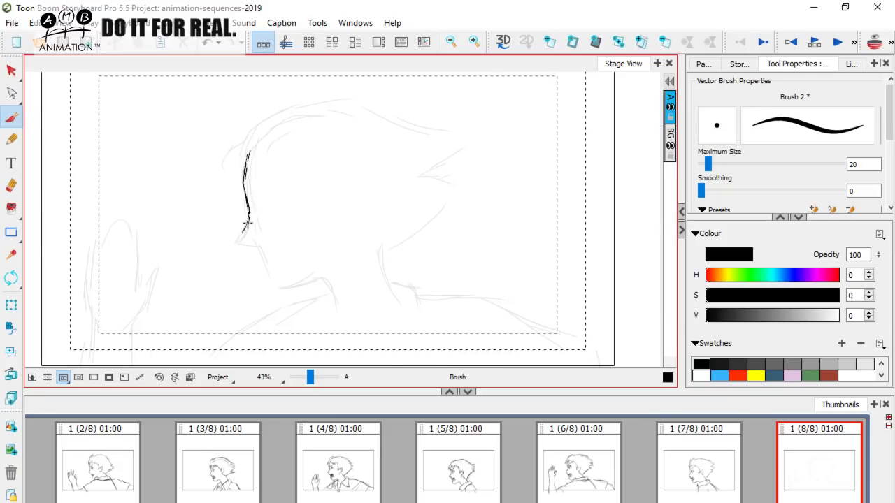
# Draw the nose tip and upper lip over the rough profile in panel 8, comparing repeatedly with the previous panel.
pyautogui.moveTo(239, 238); pyautogui.dragTo(254, 244)
pyautogui.press('Left')
pyautogui.press('Right')
pyautogui.press('Left')
pyautogui.press('Right')
pyautogui.press('Left')
pyautogui.press('Right')
pyautogui.press('Left')
pyautogui.press('Right')
pyautogui.press('Left')
pyautogui.press('Right')
pyautogui.press('Left')
pyautogui.press('Right')
pyautogui.press('Left')
pyautogui.press('Right')
pyautogui.press('Left')
pyautogui.press('Right')
# Draw the wide-open mouth below the nose and refine its edges and interior hatching.
pyautogui.moveTo(263, 263); pyautogui.dragTo(266, 275)
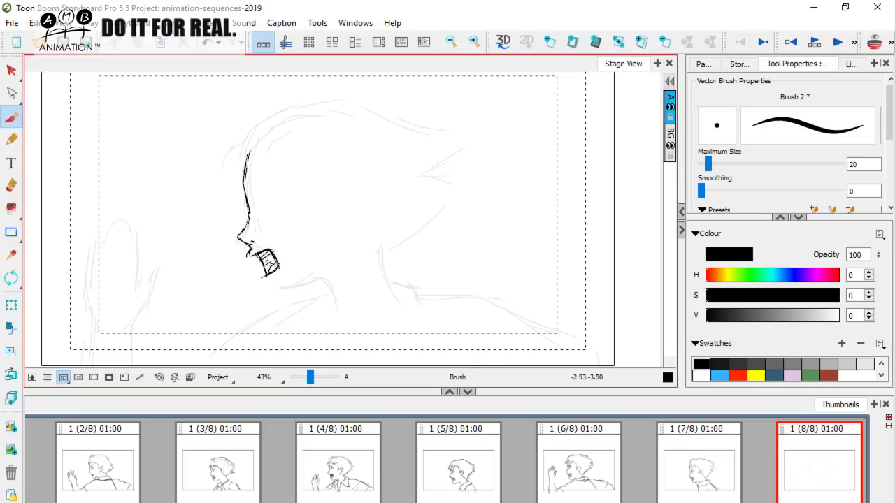
pyautogui.hotkey('alt', 'e')
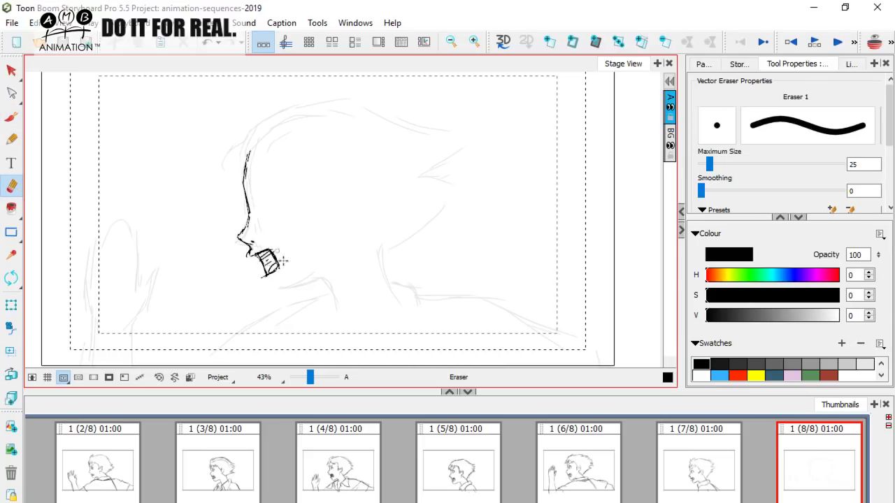
pyautogui.hotkey('alt', 'b')
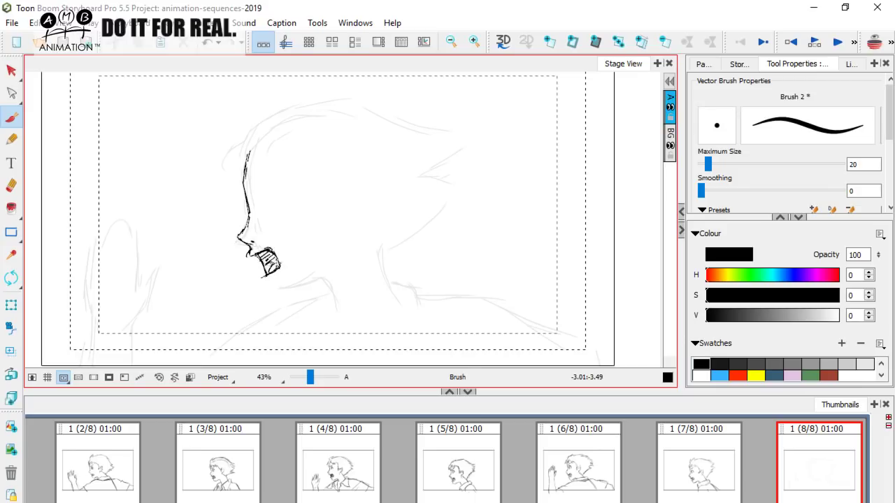
# Draw the lower lip, chin and jaw line, checking them against the previous panel.
pyautogui.moveTo(266, 276); pyautogui.dragTo(274, 290)
pyautogui.press('Left')
pyautogui.press('Right')
pyautogui.moveTo(281, 295); pyautogui.dragTo(312, 281)
pyautogui.press('Left')
pyautogui.press('Right')
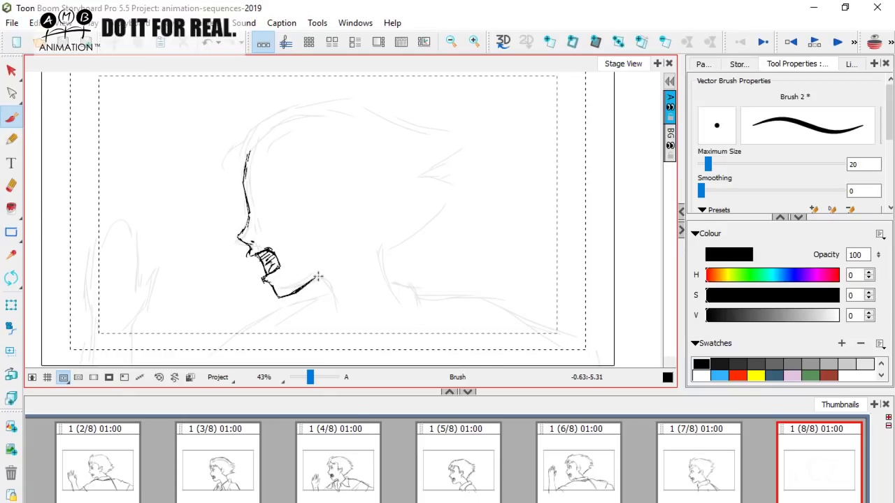
# Draw the outline of the wide-open eye with its curved upper lid, matching it to the previous panel.
pyautogui.press('Left')
pyautogui.press('Right')
pyautogui.press('Left')
pyautogui.press('Right')
pyautogui.press('Left')
pyautogui.press('Right')
pyautogui.press('Left')
pyautogui.press('Right')
pyautogui.moveTo(258, 190); pyautogui.dragTo(264, 218)
pyautogui.press('Left')
pyautogui.press('Right')
pyautogui.moveTo(260, 189); pyautogui.dragTo(275, 197)
pyautogui.press('Left')
pyautogui.press('Right')
pyautogui.press('Left')
pyautogui.press('Right')
# Clean up the inside of the eye with the Eraser and brush in the narrow iris.
pyautogui.hotkey('alt', 'e')
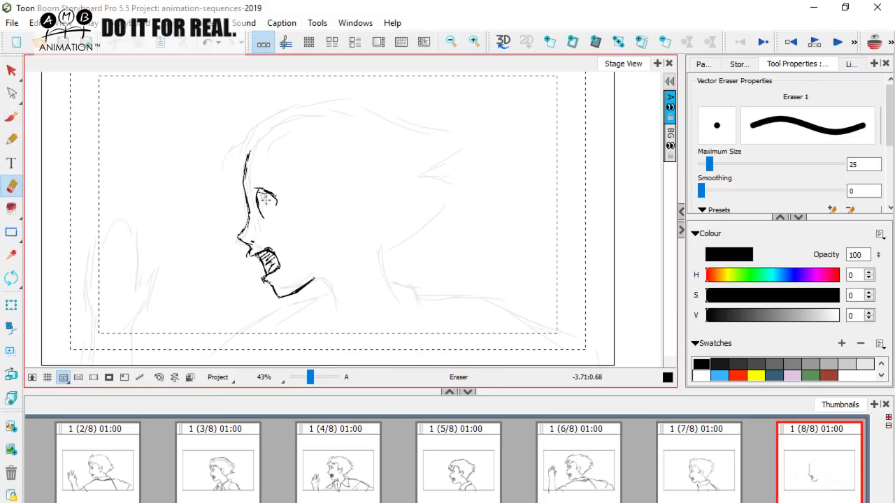
pyautogui.hotkey('alt', 'b')
pyautogui.press('Left')
pyautogui.press('Right')
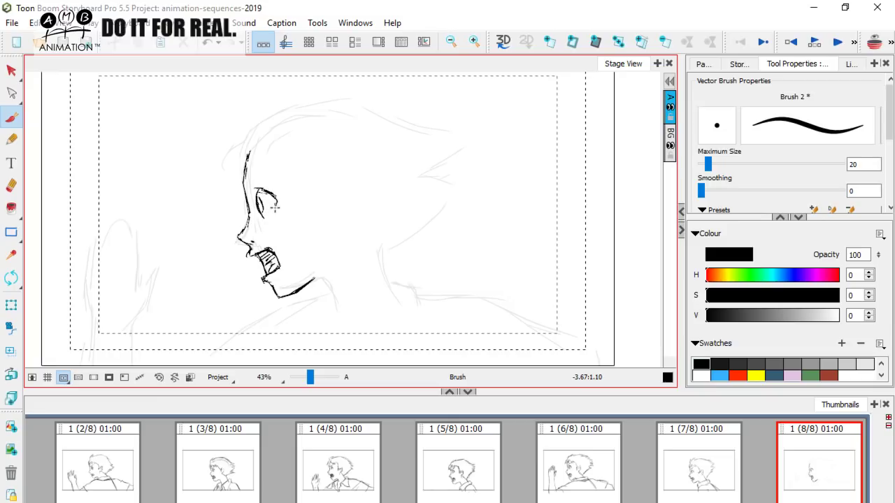
# Draw the slanted eyebrow and the first hair strands on the forehead, flipping between panels to keep them consistent.
pyautogui.press('Left')
pyautogui.press('Right')
pyautogui.press('Left')
pyautogui.press('Right')
pyautogui.press('Left')
pyautogui.press('Right')
pyautogui.press('Left')
pyautogui.press('Right')
pyautogui.press('Left')
pyautogui.press('Right')
pyautogui.press('Left')
pyautogui.press('Right')
pyautogui.press('Left')
pyautogui.press('Right')
pyautogui.press(',')
pyautogui.press('.')
pyautogui.press(',')
pyautogui.press('.')
pyautogui.moveTo(263, 163); pyautogui.dragTo(269, 177)
pyautogui.press(',')
pyautogui.press('.')
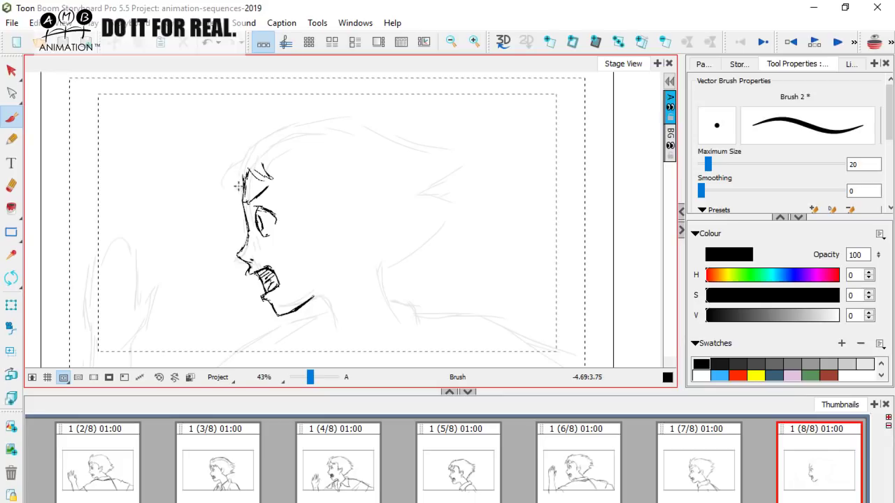
# Draw the fringe over the forehead, the spiky tuft above it and the hair contour to the top of the head.
pyautogui.moveTo(237, 179); pyautogui.dragTo(238, 194)
pyautogui.moveTo(240, 161)
pyautogui.mouseDown()
pyautogui.moveTo(231, 186)
pyautogui.moveTo(237, 149)
pyautogui.moveTo(255, 122)
pyautogui.moveTo(282, 109)
pyautogui.mouseUp()
pyautogui.press(',')
pyautogui.press('.')
pyautogui.press(',')
pyautogui.press('.')
pyautogui.press(',')
pyautogui.press('.')
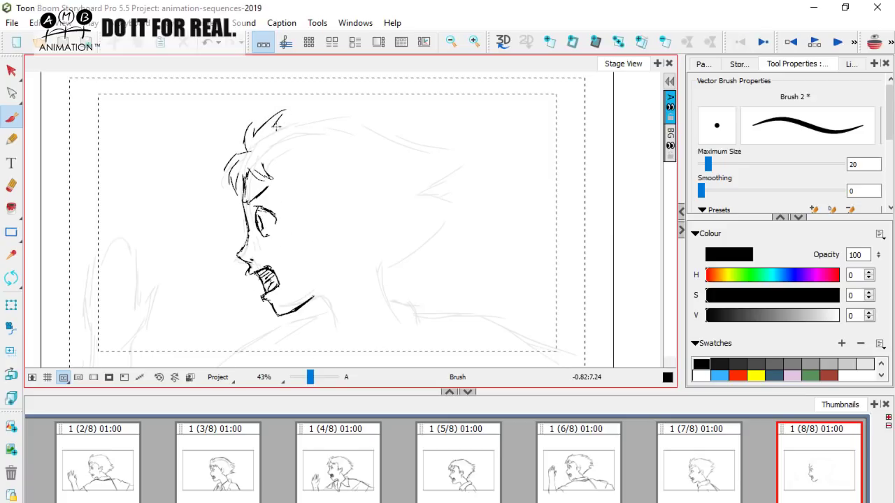
pyautogui.press(',')
pyautogui.press('.')
pyautogui.moveTo(274, 128); pyautogui.dragTo(346, 115)
pyautogui.press(',')
pyautogui.press('.')
# Draw the front neck line curving down from the end of the jaw.
pyautogui.press('space')
pyautogui.moveTo(449, 218); pyautogui.dragTo(424, 194)
pyautogui.press(',')
pyautogui.press('.')
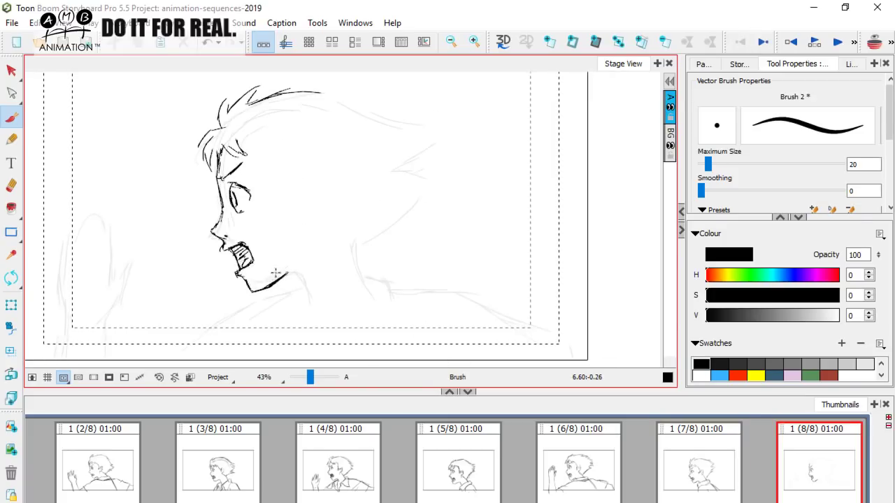
pyautogui.moveTo(288, 276); pyautogui.dragTo(305, 302)
pyautogui.press(',')
pyautogui.press('.')
# Draw the top edge of the ear, placing it by comparison with the previous panel.
pyautogui.press(',')
pyautogui.press('.')
pyautogui.press(',')
pyautogui.press('.')
pyautogui.press(',')
pyautogui.press('.')
pyautogui.press(',')
pyautogui.press('.')
pyautogui.moveTo(296, 190); pyautogui.dragTo(318, 185)
pyautogui.press(',')
pyautogui.press('.')
# Draw the hairline from the forehead to the temple and add the pointed sideburn in front of the ear.
pyautogui.moveTo(240, 141)
pyautogui.mouseDown()
pyautogui.moveTo(278, 161)
pyautogui.moveTo(292, 182)
pyautogui.moveTo(284, 209)
pyautogui.mouseUp()
pyautogui.press(',')
pyautogui.press('.')
pyautogui.press(',')
pyautogui.moveTo(285, 208)
pyautogui.mouseDown()
pyautogui.moveTo(292, 196)
pyautogui.moveTo(291, 209)
pyautogui.mouseUp()
pyautogui.press('.')
# Complete the lower part of the ear and draw its inner fold.
pyautogui.moveTo(291, 209)
pyautogui.mouseDown()
pyautogui.moveTo(313, 180)
pyautogui.moveTo(323, 205)
pyautogui.moveTo(322, 197)
pyautogui.moveTo(306, 227)
pyautogui.mouseUp()
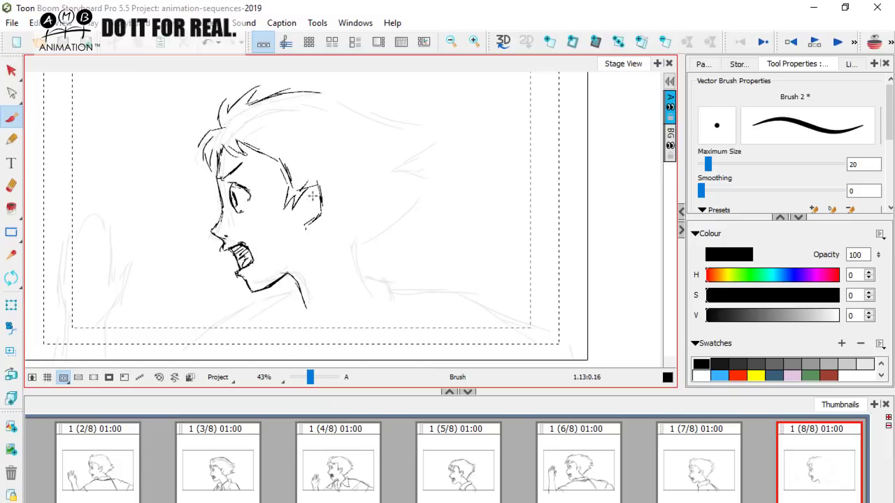
pyautogui.moveTo(308, 195); pyautogui.dragTo(310, 209)
pyautogui.press('Left')
pyautogui.press('Right')
# Draw the hair contour from the crown down the back of the head to the upper spike.
pyautogui.moveTo(314, 98); pyautogui.dragTo(381, 127)
pyautogui.press('Left')
pyautogui.press('Right')
pyautogui.moveTo(320, 94); pyautogui.dragTo(419, 132)
pyautogui.press('Left')
pyautogui.press('Right')
pyautogui.press('Left')
pyautogui.press('Right')
# Draw the pointed middle hair spikes at the back of the head.
pyautogui.moveTo(385, 159)
pyautogui.mouseDown()
pyautogui.moveTo(409, 145)
pyautogui.moveTo(378, 165)
pyautogui.moveTo(403, 166)
pyautogui.moveTo(376, 166)
pyautogui.moveTo(394, 172)
pyautogui.moveTo(378, 176)
pyautogui.moveTo(427, 178)
pyautogui.mouseUp()
pyautogui.press('Left')
pyautogui.press('Right')
pyautogui.press('Left')
pyautogui.press('Right')
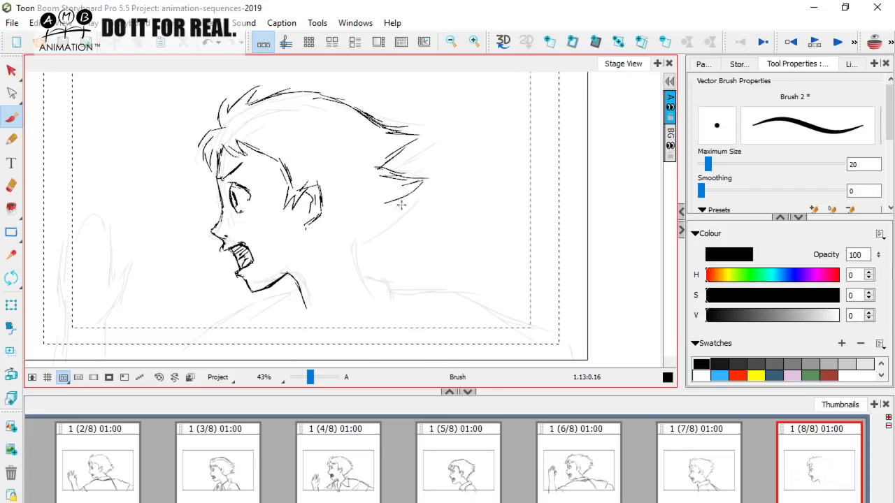
# Draw the lower hair spike at the back of the head and taper the hair to the nape.
pyautogui.moveTo(382, 206)
pyautogui.mouseDown()
pyautogui.moveTo(404, 211)
pyautogui.moveTo(381, 223)
pyautogui.mouseUp()
pyautogui.press('Left')
pyautogui.press('Right')
pyautogui.press('Left')
pyautogui.press('Right')
pyautogui.moveTo(370, 227); pyautogui.dragTo(345, 246)
pyautogui.press('Left')
pyautogui.press('Right')
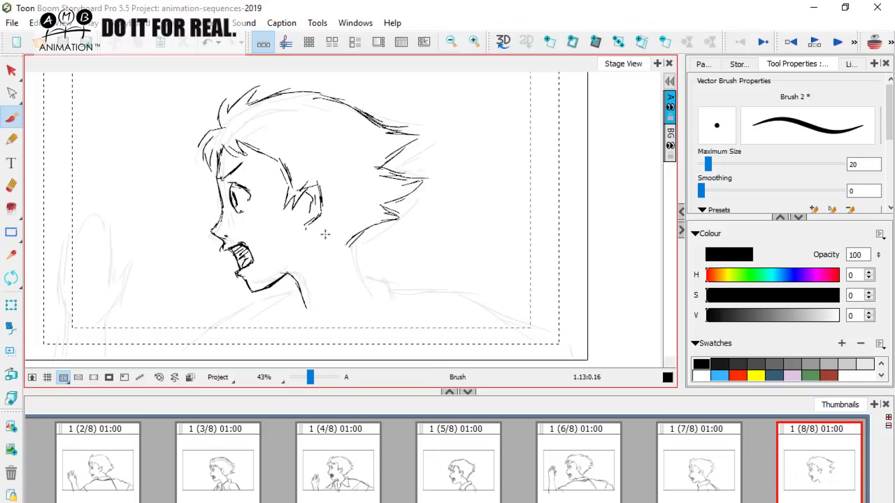
# Join the ear to the nape with a hairline and draw the back of the neck.
pyautogui.moveTo(305, 225); pyautogui.dragTo(343, 246)
pyautogui.press('space')
pyautogui.moveTo(382, 216); pyautogui.dragTo(355, 186)
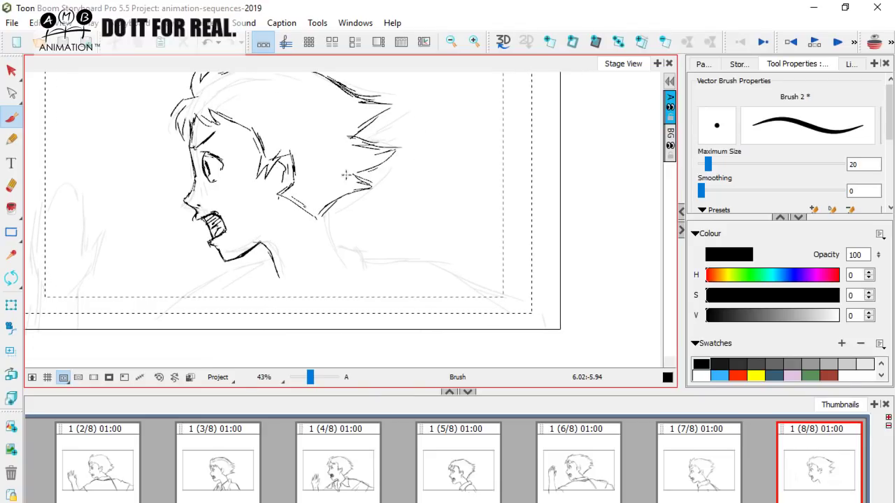
pyautogui.moveTo(319, 216); pyautogui.dragTo(340, 256)
pyautogui.press('space')
pyautogui.moveTo(314, 329); pyautogui.dragTo(333, 353)
pyautogui.moveTo(312, 382); pyautogui.dragTo(311, 383)
pyautogui.press('Left')
pyautogui.press('Right')
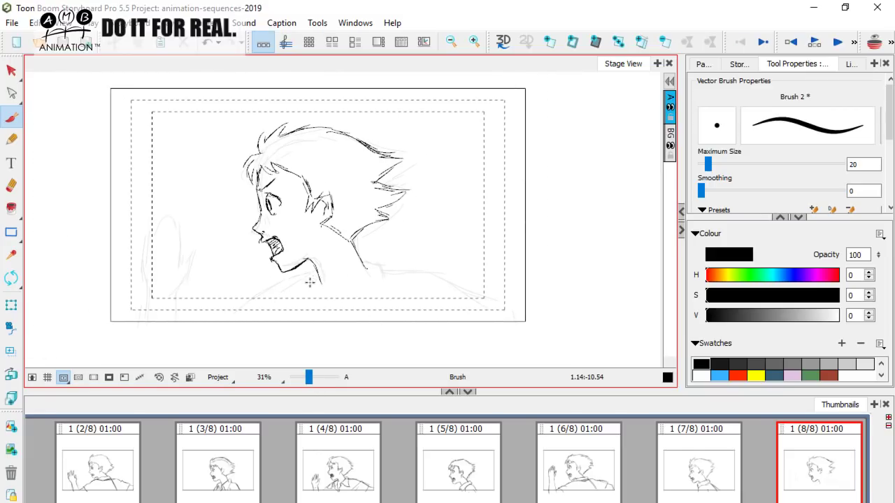
# Draw the front and rear shoulder lines over the rough sketch, comparing them with the previous panel.
pyautogui.moveTo(305, 281); pyautogui.dragTo(256, 298)
pyautogui.moveTo(362, 268)
pyautogui.mouseDown()
pyautogui.moveTo(425, 267)
pyautogui.moveTo(447, 283)
pyautogui.mouseUp()
pyautogui.press('Left')
pyautogui.press('Right')
pyautogui.moveTo(306, 282)
pyautogui.mouseDown()
pyautogui.moveTo(250, 304)
pyautogui.moveTo(262, 316)
pyautogui.moveTo(224, 331)
pyautogui.mouseUp()
pyautogui.press('Left')
pyautogui.press('Right')
pyautogui.press('Left')
pyautogui.press('Right')
# Shift the drawn character slightly up and toward its facing direction to align with the previous panel.
pyautogui.click(12, 71)
pyautogui.moveTo(351, 241); pyautogui.dragTo(347, 236)
pyautogui.press('Left')
pyautogui.press('Right')
pyautogui.click(11, 118)
# Draw the shirt collar and front opening below the neck, plus the collar lines behind it.
pyautogui.press('Left')
pyautogui.press('Right')
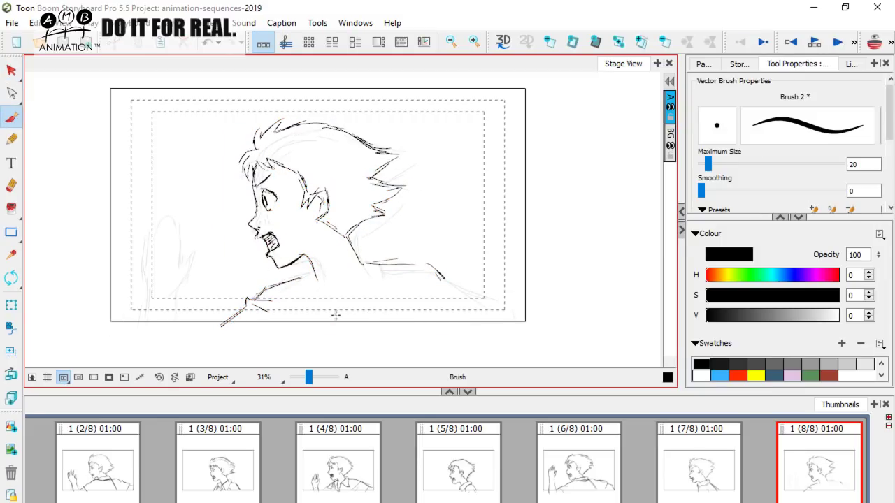
pyautogui.moveTo(281, 292)
pyautogui.mouseDown()
pyautogui.moveTo(308, 270)
pyautogui.moveTo(385, 245)
pyautogui.moveTo(354, 252)
pyautogui.moveTo(370, 257)
pyautogui.moveTo(361, 250)
pyautogui.moveTo(369, 249)
pyautogui.moveTo(373, 266)
pyautogui.moveTo(362, 253)
pyautogui.moveTo(333, 290)
pyautogui.moveTo(283, 289)
pyautogui.moveTo(316, 322)
pyautogui.mouseUp()
pyautogui.press('Left')
pyautogui.press('Right')
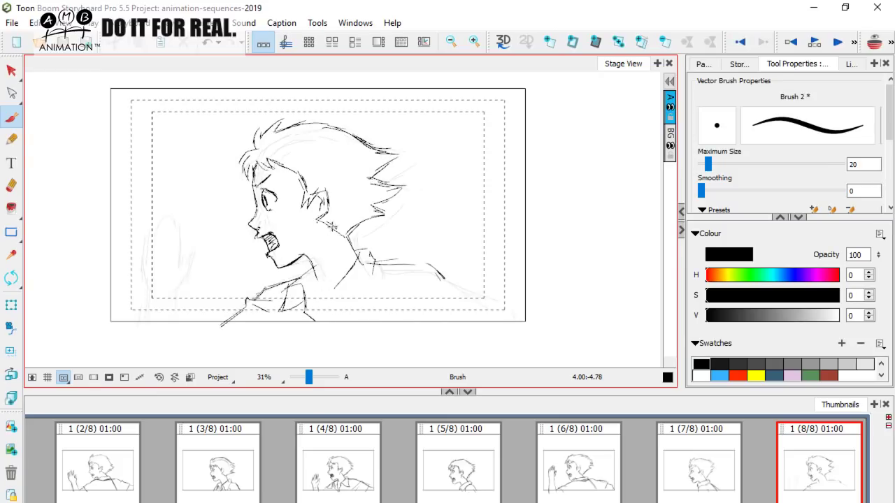
# Draw the neck opening and the collar's inner lapel and rear edge over the rough sketch.
pyautogui.moveTo(316, 279); pyautogui.dragTo(319, 325)
pyautogui.moveTo(334, 287); pyautogui.dragTo(320, 330)
pyautogui.moveTo(333, 287); pyautogui.dragTo(356, 305)
pyautogui.press('Left')
pyautogui.press('Right')
pyautogui.moveTo(369, 268); pyautogui.dragTo(372, 305)
# Flip between panels 7 and 8 to compare the boy's pose, neck and collar.
pyautogui.press('Left')
pyautogui.press('Right')
pyautogui.press('Left')
pyautogui.press('Right')
pyautogui.press('Left')
pyautogui.press('Right')
pyautogui.press('Left')
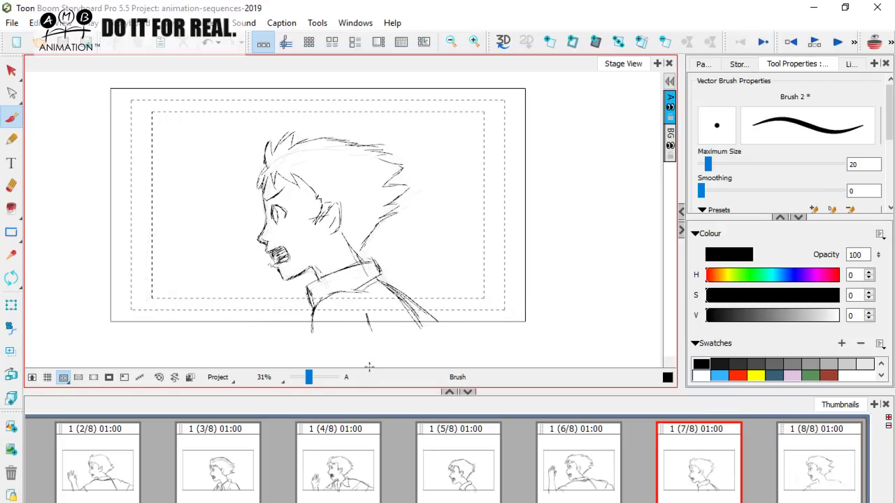
pyautogui.press('Right')
pyautogui.press('Left')
pyautogui.press('Right')
pyautogui.press('Left')
pyautogui.press('Right')
pyautogui.press('Left')
pyautogui.press('Right')
pyautogui.press('Left')
pyautogui.press('Right')
# Add the shirt crease lines at the rear shoulder point, checking them against the previous panel.
pyautogui.moveTo(428, 286); pyautogui.dragTo(400, 304)
pyautogui.press('Left')
pyautogui.moveTo(444, 278)
pyautogui.mouseDown()
pyautogui.moveTo(431, 314)
pyautogui.moveTo(428, 292)
pyautogui.moveTo(451, 270)
pyautogui.mouseUp()
pyautogui.press('Right')
pyautogui.press('Left')
pyautogui.press('Right')
pyautogui.press('Left')
pyautogui.press('Right')
pyautogui.press('Left')
pyautogui.press('Right')
pyautogui.press('Left')
pyautogui.press('Right')
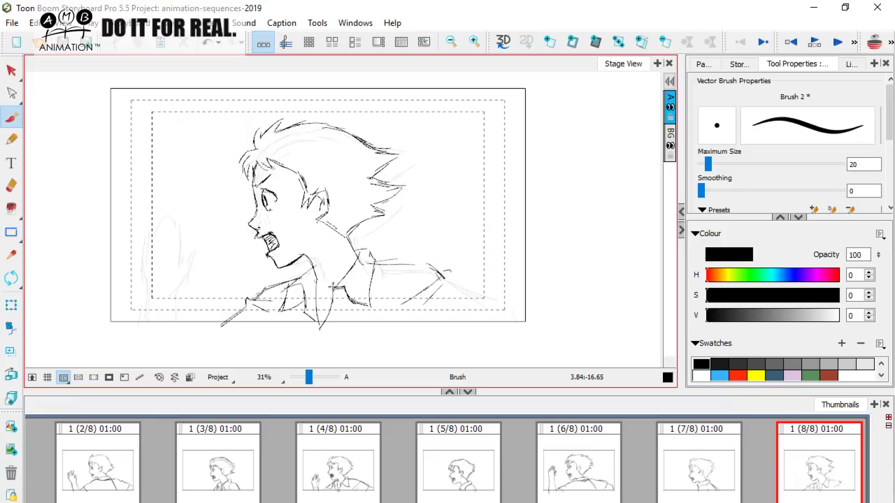
# Finish the collar's lower edge and draw the upper-arm line from the rear shoulder out to the frame edge.
pyautogui.moveTo(347, 293); pyautogui.dragTo(374, 305)
pyautogui.moveTo(446, 276)
pyautogui.mouseDown()
pyautogui.moveTo(524, 297)
pyautogui.moveTo(492, 303)
pyautogui.moveTo(517, 302)
pyautogui.moveTo(495, 295)
pyautogui.moveTo(517, 300)
pyautogui.moveTo(490, 323)
pyautogui.moveTo(505, 296)
pyautogui.moveTo(523, 301)
pyautogui.moveTo(525, 326)
pyautogui.mouseUp()
pyautogui.press('Left')
pyautogui.press('Right')
pyautogui.press('Left')
pyautogui.press('Right')
# Draw the raised arm's wrist and the outer outline of the hand over the rough sketch.
pyautogui.moveTo(219, 316); pyautogui.dragTo(285, 306)
pyautogui.press('Left')
pyautogui.press('Right')
pyautogui.moveTo(243, 286); pyautogui.dragTo(249, 323)
pyautogui.press('Left')
pyautogui.press('Right')
pyautogui.moveTo(214, 290); pyautogui.dragTo(211, 321)
pyautogui.press('Left')
pyautogui.press('Right')
pyautogui.moveTo(259, 283)
pyautogui.mouseDown()
pyautogui.moveTo(256, 296)
pyautogui.moveTo(206, 286)
pyautogui.moveTo(209, 273)
pyautogui.mouseUp()
pyautogui.moveTo(210, 273)
pyautogui.mouseDown()
pyautogui.moveTo(214, 296)
pyautogui.moveTo(210, 272)
pyautogui.moveTo(235, 230)
pyautogui.moveTo(245, 246)
pyautogui.mouseUp()
pyautogui.press('Left')
pyautogui.press('Right')
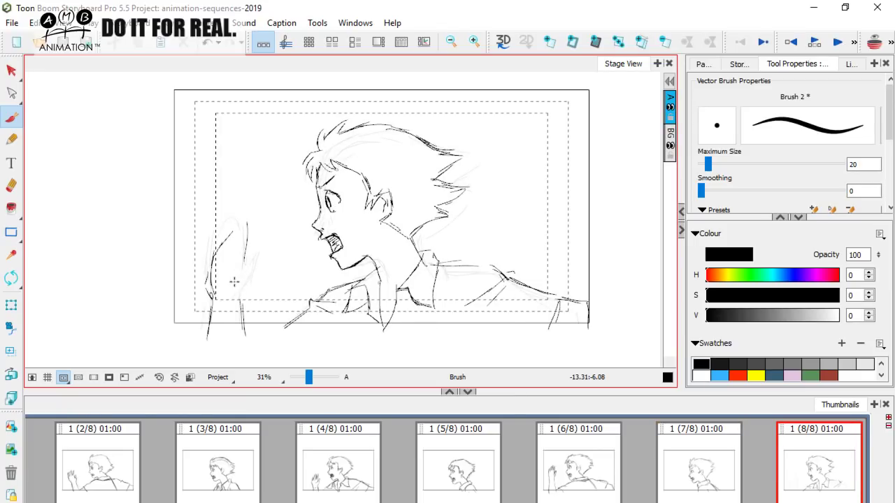
# Draw the thumb, the separate fingers and the palm lines of the raised hand.
pyautogui.moveTo(228, 282)
pyautogui.mouseDown()
pyautogui.moveTo(259, 257)
pyautogui.moveTo(246, 284)
pyautogui.moveTo(262, 252)
pyautogui.mouseUp()
pyautogui.press('Left')
pyautogui.press('Right')
pyautogui.press('Left')
pyautogui.moveTo(210, 266)
pyautogui.mouseDown()
pyautogui.moveTo(226, 233)
pyautogui.moveTo(220, 253)
pyautogui.moveTo(227, 234)
pyautogui.moveTo(229, 252)
pyautogui.moveTo(240, 221)
pyautogui.moveTo(246, 243)
pyautogui.moveTo(235, 256)
pyautogui.mouseUp()
pyautogui.press('Left')
pyautogui.press('Right')
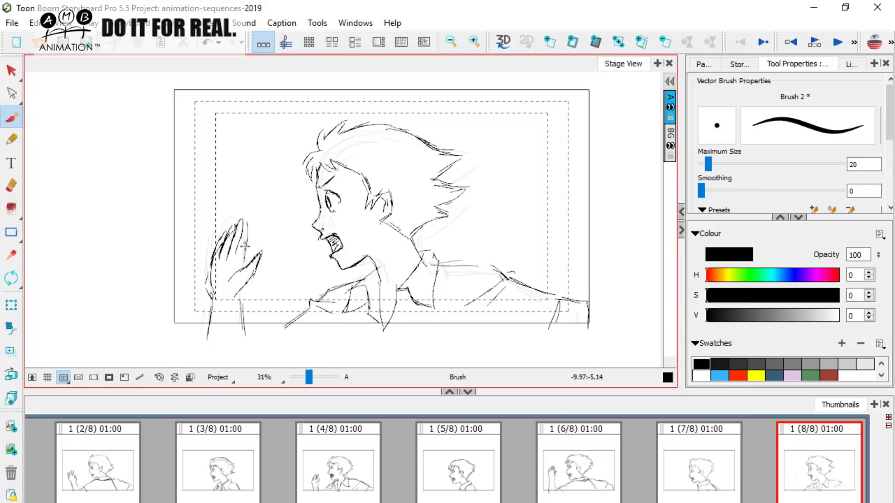
pyautogui.moveTo(233, 256); pyautogui.dragTo(245, 235)
pyautogui.moveTo(240, 247)
pyautogui.mouseDown()
pyautogui.moveTo(249, 225)
pyautogui.moveTo(239, 271)
pyautogui.mouseUp()
pyautogui.press('Left')
pyautogui.press('Right')
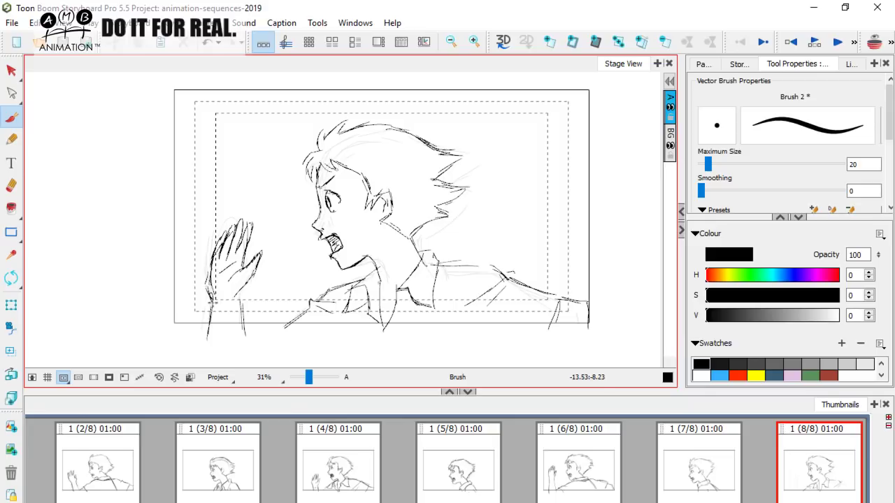
# Touch up the raised hand's wrist lines with the Eraser and Brush tools.
pyautogui.click(11, 185)
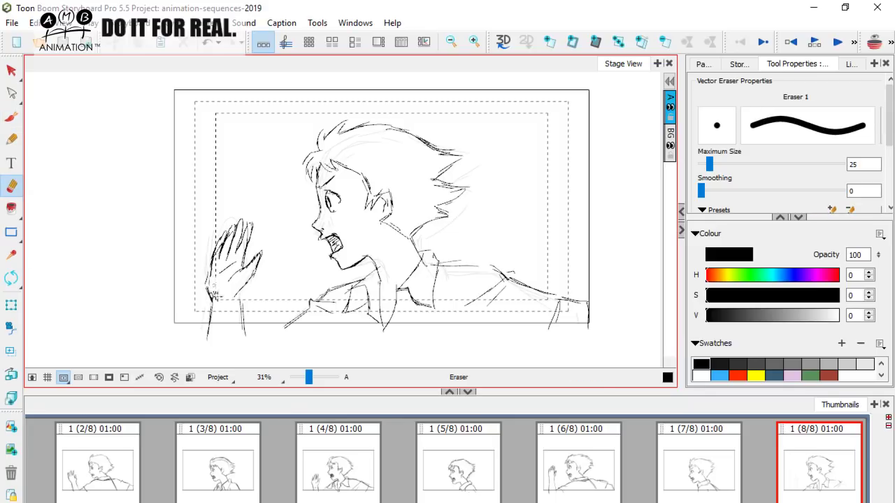
pyautogui.click(11, 117)
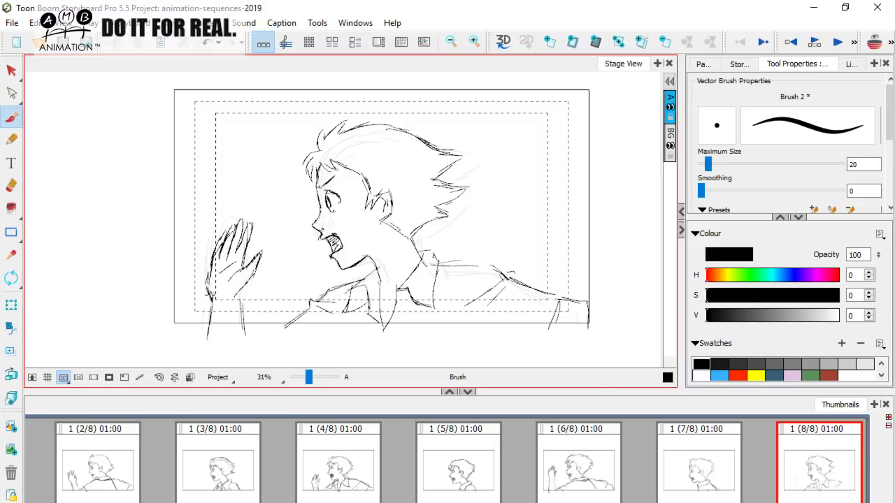
pyautogui.moveTo(240, 291); pyautogui.dragTo(244, 330)
pyautogui.press('Left')
pyautogui.press('Right')
pyautogui.moveTo(404, 264); pyautogui.dragTo(385, 308)
pyautogui.moveTo(591, 286); pyautogui.dragTo(559, 262)
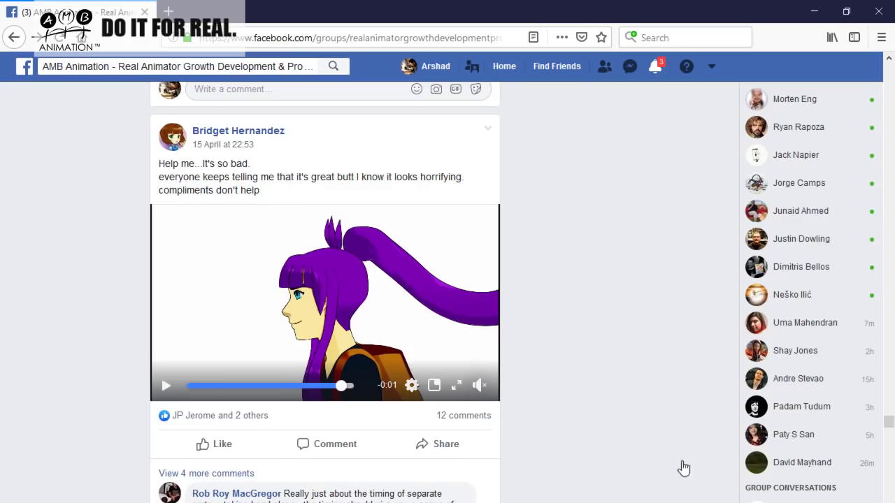
# Leave the browser, show the storyboard's timeline and scrub to the shouting boy's scene.
pyautogui.click(814, 11)
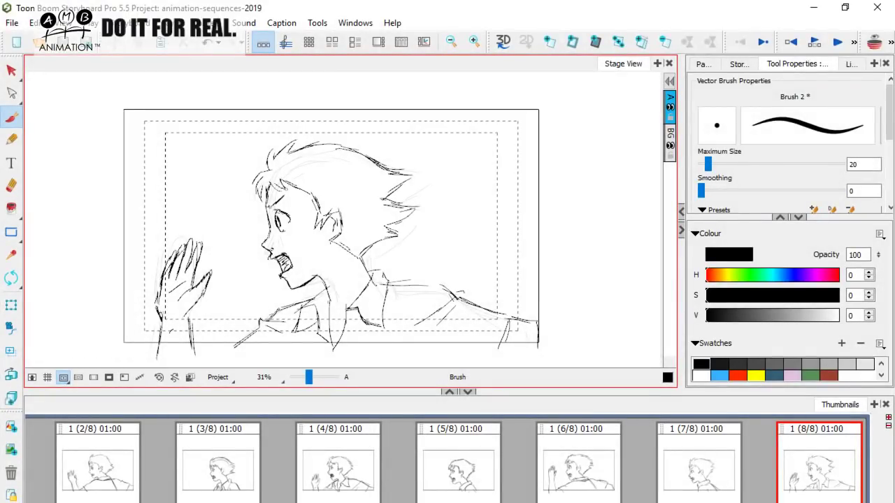
pyautogui.click(287, 43)
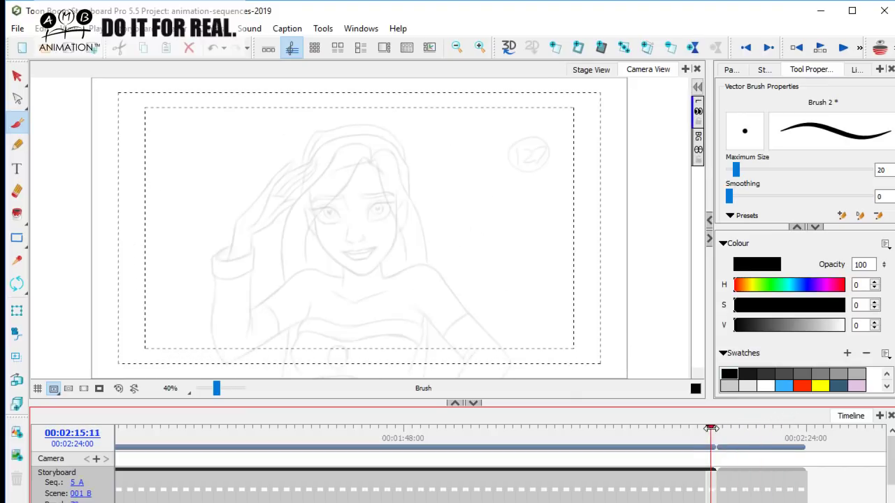
pyautogui.moveTo(771, 423)
pyautogui.mouseDown()
pyautogui.moveTo(799, 420)
pyautogui.moveTo(749, 420)
pyautogui.moveTo(800, 416)
pyautogui.moveTo(728, 417)
pyautogui.moveTo(814, 411)
pyautogui.moveTo(713, 413)
pyautogui.moveTo(799, 408)
pyautogui.moveTo(734, 408)
pyautogui.moveTo(800, 403)
pyautogui.moveTo(746, 406)
pyautogui.moveTo(786, 401)
pyautogui.moveTo(795, 407)
pyautogui.moveTo(723, 406)
pyautogui.moveTo(799, 407)
pyautogui.moveTo(730, 415)
pyautogui.moveTo(799, 415)
pyautogui.moveTo(728, 419)
pyautogui.moveTo(819, 409)
pyautogui.moveTo(727, 420)
pyautogui.mouseUp()
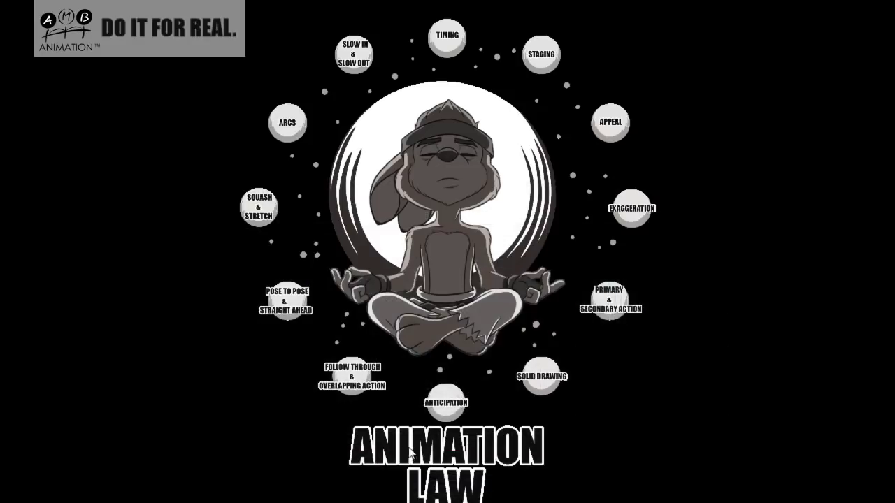
pyautogui.click(291, 480)
pyautogui.click(167, 387)
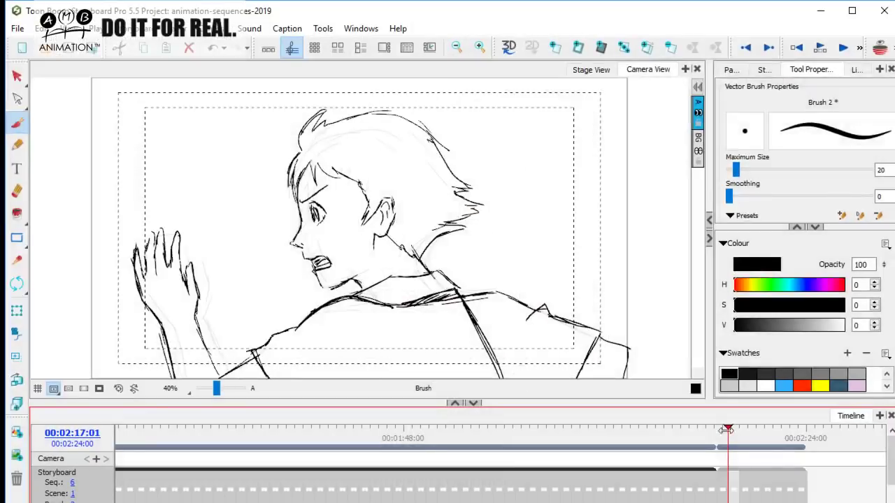
# Scrub the timeline forward through the shouting boy's panels and back to the scene's start.
pyautogui.moveTo(727, 430)
pyautogui.mouseDown()
pyautogui.moveTo(720, 430)
pyautogui.moveTo(809, 430)
pyautogui.moveTo(749, 430)
pyautogui.moveTo(795, 430)
pyautogui.mouseUp()
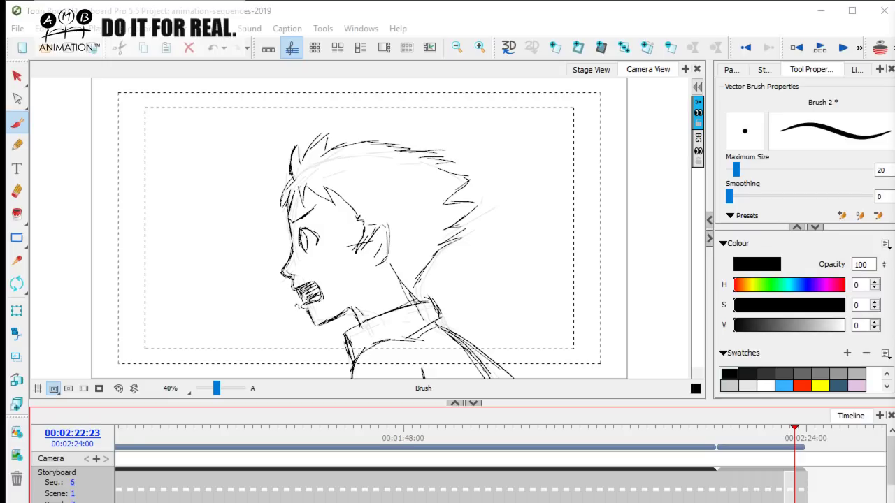
pyautogui.moveTo(729, 435)
pyautogui.mouseDown()
pyautogui.moveTo(722, 433)
pyautogui.moveTo(795, 427)
pyautogui.moveTo(713, 432)
pyautogui.moveTo(801, 423)
pyautogui.moveTo(724, 427)
pyautogui.mouseUp()
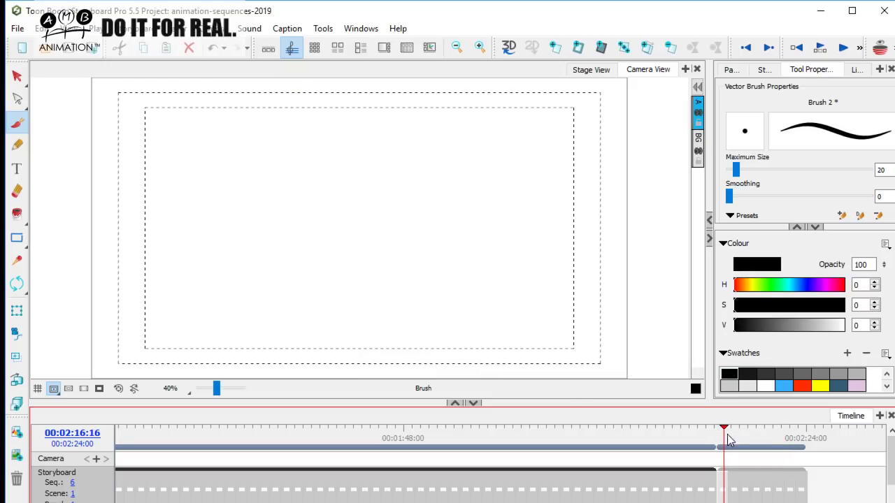
pyautogui.click(729, 425)
# Switch back to the thumbnails layout and bring panel 2 of the boy's scene into view.
pyautogui.click(269, 49)
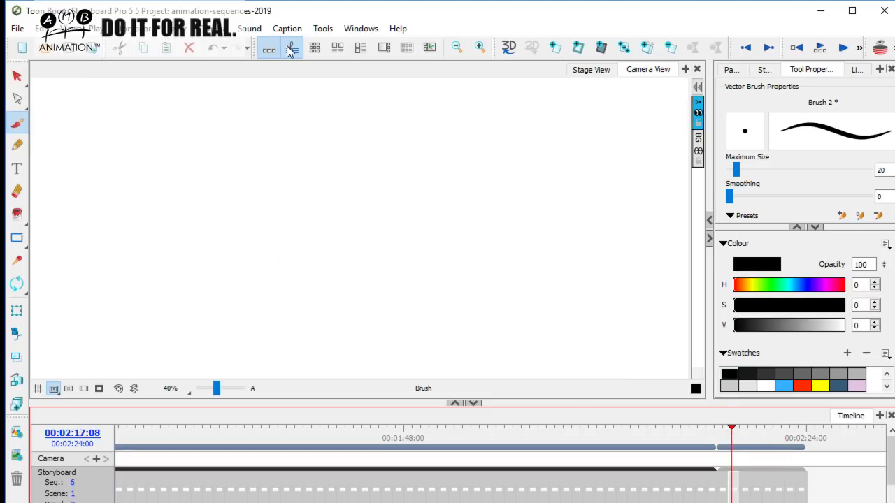
pyautogui.click(746, 47)
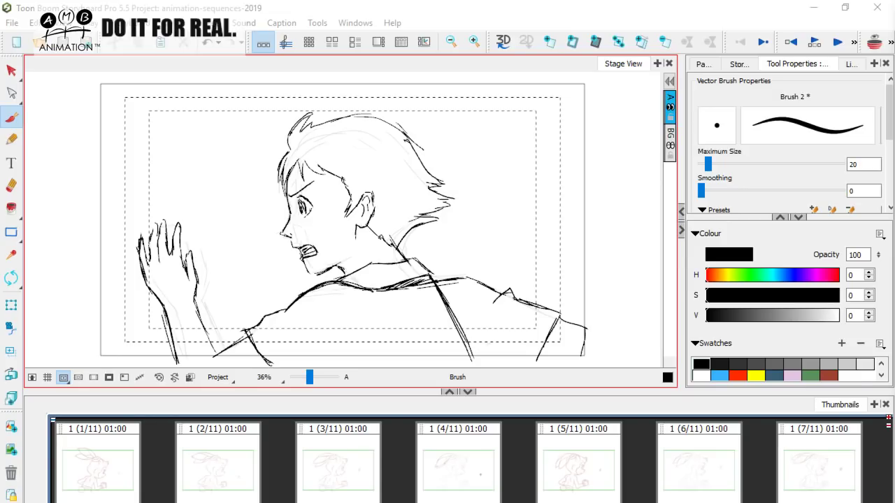
pyautogui.scroll(-15, 459, 461)
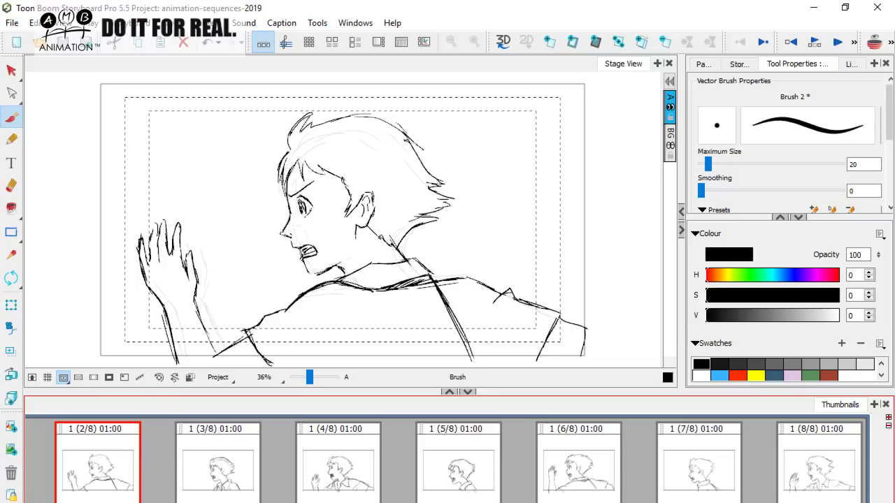
pyautogui.scroll(1, 459, 461)
pyautogui.click(550, 450)
pyautogui.click(485, 458)
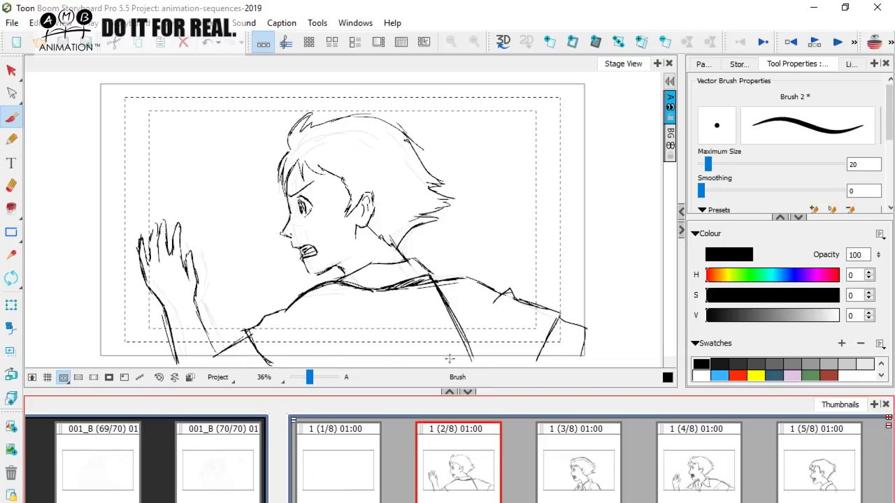
# Insert a blank panel after panel 2 and turn on onion skin to see the neighbouring drawings.
pyautogui.click(550, 44)
pyautogui.press('Left')
pyautogui.press('Right')
pyautogui.press('Left')
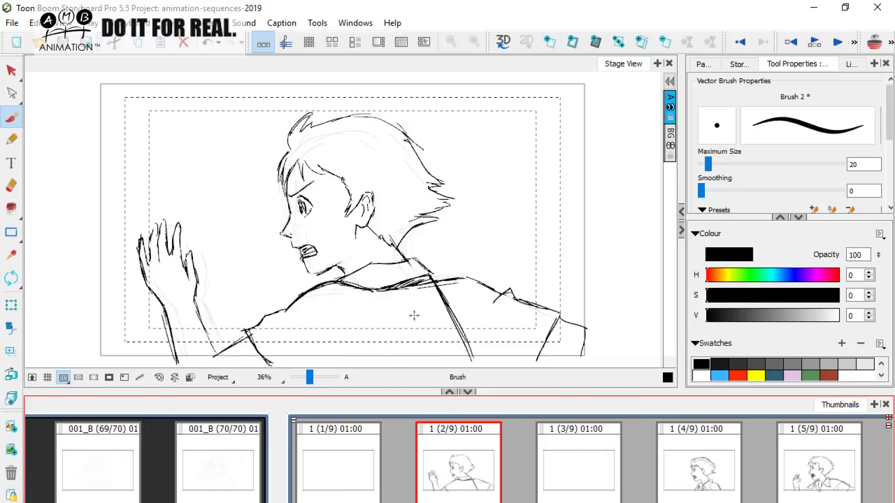
pyautogui.press('Right')
pyautogui.press('space')
pyautogui.moveTo(451, 269); pyautogui.dragTo(435, 257)
pyautogui.click(874, 43)
pyautogui.press('Left')
pyautogui.press('Right')
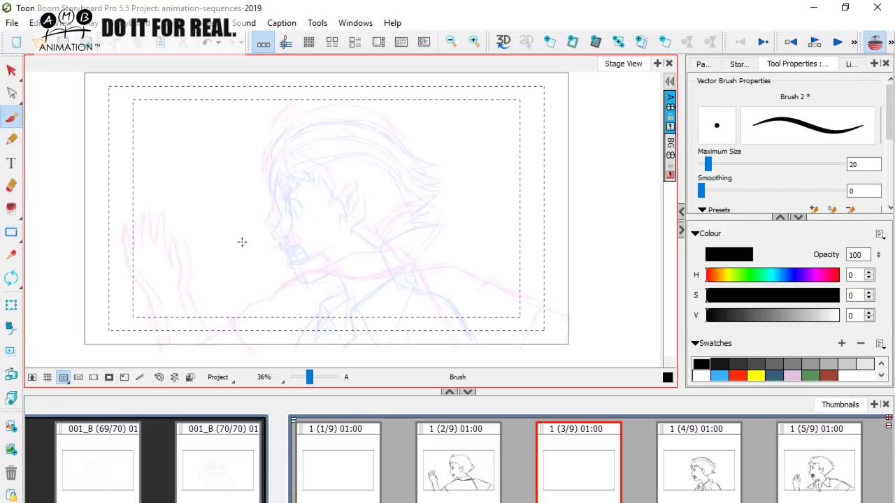
pyautogui.scroll(-1, 313, 334)
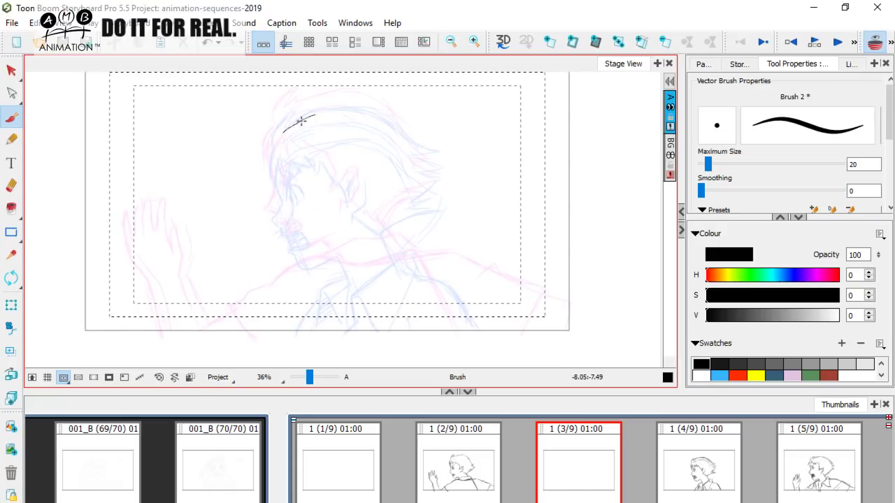
# Rough in the head between the onion-skinned poses, with face line, jaw, ear, hair mass and nape.
pyautogui.moveTo(277, 178); pyautogui.dragTo(275, 222)
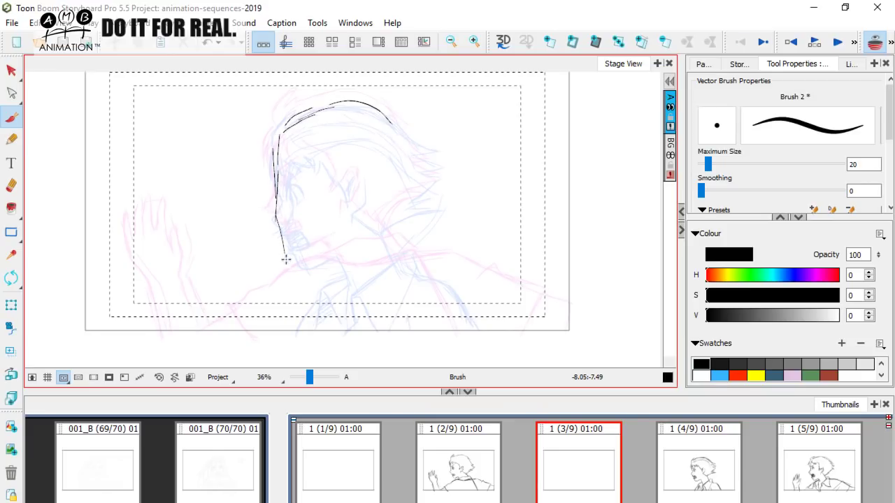
pyautogui.moveTo(293, 261); pyautogui.dragTo(348, 244)
pyautogui.moveTo(360, 201); pyautogui.dragTo(357, 199)
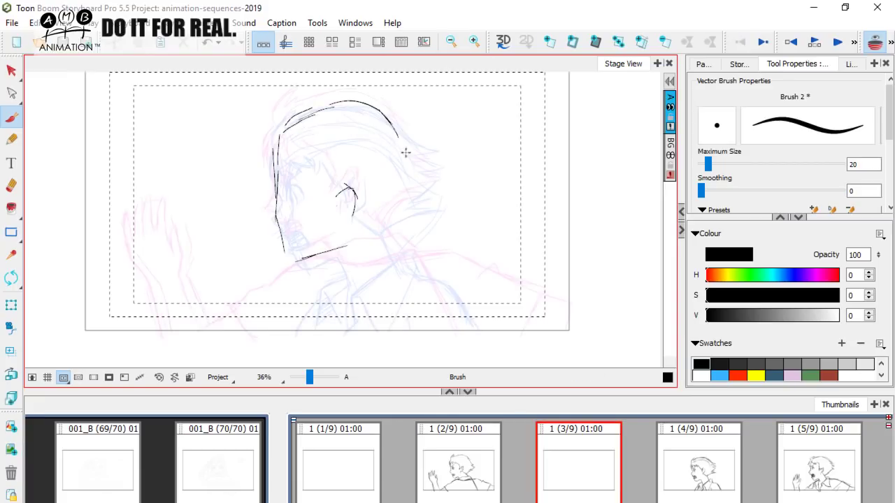
pyautogui.moveTo(439, 167); pyautogui.dragTo(396, 210)
pyautogui.moveTo(385, 261); pyautogui.dragTo(379, 239)
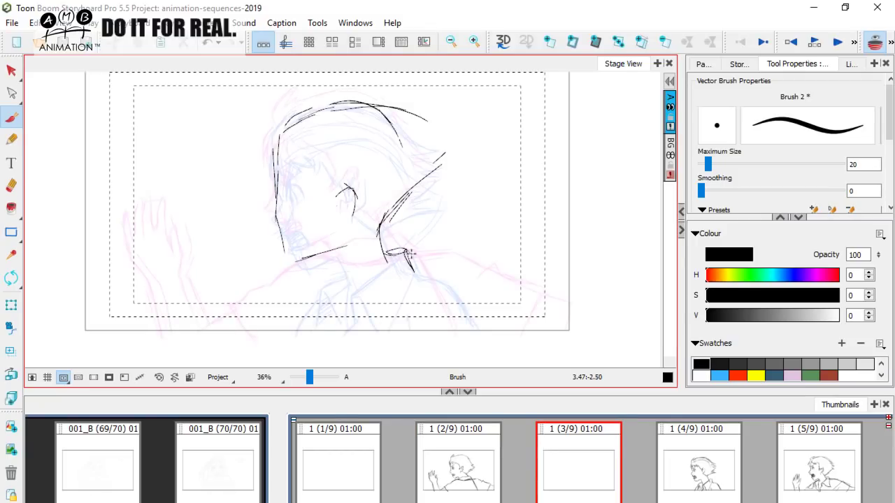
# Rough in the collar and front shoulder, plus a simple raised hand and forearm lower than in panel 2.
pyautogui.moveTo(312, 306); pyautogui.dragTo(310, 308)
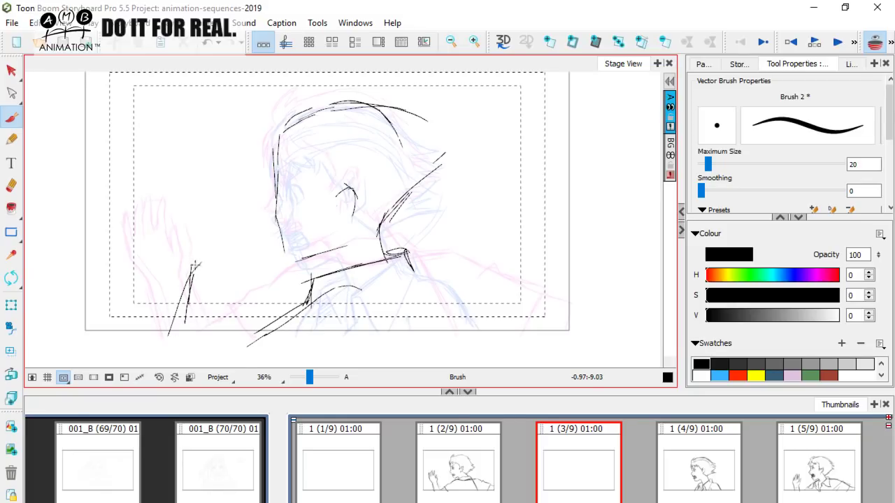
pyautogui.moveTo(236, 265); pyautogui.dragTo(239, 274)
pyautogui.moveTo(243, 253); pyautogui.dragTo(238, 303)
pyautogui.press('Left')
pyautogui.press('Right')
pyautogui.moveTo(195, 267); pyautogui.dragTo(203, 265)
pyautogui.moveTo(234, 285); pyautogui.dragTo(239, 303)
pyautogui.press('Left')
pyautogui.press('Right')
pyautogui.moveTo(233, 317); pyautogui.dragTo(214, 336)
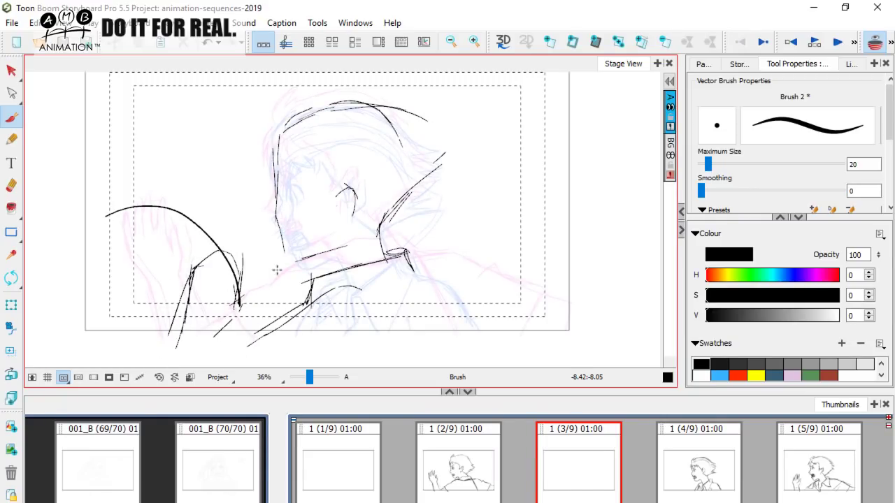
pyautogui.hotkey('ctrl', 'z')
pyautogui.moveTo(126, 236); pyautogui.dragTo(129, 365)
pyautogui.moveTo(137, 221); pyautogui.dragTo(148, 366)
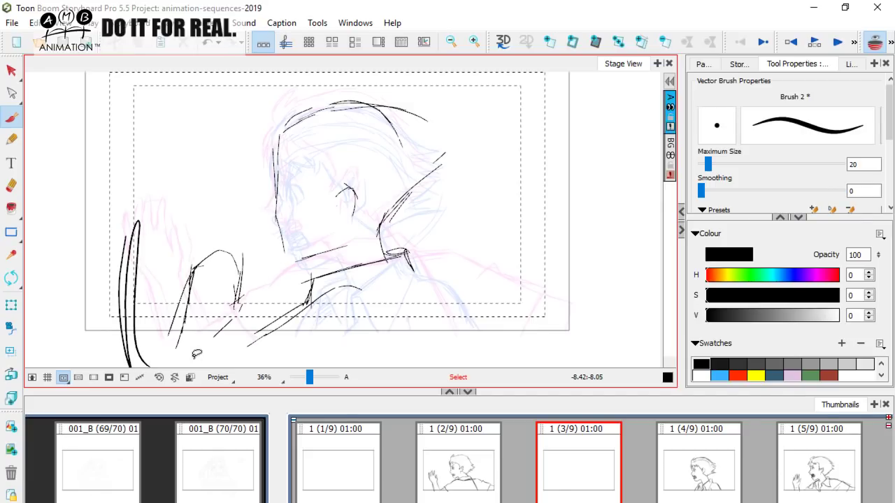
pyautogui.hotkey('ctrl', 'z')
pyautogui.hotkey('ctrl', 'z')
# Step through panels 2, 3 and 4 to check how the rough in-between pose moves.
pyautogui.click(467, 473)
pyautogui.click(579, 470)
pyautogui.click(689, 463)
pyautogui.click(467, 467)
pyautogui.click(579, 464)
pyautogui.click(688, 461)
pyautogui.click(470, 473)
pyautogui.click(549, 468)
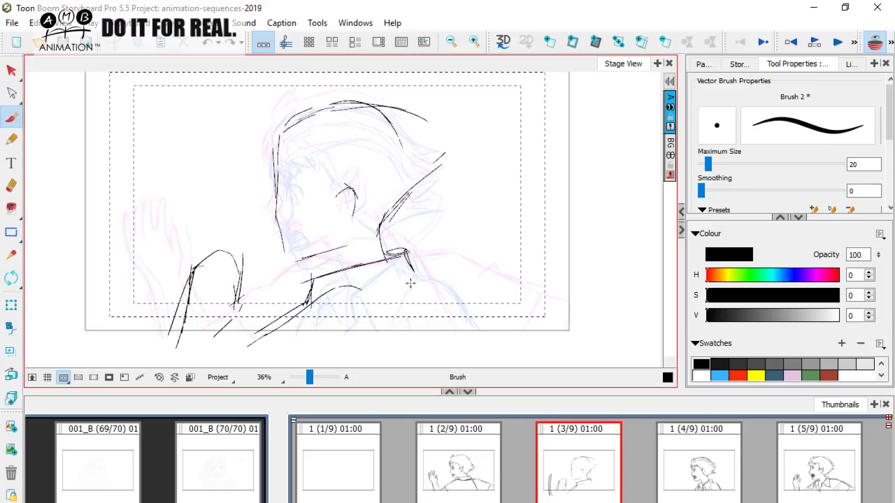
# Rough in the rear shoulder and upper-arm line, comparing it with the previous panel.
pyautogui.moveTo(406, 275); pyautogui.dragTo(455, 289)
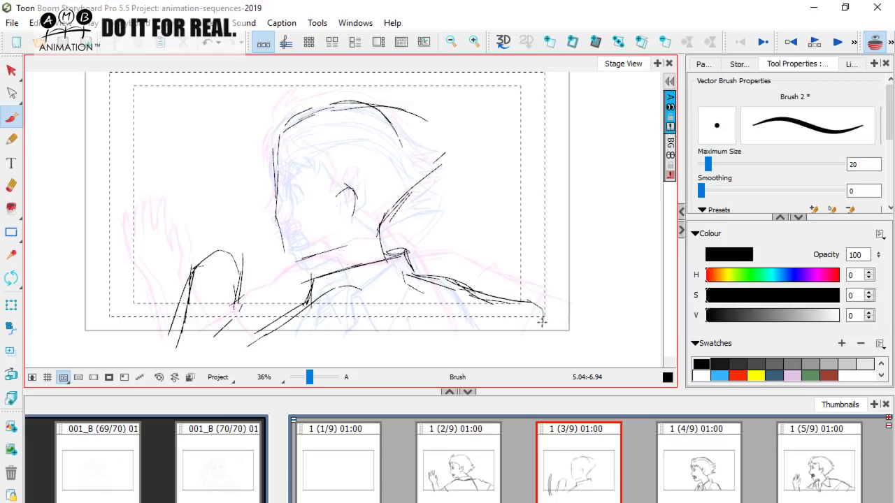
pyautogui.moveTo(543, 321); pyautogui.dragTo(562, 347)
pyautogui.press('Left')
pyautogui.press('Right')
pyautogui.press('Left')
pyautogui.press('Right')
pyautogui.press('space')
pyautogui.moveTo(330, 244); pyautogui.dragTo(331, 254)
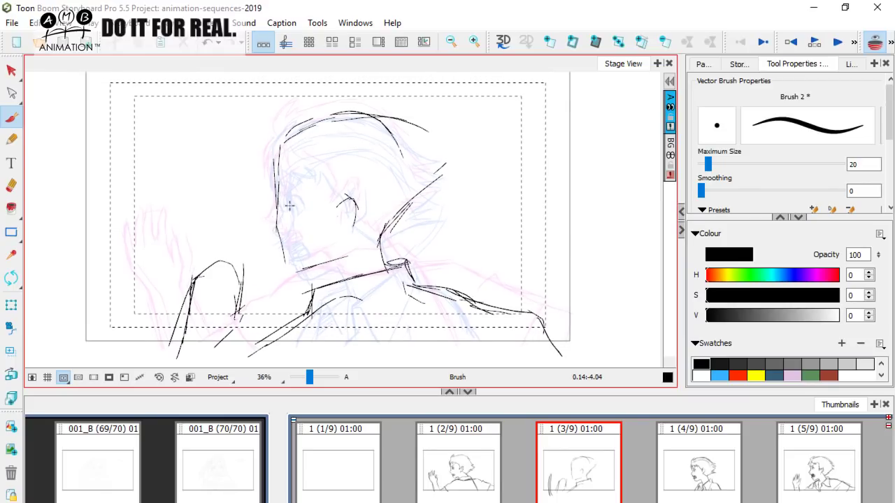
pyautogui.press('Left')
pyautogui.press('Right')
# Select the whole rough sketch in panel 3 and recolour it with the lightest grey swatch.
pyautogui.hotkey('alt', 's')
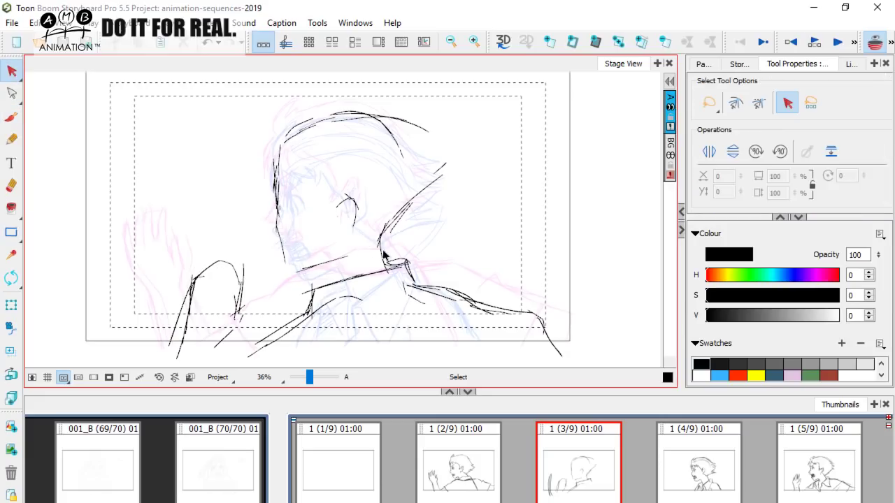
pyautogui.hotkey('ctrl', 'a')
pyautogui.click(864, 364)
pyautogui.press('Delete')
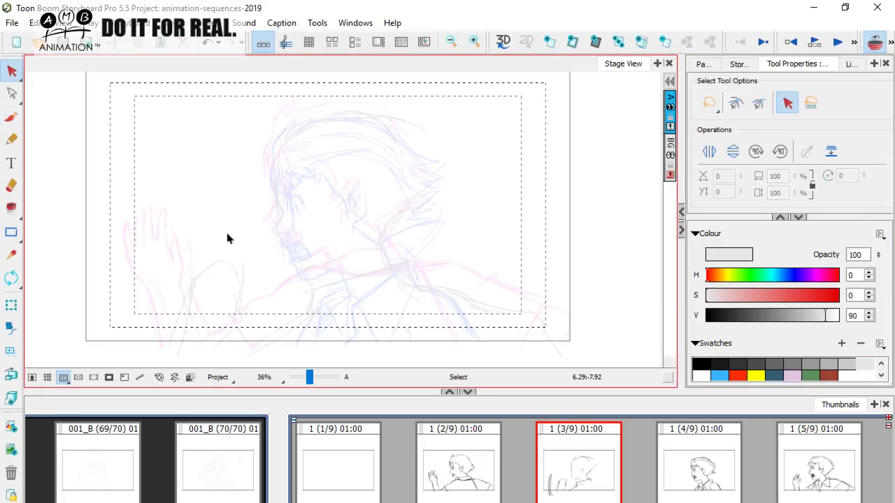
# Turn off onion skinning and ink the boy's forehead and nose profile in panel 3 with the black brush.
pyautogui.click(11, 118)
pyautogui.click(875, 42)
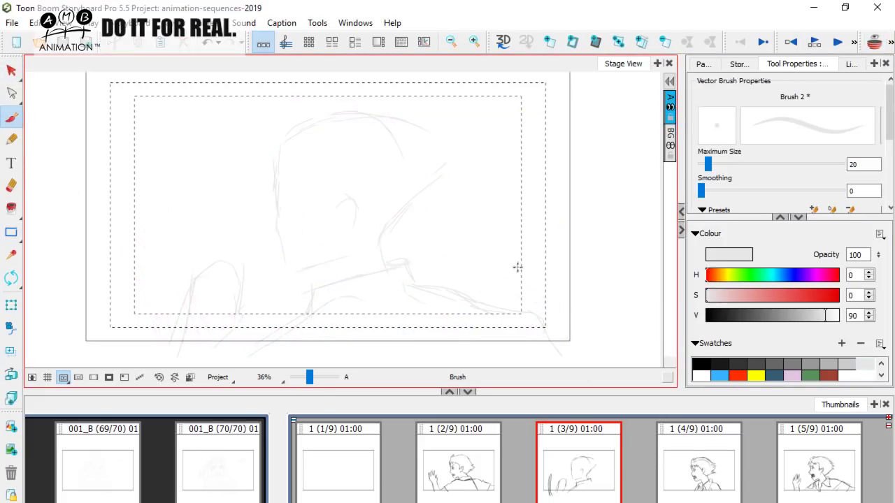
pyautogui.click(701, 363)
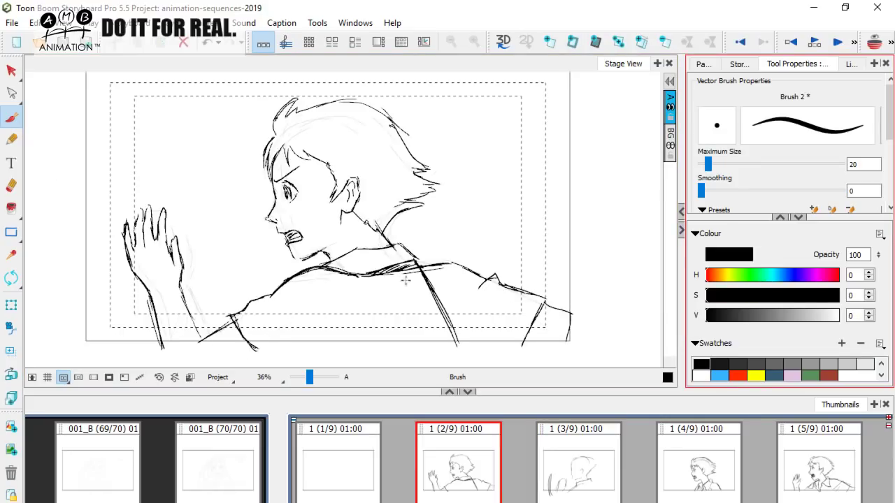
pyautogui.moveTo(281, 182); pyautogui.dragTo(277, 178)
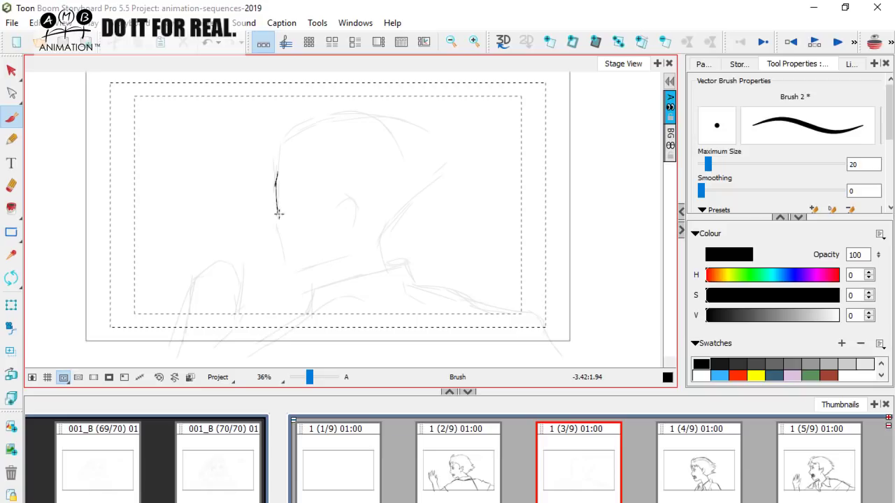
pyautogui.moveTo(270, 229)
pyautogui.mouseDown()
pyautogui.moveTo(279, 221)
pyautogui.moveTo(279, 238)
pyautogui.mouseUp()
pyautogui.press('Left')
pyautogui.press('Right')
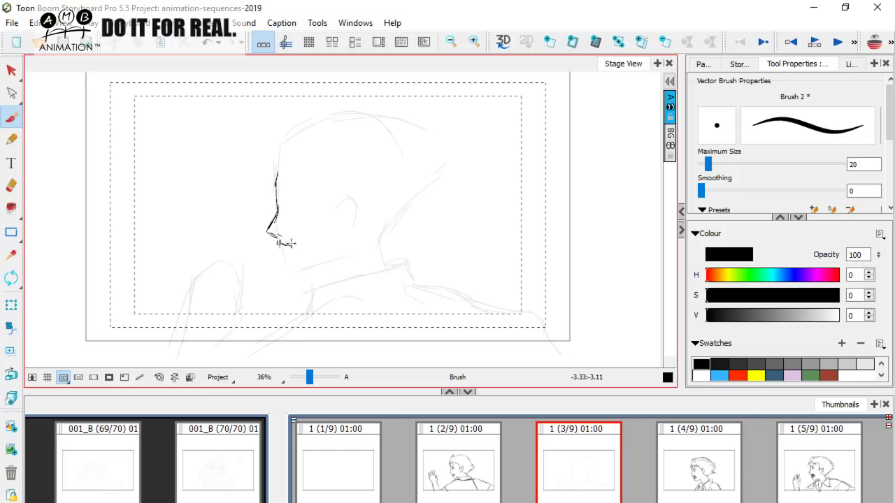
# Ink the open mouth outline below the nose, comparing it with panels 2 and 4.
pyautogui.moveTo(292, 243); pyautogui.dragTo(301, 252)
pyautogui.press('Left')
pyautogui.press('Right')
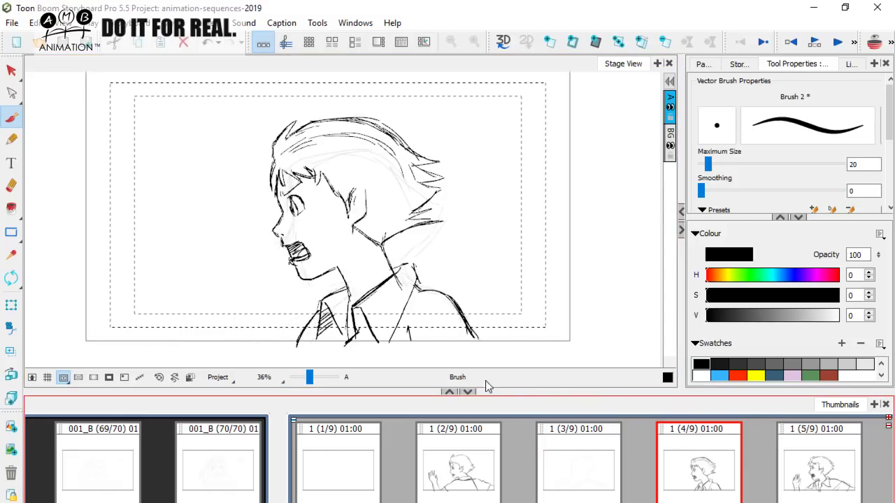
pyautogui.press('Left')
pyautogui.moveTo(279, 244); pyautogui.dragTo(300, 256)
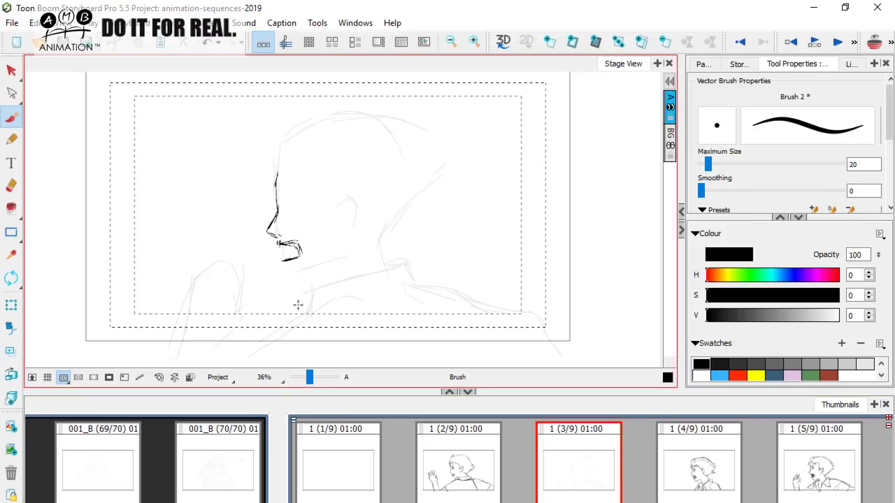
# Step repeatedly through panels 2, 3 and 4 to check how the face profile moves.
pyautogui.click(574, 471)
pyautogui.click(457, 472)
pyautogui.click(575, 467)
pyautogui.click(680, 459)
pyautogui.click(479, 465)
pyautogui.click(575, 458)
pyautogui.click(677, 446)
pyautogui.click(481, 461)
pyautogui.click(607, 460)
pyautogui.press('Left')
pyautogui.press('f')
pyautogui.press('d')
pyautogui.press('f')
# Draw the eye and slanted eyebrow, then hatch the inside of the mouth.
pyautogui.moveTo(285, 209)
pyautogui.mouseDown()
pyautogui.moveTo(285, 198)
pyautogui.moveTo(296, 211)
pyautogui.moveTo(289, 214)
pyautogui.moveTo(288, 194)
pyautogui.mouseUp()
pyautogui.press('Left')
pyautogui.press('Right')
pyautogui.press('Left')
pyautogui.press('Right')
pyautogui.moveTo(292, 249); pyautogui.dragTo(284, 262)
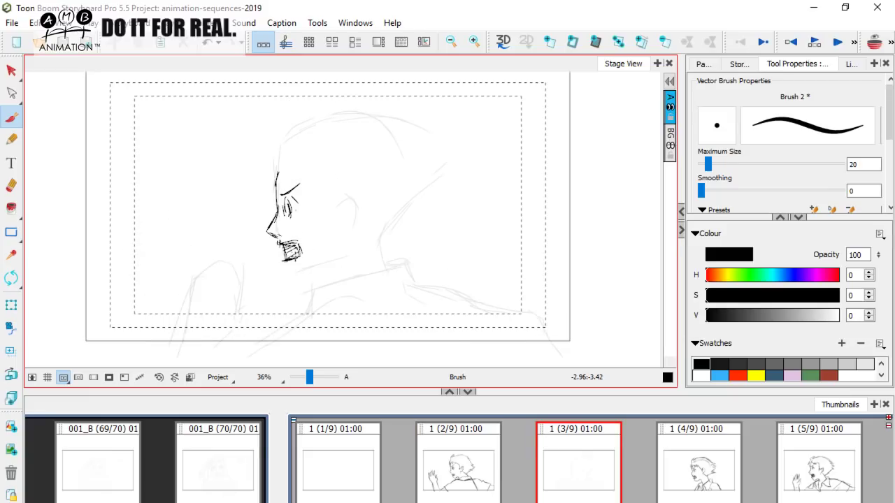
# Ink the chin and jawline down to the throat, and outline the ear.
pyautogui.moveTo(293, 253); pyautogui.dragTo(293, 277)
pyautogui.moveTo(293, 277); pyautogui.dragTo(322, 267)
pyautogui.moveTo(330, 279); pyautogui.dragTo(327, 266)
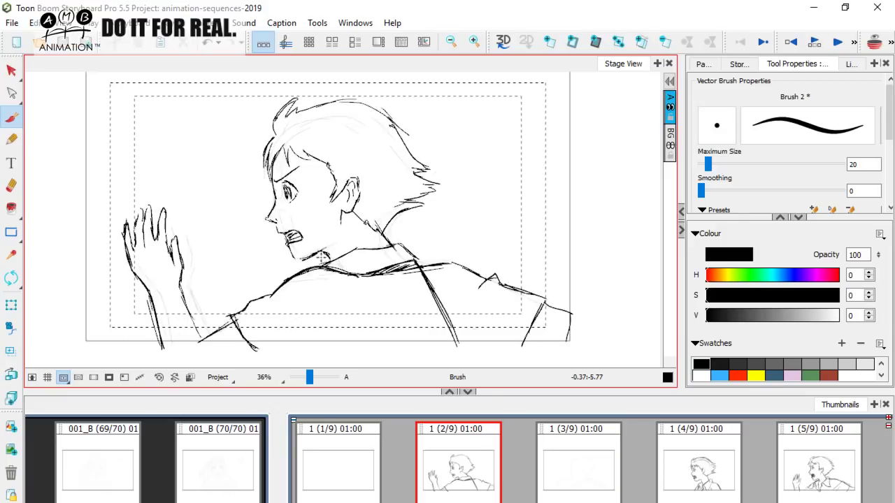
pyautogui.moveTo(352, 203); pyautogui.dragTo(352, 222)
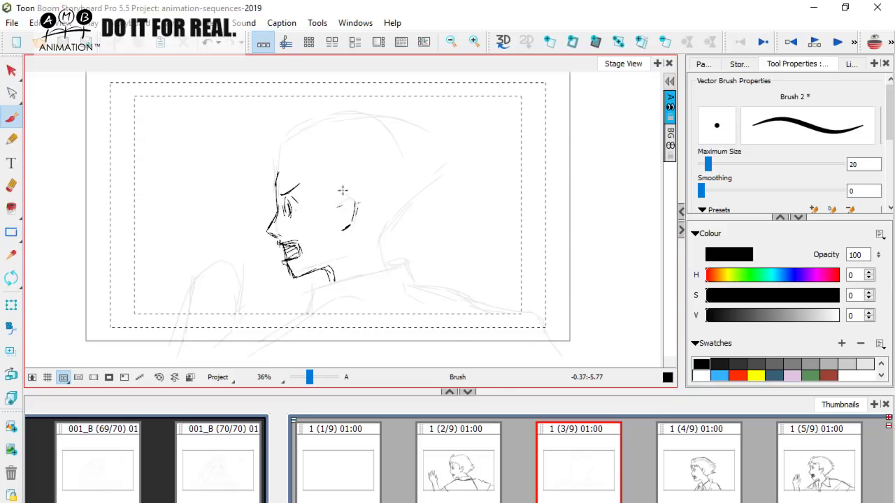
# Ink the hairline from the forehead to the ear, plus the front tufts above the brow.
pyautogui.moveTo(273, 160)
pyautogui.mouseDown()
pyautogui.moveTo(273, 183)
pyautogui.moveTo(292, 176)
pyautogui.moveTo(282, 169)
pyautogui.moveTo(274, 188)
pyautogui.moveTo(285, 165)
pyautogui.moveTo(342, 219)
pyautogui.mouseUp()
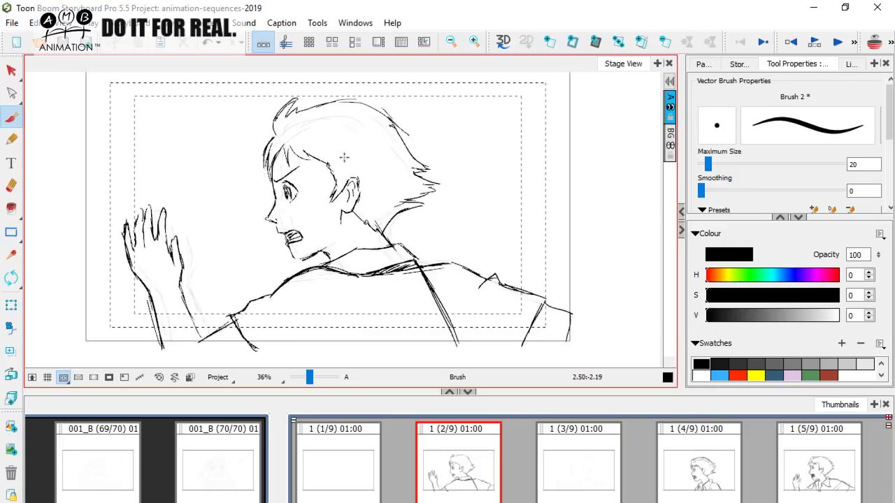
pyautogui.moveTo(274, 161); pyautogui.dragTo(277, 185)
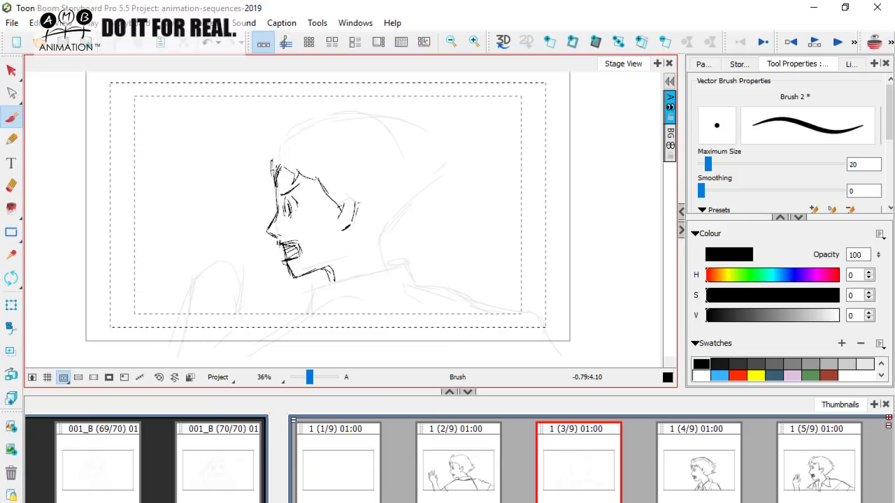
pyautogui.moveTo(271, 151); pyautogui.dragTo(269, 183)
pyautogui.moveTo(286, 126)
pyautogui.mouseDown()
pyautogui.moveTo(277, 146)
pyautogui.moveTo(302, 117)
pyautogui.moveTo(353, 112)
pyautogui.mouseUp()
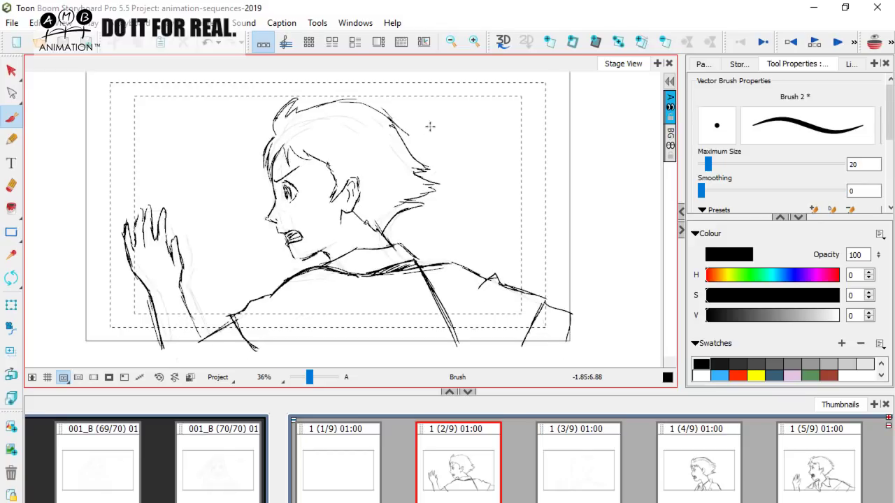
# Ink the top of the head, the spiky hair at the back and the neck line behind the ear.
pyautogui.moveTo(308, 133)
pyautogui.mouseDown()
pyautogui.moveTo(340, 116)
pyautogui.moveTo(327, 119)
pyautogui.moveTo(385, 121)
pyautogui.mouseUp()
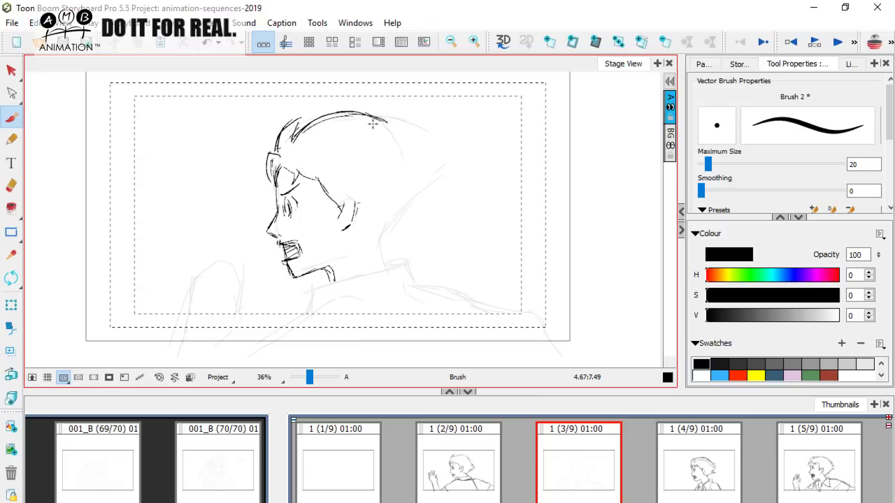
pyautogui.moveTo(389, 122)
pyautogui.mouseDown()
pyautogui.moveTo(412, 117)
pyautogui.moveTo(392, 132)
pyautogui.moveTo(434, 140)
pyautogui.moveTo(424, 152)
pyautogui.moveTo(437, 174)
pyautogui.moveTo(396, 217)
pyautogui.mouseUp()
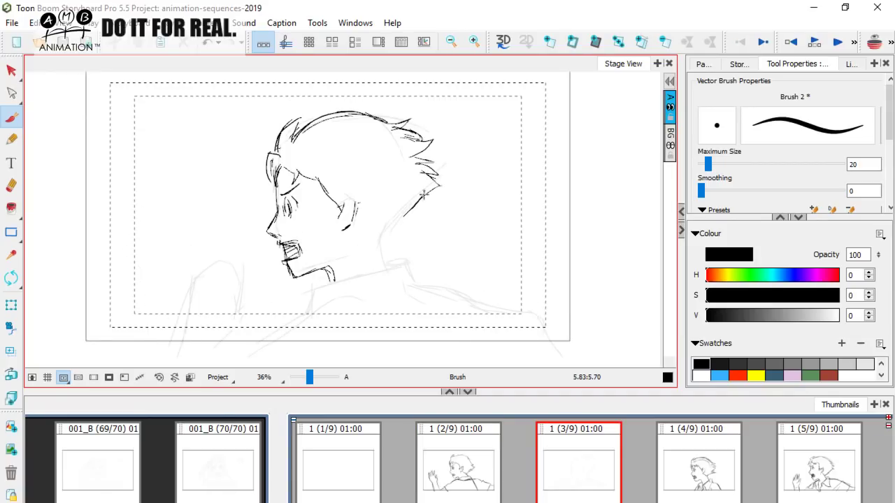
pyautogui.moveTo(436, 186); pyautogui.dragTo(382, 243)
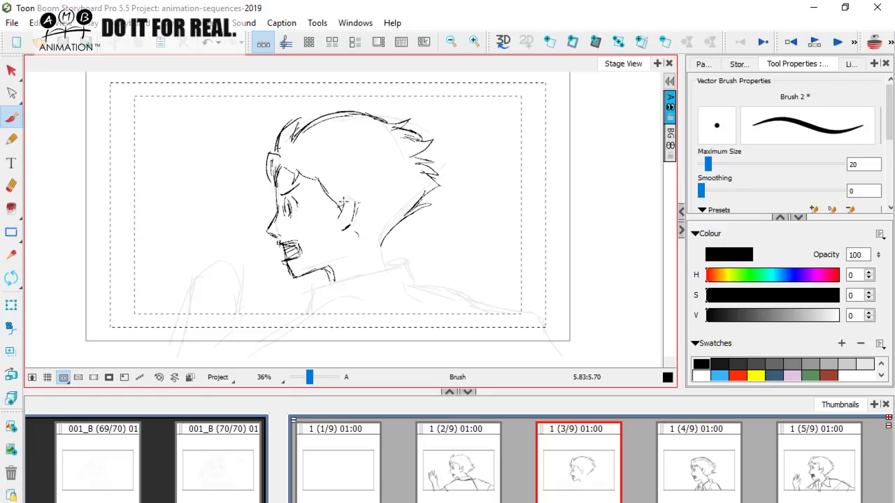
pyautogui.moveTo(353, 230); pyautogui.dragTo(377, 250)
# Flip back and forth between panels 2, 3 and 4 to check the inked head's motion.
pyautogui.press('Left')
pyautogui.press('Right')
pyautogui.click(440, 466)
pyautogui.press('Right')
pyautogui.press('Right')
pyautogui.press('Left')
pyautogui.press('Right')
pyautogui.press('Left')
pyautogui.press('Right')
pyautogui.press('Left')
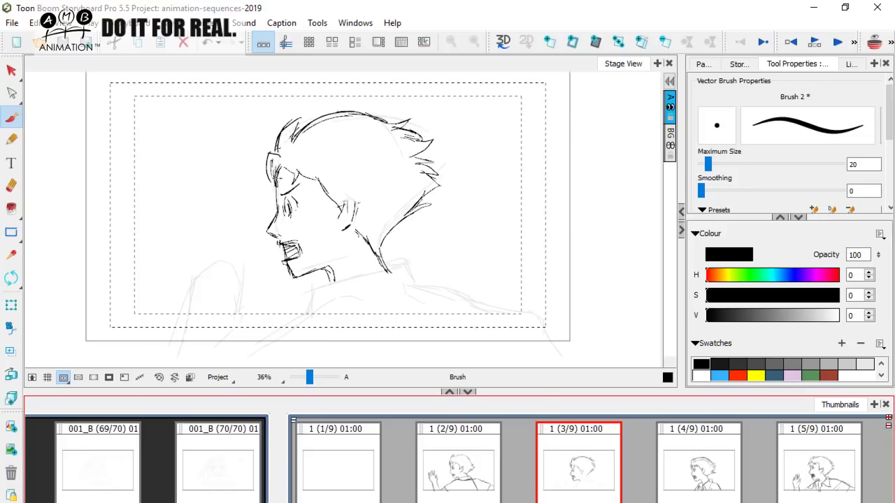
pyautogui.press('Right')
pyautogui.press('Left')
pyautogui.press('Left')
pyautogui.press('Right')
pyautogui.press('Right')
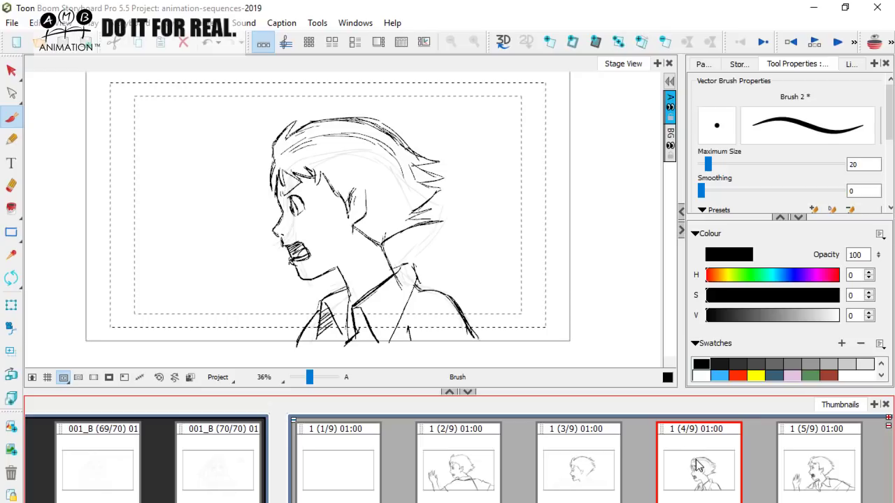
pyautogui.press('Left')
pyautogui.press('Left')
pyautogui.press('Right')
pyautogui.press('Right')
pyautogui.press('Left')
pyautogui.press('Right')
pyautogui.press('Left')
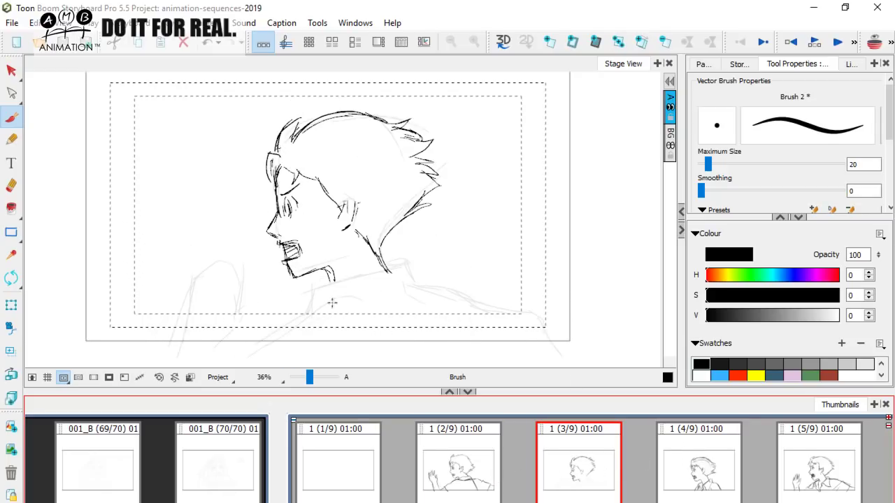
pyautogui.press('Left')
pyautogui.press('Right')
# Ink the collar band around the neck, following the light grey rough.
pyautogui.click(313, 303)
pyautogui.press('Left')
pyautogui.press('Right')
pyautogui.moveTo(308, 312); pyautogui.dragTo(311, 296)
pyautogui.moveTo(311, 296)
pyautogui.mouseDown()
pyautogui.moveTo(412, 270)
pyautogui.moveTo(418, 286)
pyautogui.moveTo(390, 296)
pyautogui.mouseUp()
pyautogui.press('Left')
pyautogui.press('Right')
# Finish the collar's back edge and ink the front shoulder line beneath it, checking against the neighbouring panel.
pyautogui.moveTo(415, 288)
pyautogui.mouseDown()
pyautogui.moveTo(348, 299)
pyautogui.moveTo(282, 335)
pyautogui.moveTo(351, 300)
pyautogui.mouseUp()
pyautogui.press('Left')
pyautogui.press('Right')
pyautogui.press('Left')
pyautogui.press('Right')
pyautogui.press('Left')
pyautogui.press('Right')
pyautogui.press('Left')
pyautogui.press('Right')
pyautogui.moveTo(274, 341)
pyautogui.mouseDown()
pyautogui.moveTo(291, 329)
pyautogui.moveTo(273, 346)
pyautogui.moveTo(241, 353)
pyautogui.mouseUp()
pyautogui.press('Left')
pyautogui.press('Right')
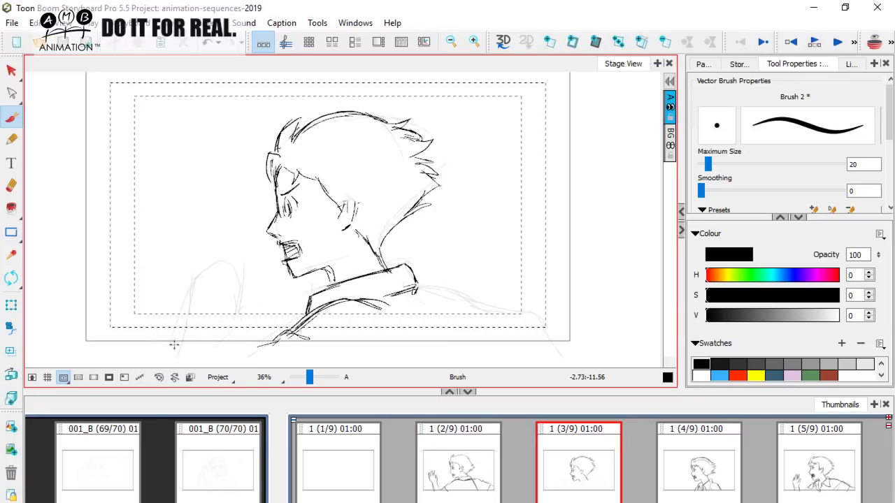
# Ink the outer edge of the raised hand, its palm line and the fingers.
pyautogui.moveTo(178, 343)
pyautogui.mouseDown()
pyautogui.moveTo(217, 299)
pyautogui.moveTo(239, 312)
pyautogui.mouseUp()
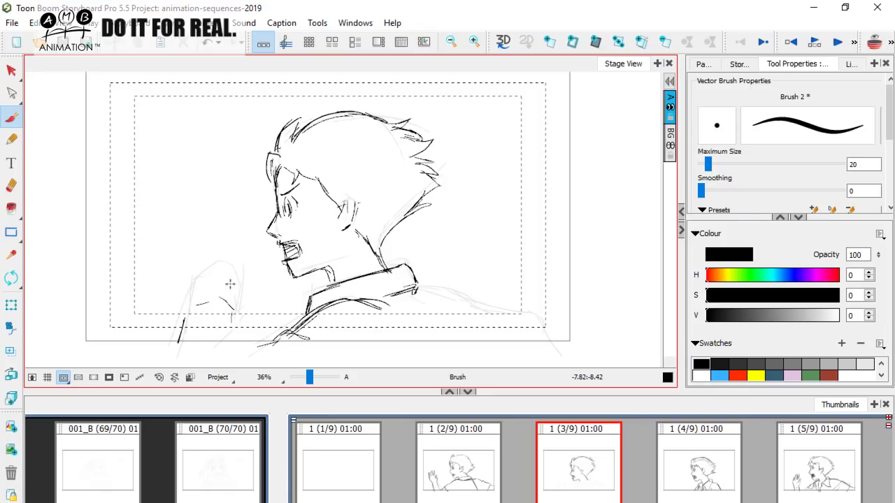
pyautogui.moveTo(191, 292)
pyautogui.mouseDown()
pyautogui.moveTo(214, 271)
pyautogui.moveTo(220, 292)
pyautogui.moveTo(210, 301)
pyautogui.mouseUp()
pyautogui.moveTo(234, 263)
pyautogui.mouseDown()
pyautogui.moveTo(228, 276)
pyautogui.moveTo(218, 265)
pyautogui.moveTo(222, 299)
pyautogui.mouseUp()
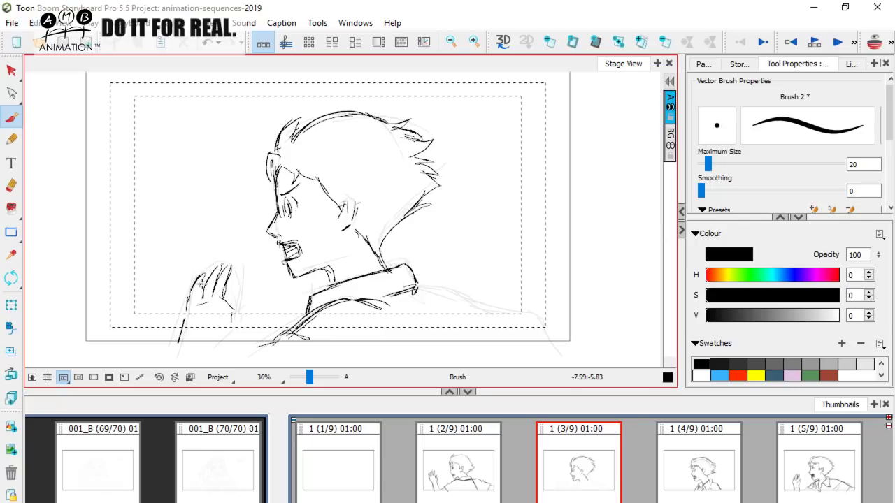
pyautogui.press('Left')
pyautogui.press('Right')
# Ink the thumb and inner wrist of the raised hand, and erase the stray lines at the thumb's base.
pyautogui.moveTo(232, 319)
pyautogui.mouseDown()
pyautogui.moveTo(236, 300)
pyautogui.moveTo(244, 304)
pyautogui.mouseUp()
pyautogui.moveTo(245, 305); pyautogui.dragTo(224, 348)
pyautogui.click(11, 186)
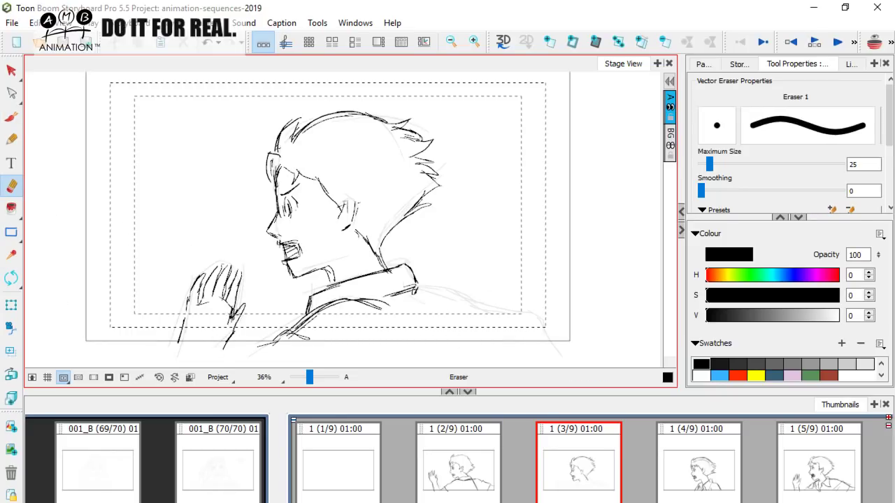
pyautogui.click(11, 117)
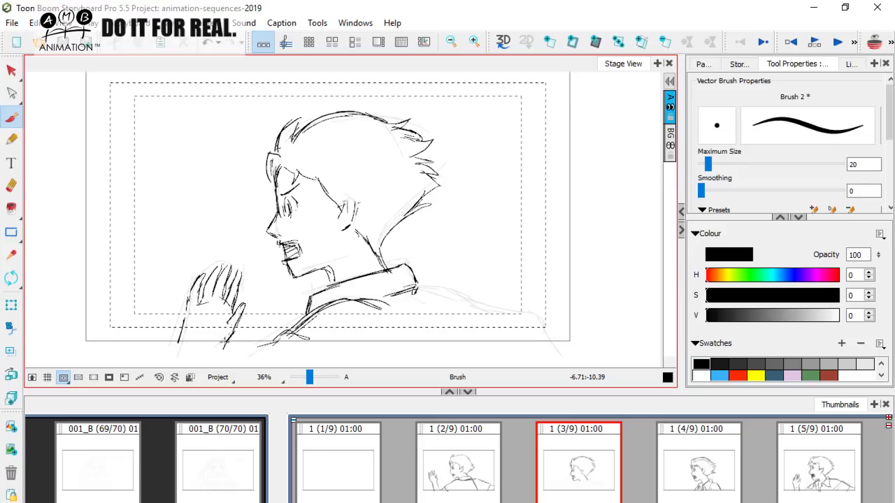
# Ink the back seam, rear shoulder and upper-arm lines of the jacket.
pyautogui.press('space')
pyautogui.moveTo(463, 302)
pyautogui.mouseDown()
pyautogui.moveTo(457, 294)
pyautogui.moveTo(410, 301)
pyautogui.moveTo(435, 334)
pyautogui.mouseUp()
pyautogui.moveTo(393, 282); pyautogui.dragTo(451, 341)
pyautogui.moveTo(407, 295)
pyautogui.mouseDown()
pyautogui.moveTo(450, 339)
pyautogui.moveTo(416, 311)
pyautogui.mouseUp()
pyautogui.moveTo(383, 281)
pyautogui.mouseDown()
pyautogui.moveTo(517, 312)
pyautogui.moveTo(516, 342)
pyautogui.mouseUp()
pyautogui.press('Left')
pyautogui.press('Right')
pyautogui.press('Left')
pyautogui.press('Right')
# Compare panels 2, 3 and 4, and strengthen the jawline in panel 3.
pyautogui.click(679, 453)
pyautogui.click(491, 448)
pyautogui.click(579, 451)
pyautogui.click(680, 457)
pyautogui.click(493, 446)
pyautogui.click(577, 449)
pyautogui.click(489, 437)
pyautogui.click(559, 451)
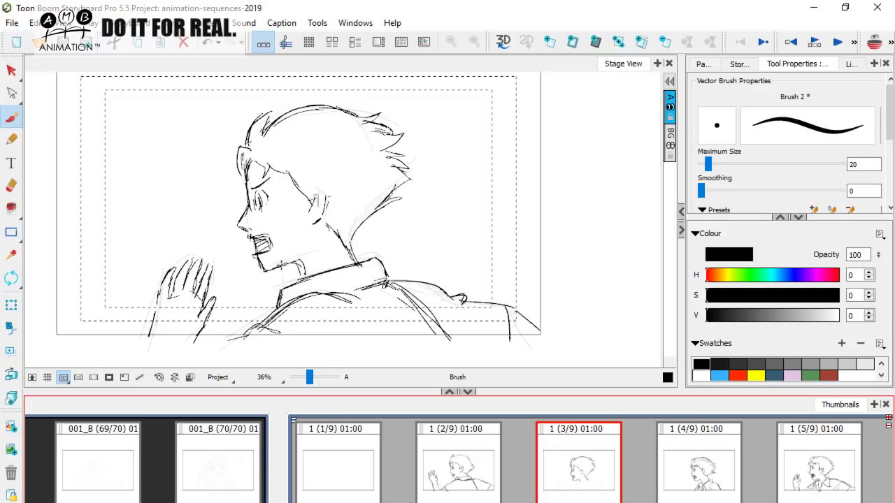
pyautogui.moveTo(301, 263); pyautogui.dragTo(303, 277)
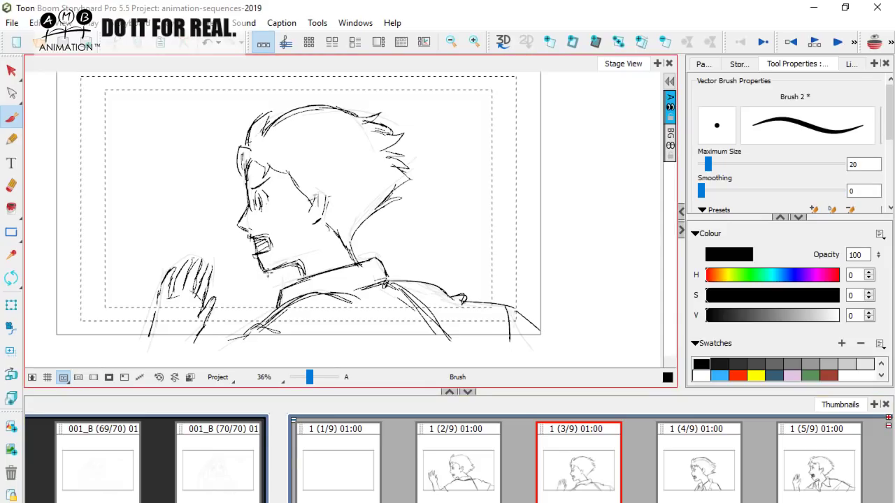
pyautogui.press('a')
# Step repeatedly through panels 2 to 5 to review the motion with the finished in-between.
pyautogui.click(689, 472)
pyautogui.click(579, 464)
pyautogui.click(669, 456)
pyautogui.click(610, 464)
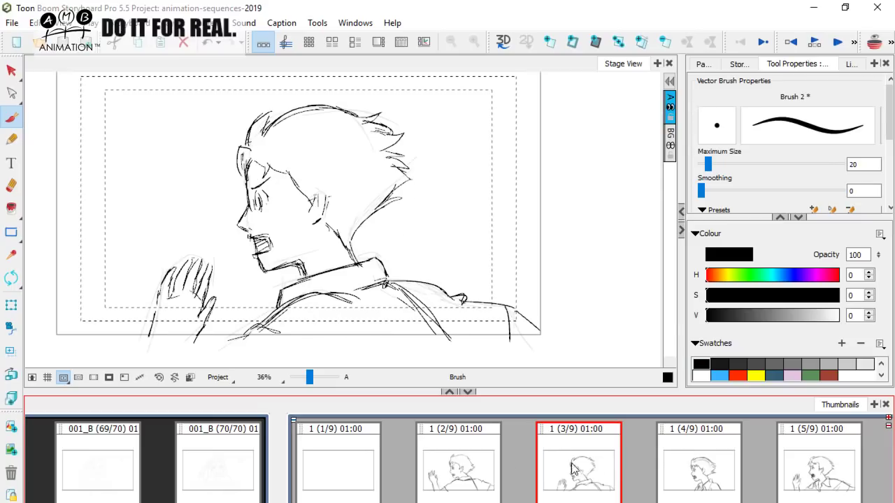
pyautogui.click(679, 457)
pyautogui.click(468, 462)
pyautogui.click(573, 458)
pyautogui.click(679, 458)
pyautogui.click(467, 462)
pyautogui.click(574, 460)
pyautogui.click(677, 459)
pyautogui.click(482, 471)
pyautogui.click(595, 467)
pyautogui.click(723, 458)
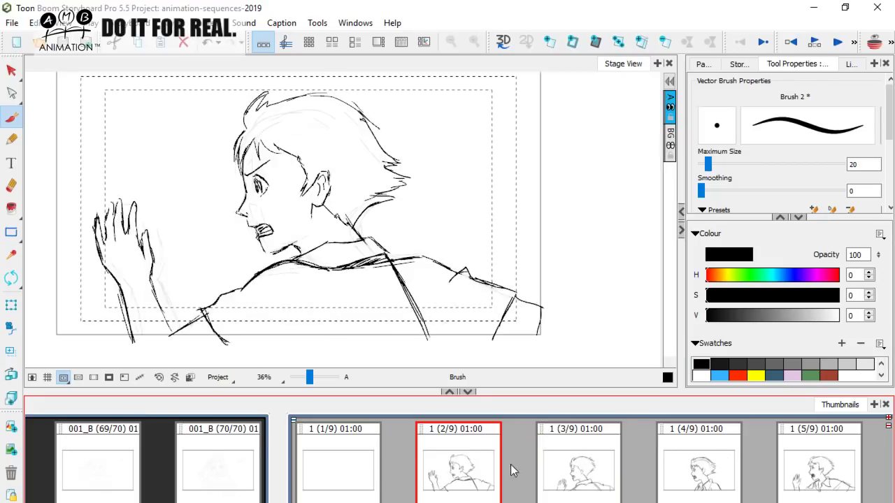
pyautogui.click(795, 447)
pyautogui.click(468, 467)
pyautogui.click(699, 456)
pyautogui.click(792, 446)
pyautogui.click(477, 459)
pyautogui.click(594, 459)
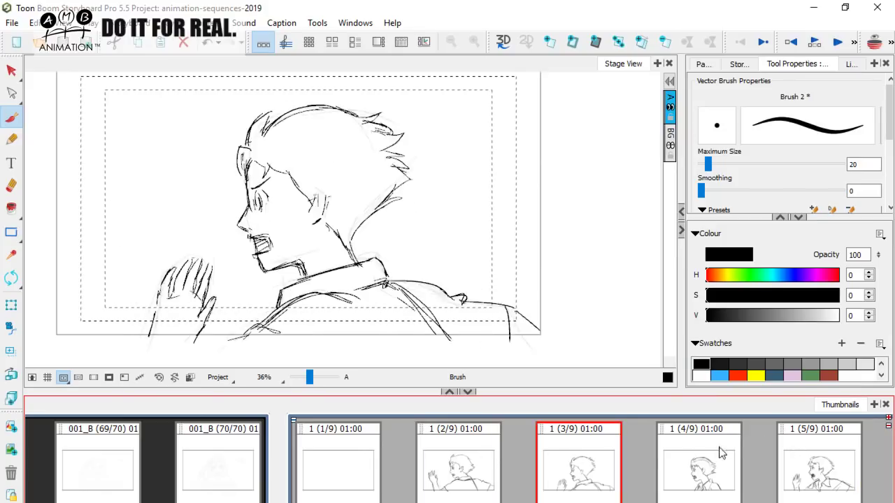
pyautogui.click(720, 453)
# Insert a new blank panel directly after panel 5.
pyautogui.hscroll(1, 458, 462)
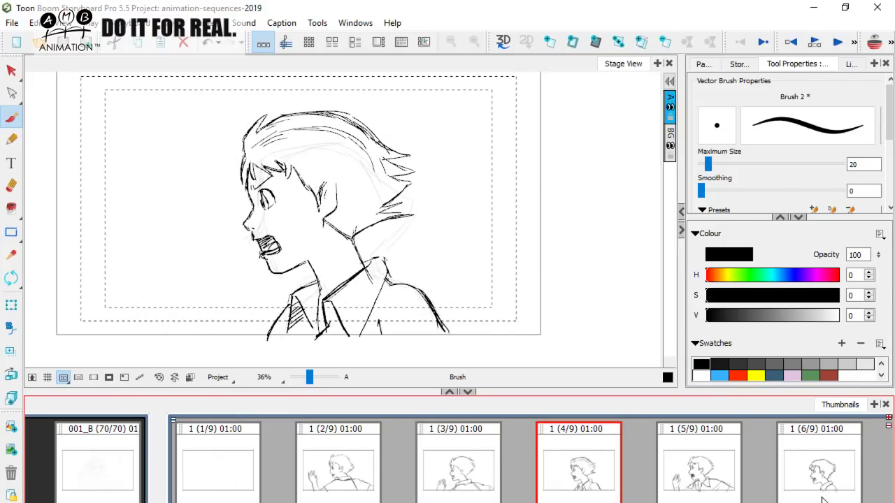
pyautogui.hotkey('alt', 'Tab')
pyautogui.click(699, 458)
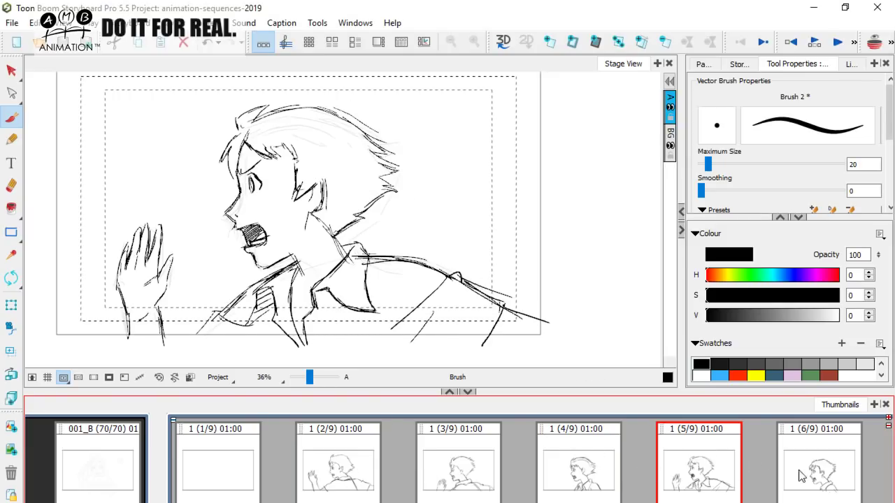
pyautogui.scroll(-2, 460, 458)
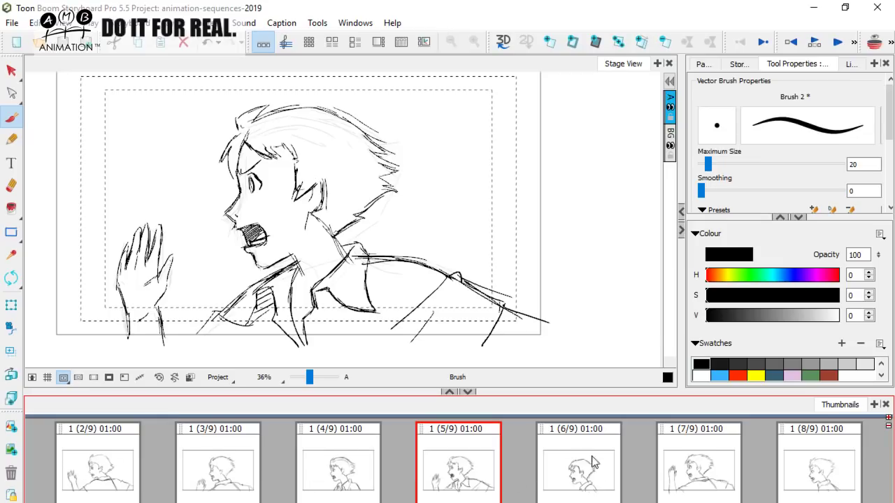
pyautogui.click(374, 463)
pyautogui.click(447, 467)
pyautogui.click(572, 45)
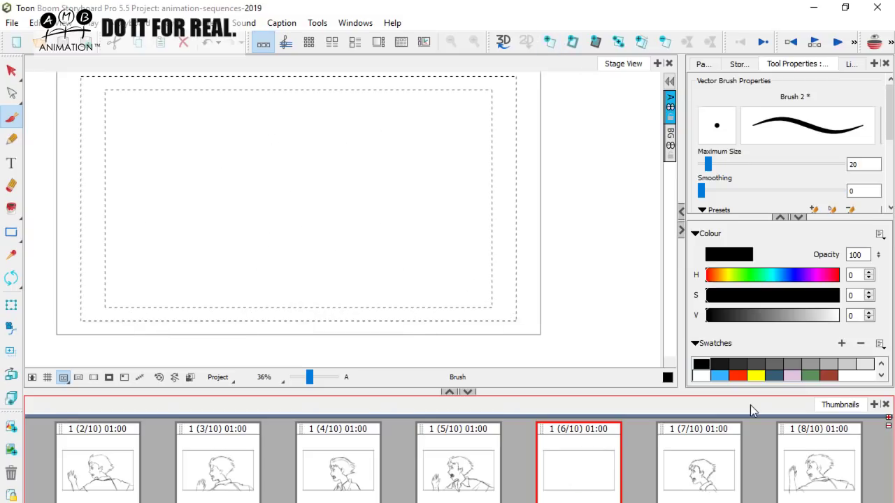
# Compare the boy's poses in panels 2 to 5 and 7 to plan the in-between for the blank panel 6.
pyautogui.click(669, 448)
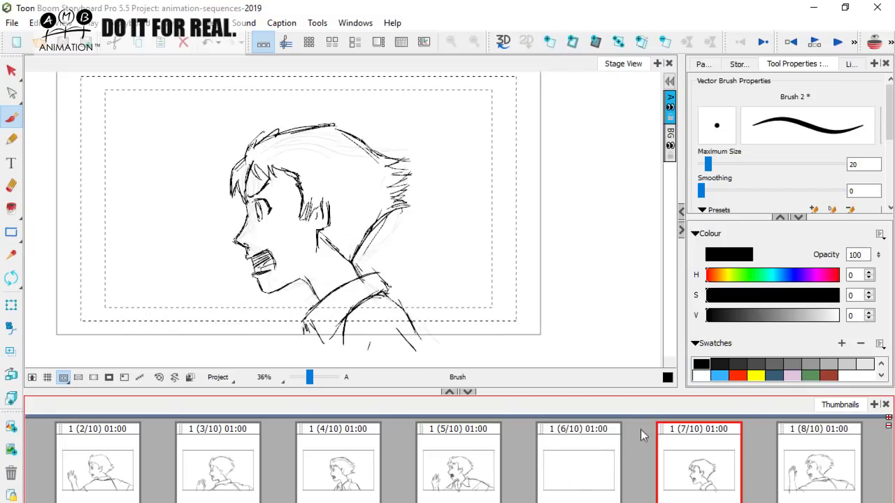
pyautogui.click(233, 476)
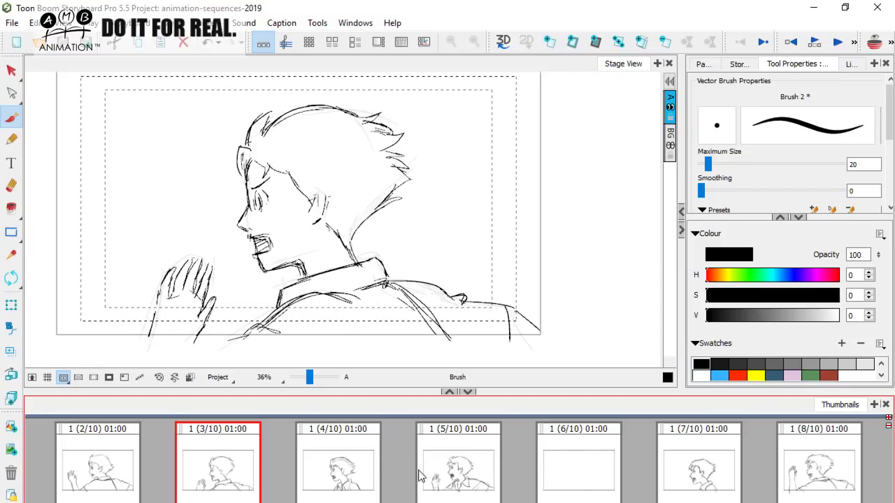
pyautogui.click(362, 476)
pyautogui.click(455, 480)
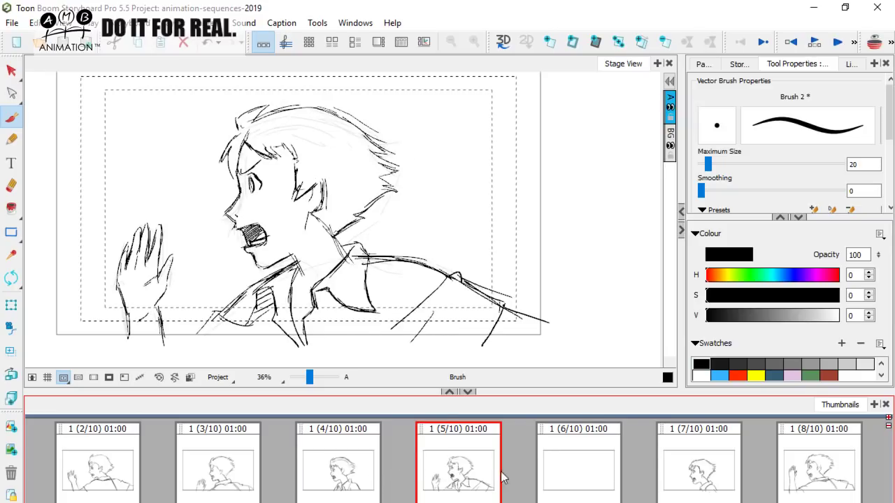
pyautogui.click(726, 471)
pyautogui.click(472, 483)
pyautogui.click(708, 467)
pyautogui.click(477, 467)
pyautogui.click(117, 477)
pyautogui.click(227, 474)
pyautogui.click(337, 468)
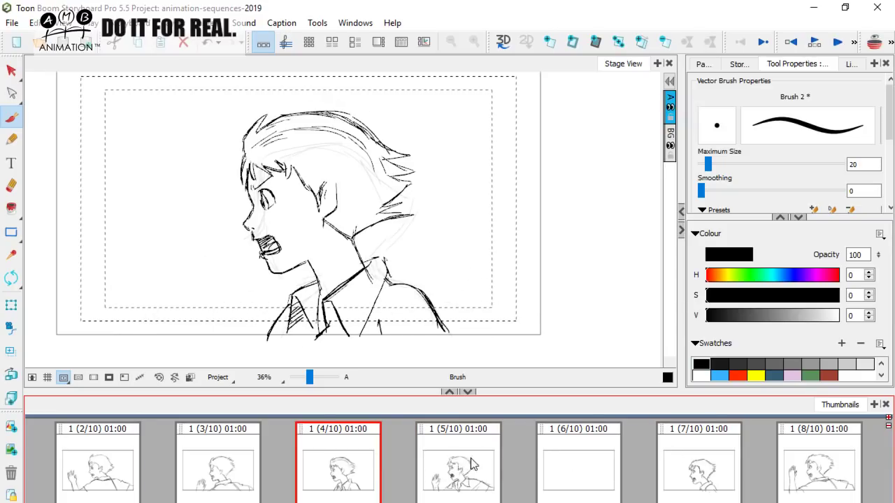
pyautogui.click(474, 465)
pyautogui.click(704, 458)
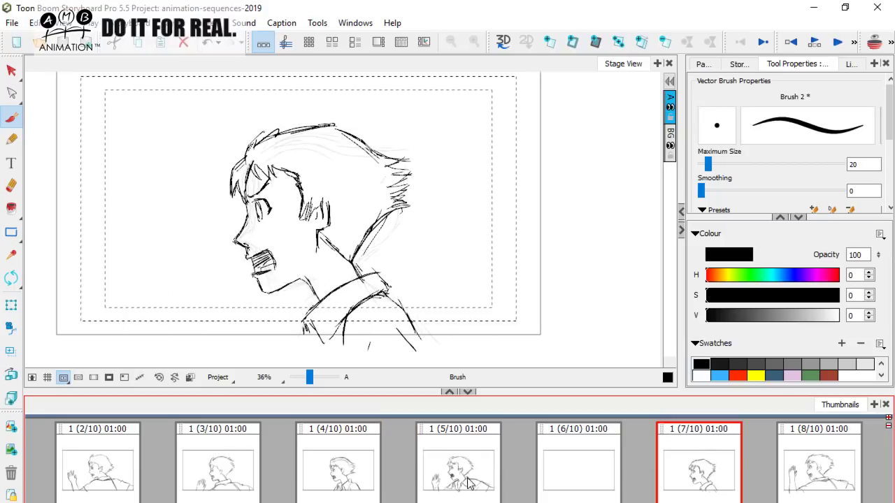
# Turn on onion skin for the blank panel 6 and rough in the first short strokes of the head's crown.
pyautogui.click(591, 463)
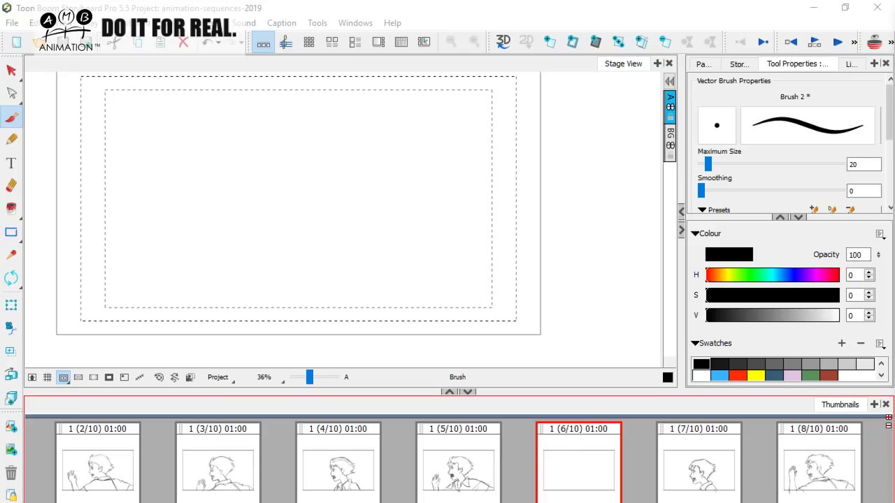
pyautogui.click(873, 42)
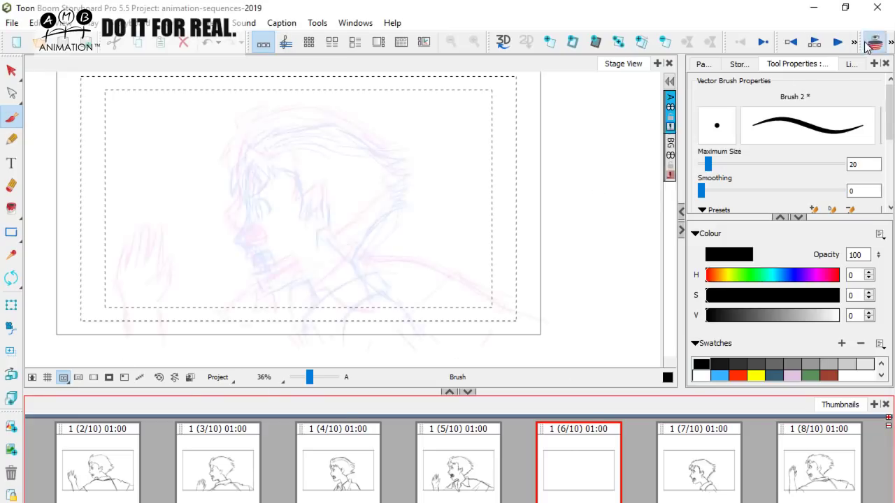
pyautogui.click(485, 470)
pyautogui.click(683, 457)
pyautogui.click(584, 463)
pyautogui.moveTo(269, 119)
pyautogui.mouseDown()
pyautogui.moveTo(298, 108)
pyautogui.moveTo(335, 115)
pyautogui.mouseUp()
pyautogui.press('Left')
pyautogui.press('Right')
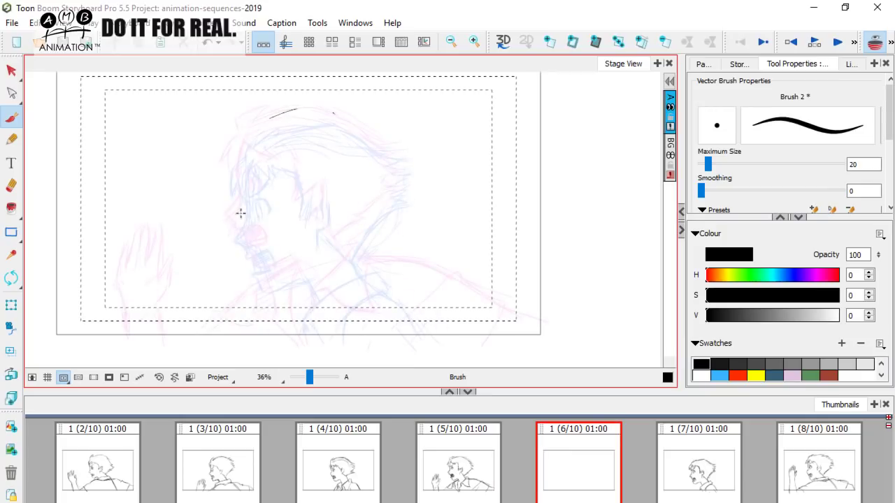
pyautogui.moveTo(226, 216)
pyautogui.mouseDown()
pyautogui.moveTo(245, 247)
pyautogui.moveTo(227, 230)
pyautogui.mouseUp()
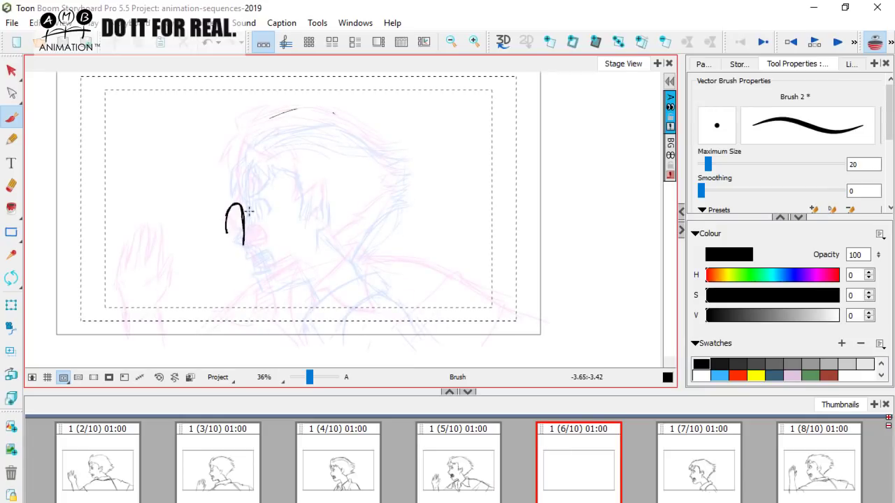
pyautogui.hotkey('ctrl', 'z')
pyautogui.hotkey('ctrl', 'z')
pyautogui.click(130, 467)
pyautogui.click(225, 470)
pyautogui.click(339, 463)
pyautogui.click(488, 446)
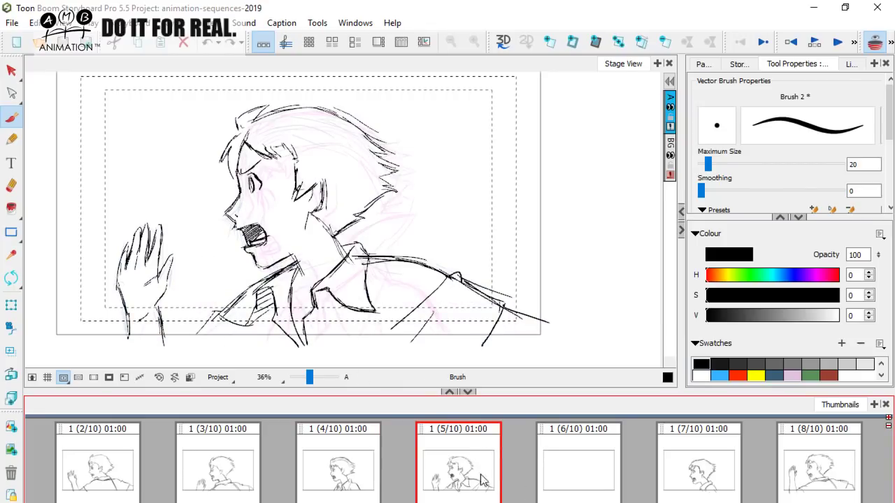
pyautogui.click(615, 473)
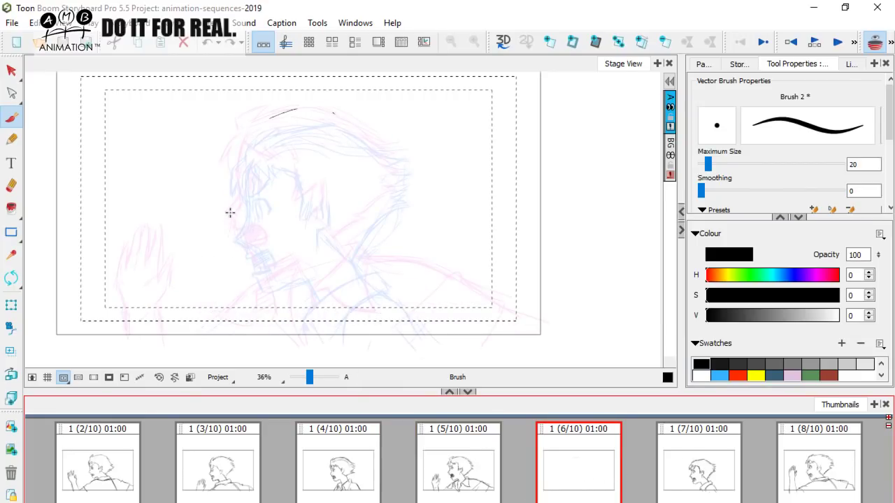
pyautogui.moveTo(230, 211); pyautogui.dragTo(237, 202)
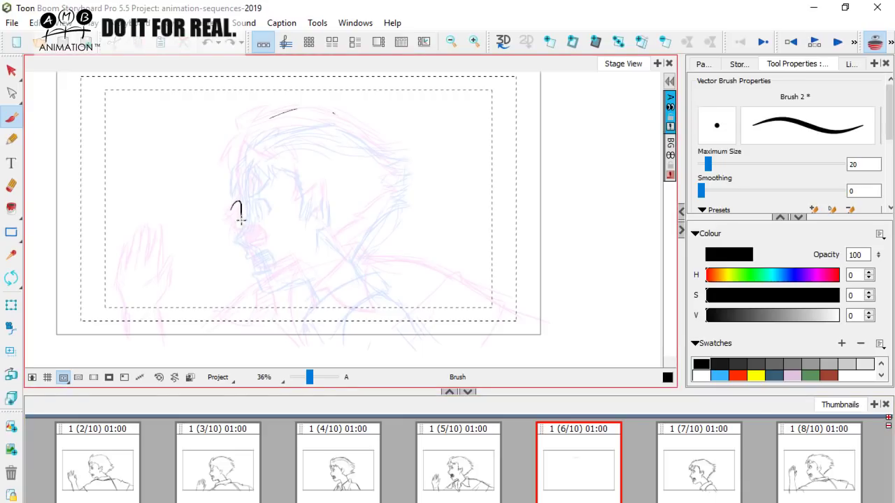
pyautogui.hotkey('ctrl', 'z')
pyautogui.moveTo(230, 206); pyautogui.dragTo(246, 253)
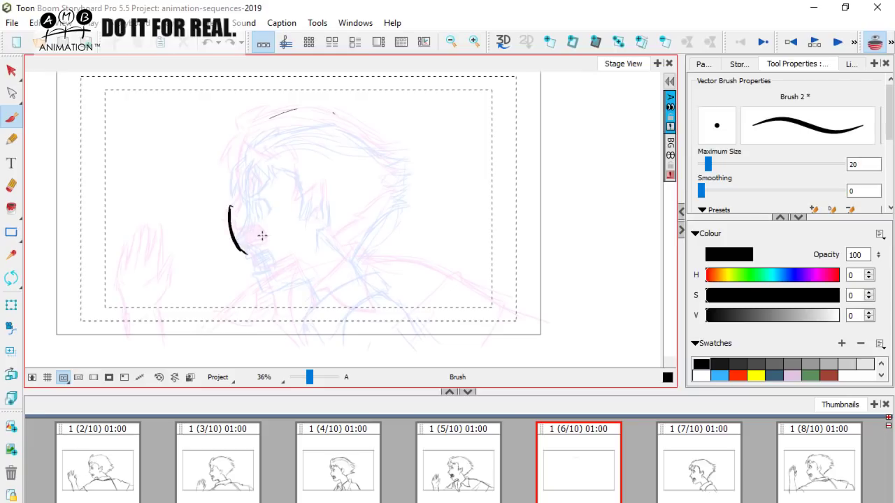
pyautogui.hotkey('ctrl', 'z')
# Rough in the crown of the head, the forehead and the nose profile between the two onion-skinned poses.
pyautogui.press('Left')
pyautogui.press('Right')
pyautogui.moveTo(263, 122)
pyautogui.mouseDown()
pyautogui.moveTo(334, 117)
pyautogui.moveTo(382, 158)
pyautogui.mouseUp()
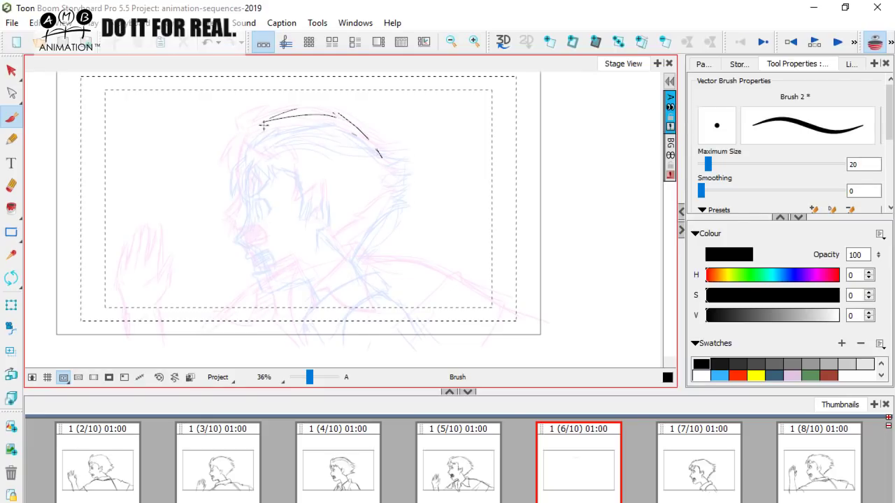
pyautogui.moveTo(252, 144)
pyautogui.mouseDown()
pyautogui.moveTo(237, 222)
pyautogui.moveTo(242, 192)
pyautogui.moveTo(237, 231)
pyautogui.mouseUp()
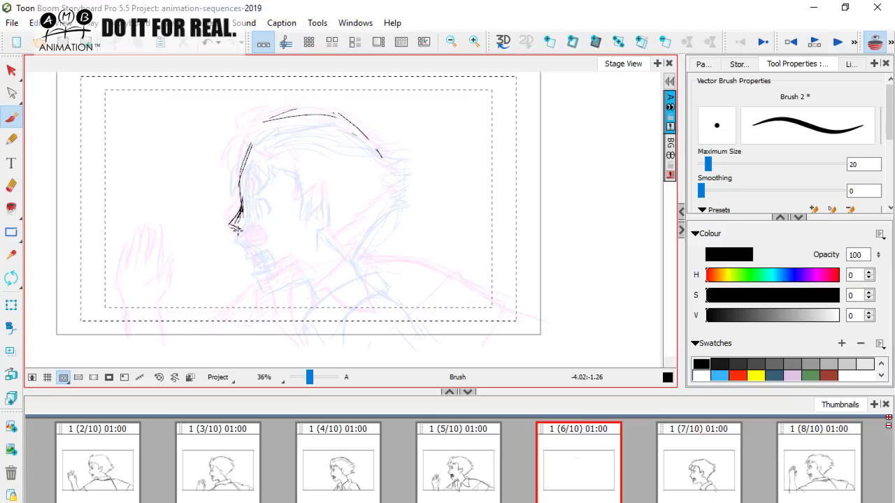
pyautogui.moveTo(242, 195)
pyautogui.mouseDown()
pyautogui.moveTo(227, 223)
pyautogui.moveTo(248, 162)
pyautogui.mouseUp()
# Check the profile against panel 5 and erase the excess line along the inner side of the nose bridge.
pyautogui.press('Left')
pyautogui.press('Right')
pyautogui.press('Left')
pyautogui.press('Right')
pyautogui.click(12, 185)
pyautogui.moveTo(246, 207)
pyautogui.mouseDown()
pyautogui.moveTo(241, 218)
pyautogui.moveTo(250, 200)
pyautogui.mouseUp()
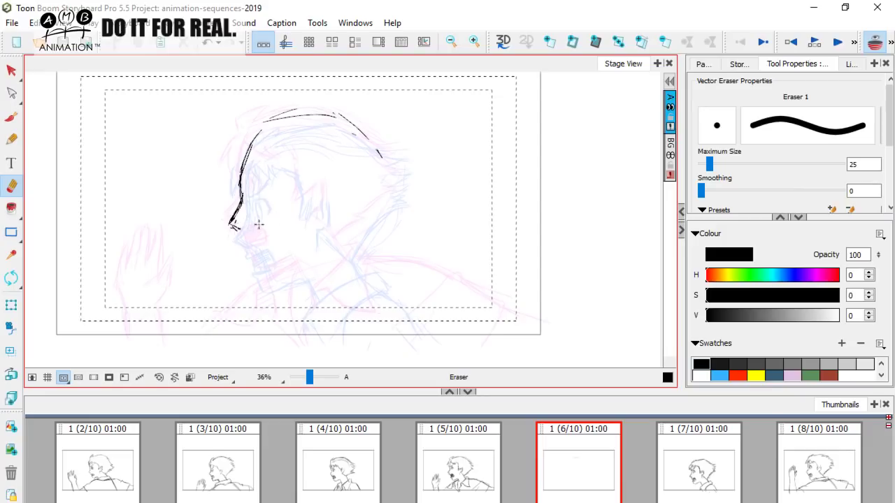
# Rough in the front of the mouth, the chin and the jawline with the brush.
pyautogui.click(11, 116)
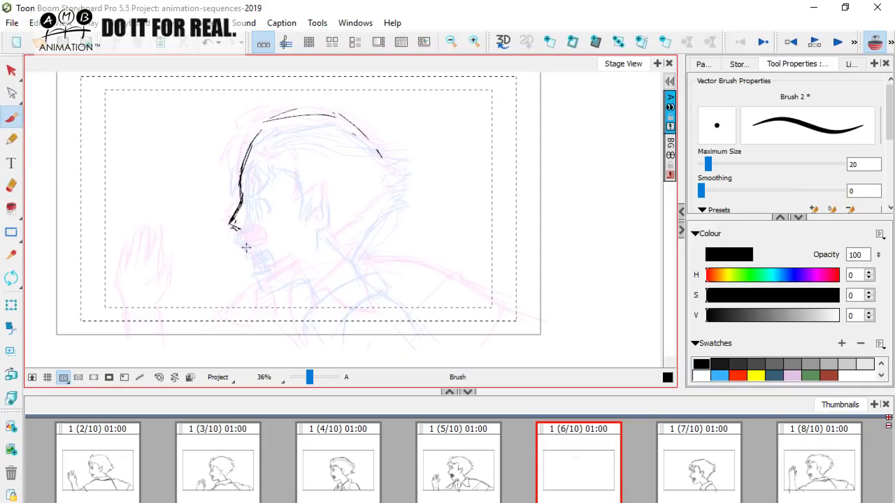
pyautogui.moveTo(239, 234); pyautogui.dragTo(278, 276)
pyautogui.moveTo(271, 278); pyautogui.dragTo(297, 266)
pyautogui.press('Left')
pyautogui.press('Right')
# Rough in the outer hair contour over the crown and the spiky tufts at the nape.
pyautogui.moveTo(274, 120)
pyautogui.mouseDown()
pyautogui.moveTo(386, 123)
pyautogui.moveTo(386, 114)
pyautogui.moveTo(397, 146)
pyautogui.mouseUp()
pyautogui.moveTo(405, 168); pyautogui.dragTo(360, 209)
pyautogui.press('Left')
pyautogui.press('Right')
pyautogui.moveTo(405, 184); pyautogui.dragTo(362, 207)
pyautogui.moveTo(398, 195); pyautogui.dragTo(354, 220)
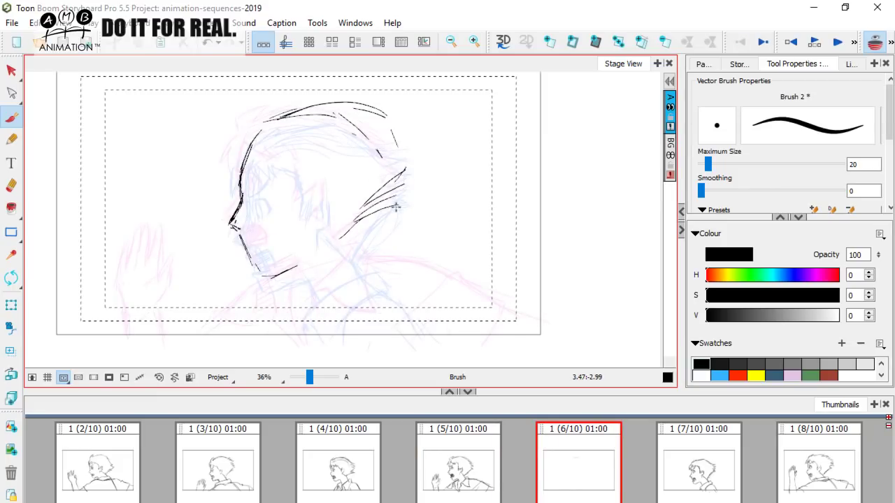
# Join the crown to the nape down the back of the head and sketch the swept tufts above the forehead.
pyautogui.press('Left')
pyautogui.press('Right')
pyautogui.press('Left')
pyautogui.press('Right')
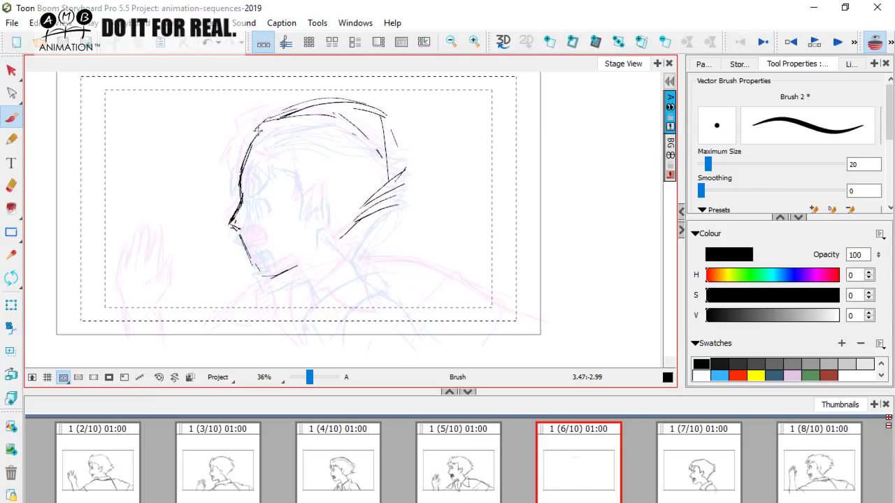
pyautogui.moveTo(288, 101); pyautogui.dragTo(260, 125)
pyautogui.moveTo(273, 107)
pyautogui.mouseDown()
pyautogui.moveTo(249, 133)
pyautogui.moveTo(230, 134)
pyautogui.moveTo(222, 168)
pyautogui.mouseUp()
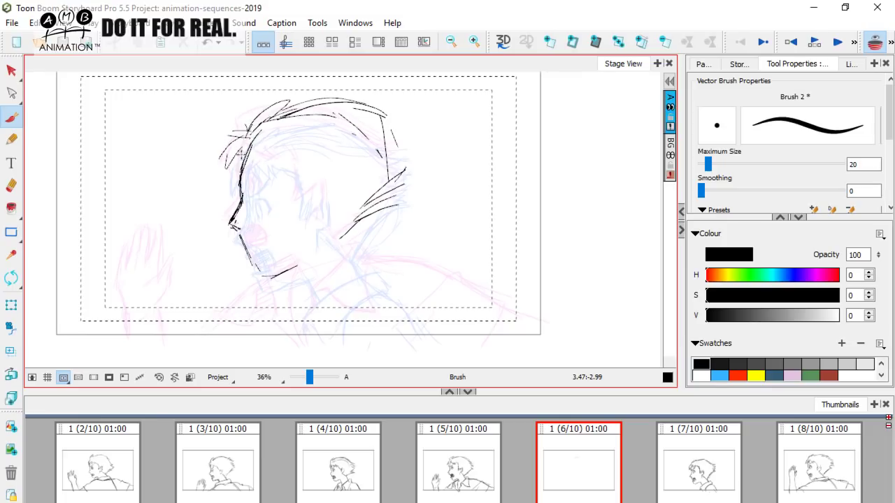
# Rough in the neck, the back of the collar, the rear shoulder and the outer upper-arm line, checking against panel 5.
pyautogui.moveTo(339, 230); pyautogui.dragTo(362, 270)
pyautogui.moveTo(342, 235); pyautogui.dragTo(362, 273)
pyautogui.moveTo(285, 284); pyautogui.dragTo(305, 273)
pyautogui.moveTo(365, 256)
pyautogui.mouseDown()
pyautogui.moveTo(402, 272)
pyautogui.moveTo(400, 283)
pyautogui.moveTo(393, 272)
pyautogui.moveTo(533, 288)
pyautogui.moveTo(503, 288)
pyautogui.moveTo(482, 284)
pyautogui.moveTo(542, 282)
pyautogui.mouseUp()
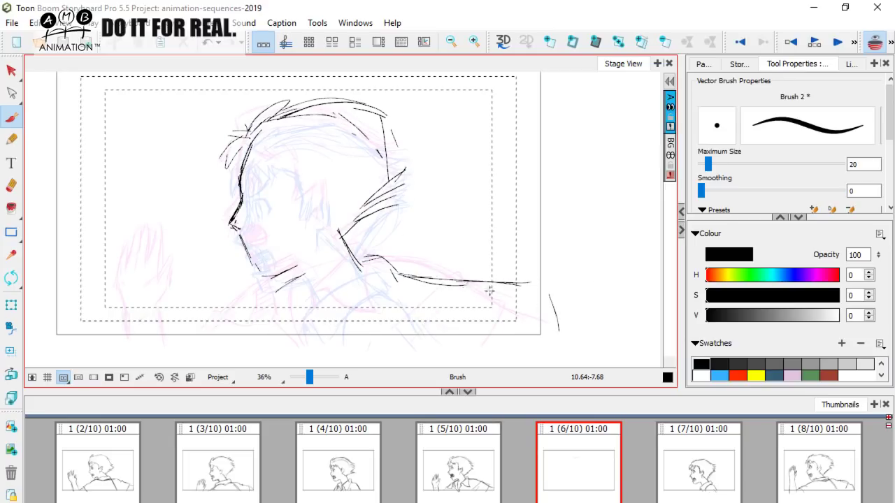
pyautogui.press('Left')
pyautogui.press('Right')
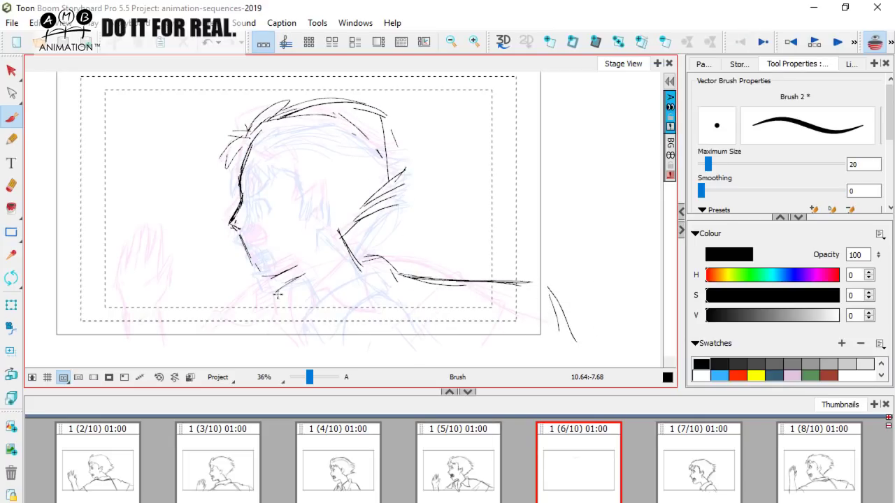
pyautogui.press('Left')
pyautogui.press('Right')
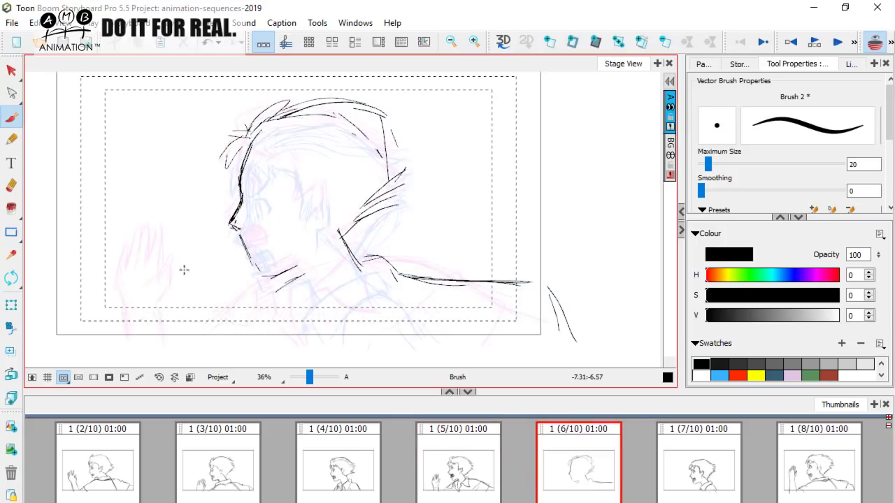
# Rough in the raised hand as a simple oval shape with the wrist and forearm lines below it.
pyautogui.moveTo(178, 232)
pyautogui.mouseDown()
pyautogui.moveTo(210, 215)
pyautogui.moveTo(212, 271)
pyautogui.mouseUp()
pyautogui.moveTo(183, 218)
pyautogui.mouseDown()
pyautogui.moveTo(202, 267)
pyautogui.moveTo(166, 249)
pyautogui.moveTo(184, 291)
pyautogui.moveTo(212, 266)
pyautogui.moveTo(197, 299)
pyautogui.mouseUp()
pyautogui.press('Left')
pyautogui.press('Right')
pyautogui.moveTo(190, 300); pyautogui.dragTo(172, 310)
pyautogui.moveTo(154, 281)
pyautogui.mouseDown()
pyautogui.moveTo(126, 330)
pyautogui.moveTo(138, 302)
pyautogui.moveTo(179, 342)
pyautogui.moveTo(208, 319)
pyautogui.moveTo(203, 312)
pyautogui.mouseUp()
# Rough in the front shoulder, the front of the collar and the throat line under the jaw.
pyautogui.moveTo(201, 314)
pyautogui.mouseDown()
pyautogui.moveTo(262, 298)
pyautogui.moveTo(245, 305)
pyautogui.moveTo(270, 287)
pyautogui.mouseUp()
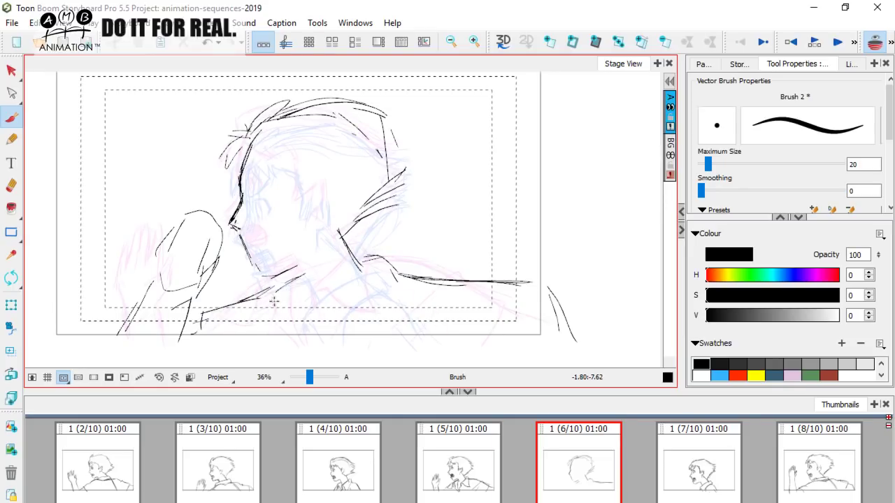
pyautogui.moveTo(259, 302)
pyautogui.mouseDown()
pyautogui.moveTo(302, 275)
pyautogui.moveTo(241, 319)
pyautogui.mouseUp()
pyautogui.moveTo(314, 287)
pyautogui.mouseDown()
pyautogui.moveTo(296, 264)
pyautogui.moveTo(265, 278)
pyautogui.mouseUp()
pyautogui.press('Left')
pyautogui.press('Right')
# Turn off onion skin, recolour the whole rough drawing light grey, and set the brush colour back to black.
pyautogui.click(875, 42)
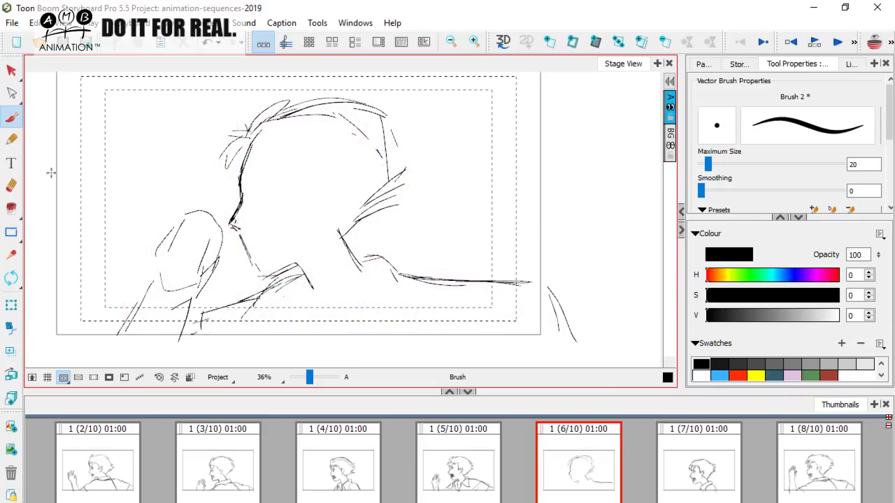
pyautogui.click(11, 71)
pyautogui.click(275, 285)
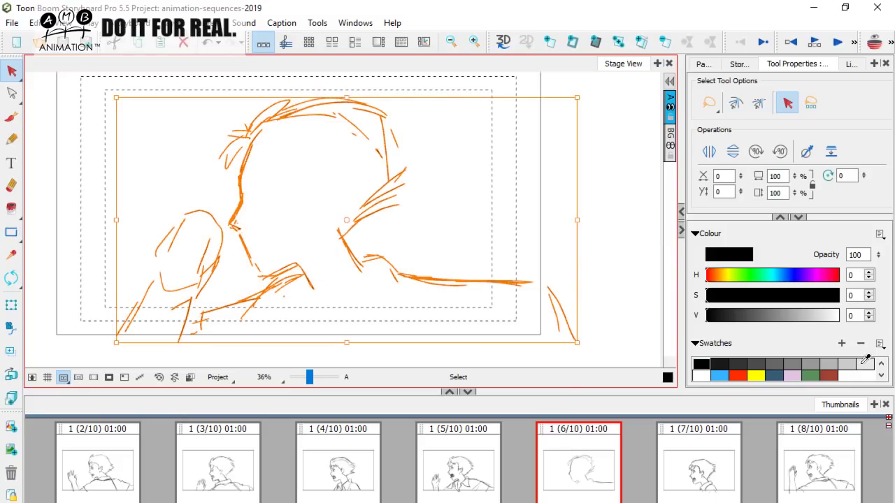
pyautogui.click(865, 363)
pyautogui.click(63, 240)
pyautogui.click(11, 118)
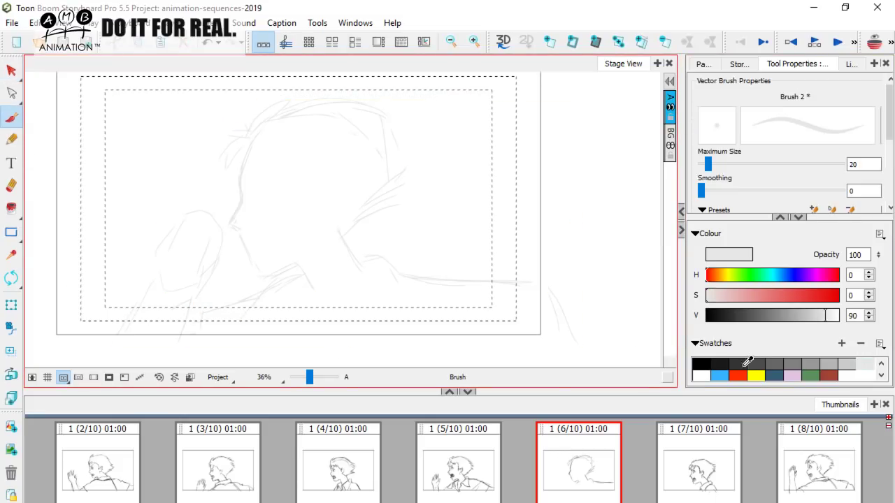
pyautogui.click(701, 364)
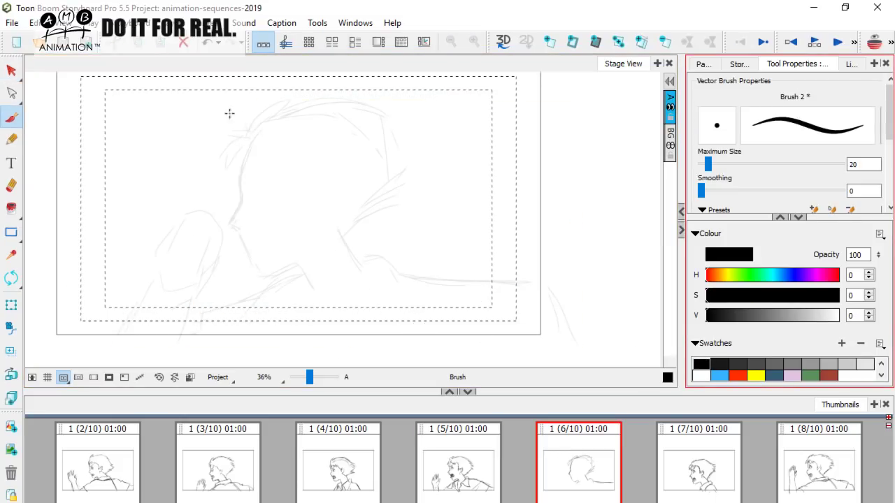
# Ink the forehead, brow and nose profile over the grey rough.
pyautogui.moveTo(246, 150); pyautogui.dragTo(239, 176)
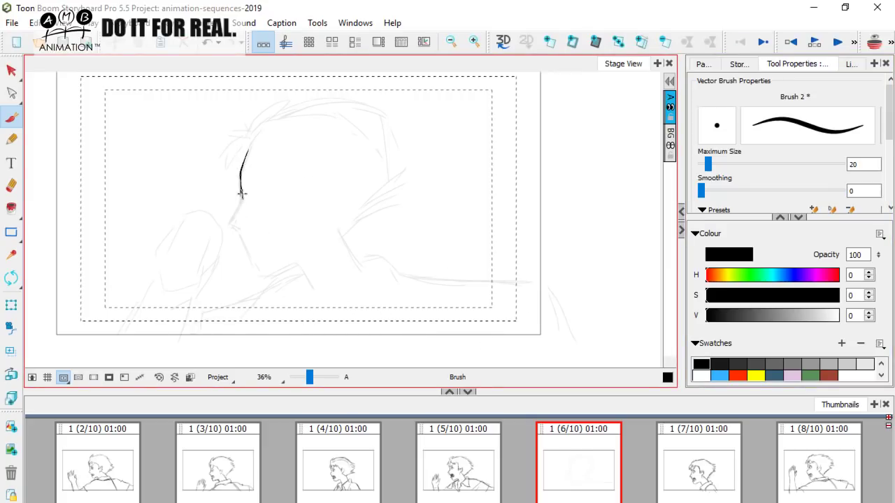
pyautogui.moveTo(238, 205); pyautogui.dragTo(232, 219)
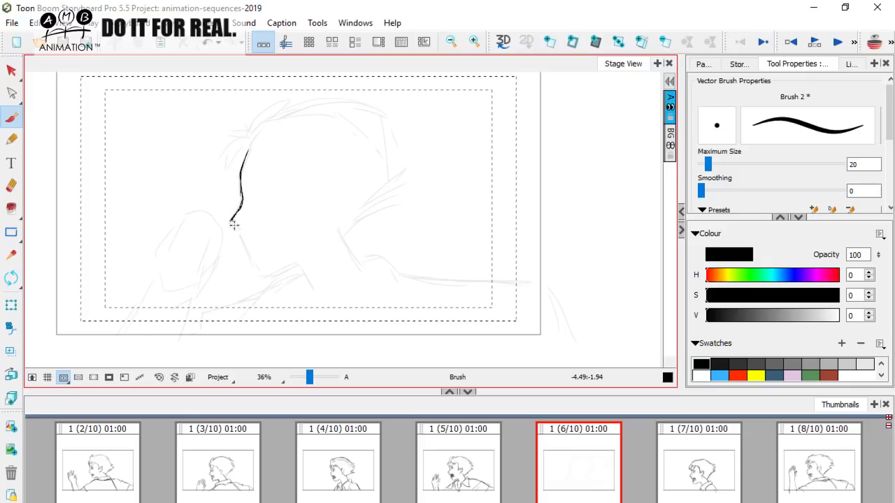
pyautogui.moveTo(232, 219); pyautogui.dragTo(240, 227)
# Ink the open shouting mouth with hatching inside, the base of the nose, and the chin and jawline.
pyautogui.moveTo(246, 235); pyautogui.dragTo(260, 231)
pyautogui.moveTo(260, 231); pyautogui.dragTo(271, 244)
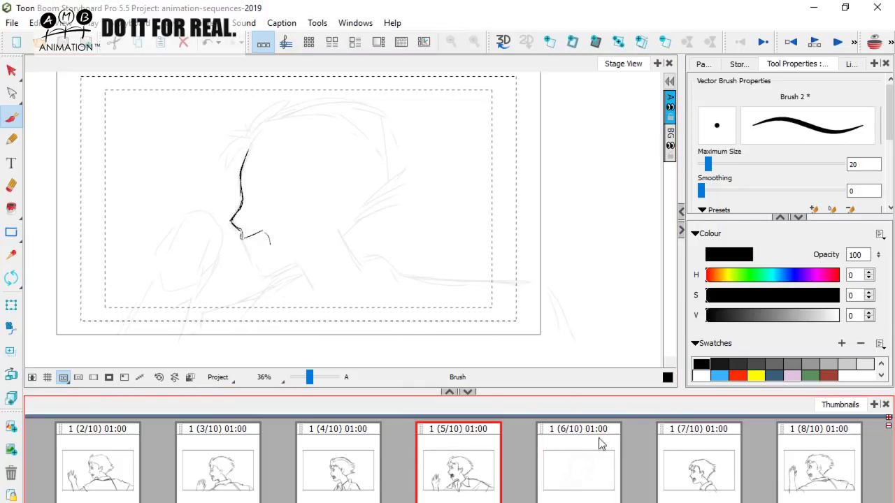
pyautogui.click(599, 448)
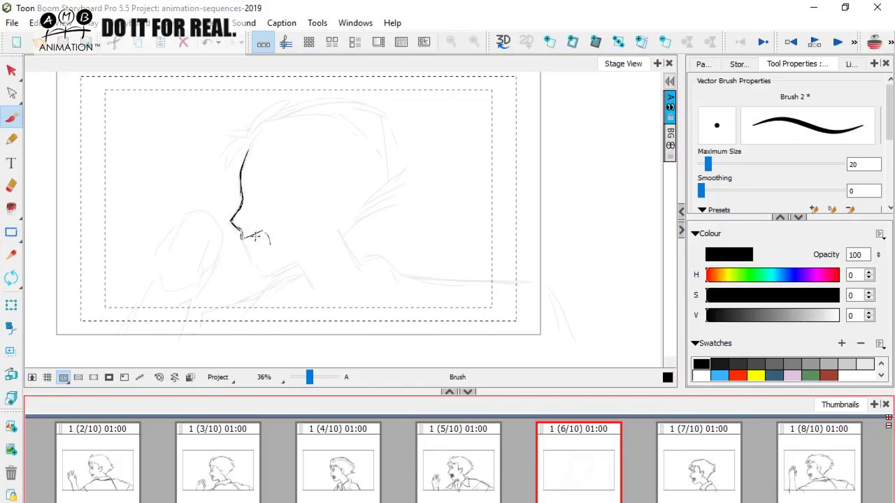
pyautogui.moveTo(255, 236); pyautogui.dragTo(268, 242)
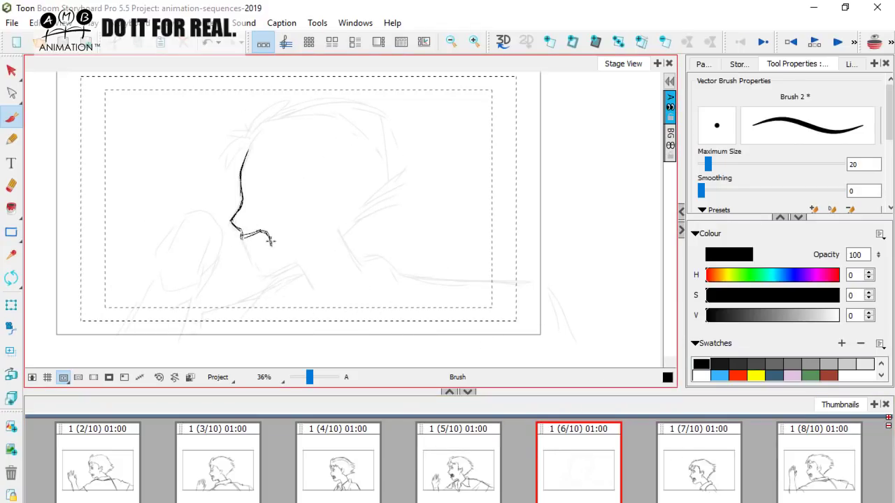
pyautogui.moveTo(269, 247)
pyautogui.mouseDown()
pyautogui.moveTo(246, 257)
pyautogui.moveTo(278, 274)
pyautogui.moveTo(300, 264)
pyautogui.mouseUp()
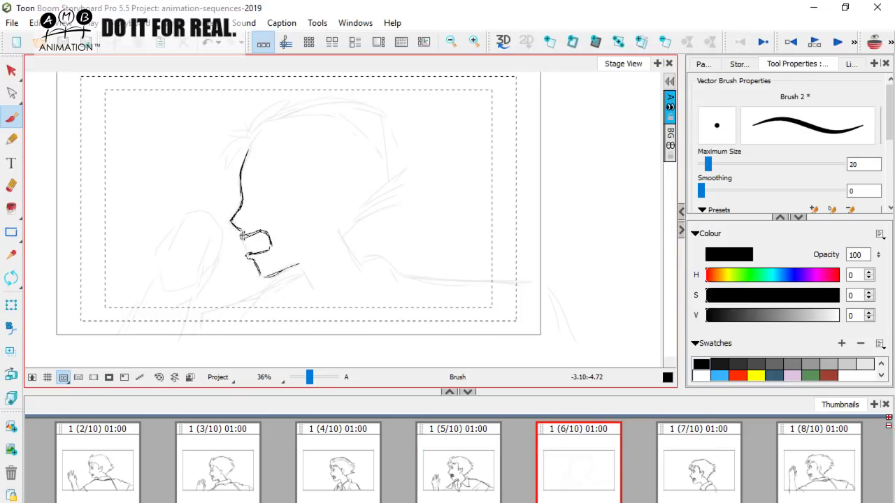
pyautogui.moveTo(241, 233)
pyautogui.mouseDown()
pyautogui.moveTo(249, 255)
pyautogui.moveTo(264, 235)
pyautogui.mouseUp()
pyautogui.moveTo(242, 225); pyautogui.dragTo(245, 228)
# Ink the eye and the angry eyebrow over the grey rough.
pyautogui.press('Left')
pyautogui.press('Right')
pyautogui.moveTo(253, 183)
pyautogui.mouseDown()
pyautogui.moveTo(254, 199)
pyautogui.moveTo(266, 187)
pyautogui.mouseUp()
pyautogui.press('Left')
pyautogui.press('Right')
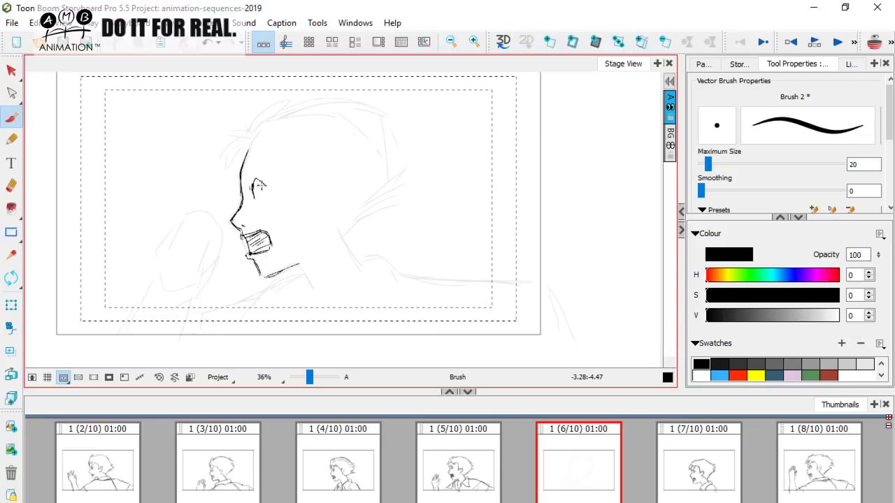
pyautogui.moveTo(253, 185); pyautogui.dragTo(255, 197)
# Flip back and forth between panel 6 and its neighbouring panel to compare the inked face.
pyautogui.press(',')
pyautogui.press('.')
pyautogui.press(',')
pyautogui.press('.')
pyautogui.press(',')
pyautogui.press('.')
pyautogui.press(',')
pyautogui.press('.')
pyautogui.press(',')
pyautogui.press('.')
pyautogui.press(',')
pyautogui.press('.')
pyautogui.press(',')
pyautogui.press('.')
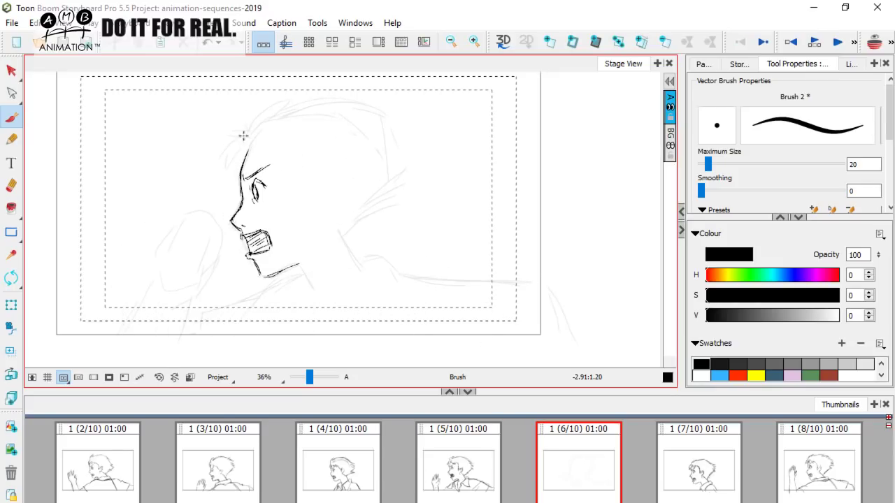
# Ink the start of the hairline above the brow and the pointed locks over the forehead.
pyautogui.moveTo(257, 143); pyautogui.dragTo(281, 158)
pyautogui.moveTo(238, 160); pyautogui.dragTo(228, 180)
pyautogui.moveTo(244, 137); pyautogui.dragTo(228, 168)
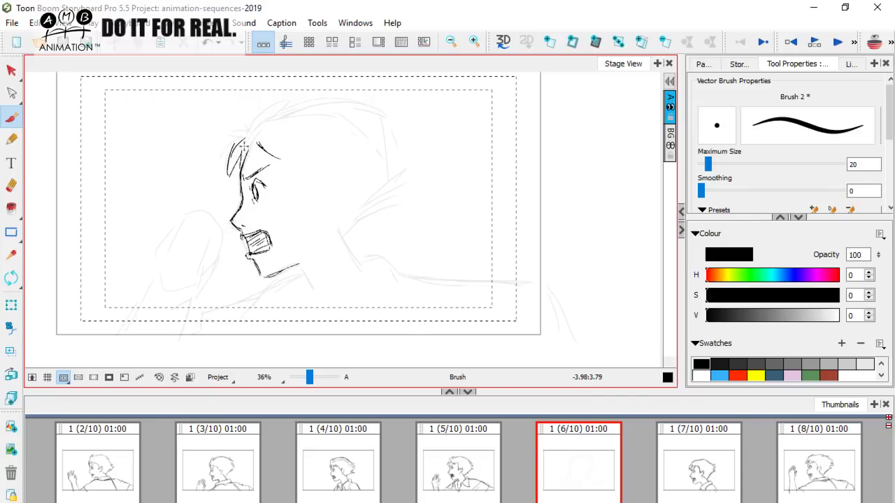
pyautogui.moveTo(228, 167); pyautogui.dragTo(242, 153)
pyautogui.moveTo(217, 145); pyautogui.dragTo(249, 132)
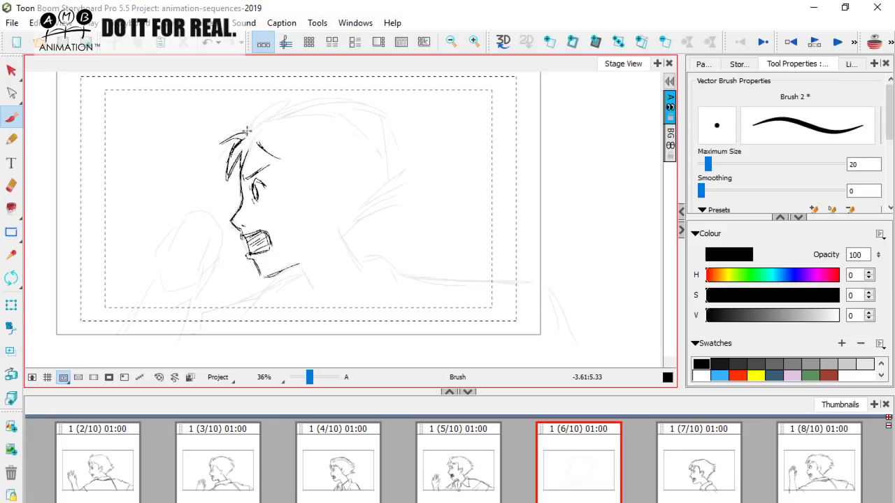
# Ink the top outline of the hair and the spiky tufts at the back of the head.
pyautogui.moveTo(248, 133)
pyautogui.mouseDown()
pyautogui.moveTo(267, 107)
pyautogui.moveTo(263, 134)
pyautogui.moveTo(308, 99)
pyautogui.moveTo(403, 130)
pyautogui.mouseUp()
pyautogui.press('Left')
pyautogui.press('Right')
pyautogui.moveTo(371, 123)
pyautogui.mouseDown()
pyautogui.moveTo(404, 131)
pyautogui.moveTo(410, 165)
pyautogui.moveTo(395, 173)
pyautogui.moveTo(408, 178)
pyautogui.moveTo(403, 194)
pyautogui.mouseUp()
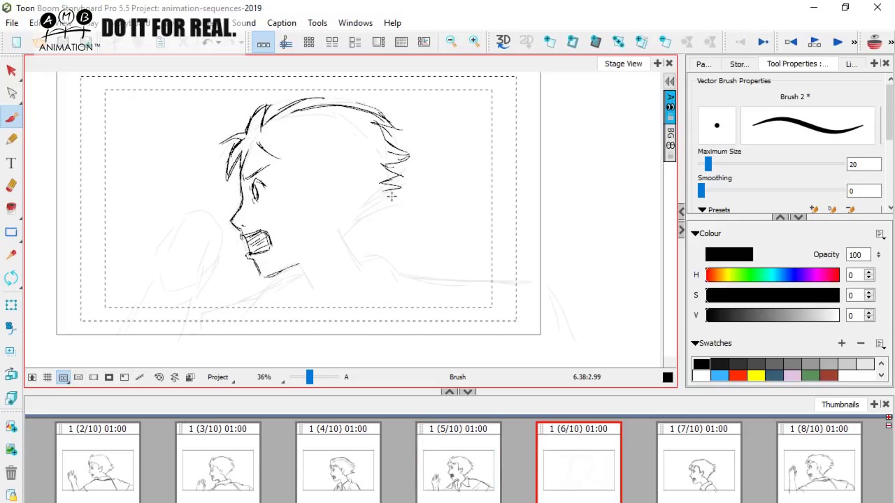
# Flip through panels 4 to 7 to examine how the hair shape moves from drawing to drawing.
pyautogui.press('Left')
pyautogui.press('Right')
pyautogui.press('Left')
pyautogui.press('Right')
pyautogui.click(382, 471)
pyautogui.click(456, 470)
pyautogui.click(575, 462)
pyautogui.click(678, 448)
pyautogui.click(351, 477)
pyautogui.click(445, 483)
pyautogui.click(570, 465)
pyautogui.click(677, 450)
pyautogui.press('Left')
pyautogui.press('Left')
pyautogui.press('Right')
pyautogui.press('Left')
pyautogui.press('Right')
# Add inner strokes along the crown of the hair.
pyautogui.click(282, 118)
pyautogui.moveTo(288, 115); pyautogui.dragTo(355, 110)
pyautogui.press('Left')
pyautogui.press('Right')
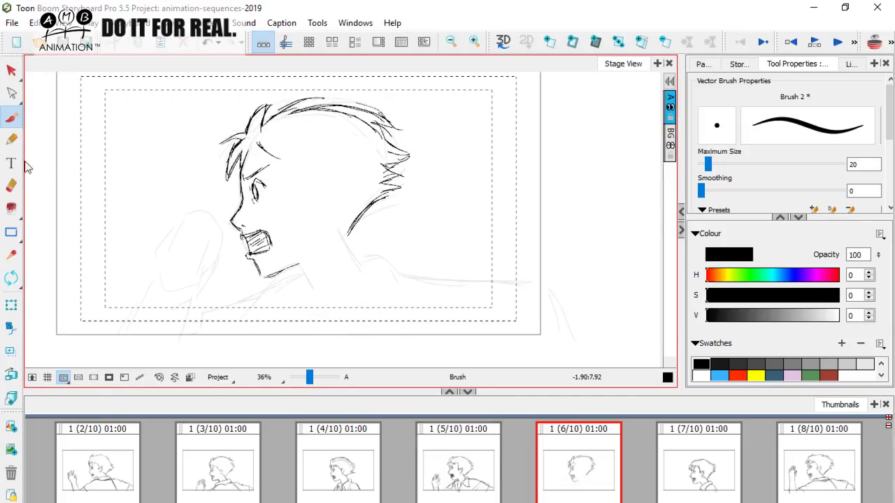
# Erase the outer hair strokes at the crown and back of the head and redraw them closer to the skull.
pyautogui.hotkey('alt', '/')
pyautogui.hotkey('alt', 'e')
pyautogui.moveTo(386, 140)
pyautogui.mouseDown()
pyautogui.moveTo(371, 112)
pyautogui.moveTo(402, 130)
pyautogui.moveTo(411, 151)
pyautogui.moveTo(400, 175)
pyautogui.moveTo(383, 146)
pyautogui.mouseUp()
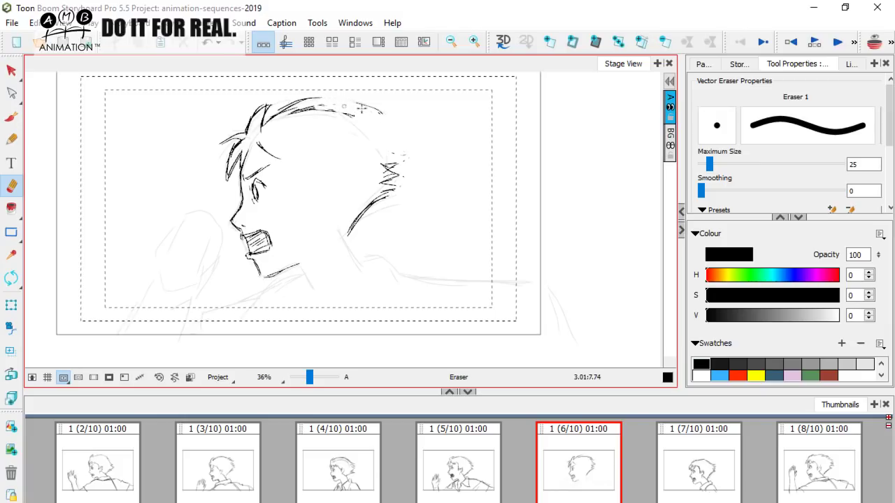
pyautogui.click(12, 117)
pyautogui.moveTo(273, 120)
pyautogui.mouseDown()
pyautogui.moveTo(313, 105)
pyautogui.moveTo(381, 111)
pyautogui.mouseUp()
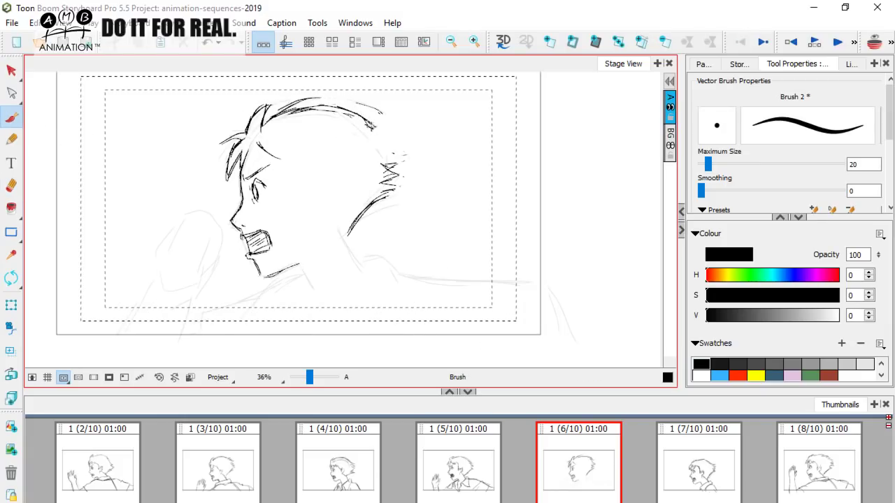
pyautogui.moveTo(364, 126)
pyautogui.mouseDown()
pyautogui.moveTo(388, 160)
pyautogui.moveTo(378, 161)
pyautogui.moveTo(379, 147)
pyautogui.moveTo(391, 156)
pyautogui.moveTo(397, 188)
pyautogui.moveTo(351, 218)
pyautogui.mouseUp()
pyautogui.press('Left')
pyautogui.press('Right')
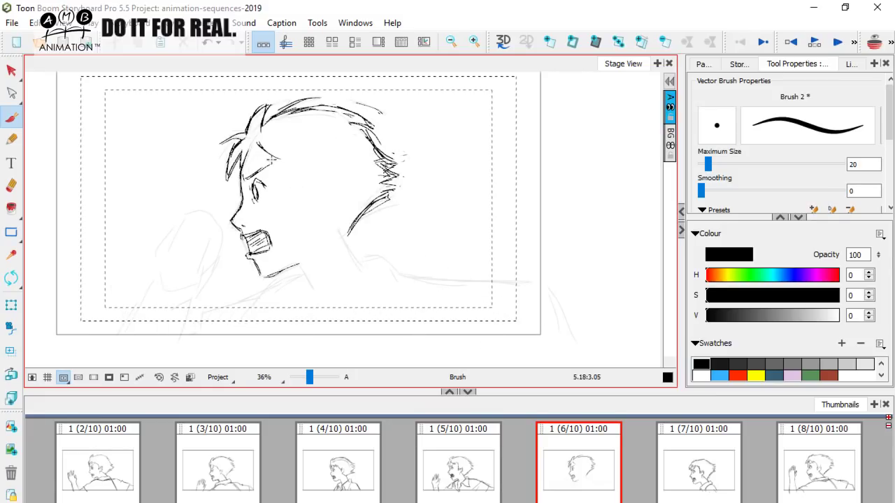
# Ink the hairline at the temple, the sideburn, and the ear with the jaw edge below it.
pyautogui.moveTo(261, 147)
pyautogui.mouseDown()
pyautogui.moveTo(283, 167)
pyautogui.moveTo(294, 156)
pyautogui.moveTo(307, 187)
pyautogui.mouseUp()
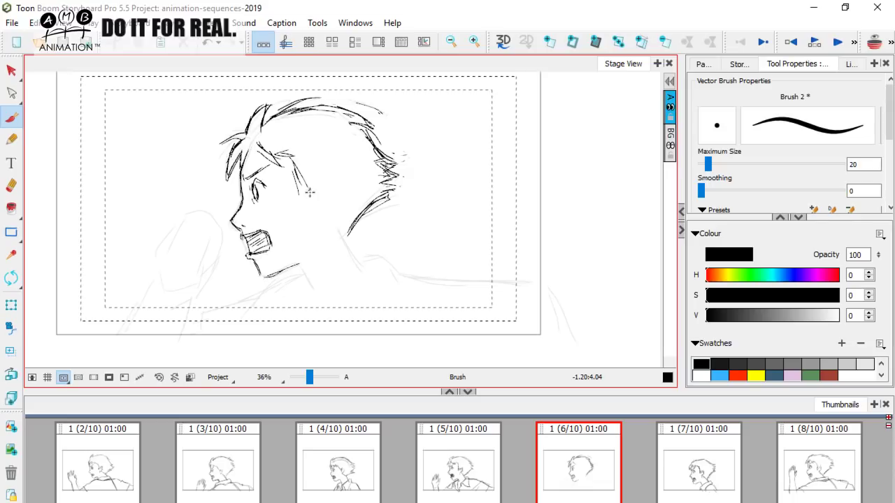
pyautogui.moveTo(323, 179); pyautogui.dragTo(323, 208)
pyautogui.moveTo(315, 210); pyautogui.dragTo(314, 236)
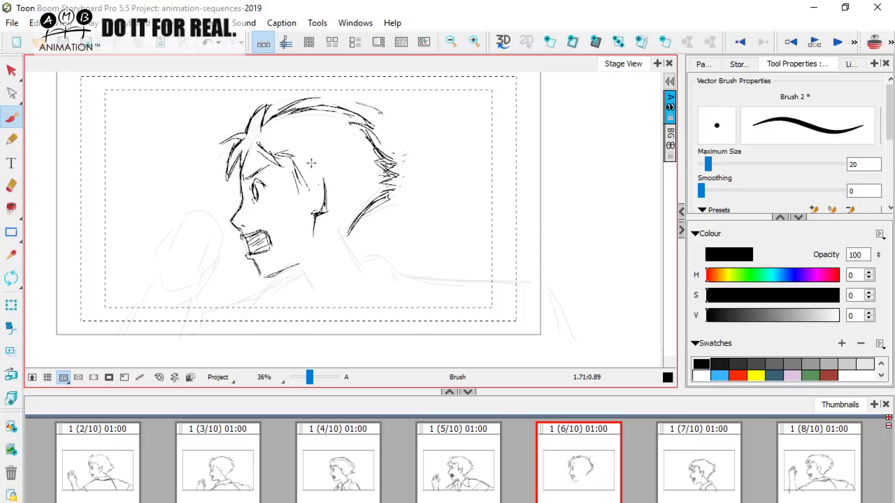
pyautogui.moveTo(294, 203); pyautogui.dragTo(326, 177)
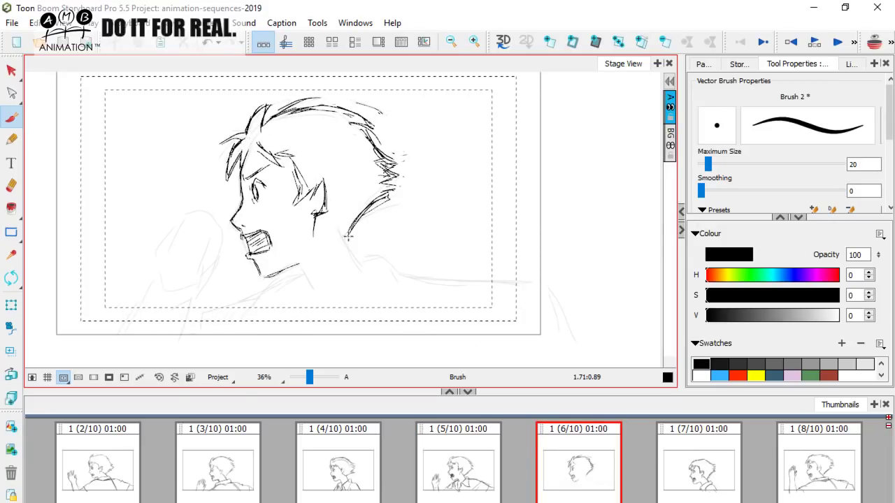
# Step through panels 4 to 7 to check the inked head against the surrounding drawings.
pyautogui.click(703, 456)
pyautogui.click(343, 463)
pyautogui.click(446, 461)
pyautogui.click(586, 456)
pyautogui.click(701, 453)
pyautogui.click(467, 464)
pyautogui.click(597, 444)
pyautogui.click(715, 453)
pyautogui.click(458, 453)
pyautogui.click(589, 452)
pyautogui.click(707, 452)
pyautogui.click(583, 445)
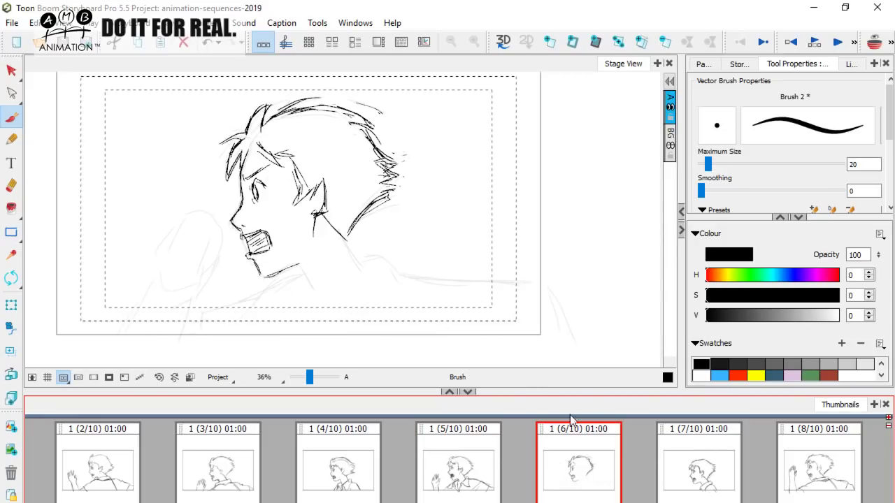
# Ink the back of the neck and the throat lines under the jaw.
pyautogui.moveTo(348, 247); pyautogui.dragTo(353, 260)
pyautogui.moveTo(294, 264); pyautogui.dragTo(306, 286)
pyautogui.press('space')
pyautogui.moveTo(312, 273)
pyautogui.mouseDown()
pyautogui.moveTo(310, 240)
pyautogui.moveTo(279, 252)
pyautogui.mouseUp()
pyautogui.press('Left')
pyautogui.press('Right')
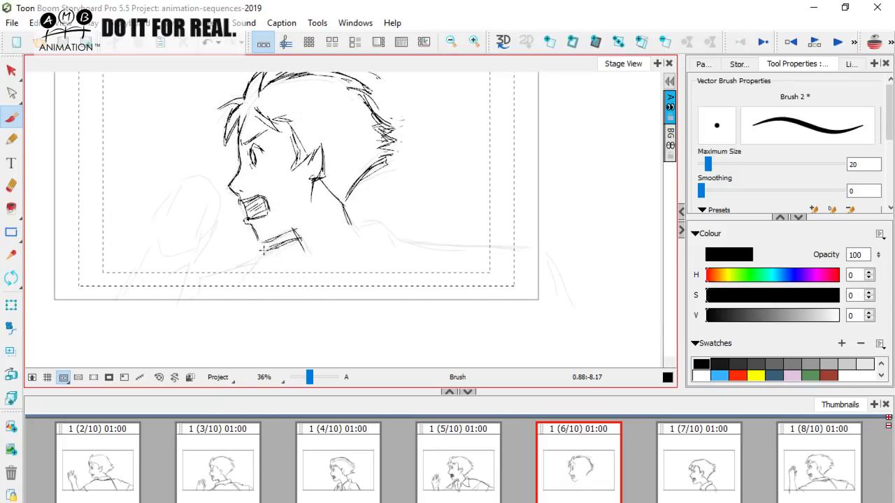
# Ink the front edge of the collar below the chin, comparing it with the neighbouring panels.
pyautogui.moveTo(262, 250); pyautogui.dragTo(262, 271)
pyautogui.press('Right')
pyautogui.press('Left')
pyautogui.press('Left')
pyautogui.press('Right')
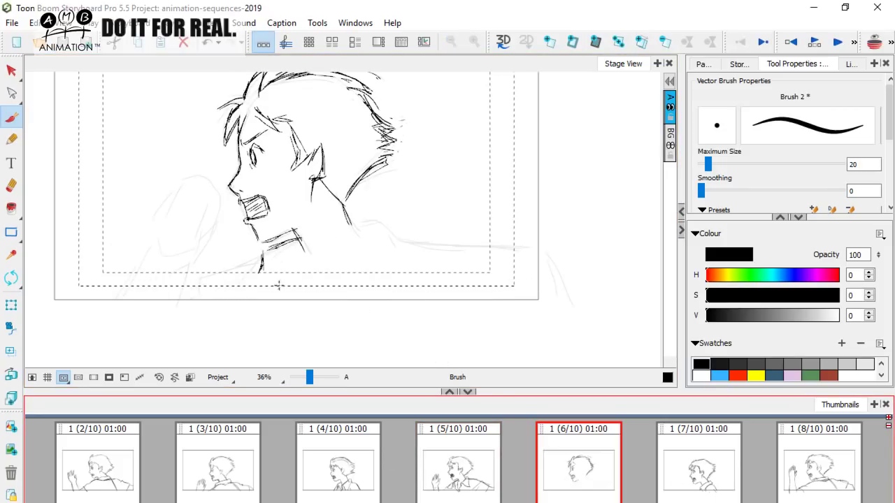
pyautogui.moveTo(265, 253)
pyautogui.mouseDown()
pyautogui.moveTo(254, 285)
pyautogui.moveTo(271, 285)
pyautogui.mouseUp()
pyautogui.press('Left')
pyautogui.press('Right')
pyautogui.press('Left')
pyautogui.press('Right')
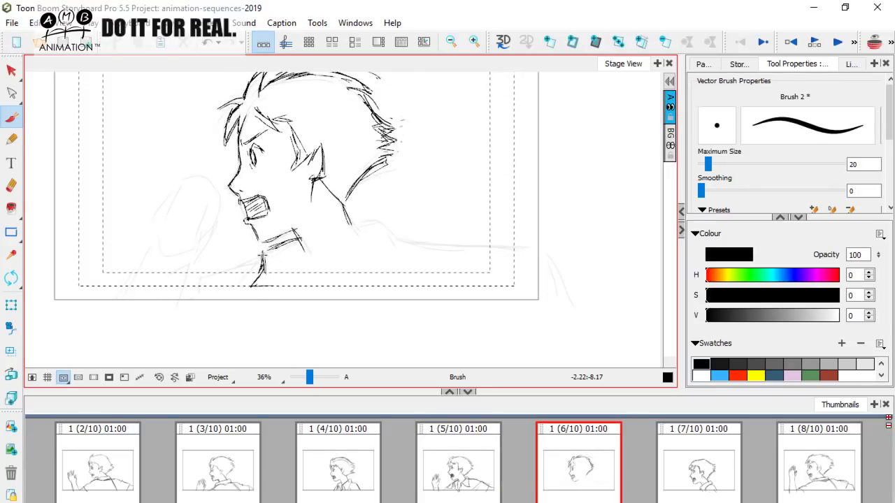
# Close the front collar flap with its inner and lower edges, and start the opening beneath it.
pyautogui.moveTo(270, 253)
pyautogui.mouseDown()
pyautogui.moveTo(278, 276)
pyautogui.moveTo(253, 284)
pyautogui.mouseUp()
pyautogui.moveTo(251, 286); pyautogui.dragTo(279, 288)
pyautogui.press('Left')
pyautogui.press('Right')
pyautogui.moveTo(271, 289); pyautogui.dragTo(302, 300)
pyautogui.press('Left')
pyautogui.press('Right')
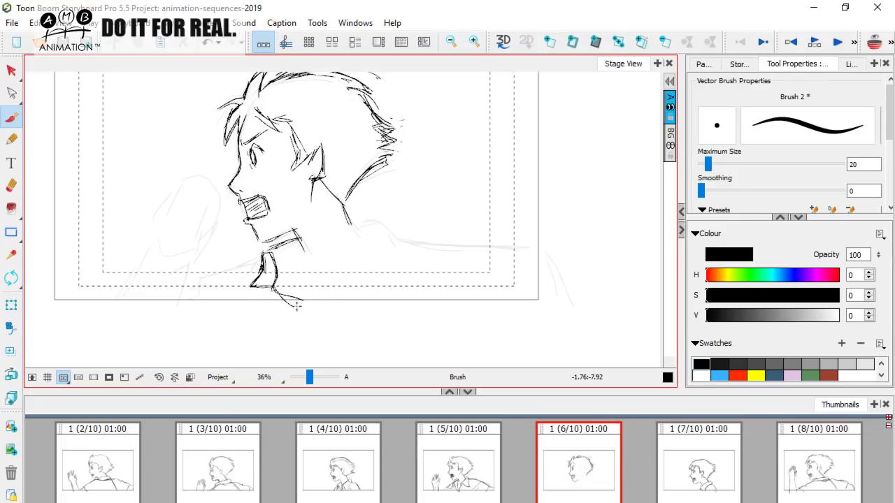
# Ink the long edge of the shirt opening running down from the throat, checking it against the adjacent panels.
pyautogui.moveTo(303, 243)
pyautogui.mouseDown()
pyautogui.moveTo(294, 283)
pyautogui.moveTo(297, 271)
pyautogui.moveTo(302, 302)
pyautogui.mouseUp()
pyautogui.press('Left')
pyautogui.press('Right')
pyautogui.press('Right')
pyautogui.press('Left')
pyautogui.press('Left')
pyautogui.press('Right')
# Ink the near side of the collar from the shirt opening up around the back of the neck.
pyautogui.moveTo(305, 305)
pyautogui.mouseDown()
pyautogui.moveTo(303, 283)
pyautogui.moveTo(322, 279)
pyautogui.moveTo(318, 256)
pyautogui.moveTo(372, 212)
pyautogui.moveTo(343, 237)
pyautogui.moveTo(361, 214)
pyautogui.moveTo(401, 240)
pyautogui.moveTo(374, 225)
pyautogui.moveTo(374, 249)
pyautogui.mouseUp()
pyautogui.press('Left')
pyautogui.press('Right')
pyautogui.press('Left')
pyautogui.press('Right')
pyautogui.press('Left')
pyautogui.press('Right')
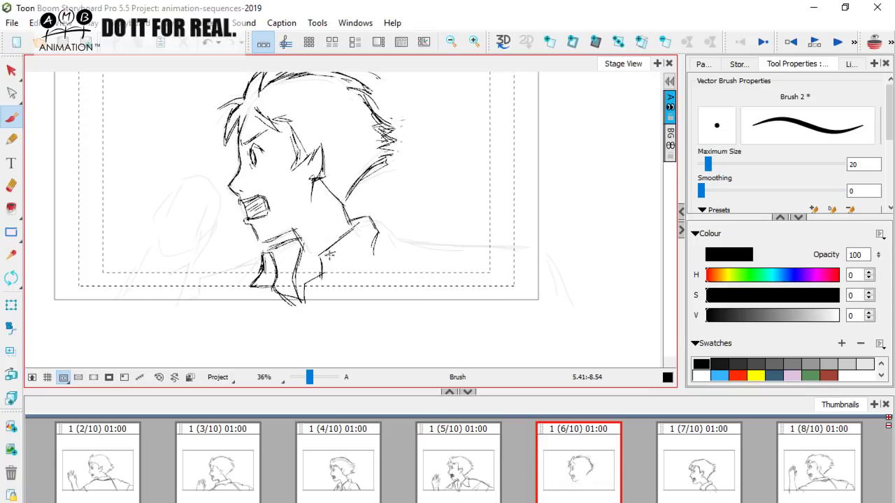
# Ink the lower edge of the near collar flap and the shoulder line behind it.
pyautogui.moveTo(345, 264)
pyautogui.mouseDown()
pyautogui.moveTo(378, 270)
pyautogui.moveTo(377, 232)
pyautogui.moveTo(421, 234)
pyautogui.moveTo(449, 248)
pyautogui.moveTo(417, 280)
pyautogui.mouseUp()
pyautogui.press('Left')
pyautogui.press('Right')
pyautogui.press('Left')
pyautogui.press('Right')
pyautogui.press('Left')
pyautogui.press('Right')
pyautogui.press('Left')
pyautogui.press('Right')
pyautogui.press('Left')
# Ink the fold lines running down from the middle of the shoulder.
pyautogui.moveTo(443, 239)
pyautogui.mouseDown()
pyautogui.moveTo(460, 248)
pyautogui.moveTo(421, 282)
pyautogui.mouseUp()
pyautogui.press('Right')
pyautogui.moveTo(456, 247); pyautogui.dragTo(412, 295)
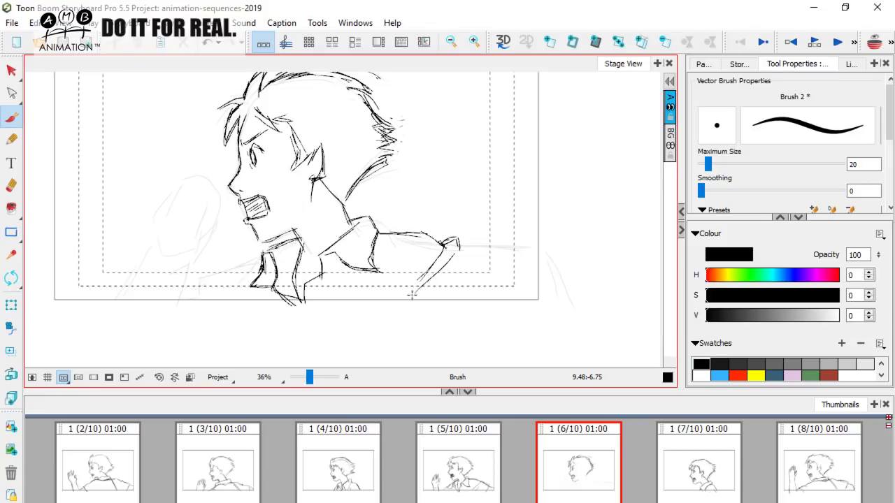
# Ink the rest of the back shoulder, the sleeve seam and the outer arm, comparing with the adjacent panels.
pyautogui.press('Left')
pyautogui.moveTo(459, 246)
pyautogui.mouseDown()
pyautogui.moveTo(508, 237)
pyautogui.moveTo(487, 305)
pyautogui.mouseUp()
pyautogui.press('Right')
pyautogui.press('Left')
pyautogui.press('Right')
pyautogui.press('Left')
pyautogui.press('Right')
pyautogui.press('Left')
pyautogui.press('Right')
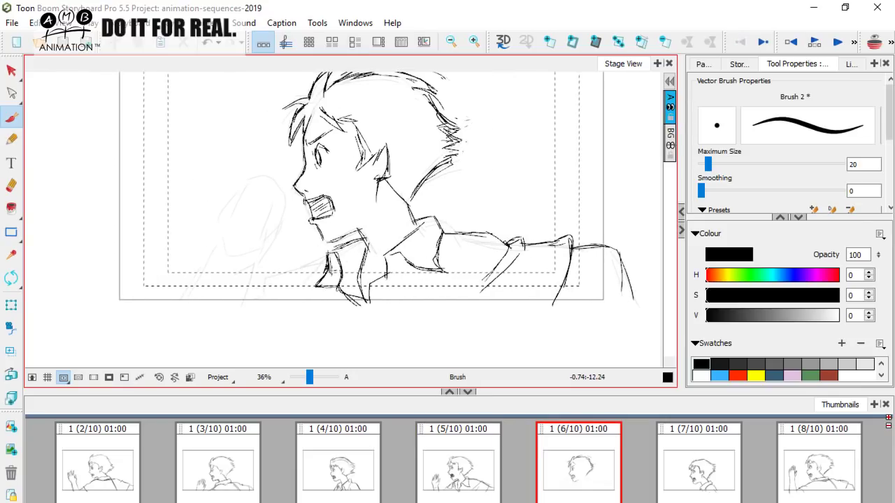
# Ink the front shoulder from the collar down to the edge of the sleeve.
pyautogui.press('Left')
pyautogui.moveTo(328, 249)
pyautogui.mouseDown()
pyautogui.moveTo(294, 276)
pyautogui.moveTo(263, 271)
pyautogui.moveTo(267, 308)
pyautogui.mouseUp()
pyautogui.press('Right')
pyautogui.press('Left')
pyautogui.press('Right')
# Ink both edges of the raised forearm.
pyautogui.moveTo(225, 230); pyautogui.dragTo(186, 294)
pyautogui.moveTo(245, 263)
pyautogui.mouseDown()
pyautogui.moveTo(226, 312)
pyautogui.moveTo(239, 271)
pyautogui.moveTo(176, 311)
pyautogui.mouseUp()
pyautogui.press('Left')
pyautogui.press('Right')
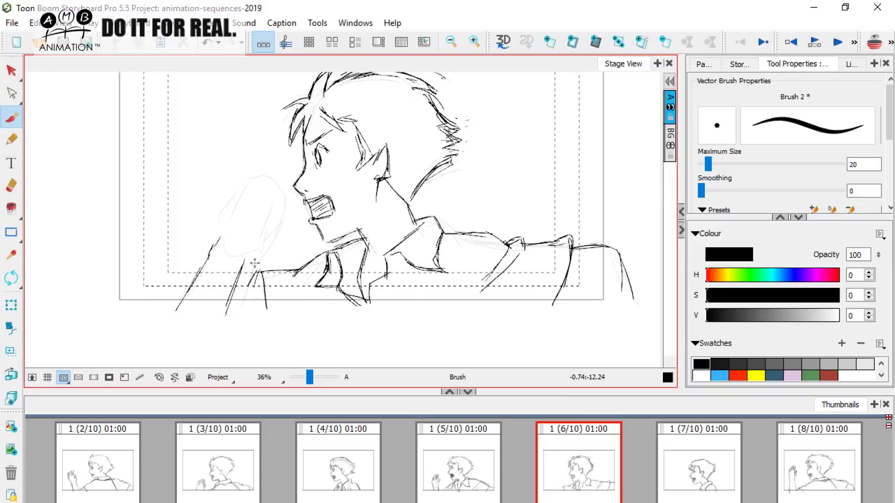
# Ink the raised hand beside the mouth, with its wrist, palm, thumb and fingers.
pyautogui.moveTo(224, 245)
pyautogui.mouseDown()
pyautogui.moveTo(219, 267)
pyautogui.moveTo(222, 228)
pyautogui.moveTo(254, 193)
pyautogui.moveTo(267, 220)
pyautogui.moveTo(256, 238)
pyautogui.moveTo(277, 207)
pyautogui.moveTo(254, 280)
pyautogui.moveTo(278, 236)
pyautogui.mouseUp()
pyautogui.press('Left')
pyautogui.press('Right')
pyautogui.press('a')
pyautogui.press('f')
pyautogui.press('a')
pyautogui.press('f')
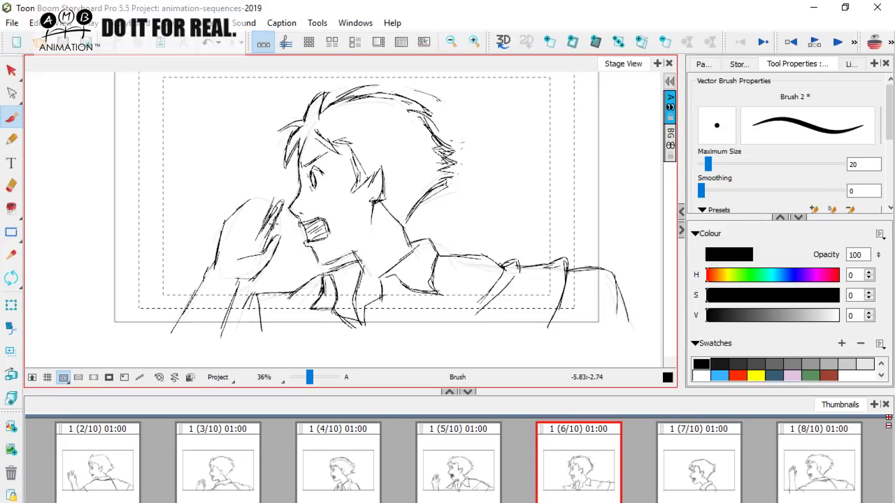
pyautogui.moveTo(231, 216); pyautogui.dragTo(251, 209)
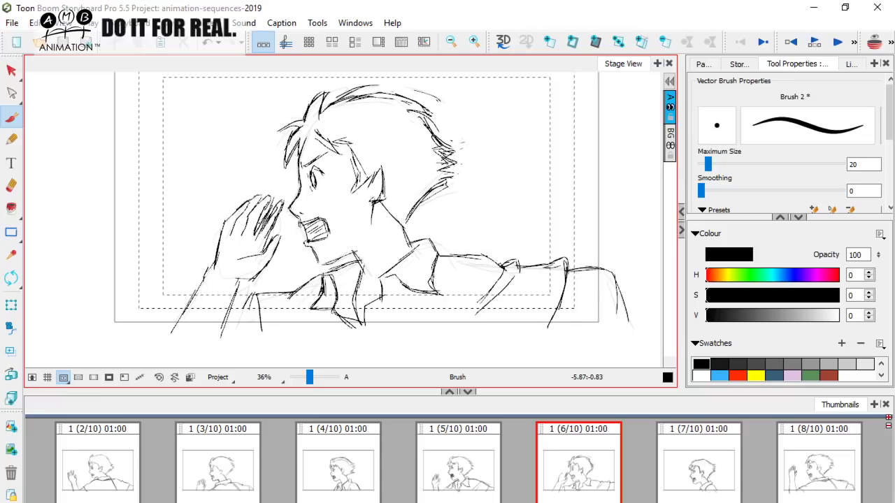
# Erase the heavy strokes of the raised hand's front fingers near the nose.
pyautogui.click(11, 186)
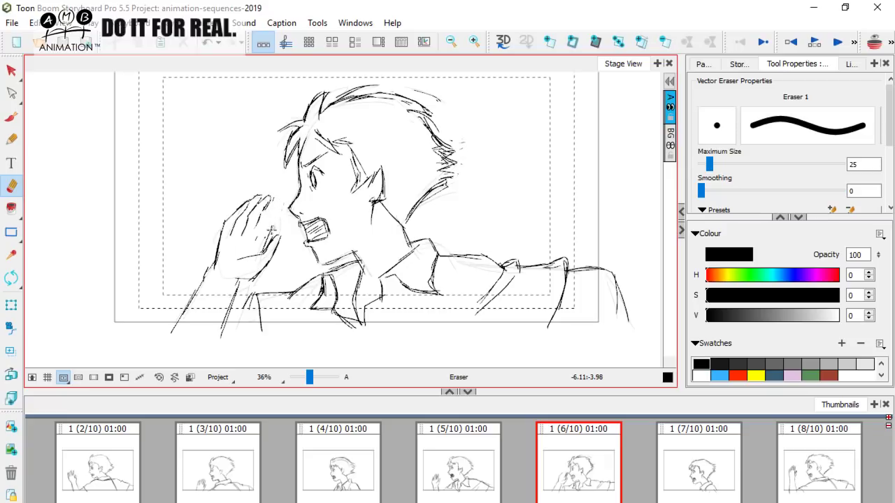
pyautogui.click(12, 118)
pyautogui.press('Left')
pyautogui.press('Right')
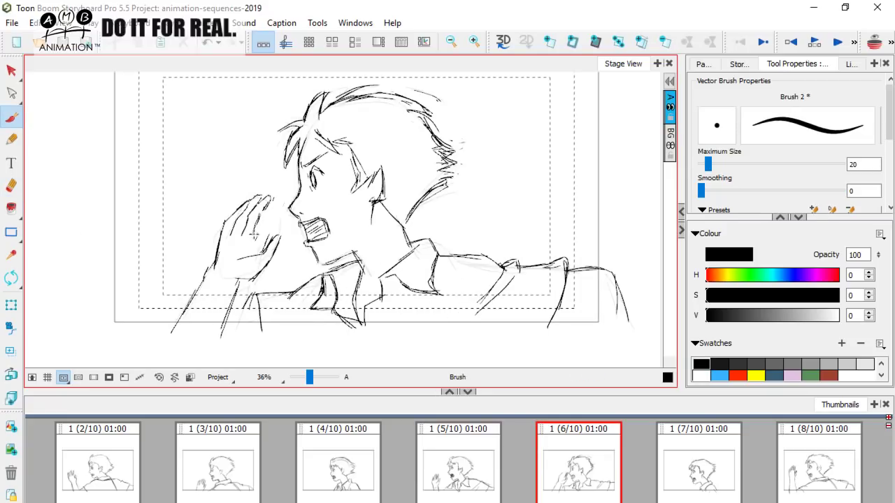
# Flip between the inked panel 6 and the panels around it to check how it fits the boy's motion.
pyautogui.press('Left')
pyautogui.press('Right')
pyautogui.press('Left')
pyautogui.press('Right')
pyautogui.press('Left')
pyautogui.press('Right')
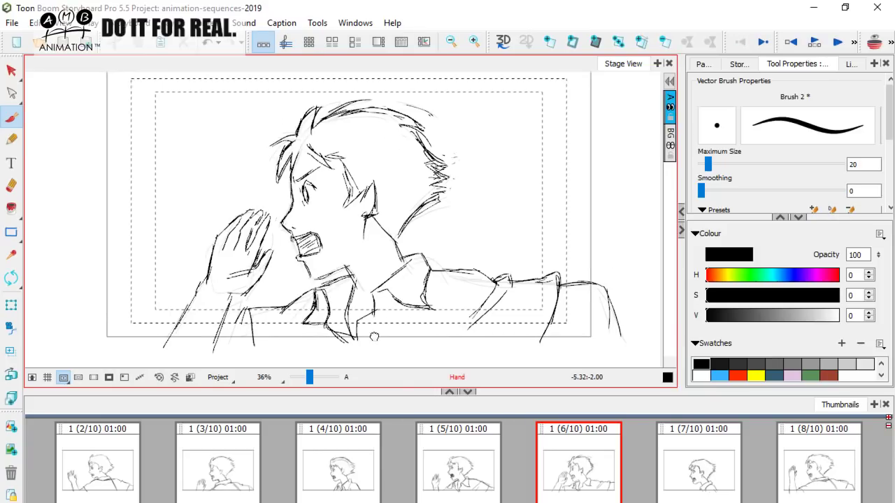
pyautogui.click(795, 455)
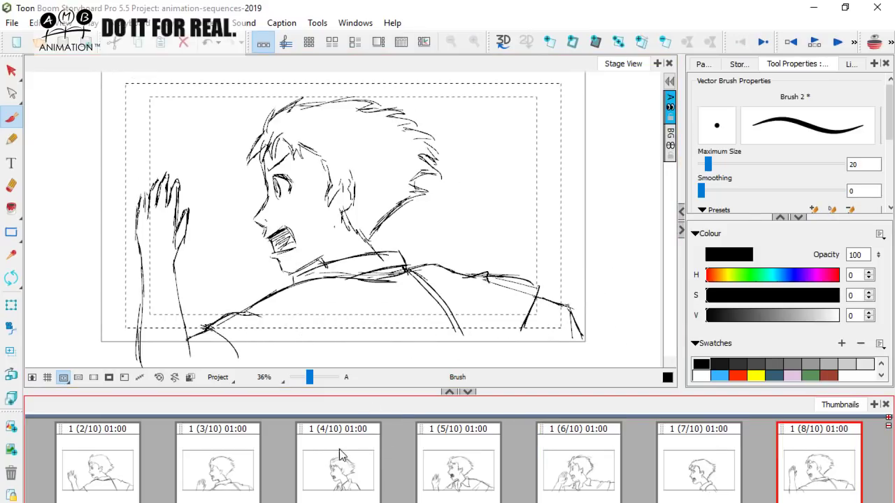
pyautogui.click(221, 464)
pyautogui.click(346, 466)
pyautogui.click(477, 465)
pyautogui.click(586, 460)
pyautogui.click(702, 454)
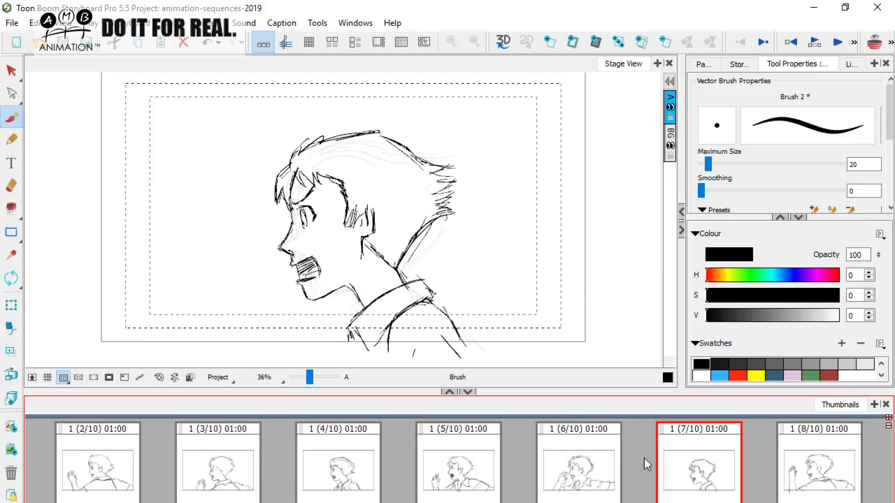
pyautogui.click(555, 463)
pyautogui.click(490, 463)
pyautogui.click(619, 451)
pyautogui.click(682, 454)
# Step through panels 2 to 7 in order to review the motion from the start of the scene.
pyautogui.hscroll(-1, 461, 494)
pyautogui.click(225, 472)
pyautogui.click(341, 474)
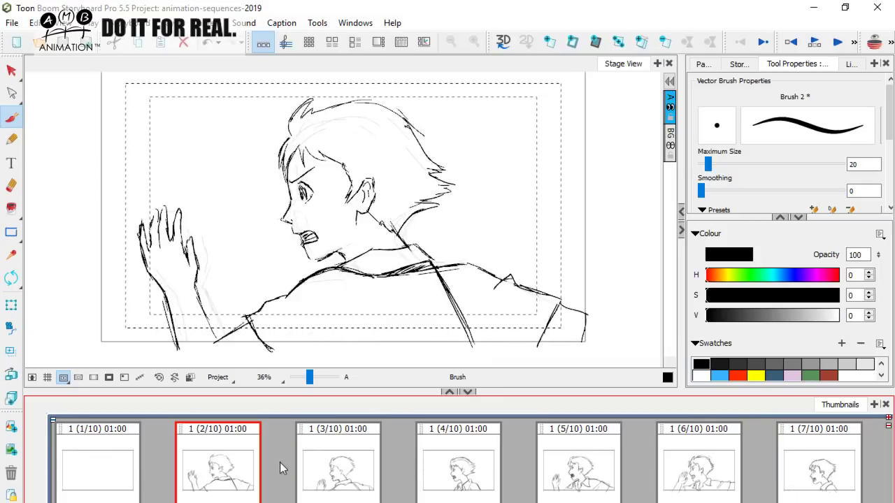
pyautogui.click(453, 459)
pyautogui.click(232, 462)
pyautogui.click(349, 460)
pyautogui.click(454, 459)
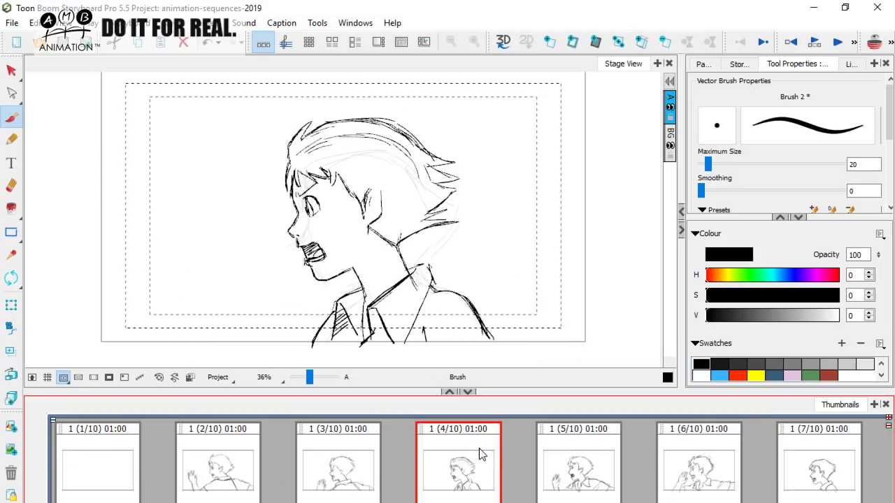
pyautogui.click(599, 468)
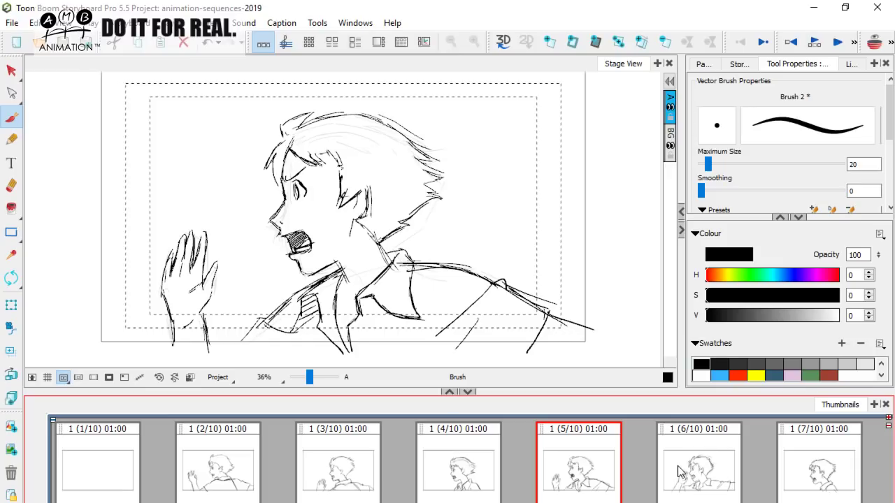
pyautogui.click(701, 472)
pyautogui.click(822, 462)
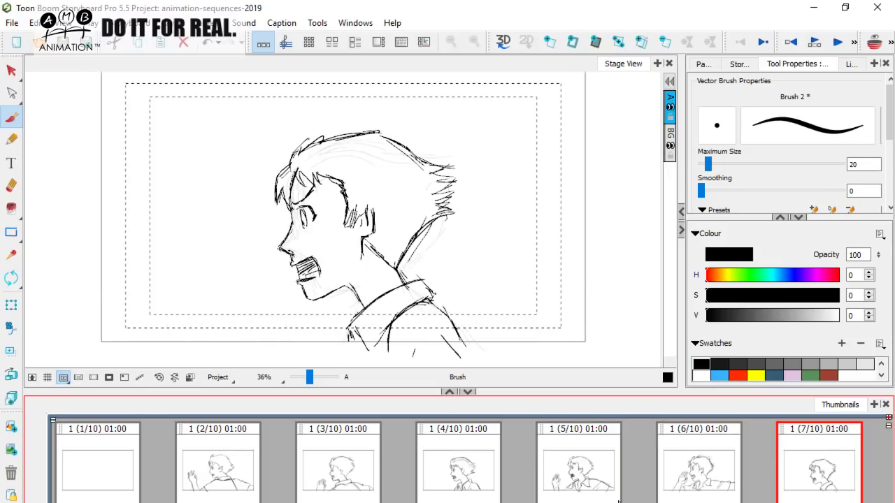
# Scrub through the scene's panels on the timeline to preview the motion, and return to the thumbnail view.
pyautogui.click(295, 42)
pyautogui.click(294, 44)
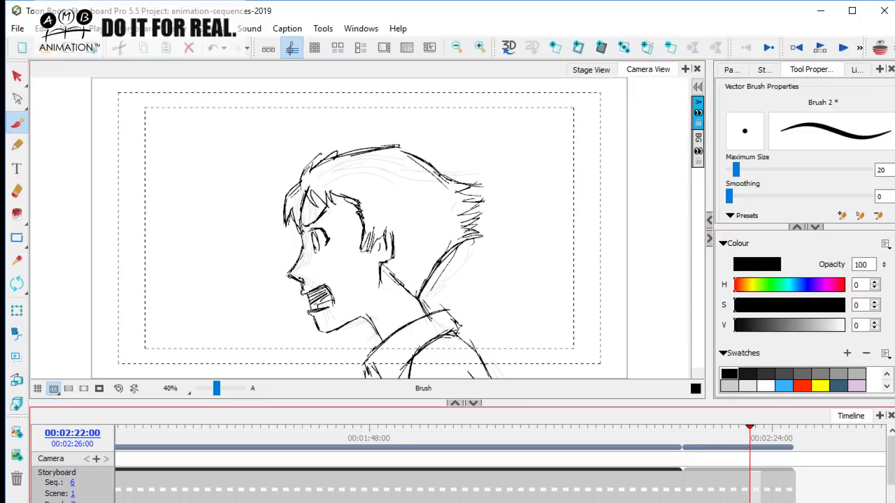
pyautogui.moveTo(690, 432)
pyautogui.mouseDown()
pyautogui.moveTo(778, 432)
pyautogui.moveTo(703, 438)
pyautogui.moveTo(767, 433)
pyautogui.moveTo(744, 433)
pyautogui.mouseUp()
pyautogui.click(269, 47)
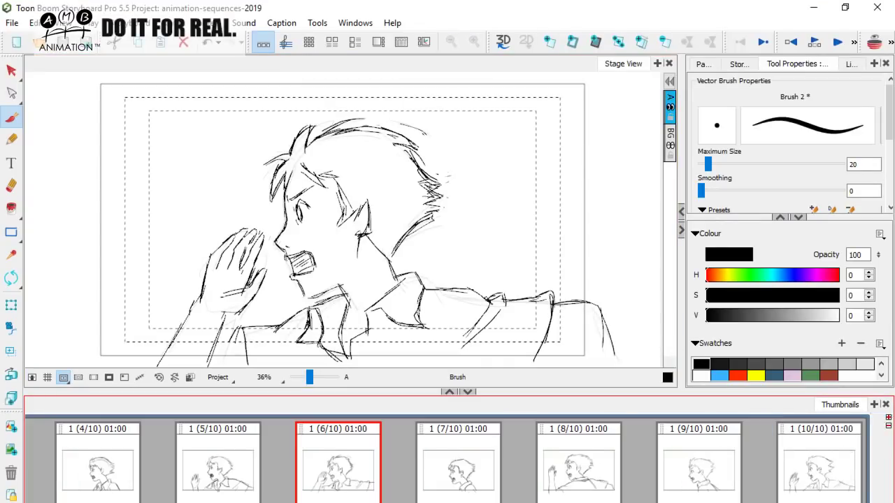
# Add a new blank panel directly after panel 7.
pyautogui.click(470, 467)
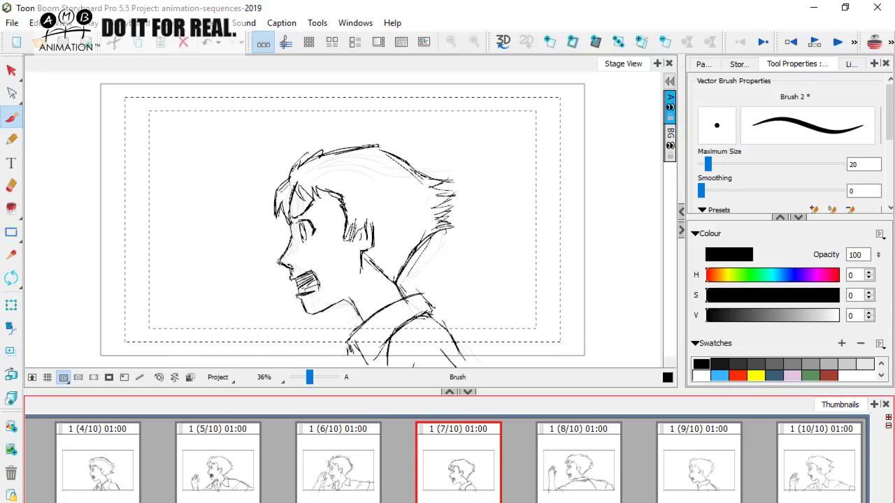
pyautogui.click(552, 44)
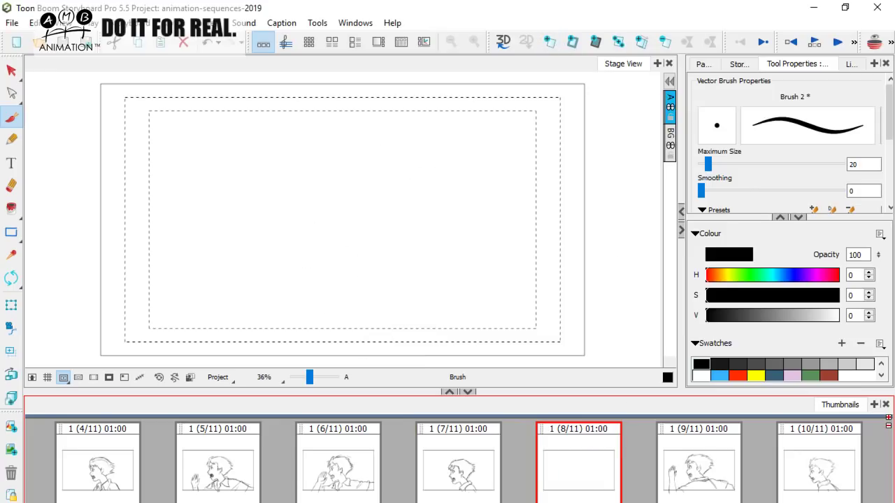
pyautogui.hotkey('alt', 'Tab')
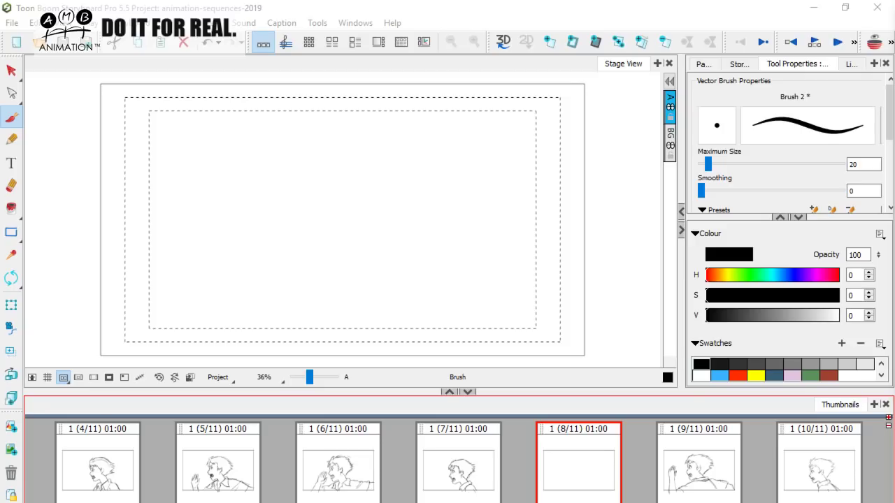
# Flip between panels 7, 8 and 9 to compare the poses on either side of the blank panel.
pyautogui.click(683, 458)
pyautogui.click(481, 465)
pyautogui.click(567, 466)
pyautogui.click(681, 456)
pyautogui.click(580, 458)
pyautogui.click(483, 464)
pyautogui.press('Right')
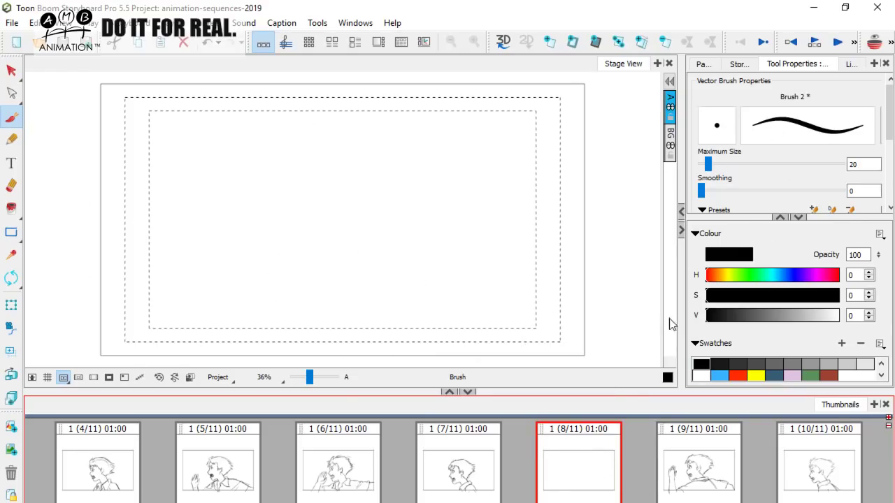
pyautogui.click(490, 459)
pyautogui.click(603, 462)
# Turn on onion skin and rough in the face profile from forehead to chin in panel 8.
pyautogui.click(874, 42)
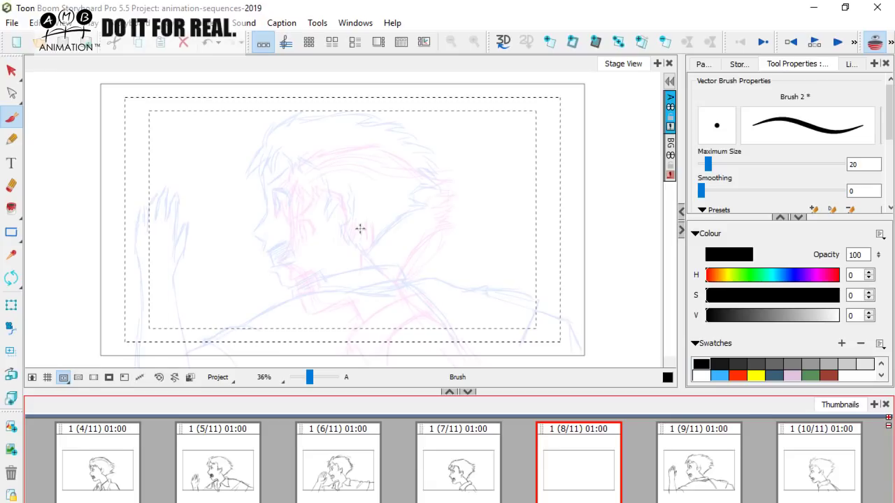
pyautogui.scroll(-2, 328, 258)
pyautogui.moveTo(294, 141); pyautogui.dragTo(282, 223)
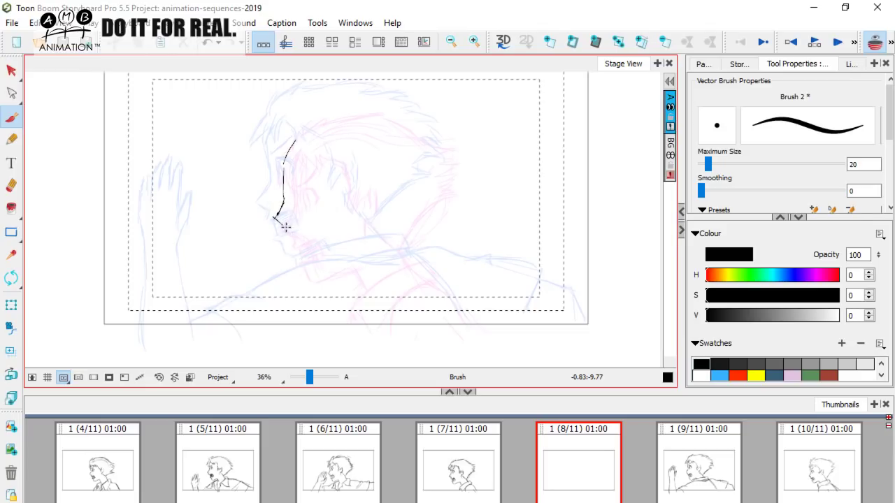
pyautogui.moveTo(290, 235); pyautogui.dragTo(305, 272)
# Rough in the hair outline over the crown and around the back of the head to the nape.
pyautogui.moveTo(283, 155)
pyautogui.mouseDown()
pyautogui.moveTo(318, 114)
pyautogui.moveTo(354, 108)
pyautogui.mouseUp()
pyautogui.moveTo(363, 112)
pyautogui.mouseDown()
pyautogui.moveTo(403, 123)
pyautogui.moveTo(458, 194)
pyautogui.mouseUp()
pyautogui.moveTo(455, 198)
pyautogui.mouseDown()
pyautogui.moveTo(470, 203)
pyautogui.moveTo(432, 219)
pyautogui.moveTo(427, 238)
pyautogui.moveTo(383, 251)
pyautogui.moveTo(416, 244)
pyautogui.mouseUp()
pyautogui.press('Left')
pyautogui.press('Right')
pyautogui.moveTo(390, 245); pyautogui.dragTo(437, 226)
pyautogui.press('Left')
pyautogui.press('Right')
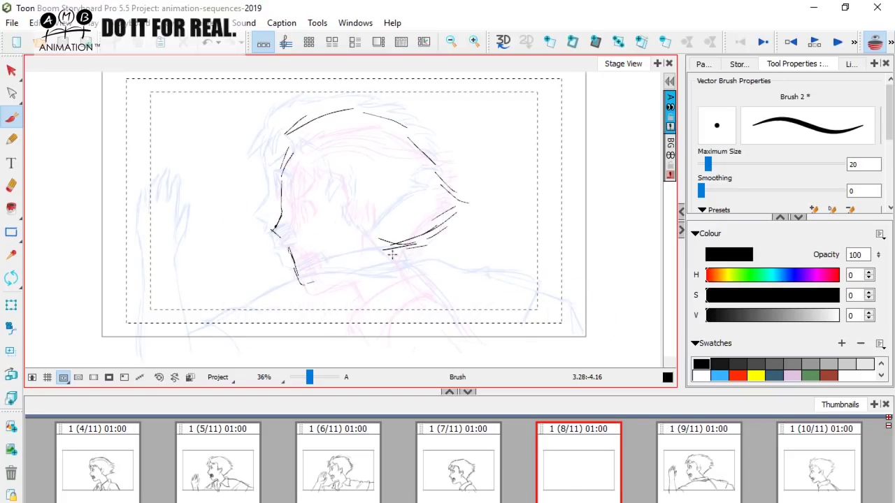
pyautogui.moveTo(402, 245); pyautogui.dragTo(444, 226)
# Rough in the back of the neck, the jawline, the collar and the front shoulder line.
pyautogui.moveTo(416, 233)
pyautogui.mouseDown()
pyautogui.moveTo(452, 218)
pyautogui.moveTo(404, 272)
pyautogui.mouseUp()
pyautogui.moveTo(311, 286); pyautogui.dragTo(342, 263)
pyautogui.press('Left')
pyautogui.press('Right')
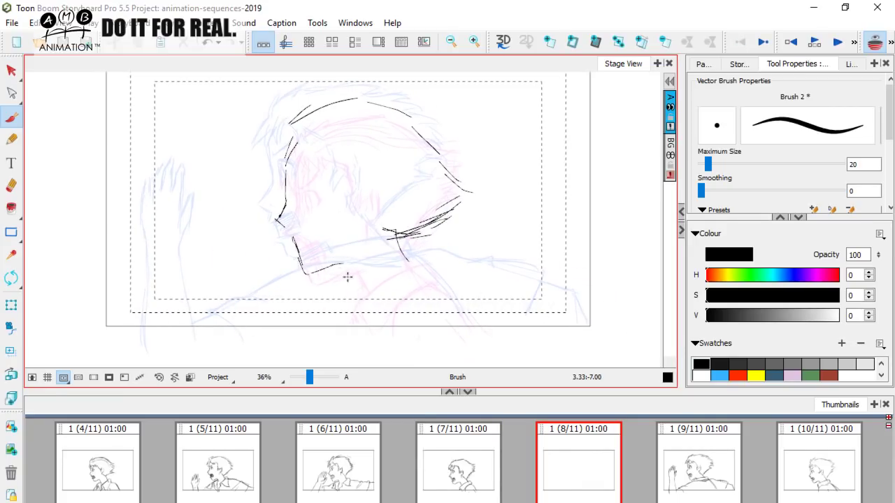
pyautogui.press('Left')
pyautogui.press('Right')
pyautogui.moveTo(352, 275)
pyautogui.mouseDown()
pyautogui.moveTo(409, 258)
pyautogui.moveTo(421, 265)
pyautogui.moveTo(349, 279)
pyautogui.moveTo(310, 306)
pyautogui.moveTo(328, 270)
pyautogui.moveTo(302, 306)
pyautogui.mouseUp()
pyautogui.press('Left')
pyautogui.press('Right')
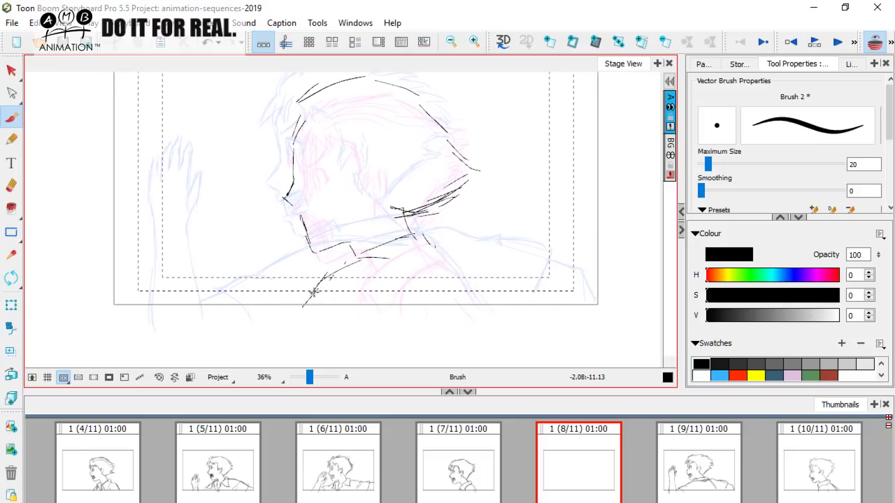
# Rough in the shirt lines below the collar and the back shoulder slope with its sleeve fold.
pyautogui.moveTo(388, 269); pyautogui.dragTo(381, 280)
pyautogui.moveTo(423, 252)
pyautogui.mouseDown()
pyautogui.moveTo(481, 318)
pyautogui.moveTo(437, 253)
pyautogui.moveTo(474, 264)
pyautogui.moveTo(496, 288)
pyautogui.moveTo(513, 285)
pyautogui.mouseUp()
pyautogui.moveTo(512, 284)
pyautogui.mouseDown()
pyautogui.moveTo(508, 297)
pyautogui.moveTo(568, 323)
pyautogui.mouseUp()
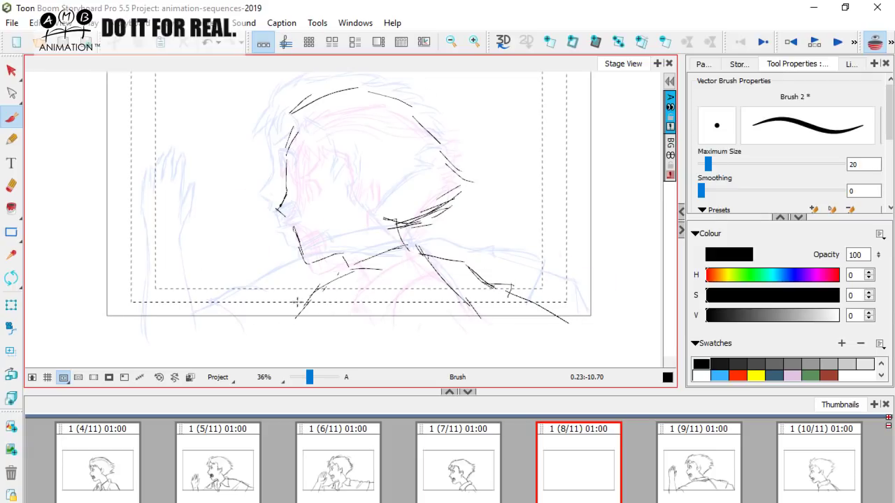
# Rough in the arm's outline in front of the body at the frame's lower edge, undoing the test motion arc.
pyautogui.moveTo(209, 321)
pyautogui.mouseDown()
pyautogui.moveTo(179, 290)
pyautogui.moveTo(192, 320)
pyautogui.moveTo(170, 276)
pyautogui.mouseUp()
pyautogui.moveTo(160, 272); pyautogui.dragTo(113, 287)
pyautogui.moveTo(114, 285); pyautogui.dragTo(153, 324)
pyautogui.moveTo(121, 281)
pyautogui.mouseDown()
pyautogui.moveTo(159, 264)
pyautogui.moveTo(189, 309)
pyautogui.mouseUp()
pyautogui.moveTo(197, 314); pyautogui.dragTo(225, 333)
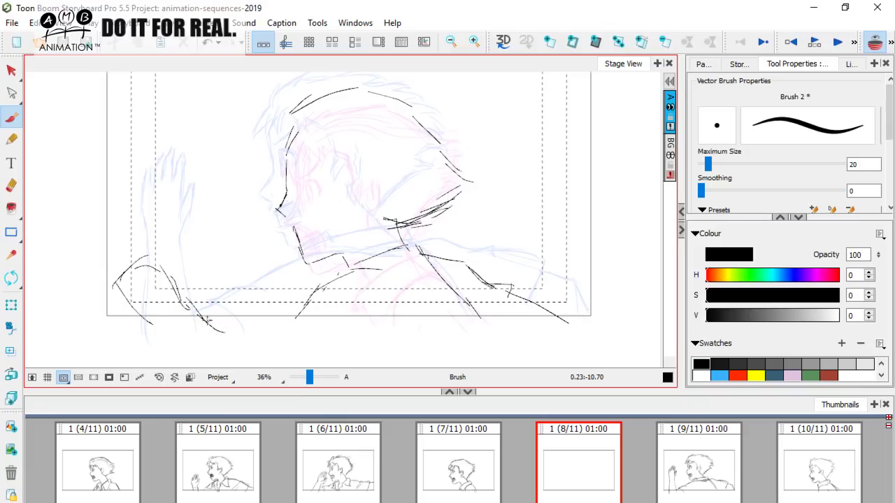
pyautogui.moveTo(143, 332)
pyautogui.mouseDown()
pyautogui.moveTo(182, 172)
pyautogui.moveTo(139, 236)
pyautogui.moveTo(168, 351)
pyautogui.mouseUp()
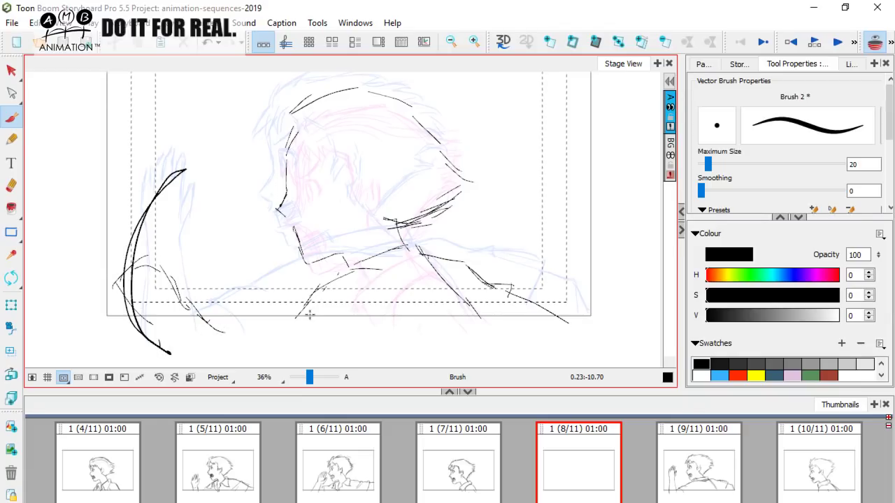
pyautogui.hotkey('ctrl', 'z')
# Reinforce the outer edge of the roughed arm and compare the rough pose with panel 7.
pyautogui.press('Left')
pyautogui.press('Right')
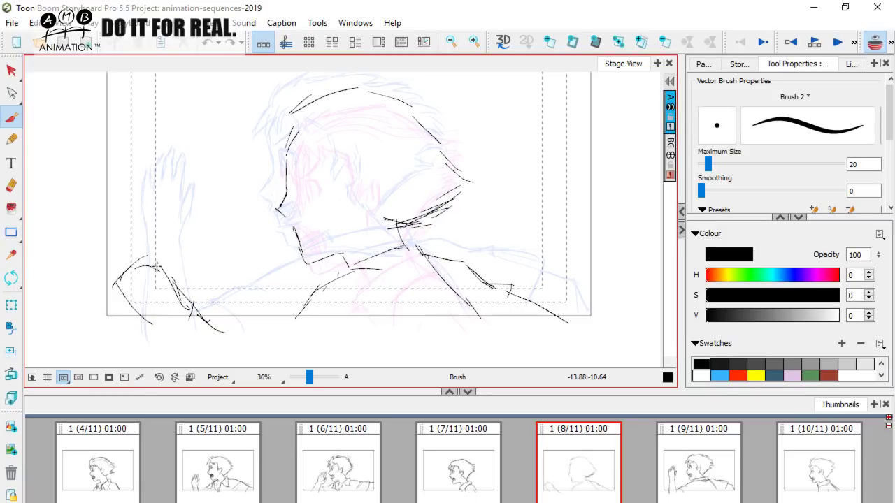
pyautogui.moveTo(120, 279); pyautogui.dragTo(168, 335)
pyautogui.press('Left')
pyautogui.press('Right')
pyautogui.moveTo(273, 278); pyautogui.dragTo(267, 297)
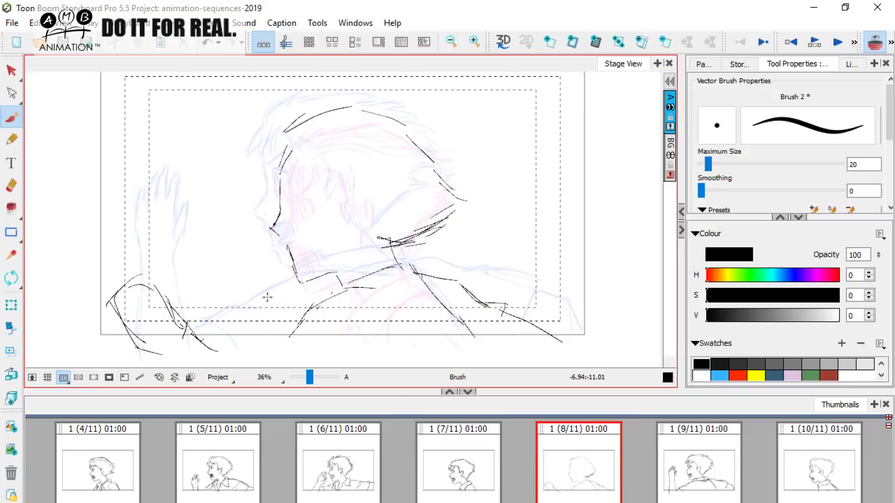
pyautogui.press('Left')
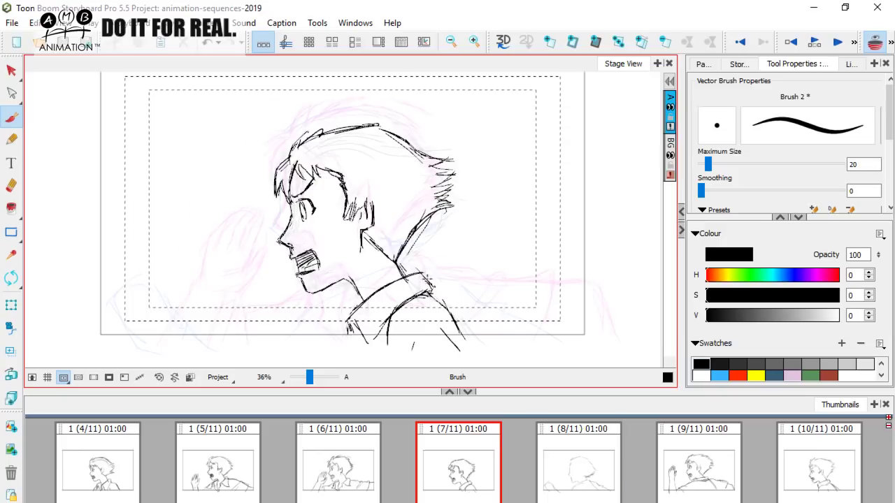
pyautogui.press('Right')
pyautogui.press('Left')
pyautogui.press('Right')
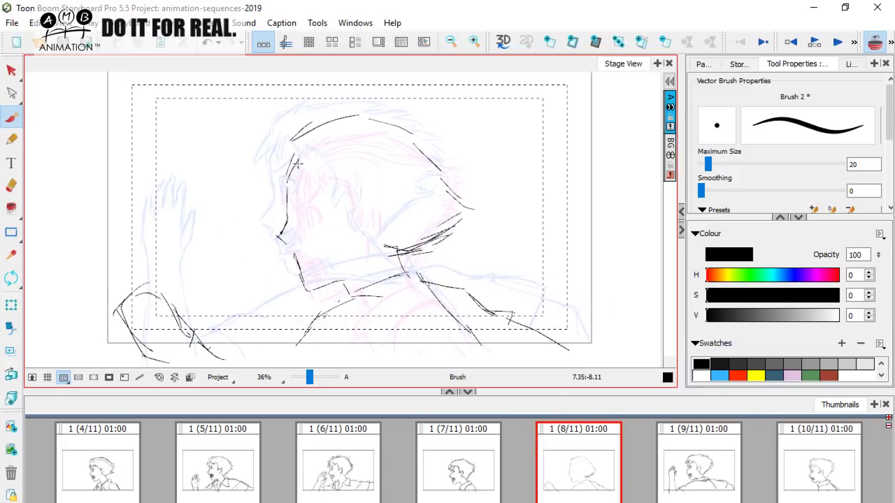
# Recolour all rough strokes of panel 8 light grey and turn off onion skin.
pyautogui.hotkey('alt', 's')
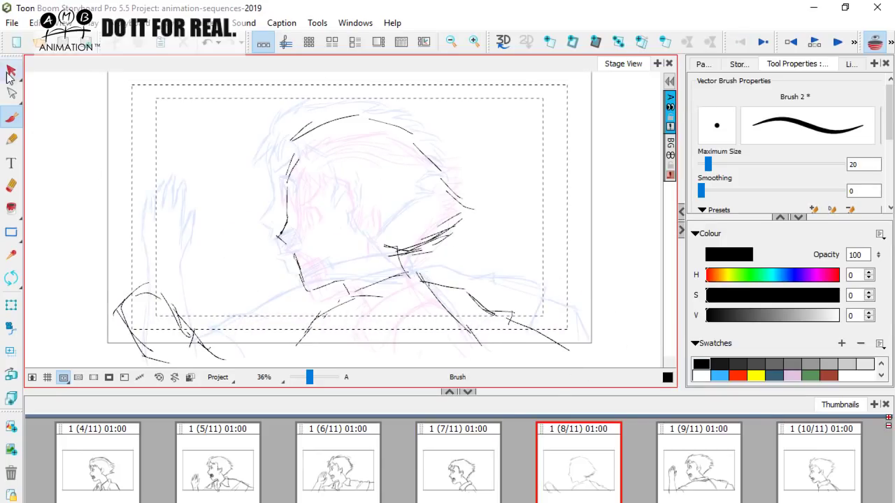
pyautogui.hotkey('ctrl', 'a')
pyautogui.click(865, 364)
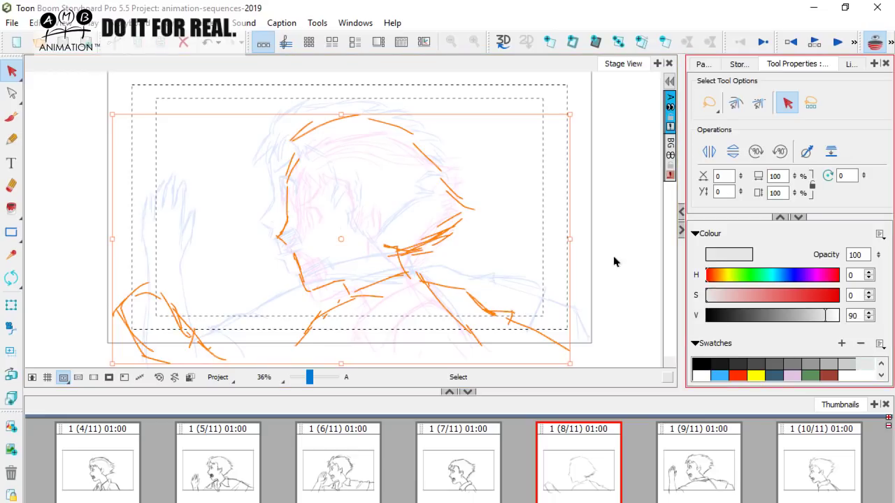
pyautogui.click(614, 256)
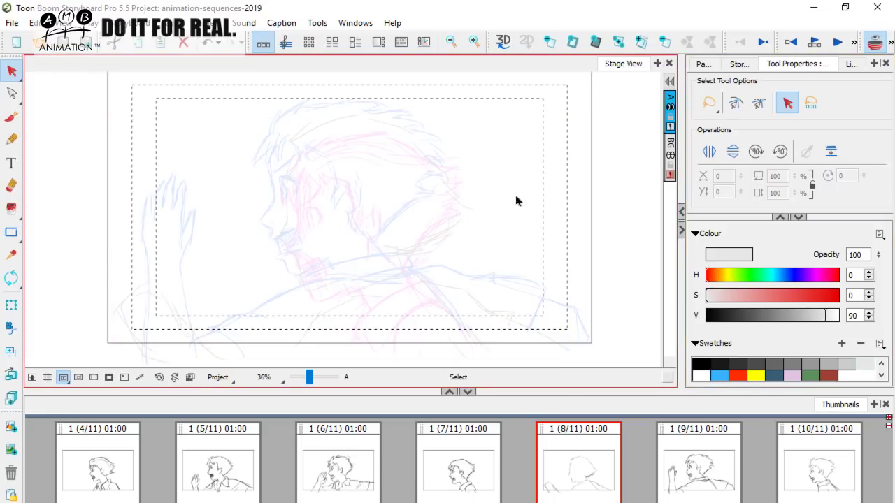
pyautogui.click(874, 44)
# Set the Brush to black for inking and compare the grey rough with panel 9.
pyautogui.hotkey('alt', 'b')
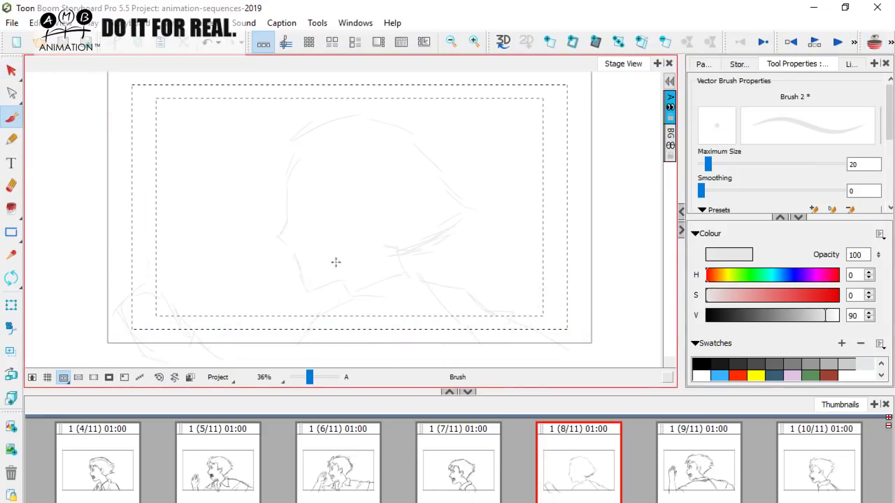
pyautogui.click(12, 117)
pyautogui.click(703, 464)
pyautogui.press('Left')
pyautogui.press('Right')
pyautogui.press('Left')
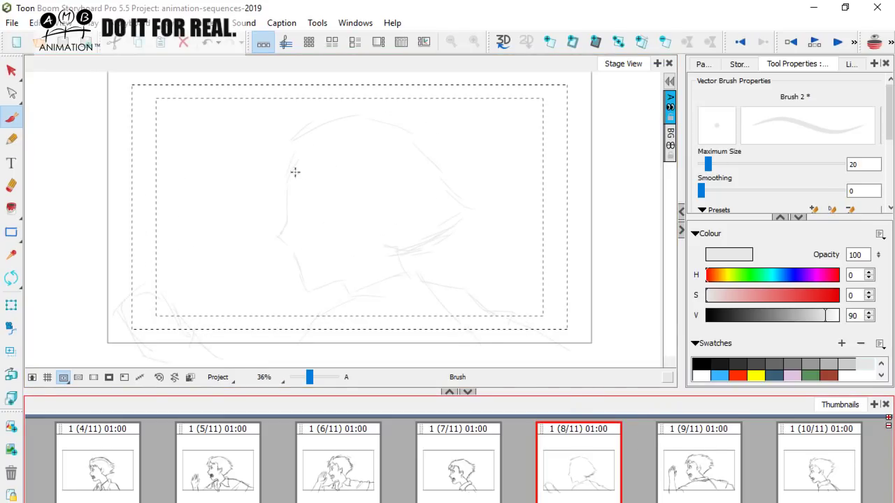
pyautogui.click(295, 161)
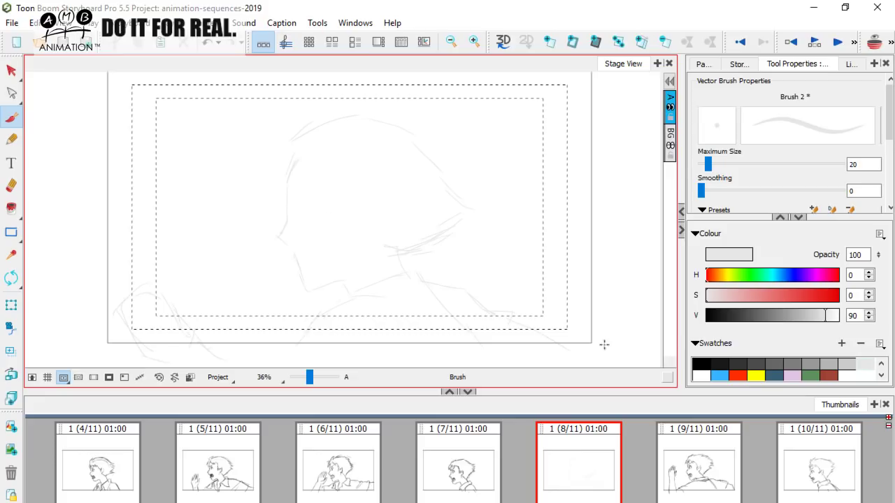
pyautogui.click(703, 364)
pyautogui.press('Right')
pyautogui.press('Left')
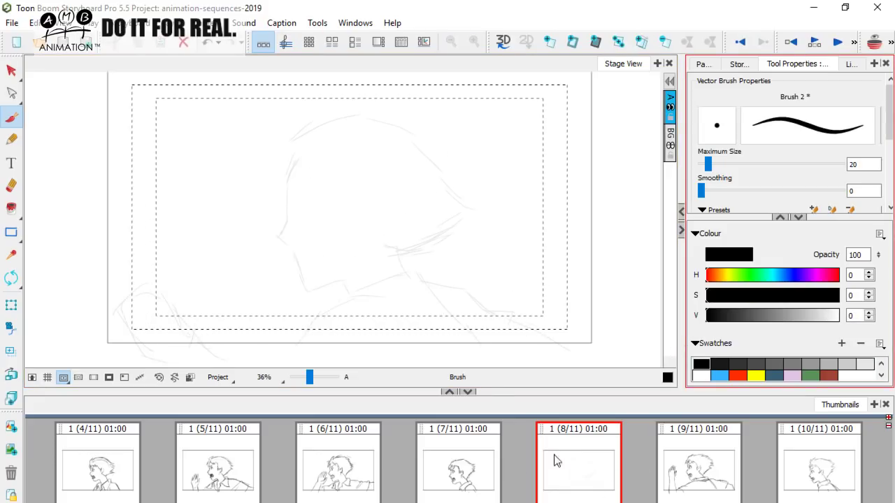
pyautogui.click(688, 458)
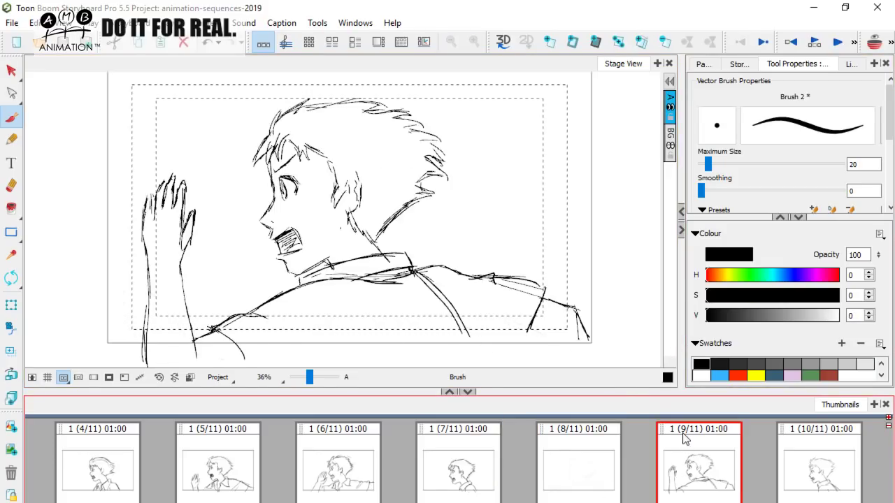
# Ink panel 8's face profile from forehead to upper lip, and the open mouth with its hatching.
pyautogui.press('Left')
pyautogui.moveTo(295, 162)
pyautogui.mouseDown()
pyautogui.moveTo(287, 183)
pyautogui.moveTo(293, 221)
pyautogui.moveTo(291, 212)
pyautogui.moveTo(292, 246)
pyautogui.mouseUp()
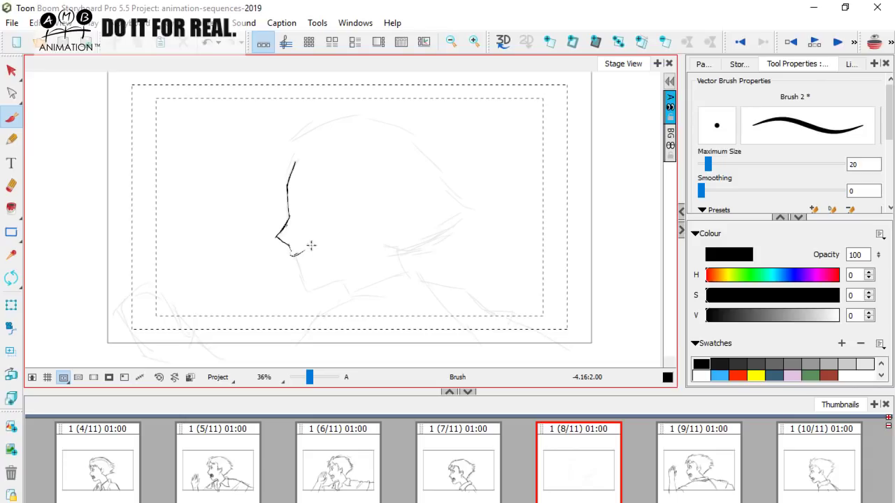
pyautogui.press('Right')
pyautogui.press('Left')
pyautogui.moveTo(311, 247)
pyautogui.mouseDown()
pyautogui.moveTo(300, 276)
pyautogui.moveTo(320, 259)
pyautogui.moveTo(306, 259)
pyautogui.moveTo(320, 259)
pyautogui.moveTo(314, 267)
pyautogui.moveTo(294, 258)
pyautogui.moveTo(319, 253)
pyautogui.mouseUp()
pyautogui.hotkey('ctrl', 'z')
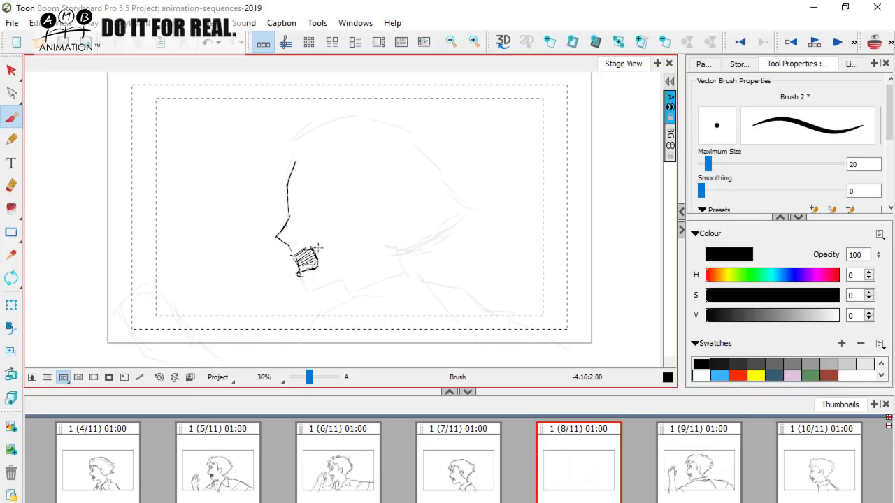
# Ink the chin and jawline of panel 8's head, checking them against panel 9.
pyautogui.moveTo(306, 288); pyautogui.dragTo(355, 277)
pyautogui.press('Right')
pyautogui.press('Left')
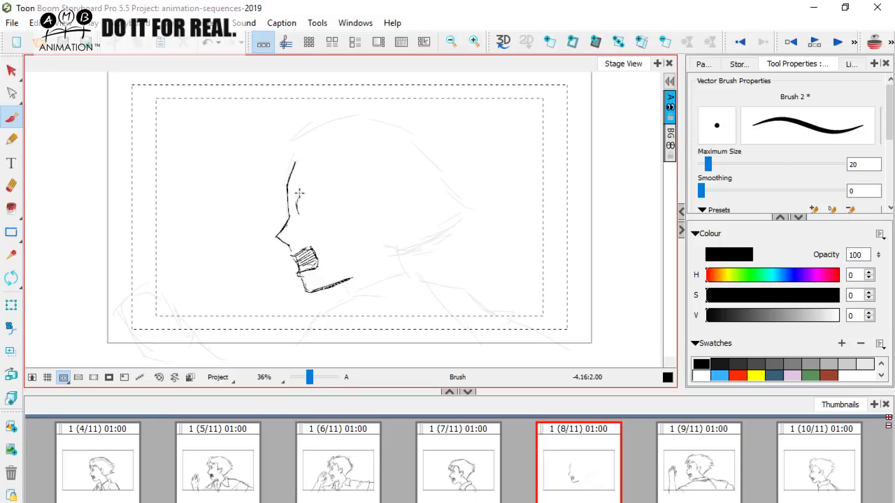
pyautogui.press('Right')
pyautogui.press('Left')
# Ink the eye, upper eyelid and slanted eyebrow on panel 8, using panel 9 as reference.
pyautogui.moveTo(302, 195); pyautogui.dragTo(317, 204)
pyautogui.press('Right')
pyautogui.press('Left')
pyautogui.press('Right')
pyautogui.press('Left')
pyautogui.press('Right')
pyautogui.press('Left')
pyautogui.press('Right')
pyautogui.press('Left')
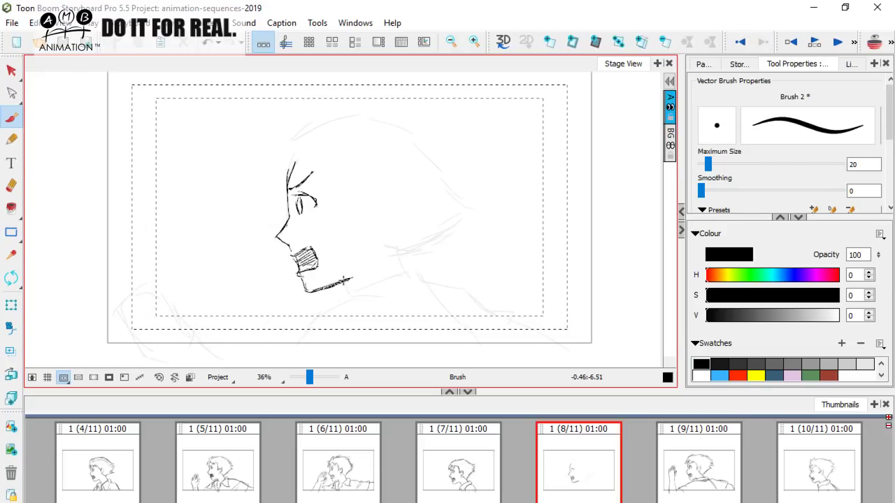
# Ink the back neck line below the hair and the short throat line under the jaw.
pyautogui.press('Right')
pyautogui.press('Left')
pyautogui.moveTo(385, 236); pyautogui.dragTo(408, 276)
pyautogui.press('Right')
pyautogui.press('Left')
pyautogui.moveTo(390, 240); pyautogui.dragTo(410, 278)
pyautogui.press('Right')
pyautogui.press('Left')
pyautogui.press('Right')
pyautogui.press('Left')
# Ink the jagged fringe across the forehead and the start of the sideburn, comparing with panel 9.
pyautogui.moveTo(298, 155)
pyautogui.mouseDown()
pyautogui.moveTo(321, 177)
pyautogui.moveTo(350, 179)
pyautogui.mouseUp()
pyautogui.press('Right')
pyautogui.press('Left')
pyautogui.press('Right')
pyautogui.press('Left')
pyautogui.press('Right')
pyautogui.press('Left')
pyautogui.moveTo(351, 183); pyautogui.dragTo(357, 213)
pyautogui.press('Right')
pyautogui.press('Left')
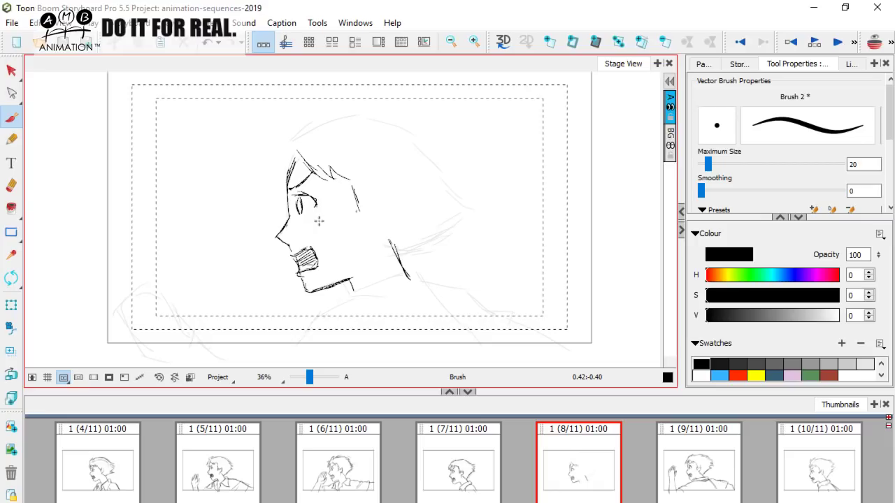
# Ink the ear and finish the pointed sideburn in front of it, matching panel 9.
pyautogui.press('Right')
pyautogui.moveTo(381, 202); pyautogui.dragTo(376, 229)
pyautogui.press('Left')
pyautogui.press('Right')
pyautogui.press('Left')
pyautogui.press('Right')
pyautogui.press('Left')
pyautogui.moveTo(348, 223); pyautogui.dragTo(364, 201)
pyautogui.press('Right')
pyautogui.press('Left')
pyautogui.press('Right')
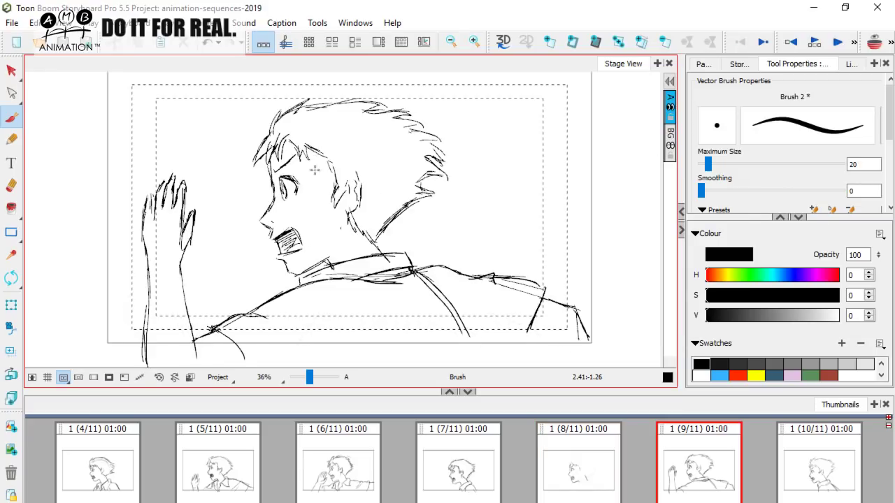
pyautogui.press('Left')
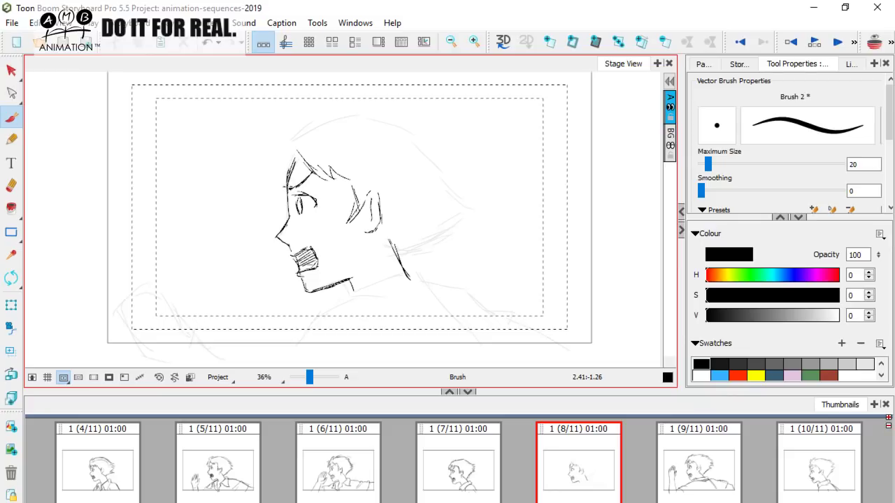
pyautogui.press('Right')
pyautogui.press('Left')
# Ink the front edge of the hair above the forehead and the arc over the crown.
pyautogui.moveTo(293, 152); pyautogui.dragTo(303, 120)
pyautogui.press('Right')
pyautogui.press('Left')
pyautogui.press('Right')
pyautogui.press('Left')
pyautogui.moveTo(291, 137)
pyautogui.mouseDown()
pyautogui.moveTo(330, 110)
pyautogui.moveTo(376, 110)
pyautogui.moveTo(428, 134)
pyautogui.mouseUp()
pyautogui.press('Right')
pyautogui.press('Left')
pyautogui.press('Right')
pyautogui.press('Left')
pyautogui.press('Right')
pyautogui.press('Left')
# Touch up the outer corner of the eye and compare the inked head with panel 9.
pyautogui.press('Right')
pyautogui.press('Left')
pyautogui.press('Right')
pyautogui.press('Left')
pyautogui.press('Right')
pyautogui.press('Left')
pyautogui.press('Right')
pyautogui.press('Left')
pyautogui.moveTo(310, 195); pyautogui.dragTo(316, 205)
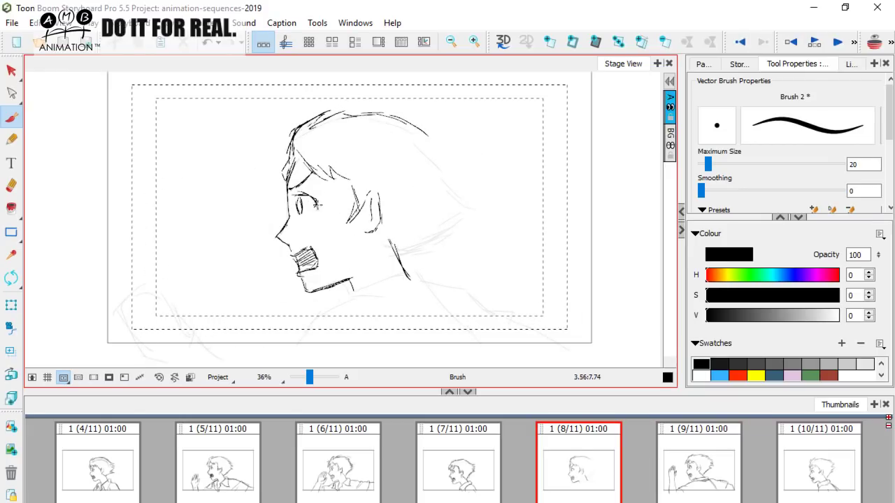
pyautogui.press('Right')
pyautogui.press('Left')
pyautogui.press('Right')
pyautogui.press('Left')
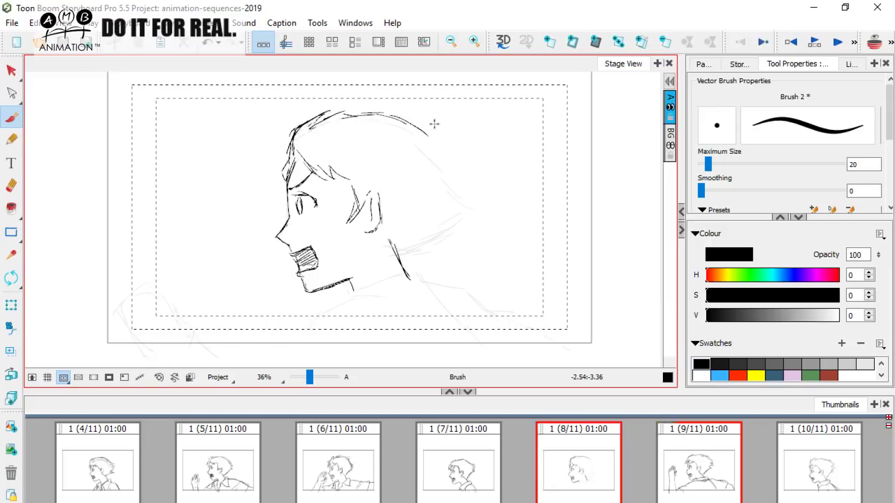
# Ink the upper back contour of the hair, sloping down from the crown, and check it against panel 9.
pyautogui.moveTo(419, 126)
pyautogui.mouseDown()
pyautogui.moveTo(457, 168)
pyautogui.moveTo(429, 158)
pyautogui.moveTo(465, 189)
pyautogui.mouseUp()
pyautogui.press('Right')
pyautogui.press('Left')
pyautogui.press('Right')
pyautogui.press('Left')
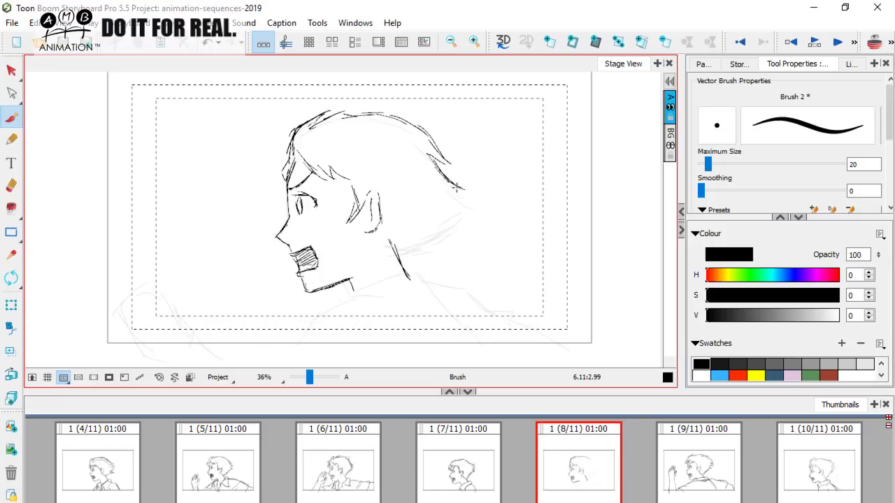
# Ink the spiky tips at the back of the hair and the hairline running down to the nape.
pyautogui.moveTo(448, 191)
pyautogui.mouseDown()
pyautogui.moveTo(479, 204)
pyautogui.moveTo(451, 208)
pyautogui.moveTo(470, 216)
pyautogui.mouseUp()
pyautogui.moveTo(470, 215)
pyautogui.mouseDown()
pyautogui.moveTo(392, 250)
pyautogui.moveTo(397, 260)
pyautogui.mouseUp()
pyautogui.press('Right')
pyautogui.press('Left')
pyautogui.press('Right')
pyautogui.press('Left')
pyautogui.press('Right')
pyautogui.press('Left')
pyautogui.press('Right')
pyautogui.press('Left')
pyautogui.press('Right')
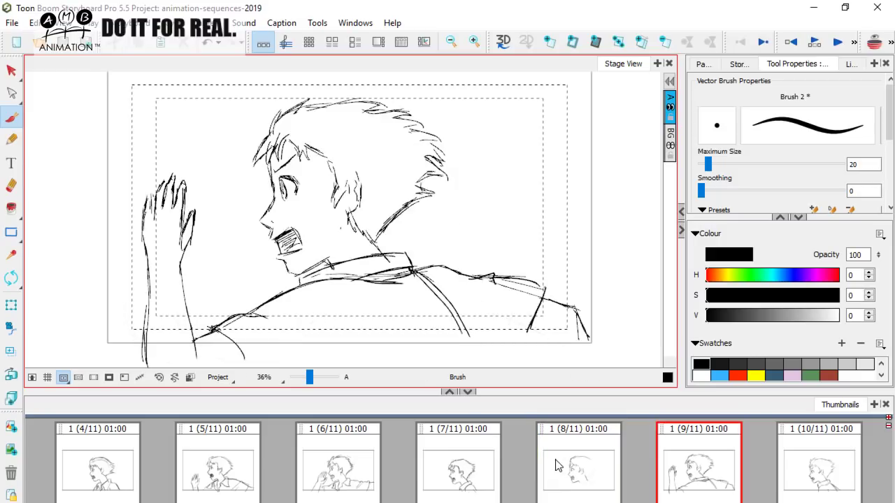
# Compare panel 8 with panels 7 and 9, and scale the inked head down slightly, mainly in height.
pyautogui.click(557, 466)
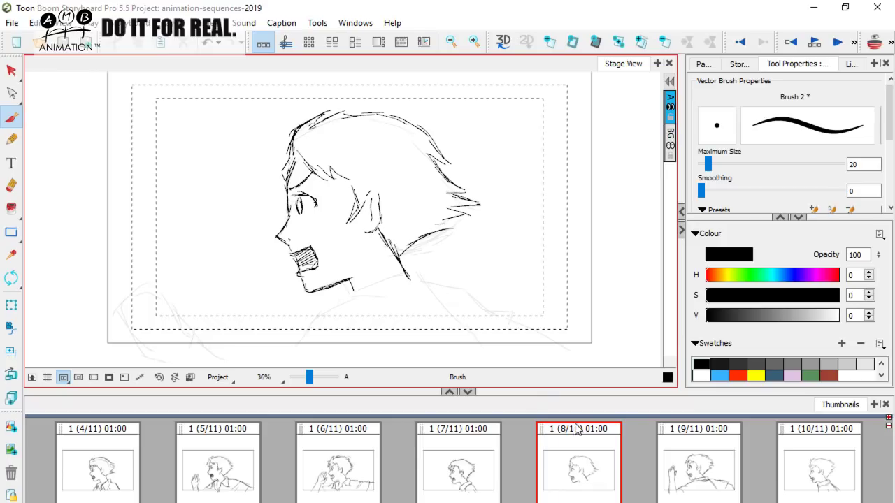
pyautogui.click(683, 447)
pyautogui.click(495, 453)
pyautogui.click(689, 448)
pyautogui.click(489, 458)
pyautogui.click(584, 463)
pyautogui.click(12, 71)
pyautogui.click(408, 261)
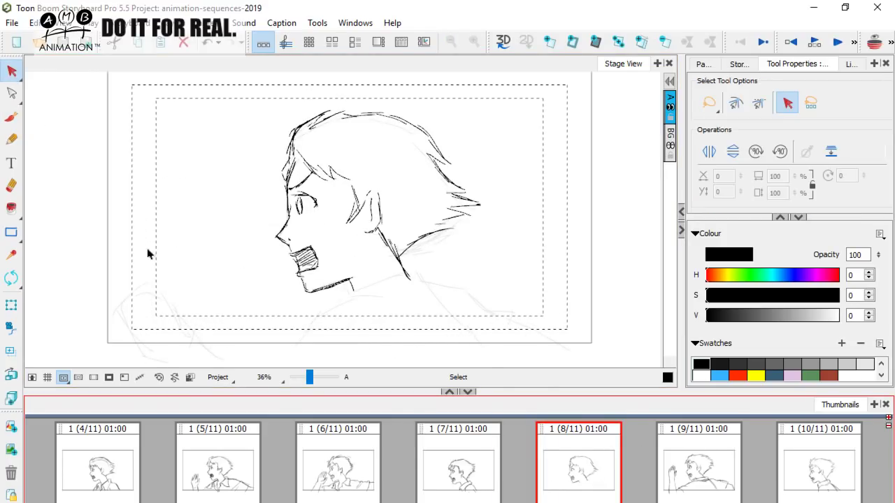
pyautogui.hotkey('ctrl', 'a')
pyautogui.moveTo(478, 292); pyautogui.dragTo(489, 267)
pyautogui.click(557, 245)
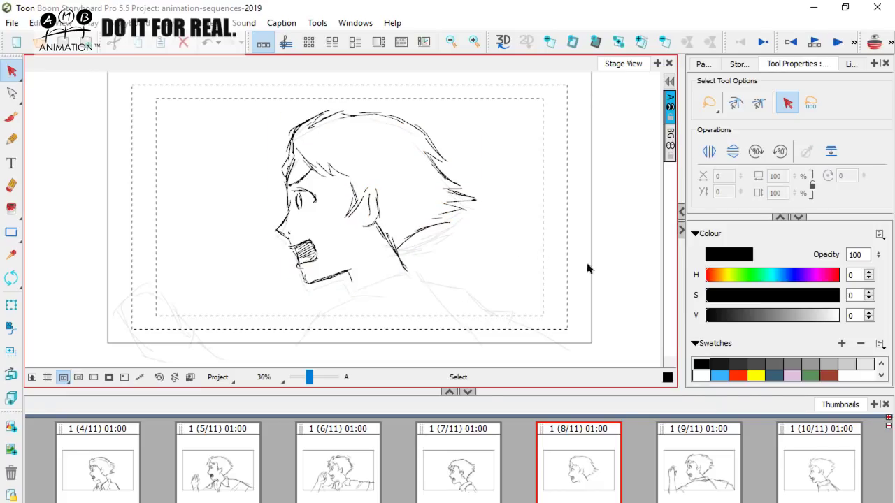
# Stretch the inked head slightly downward, nudge it toward the face side, and compare it with the neighbouring panels.
pyautogui.click(709, 455)
pyautogui.click(585, 455)
pyautogui.click(688, 456)
pyautogui.click(560, 453)
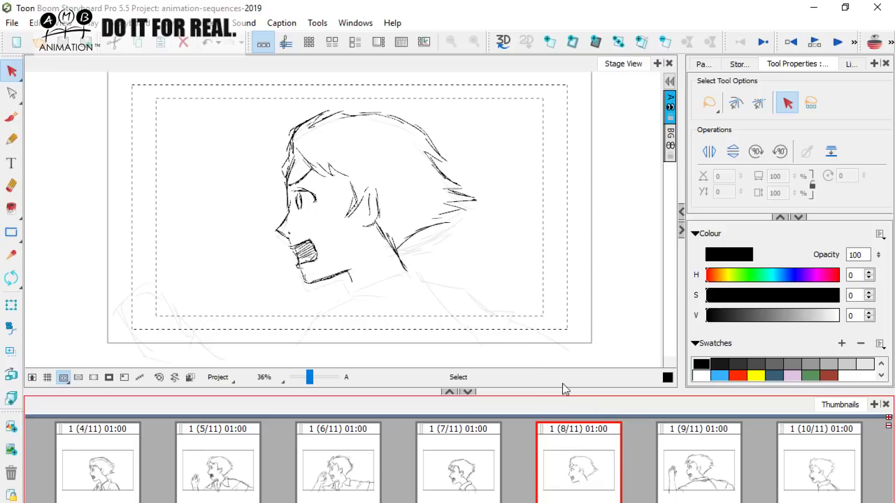
pyautogui.click(342, 274)
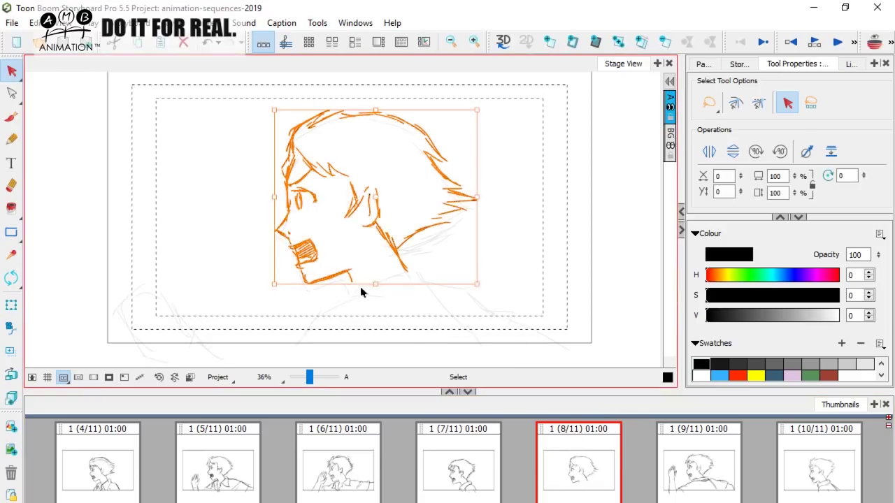
pyautogui.moveTo(378, 284); pyautogui.dragTo(376, 287)
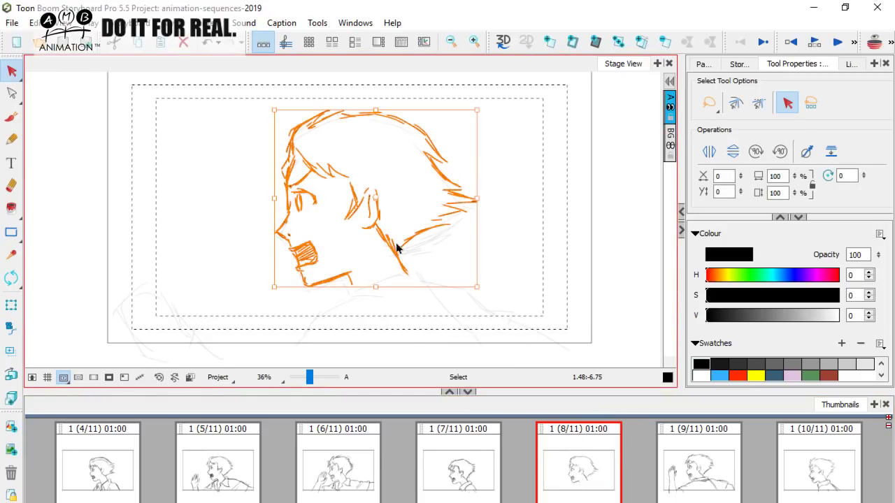
pyautogui.moveTo(388, 241); pyautogui.dragTo(385, 241)
pyautogui.click(530, 225)
pyautogui.click(689, 458)
pyautogui.click(483, 445)
pyautogui.click(674, 449)
pyautogui.click(577, 448)
# Ink the near shoulder line and the lower collar curve below the jaw with the Brush.
pyautogui.click(11, 117)
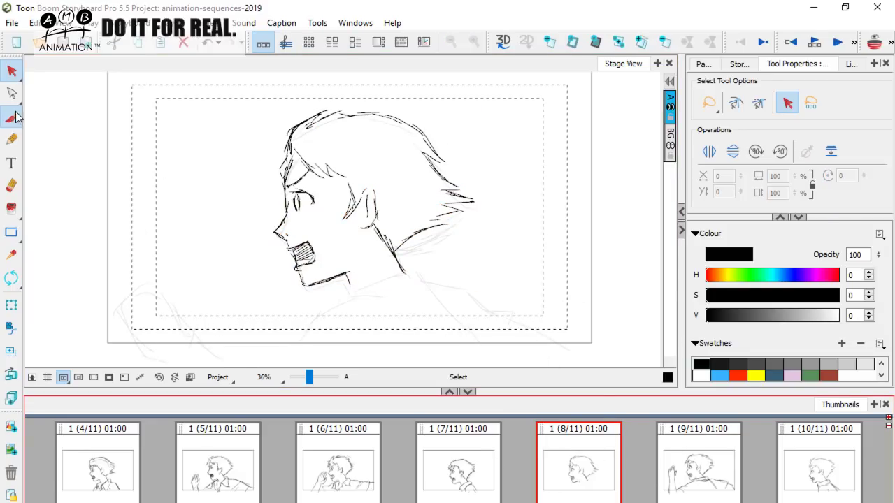
pyautogui.click(346, 279)
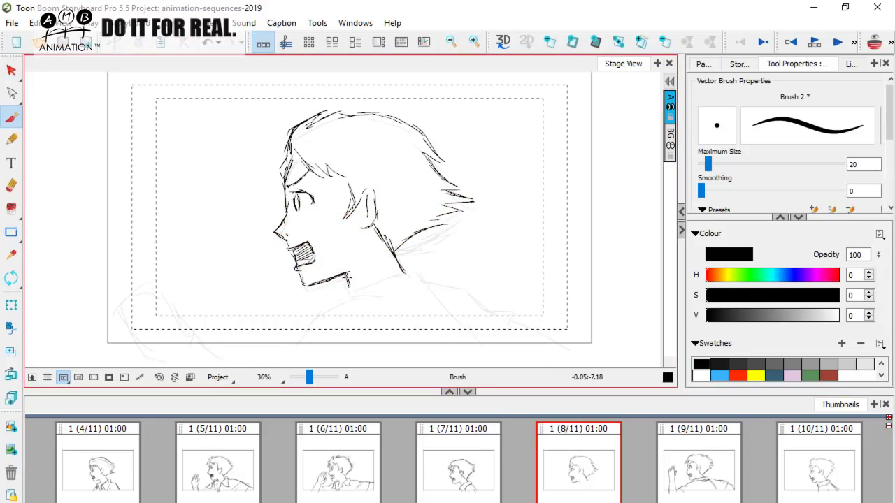
pyautogui.moveTo(336, 300)
pyautogui.mouseDown()
pyautogui.moveTo(365, 289)
pyautogui.moveTo(398, 302)
pyautogui.moveTo(320, 328)
pyautogui.moveTo(283, 362)
pyautogui.mouseUp()
pyautogui.press('Left')
pyautogui.press('Right')
pyautogui.moveTo(311, 327)
pyautogui.mouseDown()
pyautogui.moveTo(358, 285)
pyautogui.moveTo(378, 285)
pyautogui.mouseUp()
pyautogui.press('space')
pyautogui.moveTo(370, 324); pyautogui.dragTo(376, 275)
pyautogui.press('Left')
pyautogui.press('Right')
# Ink the inner edge of the forearm and the outline and fingers of the raised hand.
pyautogui.moveTo(223, 319)
pyautogui.mouseDown()
pyautogui.moveTo(191, 291)
pyautogui.moveTo(199, 270)
pyautogui.moveTo(174, 240)
pyautogui.mouseUp()
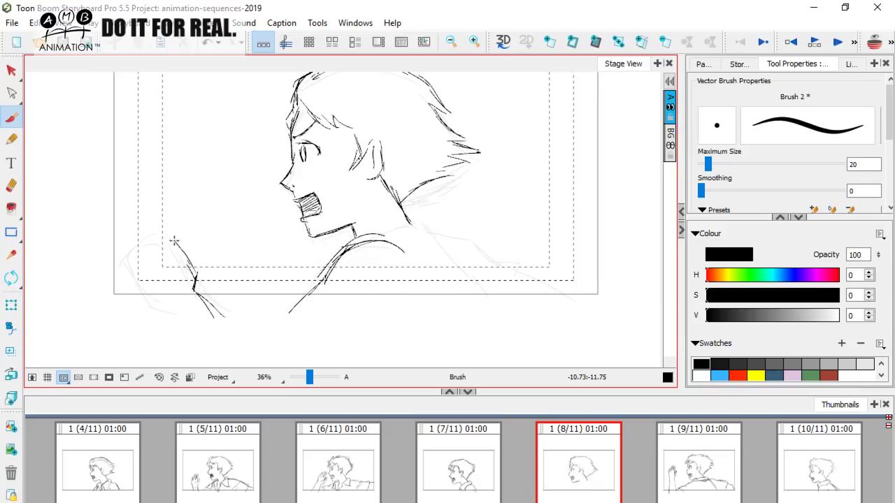
pyautogui.moveTo(187, 271)
pyautogui.mouseDown()
pyautogui.moveTo(151, 220)
pyautogui.moveTo(123, 238)
pyautogui.moveTo(145, 298)
pyautogui.mouseUp()
pyautogui.moveTo(142, 296)
pyautogui.mouseDown()
pyautogui.moveTo(121, 258)
pyautogui.moveTo(130, 246)
pyautogui.moveTo(122, 239)
pyautogui.moveTo(137, 221)
pyautogui.moveTo(164, 251)
pyautogui.mouseUp()
pyautogui.press('d')
pyautogui.press('f')
pyautogui.moveTo(162, 250)
pyautogui.mouseDown()
pyautogui.moveTo(138, 223)
pyautogui.moveTo(150, 254)
pyautogui.moveTo(126, 228)
pyautogui.moveTo(138, 268)
pyautogui.moveTo(117, 242)
pyautogui.mouseUp()
pyautogui.moveTo(140, 287); pyautogui.dragTo(120, 238)
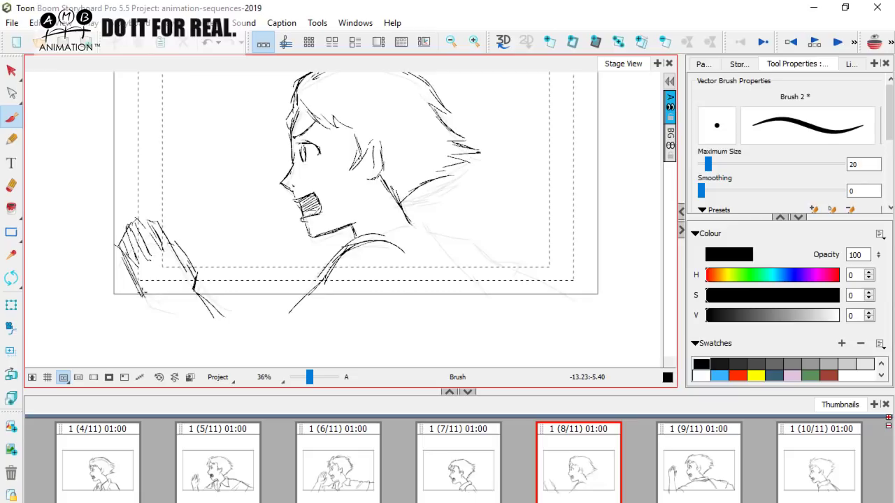
# Extend the outer wrist line and reinforce the finger and forearm strokes of the raised hand.
pyautogui.moveTo(143, 292); pyautogui.dragTo(151, 309)
pyautogui.moveTo(180, 248); pyautogui.dragTo(200, 298)
pyautogui.moveTo(127, 235)
pyautogui.mouseDown()
pyautogui.moveTo(137, 260)
pyautogui.moveTo(149, 262)
pyautogui.mouseUp()
pyautogui.moveTo(145, 221); pyautogui.dragTo(170, 259)
pyautogui.press('Left')
pyautogui.press('Right')
# Ink the shirt collar around the neck and a short fold line on the front of the shirt.
pyautogui.moveTo(425, 207); pyautogui.dragTo(400, 233)
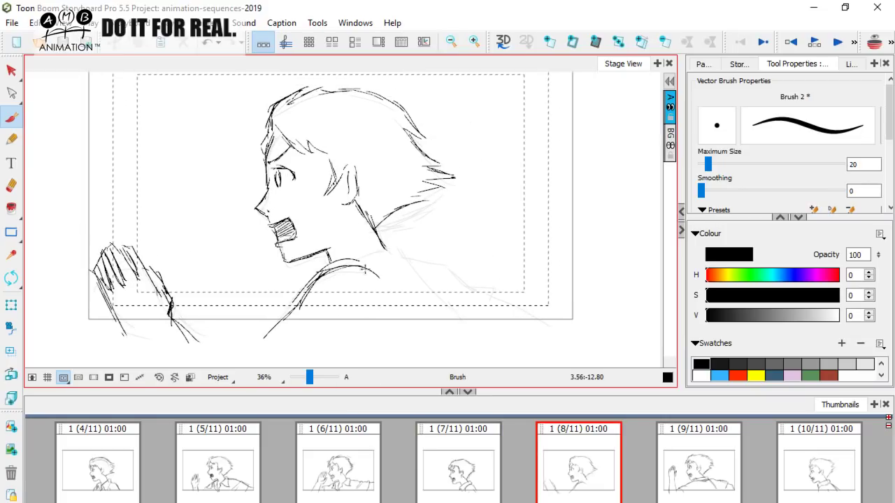
pyautogui.moveTo(336, 266); pyautogui.dragTo(396, 245)
pyautogui.moveTo(395, 245); pyautogui.dragTo(407, 263)
pyautogui.press('Left')
pyautogui.press('Right')
pyautogui.moveTo(306, 313); pyautogui.dragTo(330, 326)
# Ink the armhole seam, the back shoulder contour and the sleeve edge of the shirt.
pyautogui.moveTo(414, 269); pyautogui.dragTo(472, 341)
pyautogui.press('o')
pyautogui.press('p')
pyautogui.moveTo(405, 257)
pyautogui.mouseDown()
pyautogui.moveTo(477, 297)
pyautogui.moveTo(461, 299)
pyautogui.moveTo(490, 294)
pyautogui.moveTo(530, 314)
pyautogui.moveTo(509, 341)
pyautogui.mouseUp()
pyautogui.moveTo(529, 311); pyautogui.dragTo(559, 329)
pyautogui.press('o')
pyautogui.press('p')
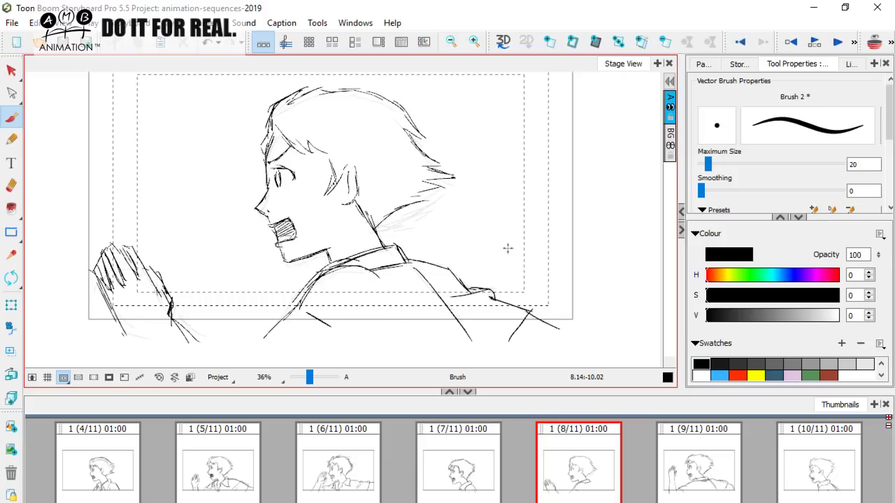
# Review the inked panel 8 against panels 7 and 6.
pyautogui.moveTo(441, 240); pyautogui.dragTo(440, 275)
pyautogui.click(582, 462)
pyautogui.click(463, 457)
pyautogui.click(352, 454)
pyautogui.click(462, 454)
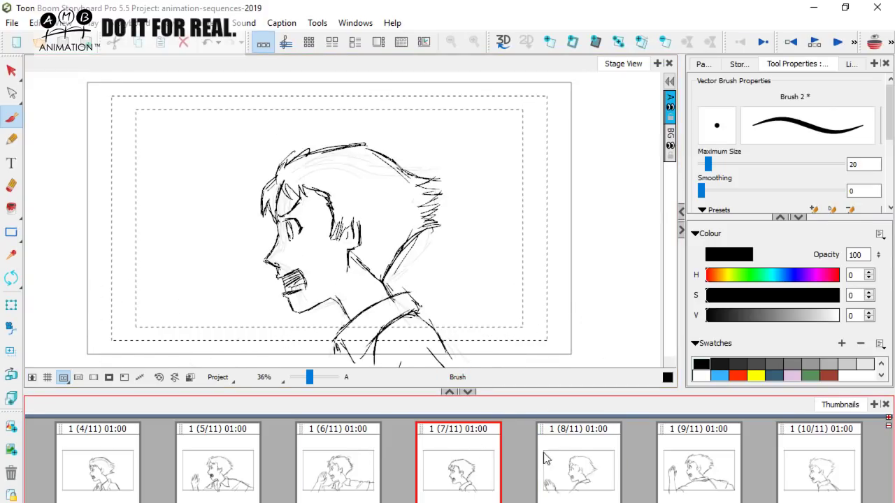
# Flip back and forth between panels 7, 8 and 9 to check the motion of the head and raised hand.
pyautogui.click(574, 455)
pyautogui.click(435, 467)
pyautogui.click(683, 447)
pyautogui.click(465, 458)
pyautogui.click(563, 456)
pyautogui.click(684, 458)
pyautogui.click(594, 462)
pyautogui.click(467, 461)
pyautogui.click(590, 458)
pyautogui.click(696, 444)
pyautogui.click(588, 458)
pyautogui.click(467, 460)
pyautogui.click(607, 460)
pyautogui.click(706, 448)
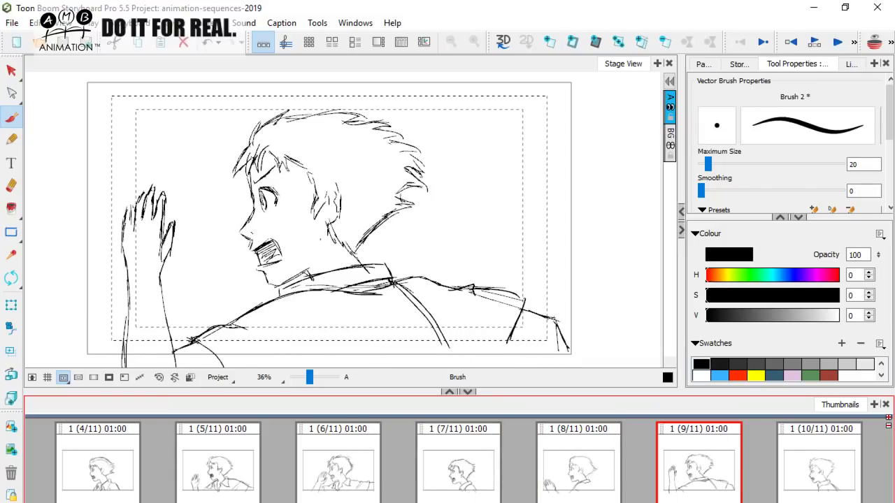
# Step back from panel 10 to panel 7 and forward to panel 9 to examine the wider sequence.
pyautogui.hscroll(1, 748, 499)
pyautogui.click(713, 476)
pyautogui.click(586, 462)
pyautogui.click(465, 460)
pyautogui.click(340, 469)
pyautogui.click(460, 465)
pyautogui.click(581, 461)
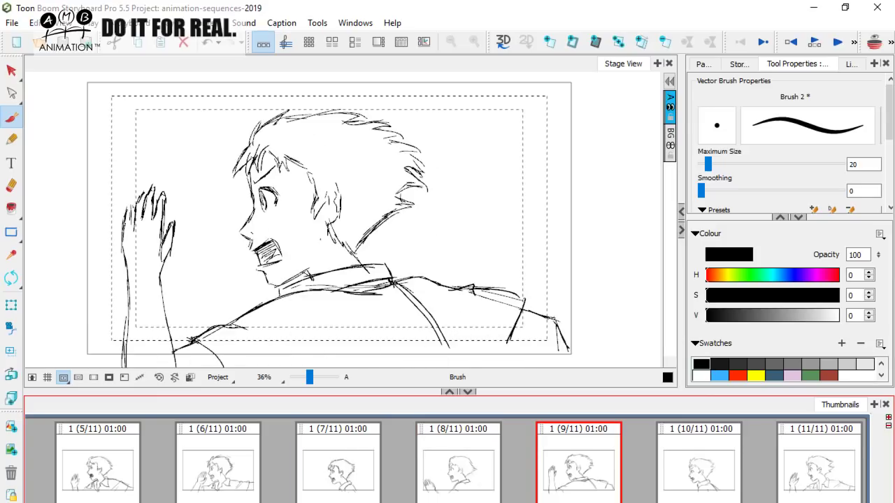
# Compare panel 9 repeatedly with panels 8 and 10 to judge the transition into the next pose.
pyautogui.click(481, 487)
pyautogui.click(595, 454)
pyautogui.click(480, 463)
pyautogui.click(594, 449)
pyautogui.click(454, 456)
pyautogui.click(568, 449)
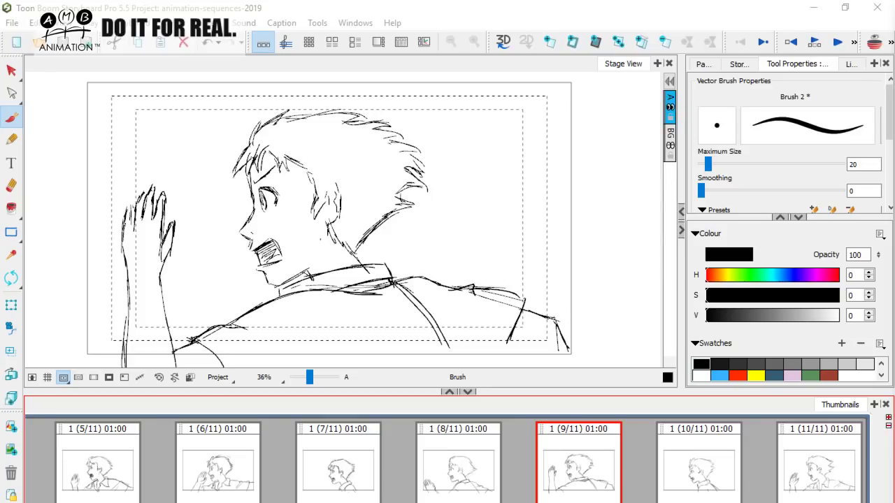
pyautogui.click(704, 475)
pyautogui.click(599, 474)
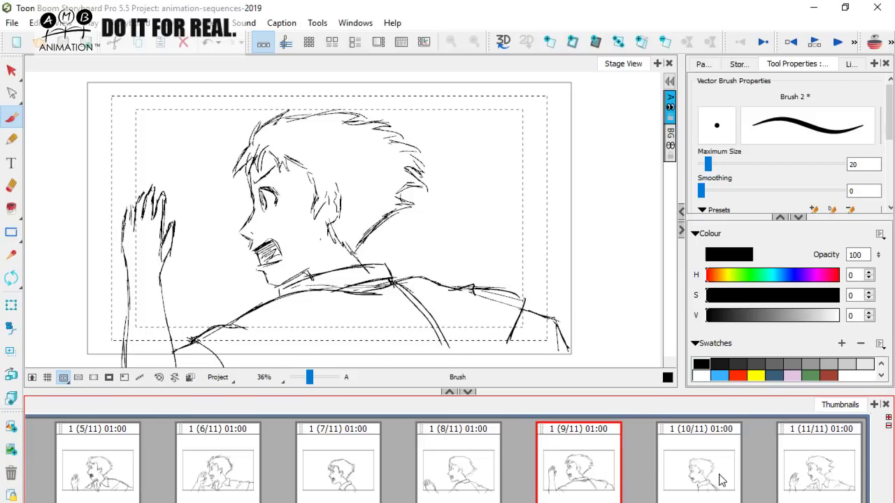
pyautogui.press('Left')
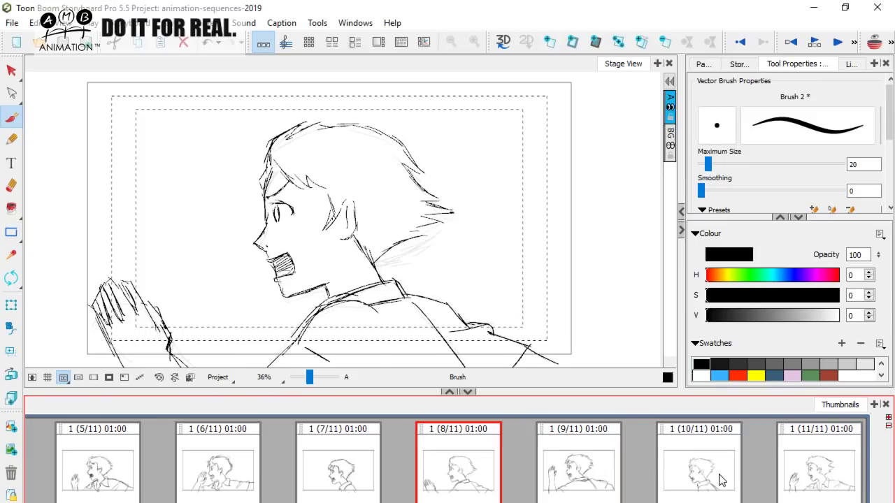
pyautogui.press('Right')
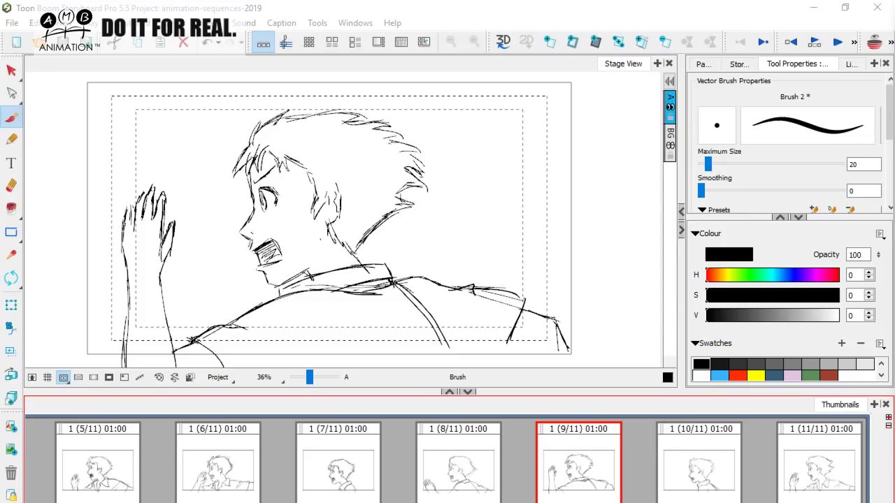
pyautogui.click(665, 467)
pyautogui.click(488, 467)
pyautogui.click(575, 469)
pyautogui.click(684, 464)
pyautogui.click(603, 464)
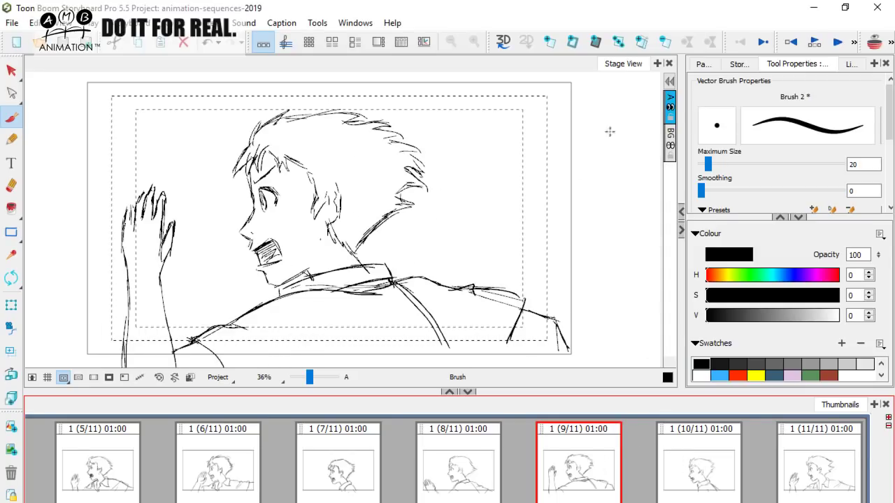
# Add a blank panel after panel 9, turn on onion skin, and sketch the face profile from forehead to jaw.
pyautogui.click(550, 38)
pyautogui.click(875, 42)
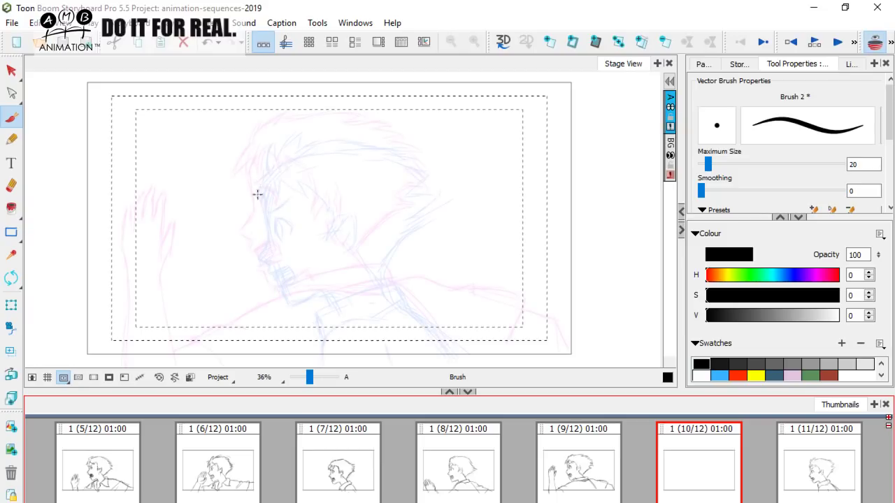
pyautogui.moveTo(258, 198); pyautogui.dragTo(258, 218)
pyautogui.moveTo(260, 180)
pyautogui.mouseDown()
pyautogui.moveTo(258, 230)
pyautogui.moveTo(247, 244)
pyautogui.moveTo(278, 297)
pyautogui.moveTo(310, 285)
pyautogui.mouseUp()
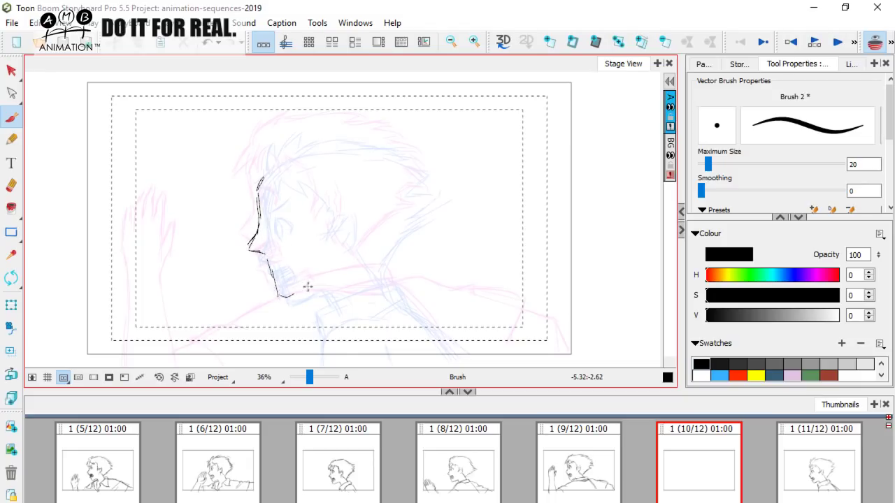
# Sketch the crown and back of the head down to the nape, midway between the onion-skinned poses.
pyautogui.moveTo(254, 202)
pyautogui.mouseDown()
pyautogui.moveTo(257, 166)
pyautogui.moveTo(302, 133)
pyautogui.moveTo(399, 146)
pyautogui.moveTo(414, 159)
pyautogui.moveTo(404, 154)
pyautogui.moveTo(421, 153)
pyautogui.mouseUp()
pyautogui.moveTo(433, 196)
pyautogui.mouseDown()
pyautogui.moveTo(375, 246)
pyautogui.moveTo(406, 224)
pyautogui.moveTo(415, 194)
pyautogui.mouseUp()
pyautogui.press('Left')
pyautogui.press('Right')
pyautogui.moveTo(334, 126)
pyautogui.mouseDown()
pyautogui.moveTo(279, 143)
pyautogui.moveTo(247, 171)
pyautogui.mouseUp()
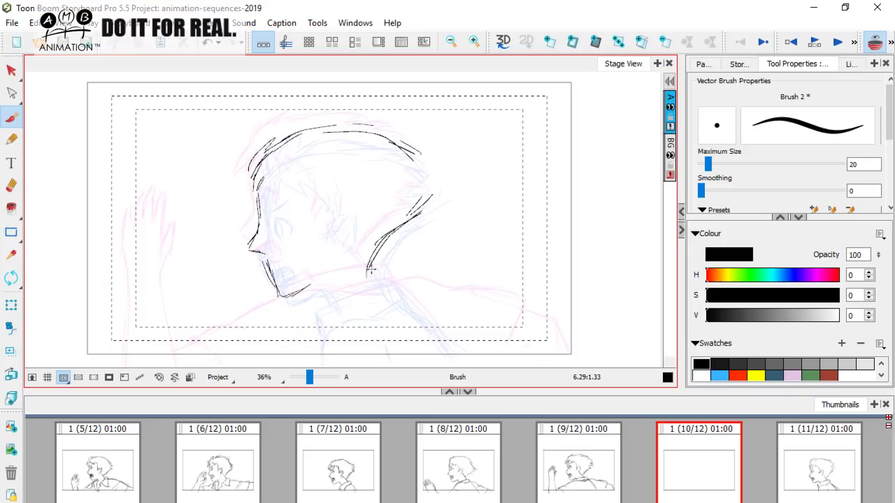
# Sketch the neck lines below the jaw and nape, and erase the thick stray stroke across the collar.
pyautogui.moveTo(314, 284)
pyautogui.mouseDown()
pyautogui.moveTo(329, 321)
pyautogui.moveTo(316, 309)
pyautogui.moveTo(321, 277)
pyautogui.moveTo(369, 256)
pyautogui.moveTo(369, 277)
pyautogui.moveTo(317, 300)
pyautogui.moveTo(362, 257)
pyautogui.mouseUp()
pyautogui.click(12, 140)
pyautogui.click(11, 118)
pyautogui.click(11, 185)
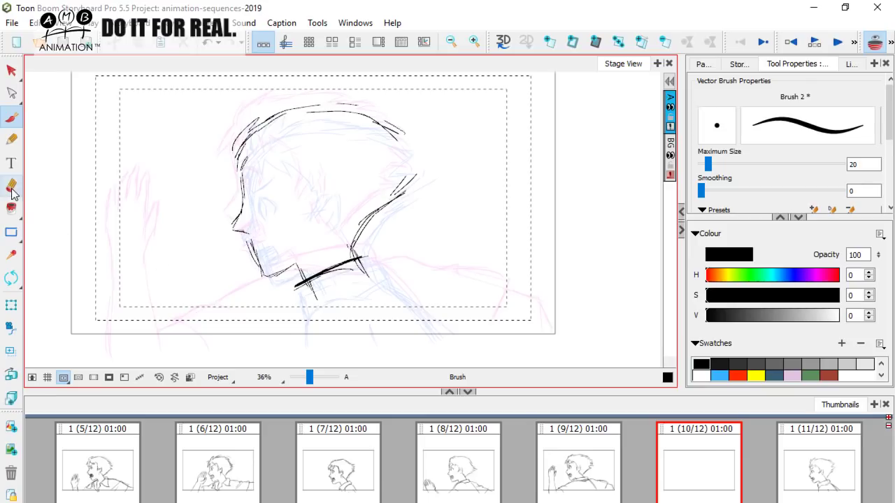
pyautogui.moveTo(296, 286)
pyautogui.mouseDown()
pyautogui.moveTo(364, 255)
pyautogui.moveTo(318, 272)
pyautogui.mouseUp()
pyautogui.click(10, 117)
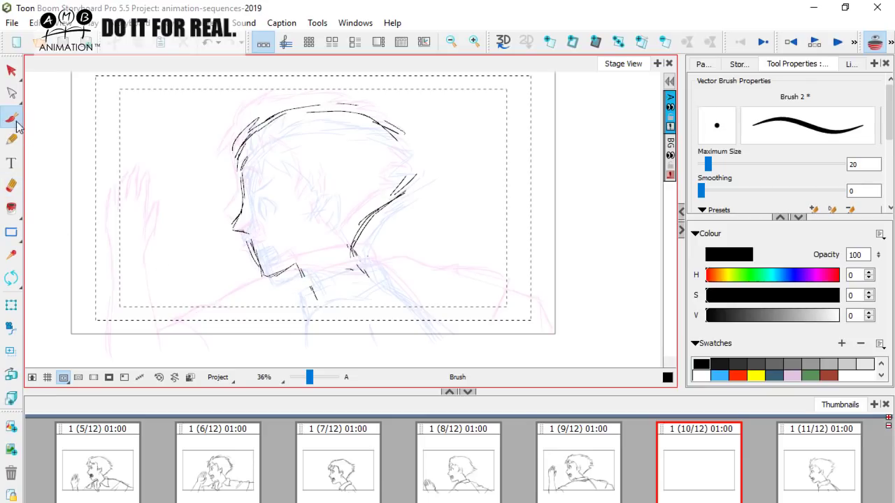
# Draw the collar, the back shoulder line down to the sleeve edge, and the front shoulder line.
pyautogui.press('Left')
pyautogui.press('Right')
pyautogui.press('Left')
pyautogui.press('Right')
pyautogui.moveTo(352, 249); pyautogui.dragTo(364, 277)
pyautogui.moveTo(294, 299)
pyautogui.mouseDown()
pyautogui.moveTo(378, 271)
pyautogui.moveTo(387, 287)
pyautogui.moveTo(473, 294)
pyautogui.moveTo(524, 310)
pyautogui.moveTo(551, 336)
pyautogui.mouseUp()
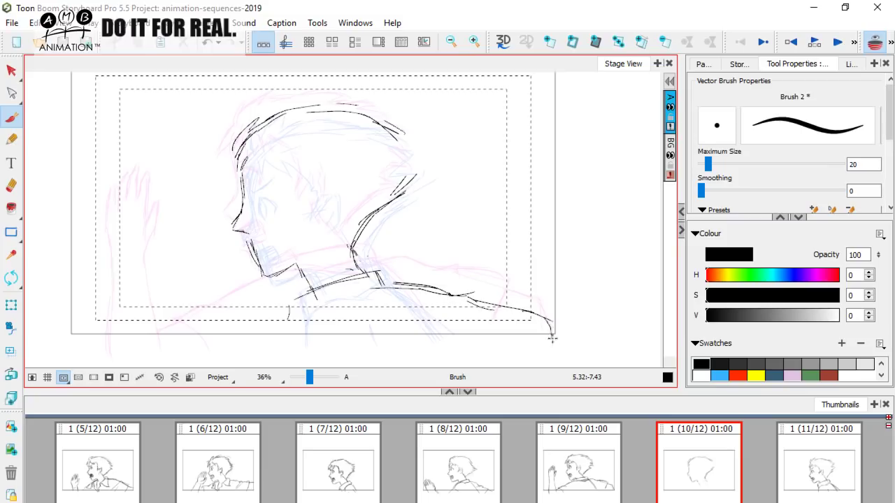
pyautogui.moveTo(302, 313); pyautogui.dragTo(244, 339)
# Sketch the wrist and palm of the raised hand in front of the chest, checking against the previous panel.
pyautogui.moveTo(156, 340); pyautogui.dragTo(168, 306)
pyautogui.press('Left')
pyautogui.press('Right')
pyautogui.moveTo(150, 339); pyautogui.dragTo(159, 320)
pyautogui.moveTo(179, 285); pyautogui.dragTo(209, 289)
pyautogui.moveTo(211, 299)
pyautogui.mouseDown()
pyautogui.moveTo(166, 303)
pyautogui.moveTo(169, 285)
pyautogui.moveTo(203, 283)
pyautogui.mouseUp()
# Draw the fingers of the raised hand above the palm.
pyautogui.press('Left')
pyautogui.press('Right')
pyautogui.moveTo(203, 280)
pyautogui.mouseDown()
pyautogui.moveTo(199, 307)
pyautogui.moveTo(202, 296)
pyautogui.moveTo(178, 294)
pyautogui.moveTo(186, 256)
pyautogui.mouseUp()
pyautogui.moveTo(169, 289); pyautogui.dragTo(190, 259)
pyautogui.moveTo(179, 268); pyautogui.dragTo(199, 249)
pyautogui.moveTo(183, 287)
pyautogui.mouseDown()
pyautogui.moveTo(204, 257)
pyautogui.moveTo(198, 287)
pyautogui.moveTo(219, 249)
pyautogui.moveTo(207, 277)
pyautogui.mouseUp()
pyautogui.press('i')
pyautogui.press('o')
pyautogui.press('i')
pyautogui.press('o')
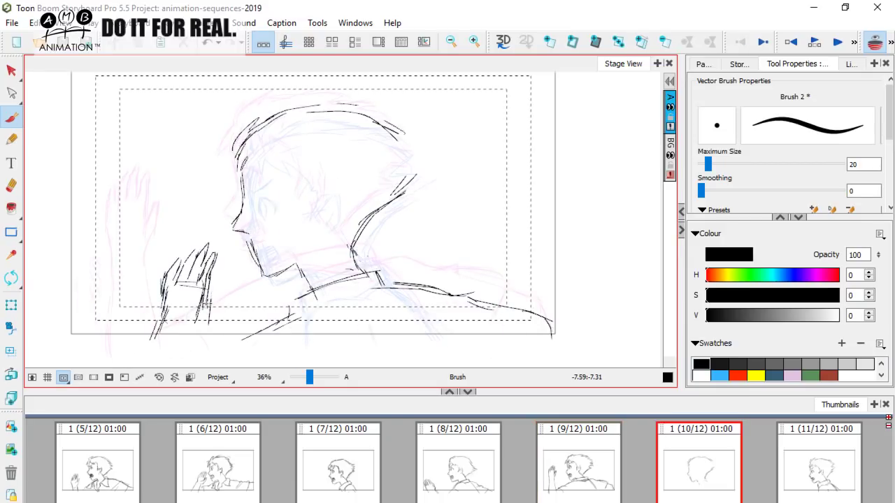
# Draw the thumb on the side of the hand facing the body and erase the palm line overlapping it.
pyautogui.moveTo(223, 285); pyautogui.dragTo(211, 316)
pyautogui.hotkey('alt', 'e')
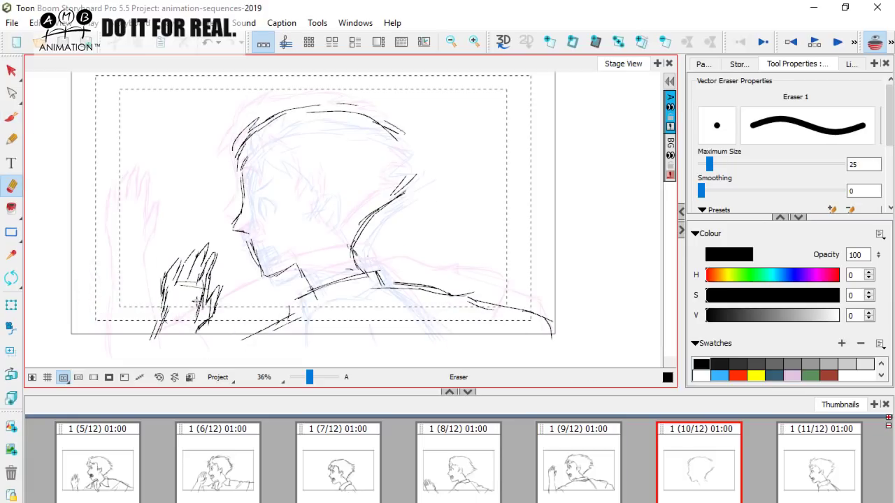
pyautogui.moveTo(203, 282); pyautogui.dragTo(201, 300)
pyautogui.press('Left')
pyautogui.press('Right')
pyautogui.click(12, 118)
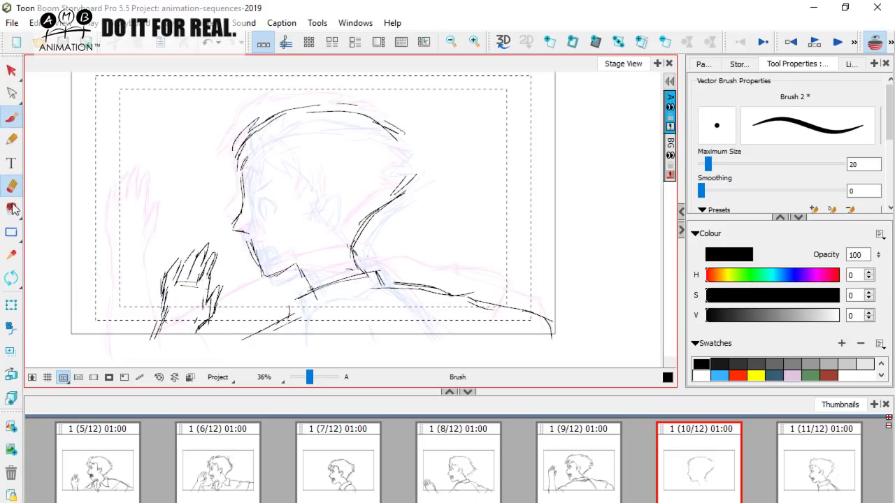
# Reinforce the shirt collar's upper edge and its front and back corners.
pyautogui.moveTo(369, 287); pyautogui.dragTo(363, 289)
pyautogui.press('Left')
pyautogui.press('Right')
pyautogui.moveTo(284, 307)
pyautogui.mouseDown()
pyautogui.moveTo(281, 323)
pyautogui.moveTo(343, 282)
pyautogui.moveTo(378, 279)
pyautogui.moveTo(370, 271)
pyautogui.moveTo(389, 286)
pyautogui.mouseUp()
pyautogui.press('Left')
pyautogui.press('Right')
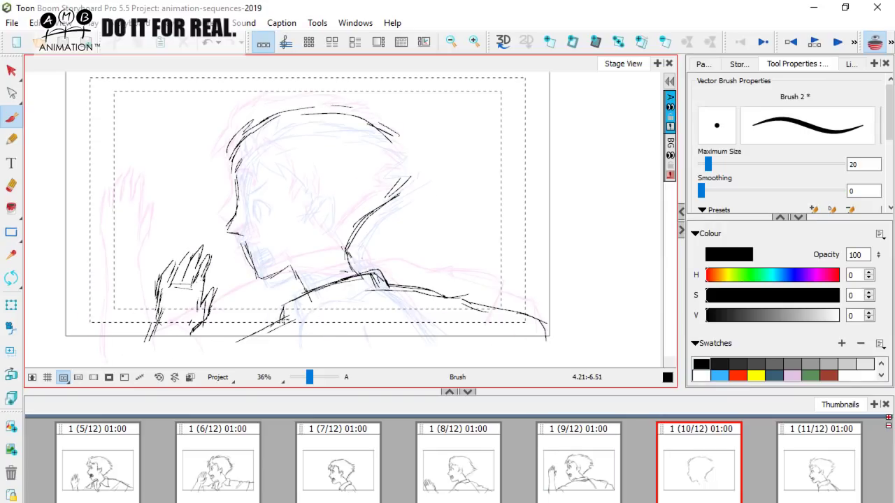
# Draw the lower edge of the collar, the front shoulder contour and the fold line across the chest.
pyautogui.moveTo(326, 306); pyautogui.dragTo(370, 290)
pyautogui.moveTo(394, 286); pyautogui.dragTo(280, 321)
pyautogui.press('Left')
pyautogui.press('Right')
pyautogui.moveTo(329, 310); pyautogui.dragTo(386, 313)
pyautogui.press('Left')
pyautogui.press('Right')
pyautogui.moveTo(265, 337); pyautogui.dragTo(225, 348)
pyautogui.moveTo(387, 327); pyautogui.dragTo(368, 323)
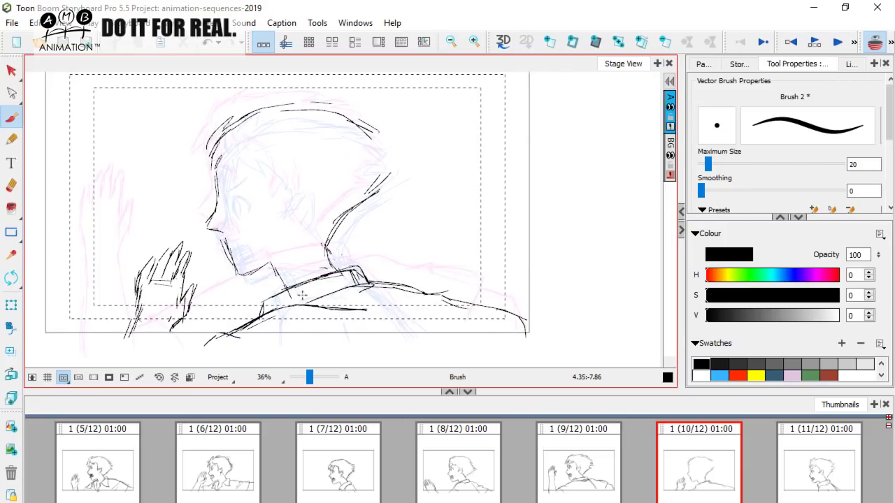
# Darken the collar outline and draw the back seam, shoulder contour and sleeve edge of the shirt.
pyautogui.moveTo(266, 302); pyautogui.dragTo(362, 270)
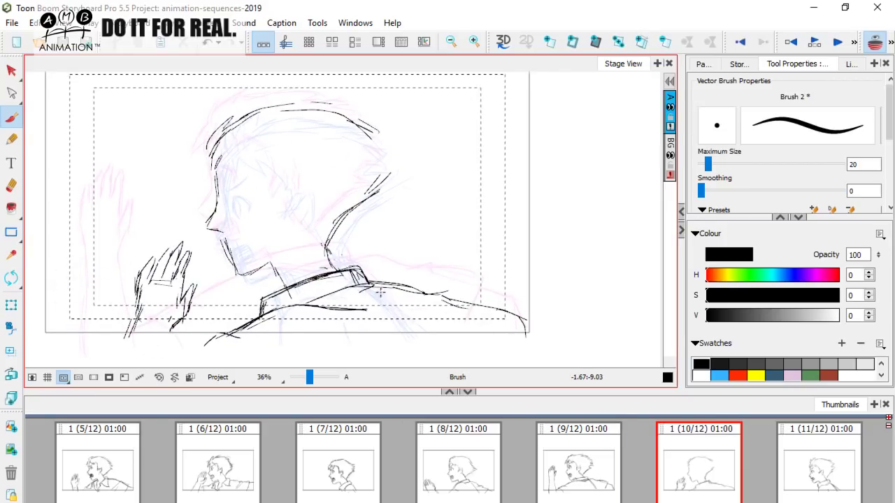
pyautogui.moveTo(320, 306)
pyautogui.mouseDown()
pyautogui.moveTo(371, 293)
pyautogui.moveTo(452, 298)
pyautogui.mouseUp()
pyautogui.moveTo(379, 286)
pyautogui.mouseDown()
pyautogui.moveTo(435, 325)
pyautogui.moveTo(451, 349)
pyautogui.mouseUp()
pyautogui.moveTo(409, 284)
pyautogui.mouseDown()
pyautogui.moveTo(524, 312)
pyautogui.moveTo(526, 338)
pyautogui.moveTo(419, 294)
pyautogui.moveTo(434, 309)
pyautogui.mouseUp()
pyautogui.press('Left')
pyautogui.press('Right')
pyautogui.press('Left')
pyautogui.press('Right')
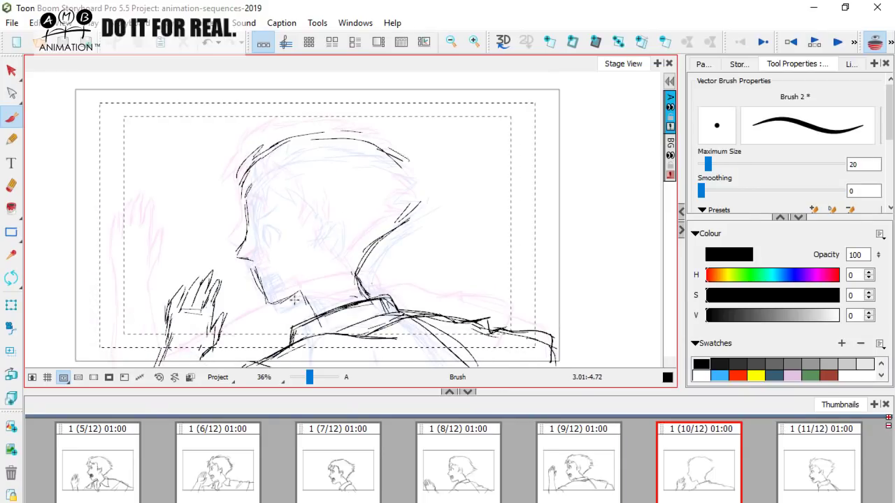
# Strengthen the neck lines between the head and the collar, checking against panel 9.
pyautogui.moveTo(297, 297); pyautogui.dragTo(313, 320)
pyautogui.press('Left')
pyautogui.press('Right')
pyautogui.press('Left')
pyautogui.press('Right')
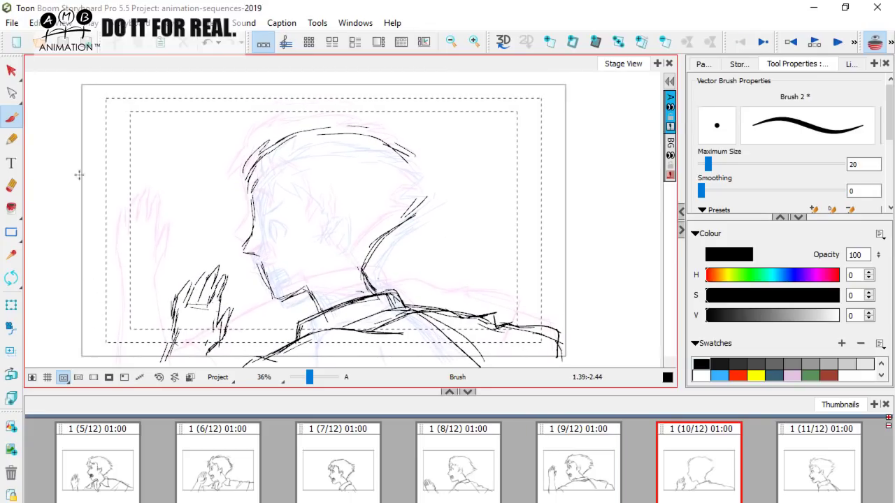
# Reinforce the profile line from the forehead to the tip of the nose and upper lip.
pyautogui.press('Left')
pyautogui.press('Right')
pyautogui.press('Left')
pyautogui.press('Right')
pyautogui.press('Left')
pyautogui.press('Right')
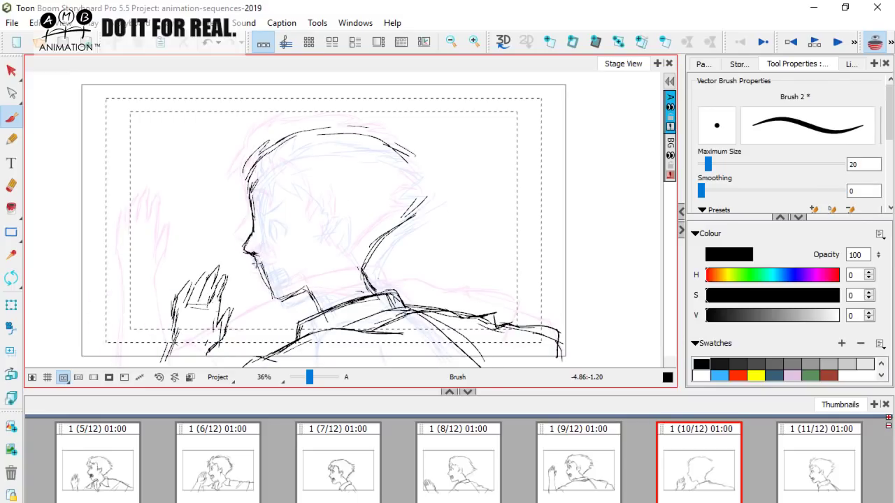
# Draw the shouting open mouth below the nose and fill it with hatching.
pyautogui.press('Left')
pyautogui.press('Right')
pyautogui.press('Left')
pyautogui.press('Right')
pyautogui.moveTo(280, 272); pyautogui.dragTo(288, 282)
pyautogui.press('Left')
pyautogui.press('Right')
pyautogui.press('Left')
pyautogui.press('Right')
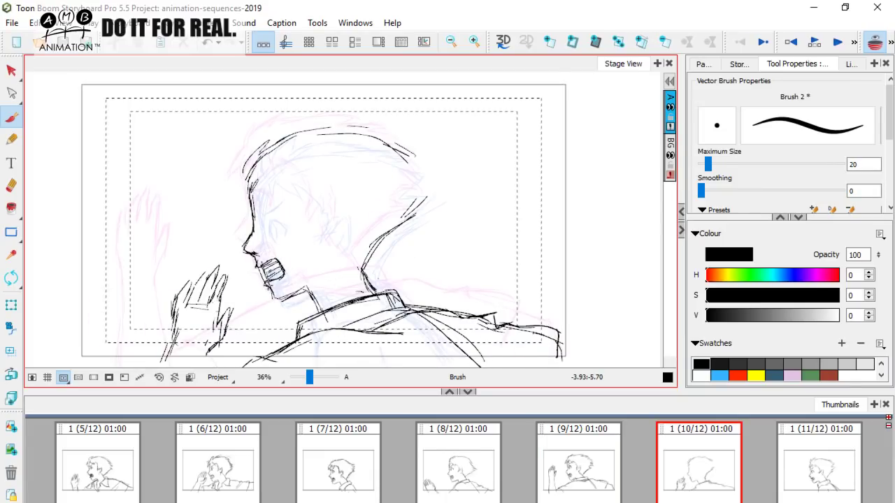
# Redraw the chin and jawline more heavily and clean up the jaw strokes with the eraser.
pyautogui.press('Left')
pyautogui.press('Right')
pyautogui.click(11, 186)
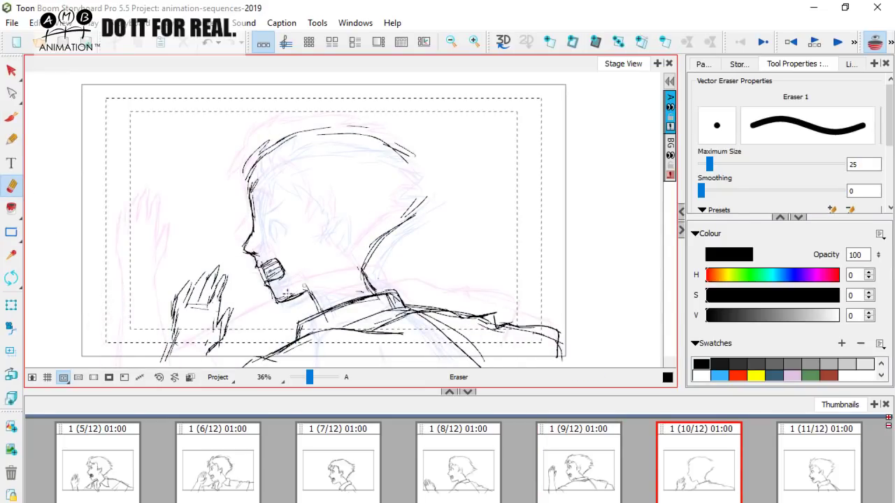
pyautogui.click(11, 117)
pyautogui.press('Left')
pyautogui.press('Right')
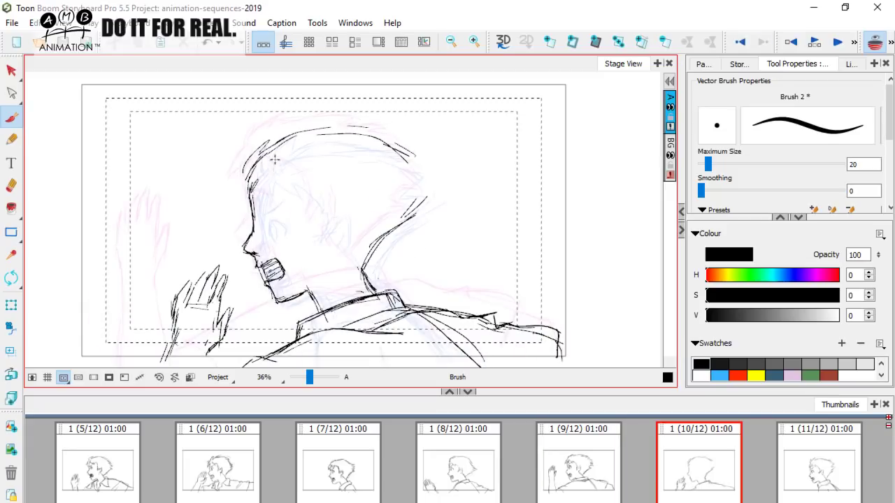
# Draw the first strokes of the eye just behind the bridge of the nose.
pyautogui.press('Left')
pyautogui.press('Right')
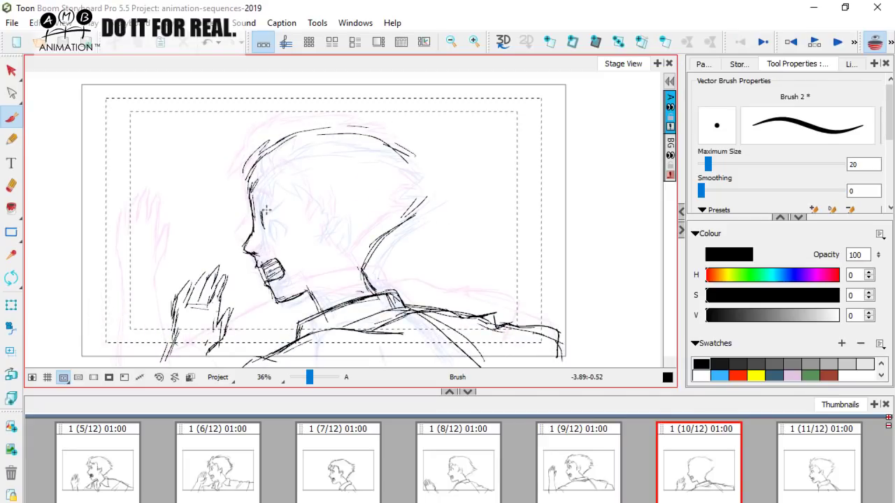
pyautogui.press('Left')
pyautogui.press('Right')
# Compare the new panel 10 with panels 9 and 11 to check the motion of the pose.
pyautogui.click(786, 458)
pyautogui.click(689, 462)
pyautogui.click(786, 454)
pyautogui.click(705, 471)
pyautogui.click(607, 472)
pyautogui.click(699, 467)
pyautogui.click(799, 461)
pyautogui.click(702, 454)
pyautogui.click(594, 454)
pyautogui.click(685, 456)
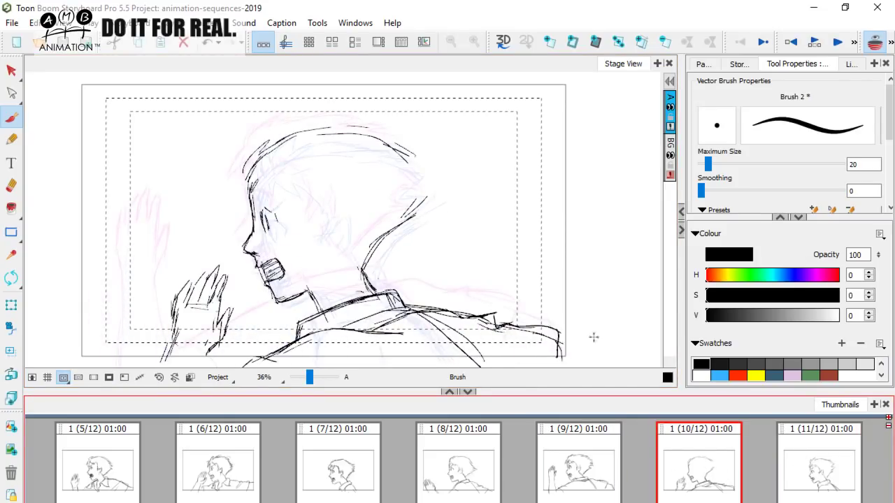
# Draw the slanted eyebrow above the eye and check it against panel 9.
pyautogui.moveTo(256, 209); pyautogui.dragTo(274, 197)
pyautogui.press('Left')
pyautogui.press('Right')
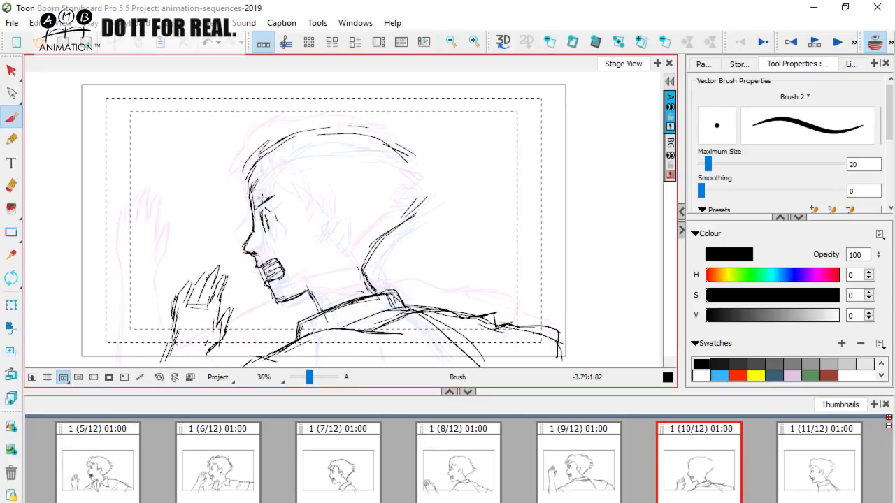
# Thicken the front hair contour from the forehead up over the crown in panel 10, checking it against panel 9.
pyautogui.moveTo(268, 175); pyautogui.dragTo(258, 185)
pyautogui.moveTo(247, 186); pyautogui.dragTo(256, 196)
pyautogui.press('Left')
pyautogui.moveTo(268, 163)
pyautogui.mouseDown()
pyautogui.moveTo(241, 192)
pyautogui.moveTo(251, 203)
pyautogui.moveTo(246, 179)
pyautogui.mouseUp()
pyautogui.press('Right')
pyautogui.moveTo(269, 142)
pyautogui.mouseDown()
pyautogui.moveTo(246, 173)
pyautogui.moveTo(254, 167)
pyautogui.mouseUp()
pyautogui.moveTo(302, 126); pyautogui.dragTo(263, 158)
pyautogui.moveTo(304, 129); pyautogui.dragTo(280, 152)
pyautogui.press('Left')
pyautogui.press('Right')
# Draw the jagged hairline across the temple and the sideburn strokes, comparing them with panel 9.
pyautogui.moveTo(267, 187); pyautogui.dragTo(290, 201)
pyautogui.moveTo(290, 200)
pyautogui.mouseDown()
pyautogui.moveTo(301, 189)
pyautogui.moveTo(329, 212)
pyautogui.mouseUp()
pyautogui.press('Left')
pyautogui.press('Right')
pyautogui.press('Left')
pyautogui.press('Right')
pyautogui.moveTo(322, 212); pyautogui.dragTo(311, 231)
pyautogui.moveTo(317, 218); pyautogui.dragTo(319, 233)
pyautogui.press('Left')
pyautogui.press('Right')
pyautogui.moveTo(312, 188); pyautogui.dragTo(325, 225)
pyautogui.moveTo(277, 184); pyautogui.dragTo(314, 188)
pyautogui.moveTo(325, 223); pyautogui.dragTo(292, 246)
pyautogui.hotkey('ctrl', 'z')
pyautogui.hotkey('ctrl', 'z')
pyautogui.hotkey('ctrl', 'z')
# Draw the curve of the ear behind the sideburn and check its position against panel 9.
pyautogui.press('Left')
pyautogui.press('Right')
pyautogui.press('Left')
pyautogui.press('Right')
pyautogui.moveTo(346, 214); pyautogui.dragTo(341, 246)
pyautogui.press('Left')
pyautogui.press('Right')
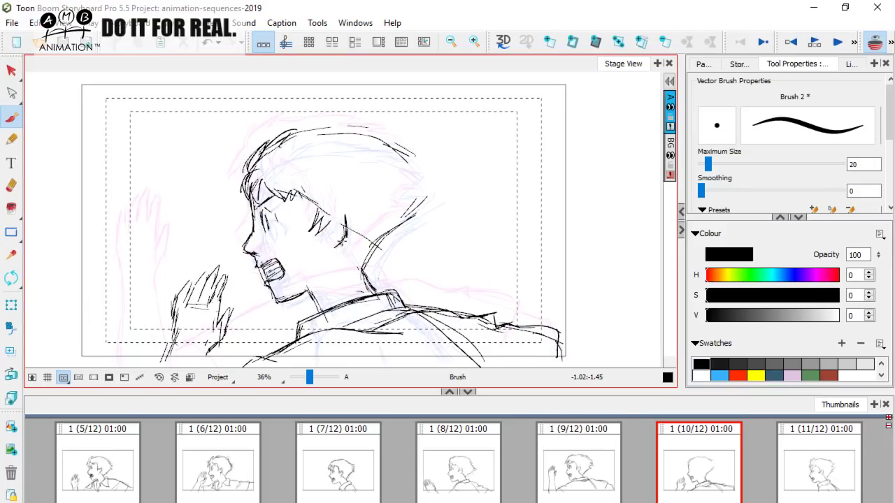
pyautogui.press('Left')
pyautogui.press('Right')
pyautogui.press('Left')
pyautogui.press('Right')
# Draw the top hair contour and the spiky tufts at the back of the head, checking them against panel 9.
pyautogui.moveTo(311, 127)
pyautogui.mouseDown()
pyautogui.moveTo(390, 132)
pyautogui.moveTo(411, 146)
pyautogui.moveTo(393, 148)
pyautogui.moveTo(419, 155)
pyautogui.moveTo(416, 172)
pyautogui.moveTo(404, 175)
pyautogui.moveTo(404, 192)
pyautogui.moveTo(427, 200)
pyautogui.moveTo(395, 228)
pyautogui.mouseUp()
pyautogui.press('Left')
pyautogui.press('Right')
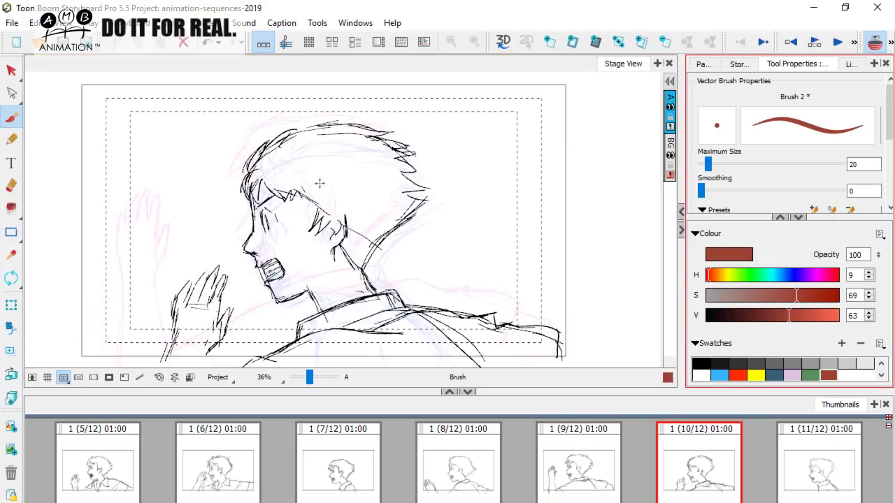
# Trace the back hair contour from crown to nape in brown and undo the trace.
pyautogui.moveTo(284, 144)
pyautogui.mouseDown()
pyautogui.moveTo(331, 118)
pyautogui.moveTo(422, 162)
pyautogui.moveTo(394, 166)
pyautogui.moveTo(422, 163)
pyautogui.moveTo(428, 202)
pyautogui.moveTo(358, 269)
pyautogui.mouseUp()
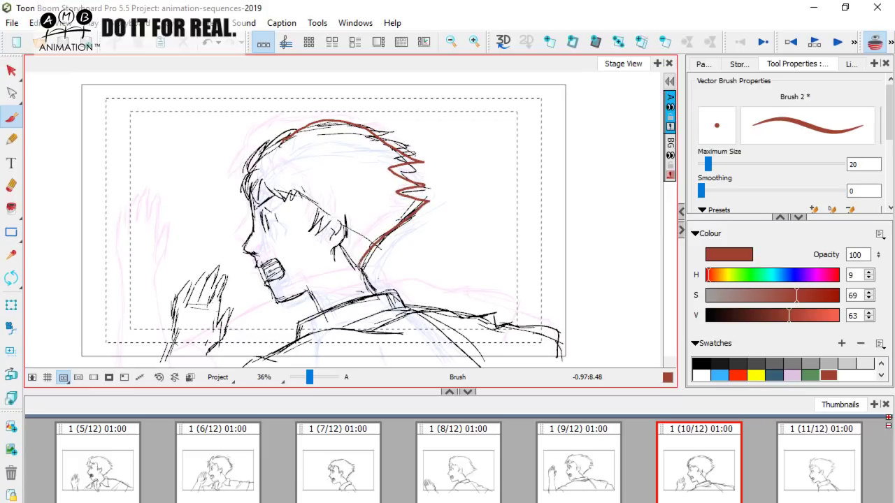
pyautogui.hotkey('ctrl', 'z')
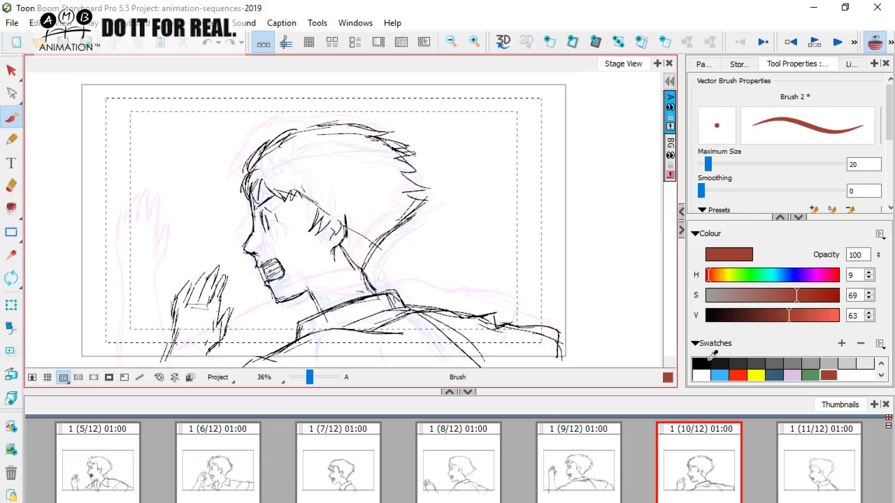
# Set the brush colour back to black and reinforce the spiky hair at the back of the head.
pyautogui.click(701, 364)
pyautogui.moveTo(340, 127)
pyautogui.mouseDown()
pyautogui.moveTo(416, 154)
pyautogui.moveTo(421, 164)
pyautogui.moveTo(403, 193)
pyautogui.moveTo(416, 213)
pyautogui.mouseUp()
# Flip between panels 9, 10 and 11 to examine how the head and hair move through the in-between.
pyautogui.click(791, 456)
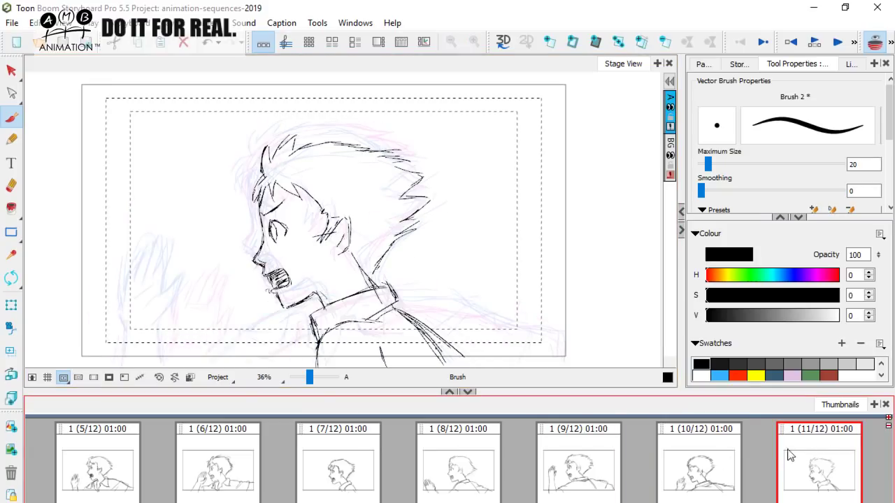
pyautogui.click(560, 465)
pyautogui.click(699, 457)
pyautogui.click(807, 452)
pyautogui.click(599, 462)
pyautogui.click(799, 444)
pyautogui.click(733, 442)
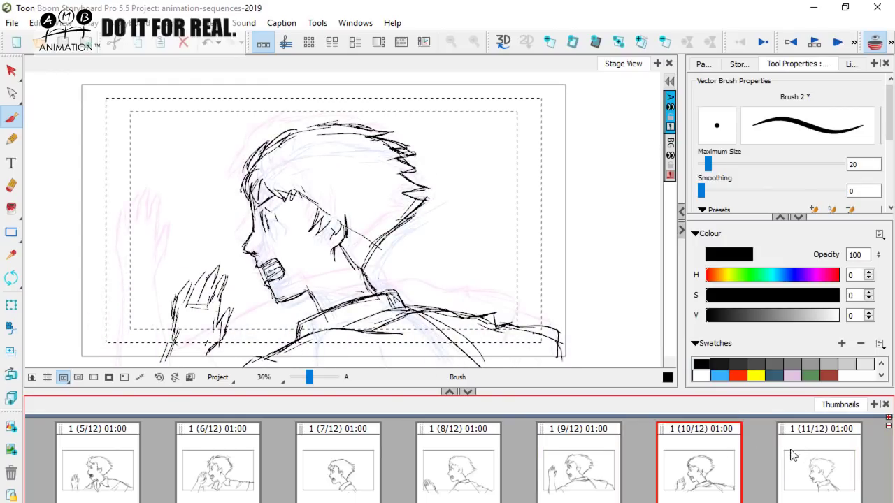
pyautogui.click(794, 456)
pyautogui.click(698, 470)
pyautogui.click(591, 467)
pyautogui.click(715, 471)
pyautogui.click(797, 436)
pyautogui.click(610, 481)
pyautogui.click(835, 455)
# Compare panels 9 to 12 to examine the motion leading out of panel 11.
pyautogui.scroll(-1, 685, 482)
pyautogui.click(462, 477)
pyautogui.click(718, 459)
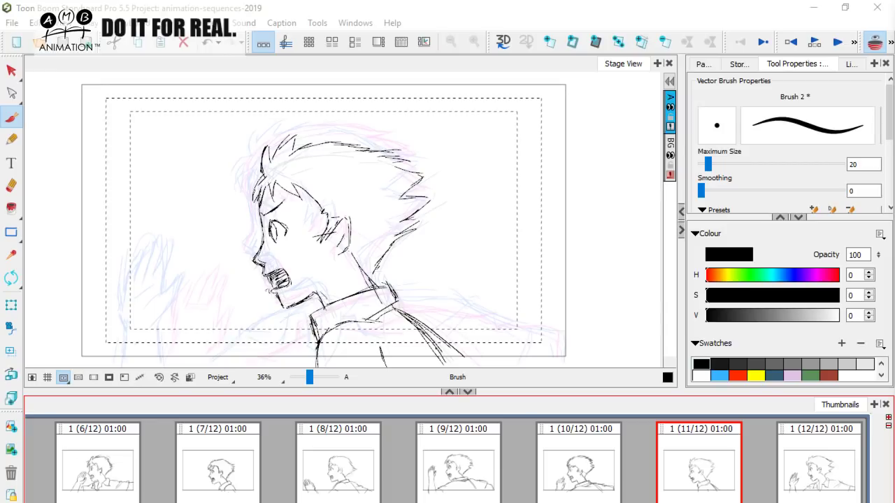
pyautogui.click(595, 458)
pyautogui.click(706, 458)
pyautogui.click(798, 459)
pyautogui.click(665, 461)
pyautogui.click(619, 472)
# Insert a new blank panel after panel 11 and compare it with the preceding drawing.
pyautogui.click(700, 465)
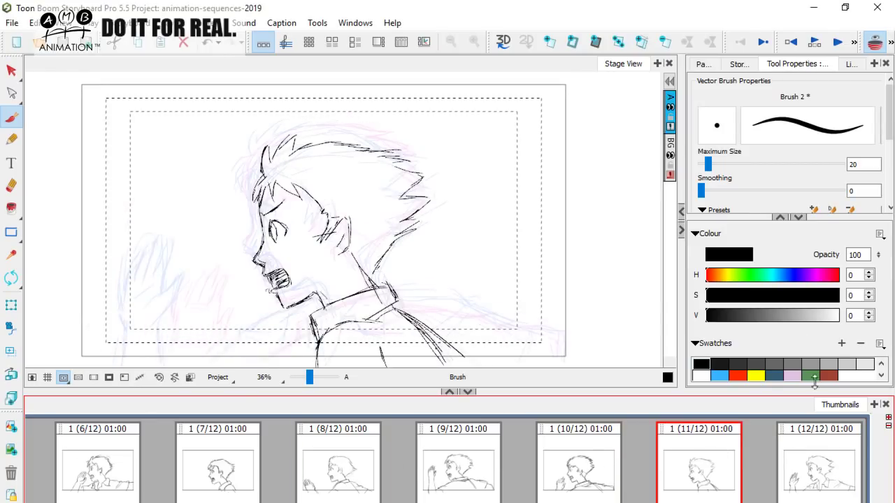
pyautogui.click(596, 41)
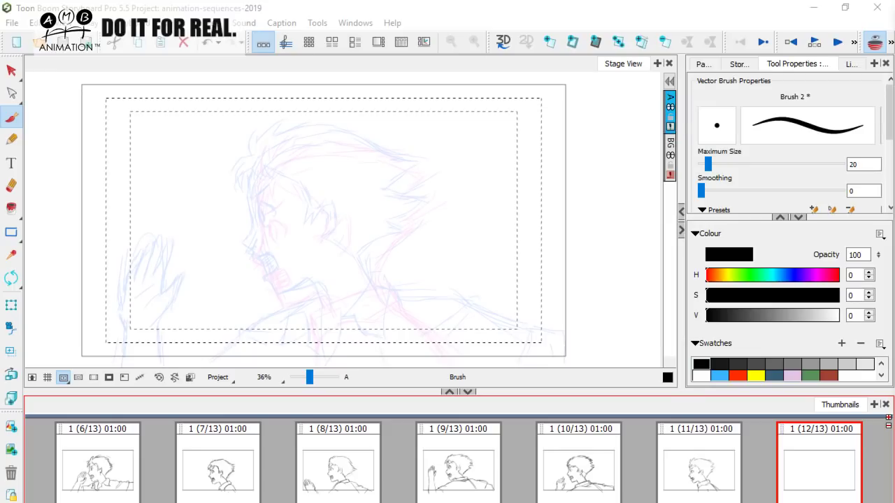
pyautogui.hscroll(2, 820, 480)
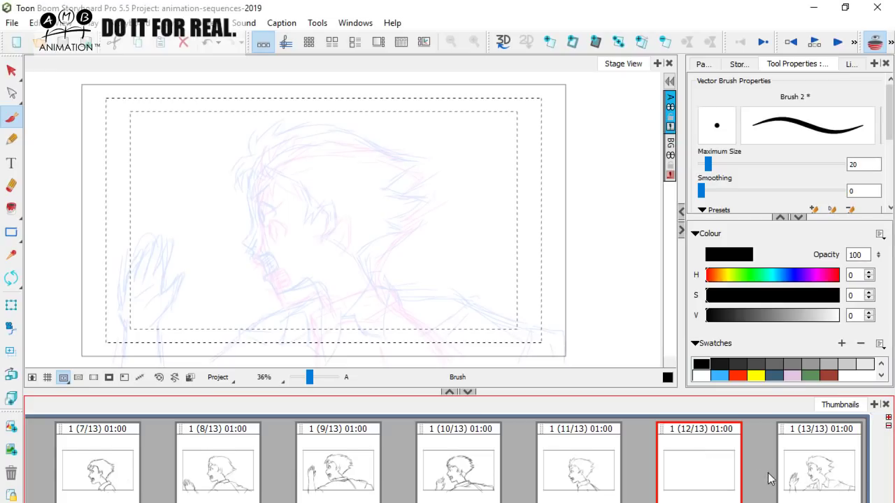
pyautogui.press('Left')
pyautogui.press('Right')
# Draw the forehead and nose profile in the new panel 12, placed between the two onion-skin drawings.
pyautogui.moveTo(308, 375); pyautogui.dragTo(310, 375)
pyautogui.moveTo(311, 293); pyautogui.dragTo(326, 292)
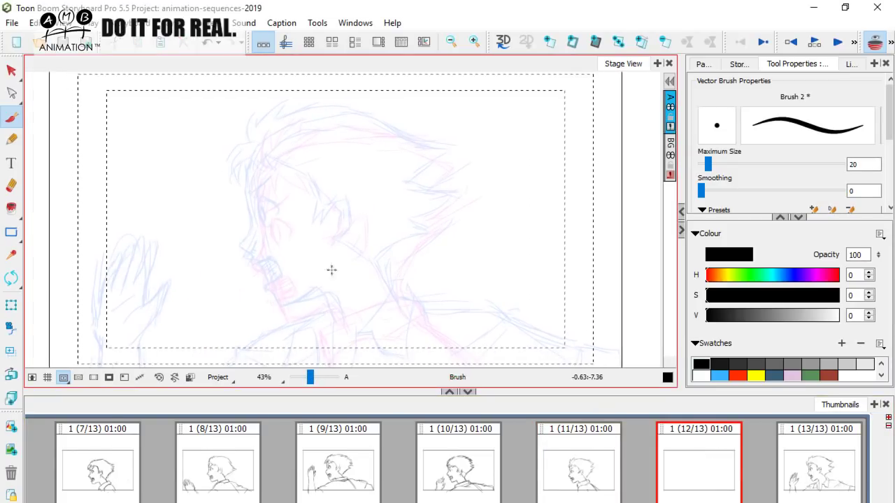
pyautogui.moveTo(258, 163); pyautogui.dragTo(248, 257)
pyautogui.moveTo(267, 276); pyautogui.dragTo(267, 235)
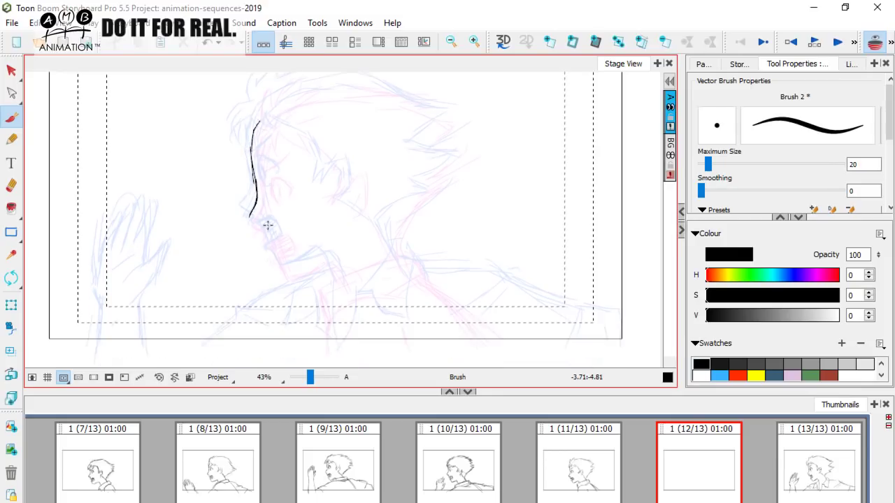
pyautogui.moveTo(257, 203); pyautogui.dragTo(248, 217)
pyautogui.moveTo(245, 217)
pyautogui.mouseDown()
pyautogui.moveTo(261, 220)
pyautogui.moveTo(261, 232)
pyautogui.mouseUp()
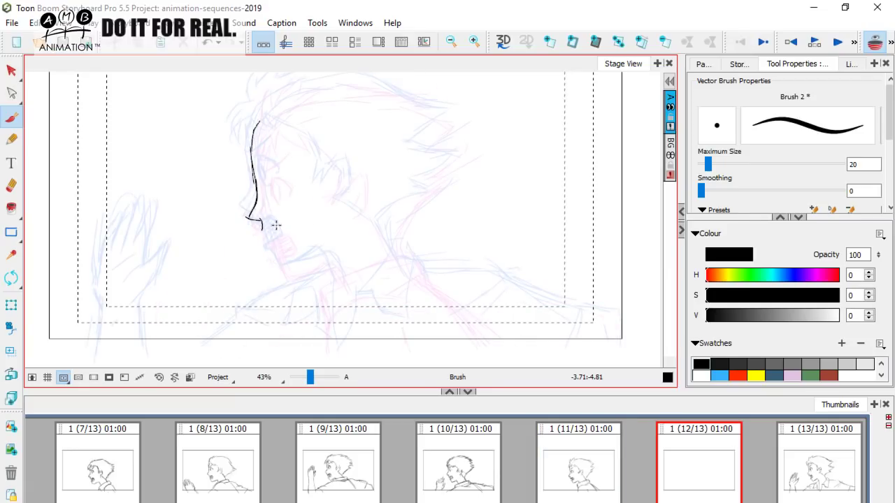
# Draw the open mouth, the chin and the underside of the jaw below the nose.
pyautogui.moveTo(264, 228); pyautogui.dragTo(285, 227)
pyautogui.moveTo(271, 252)
pyautogui.mouseDown()
pyautogui.moveTo(283, 248)
pyautogui.moveTo(270, 232)
pyautogui.mouseUp()
pyautogui.moveTo(286, 234)
pyautogui.mouseDown()
pyautogui.moveTo(274, 255)
pyautogui.moveTo(288, 278)
pyautogui.moveTo(318, 261)
pyautogui.mouseUp()
pyautogui.scroll(1, 333, 254)
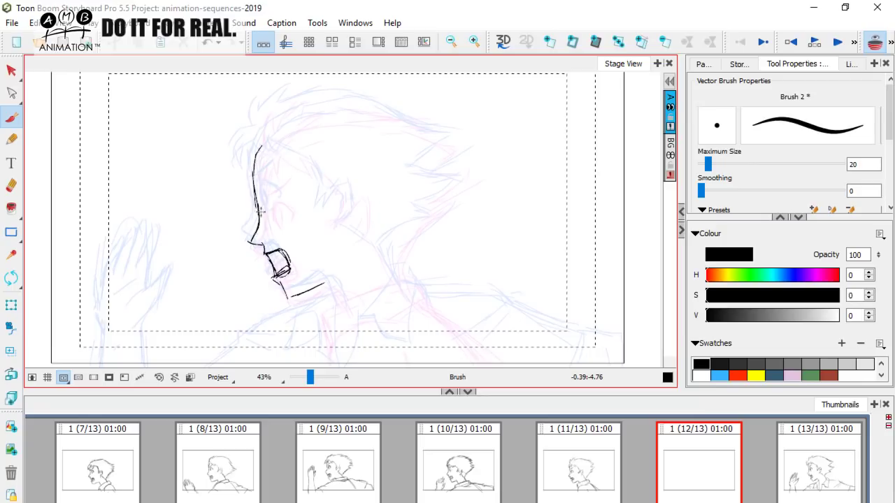
# Draw the eye and slanted eyebrow, strengthen the nose tip, and check the face against panel 13.
pyautogui.moveTo(266, 191)
pyautogui.mouseDown()
pyautogui.moveTo(271, 214)
pyautogui.moveTo(267, 188)
pyautogui.mouseUp()
pyautogui.moveTo(261, 184); pyautogui.dragTo(278, 170)
pyautogui.moveTo(248, 243); pyautogui.dragTo(266, 250)
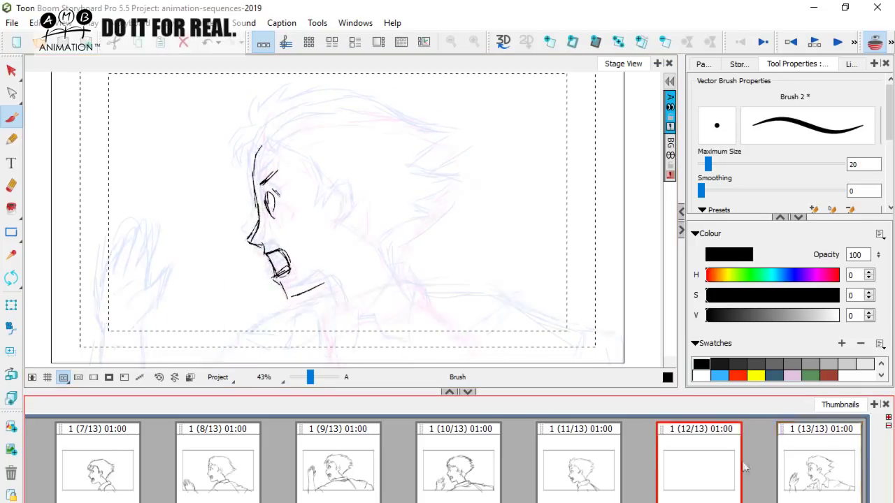
pyautogui.click(803, 469)
pyautogui.click(700, 463)
pyautogui.moveTo(277, 190); pyautogui.dragTo(285, 193)
# Draw the ear and sideburn strokes and the pointed fringe over the forehead.
pyautogui.moveTo(338, 201)
pyautogui.mouseDown()
pyautogui.moveTo(347, 194)
pyautogui.moveTo(360, 216)
pyautogui.moveTo(348, 231)
pyautogui.mouseUp()
pyautogui.moveTo(328, 181)
pyautogui.mouseDown()
pyautogui.moveTo(323, 199)
pyautogui.moveTo(334, 186)
pyautogui.moveTo(334, 212)
pyautogui.moveTo(343, 205)
pyautogui.mouseUp()
pyautogui.moveTo(269, 145)
pyautogui.mouseDown()
pyautogui.moveTo(291, 164)
pyautogui.moveTo(302, 161)
pyautogui.moveTo(286, 165)
pyautogui.moveTo(276, 155)
pyautogui.moveTo(248, 166)
pyautogui.mouseUp()
pyautogui.moveTo(244, 171); pyautogui.dragTo(255, 148)
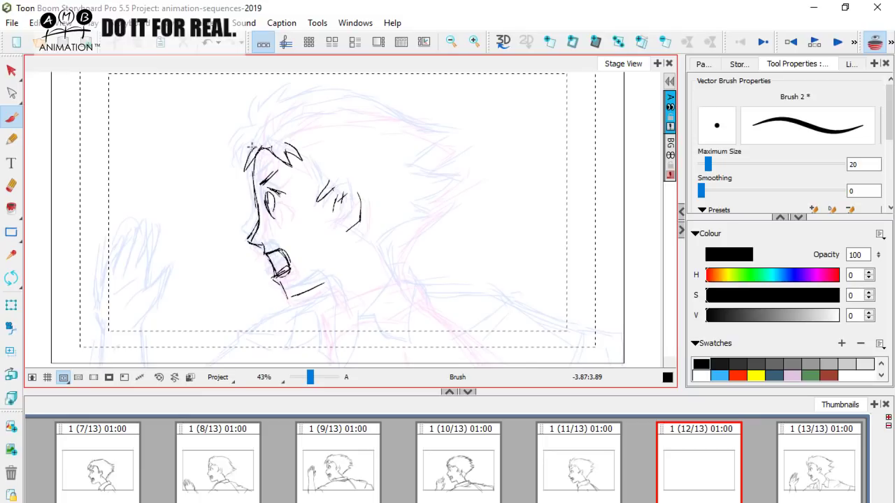
# Draw the front hair tufts and the curved top contour of the hair toward the back of the head.
pyautogui.moveTo(242, 155); pyautogui.dragTo(283, 100)
pyautogui.moveTo(283, 99); pyautogui.dragTo(275, 123)
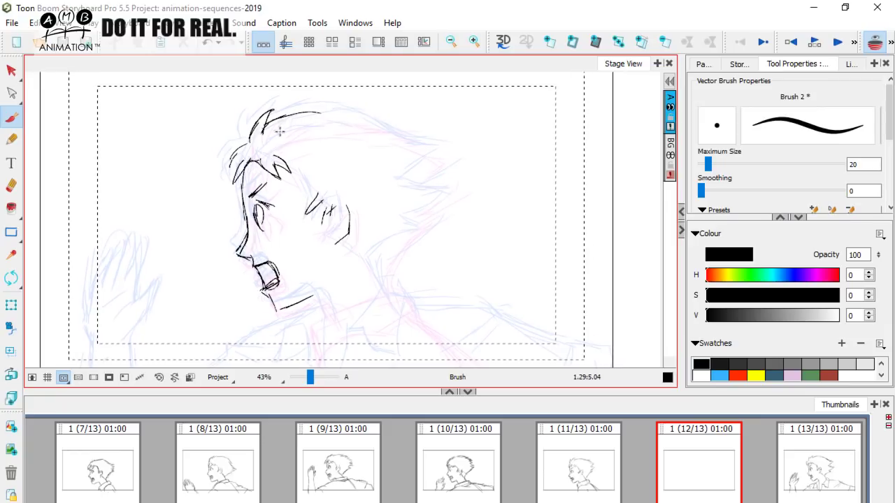
pyautogui.moveTo(271, 119)
pyautogui.mouseDown()
pyautogui.moveTo(311, 111)
pyautogui.moveTo(351, 120)
pyautogui.mouseUp()
pyautogui.moveTo(355, 122); pyautogui.dragTo(423, 150)
pyautogui.moveTo(383, 130); pyautogui.dragTo(426, 149)
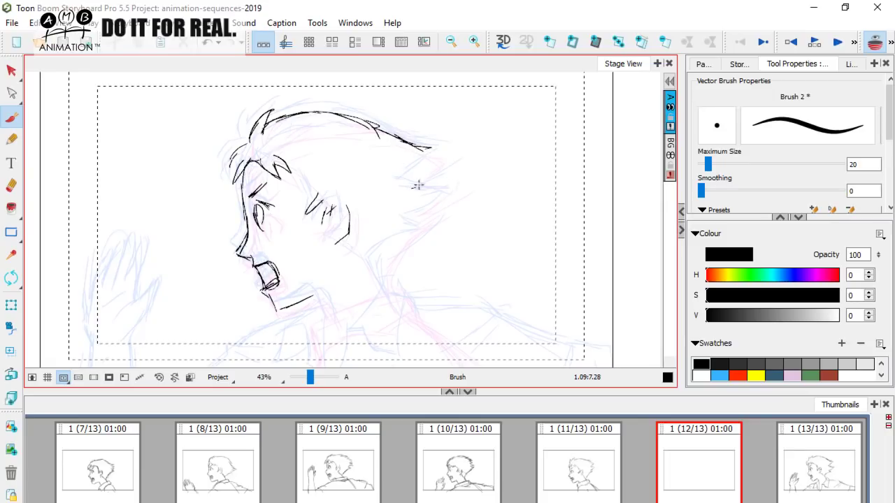
# Draw the zigzag hair spikes at the back of the head and the hair edge running down to the nape.
pyautogui.moveTo(413, 184); pyautogui.dragTo(445, 187)
pyautogui.moveTo(419, 191); pyautogui.dragTo(440, 195)
pyautogui.moveTo(426, 200); pyautogui.dragTo(441, 203)
pyautogui.moveTo(435, 218); pyautogui.dragTo(373, 268)
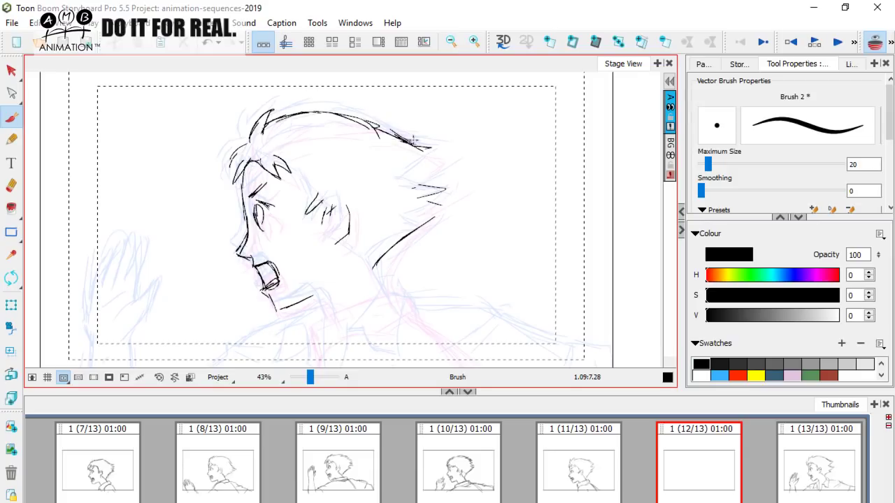
pyautogui.moveTo(395, 133); pyautogui.dragTo(434, 151)
pyautogui.moveTo(414, 158)
pyautogui.mouseDown()
pyautogui.moveTo(444, 188)
pyautogui.moveTo(425, 201)
pyautogui.mouseUp()
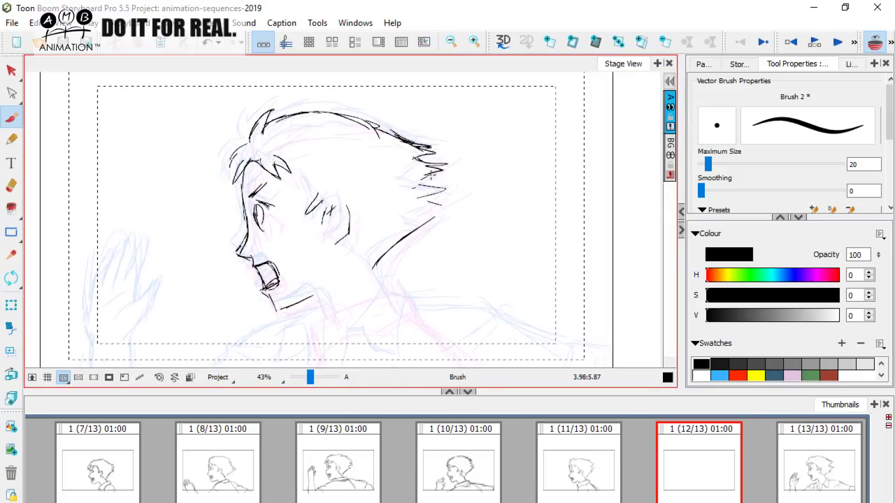
pyautogui.press('Left')
pyautogui.press('Right')
pyautogui.moveTo(425, 197); pyautogui.dragTo(445, 210)
pyautogui.moveTo(439, 209); pyautogui.dragTo(422, 224)
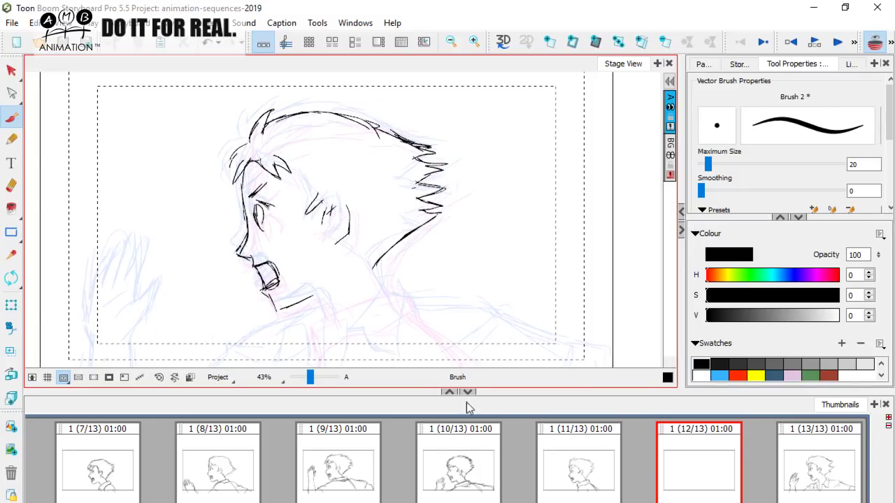
# Flip repeatedly through panels 11, 12 and 13 to examine the motion of the head and hair.
pyautogui.click(794, 451)
pyautogui.press('Left')
pyautogui.press('Left')
pyautogui.press('Right')
pyautogui.press('Right')
pyautogui.press('Left')
pyautogui.press('Left')
pyautogui.press('Right')
pyautogui.press('Right')
pyautogui.press('Left')
pyautogui.press('Left')
pyautogui.press('Right')
pyautogui.press('Right')
pyautogui.press('Left')
pyautogui.press('Left')
pyautogui.press('Right')
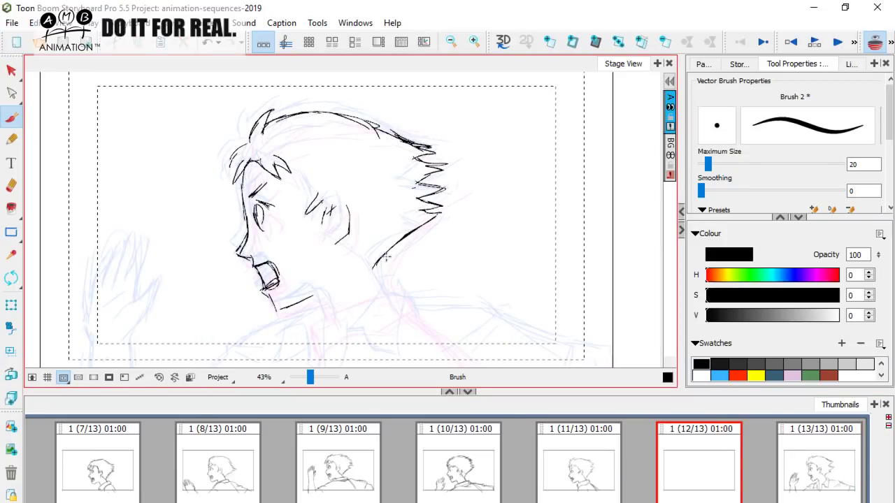
pyautogui.press('Left')
pyautogui.press('Right')
# Draw the back of the neck from the ear downward and extend the jawline to its corner.
pyautogui.moveTo(398, 278); pyautogui.dragTo(388, 225)
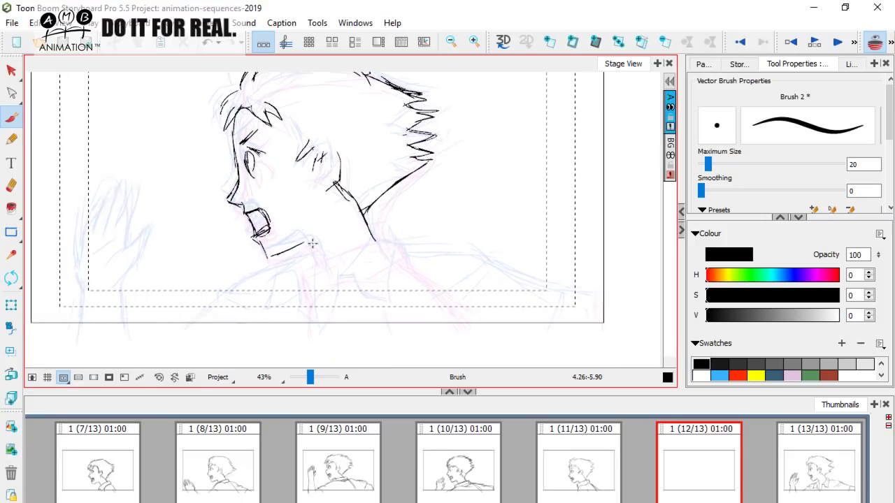
pyautogui.moveTo(305, 296)
pyautogui.mouseDown()
pyautogui.moveTo(315, 250)
pyautogui.moveTo(354, 262)
pyautogui.mouseUp()
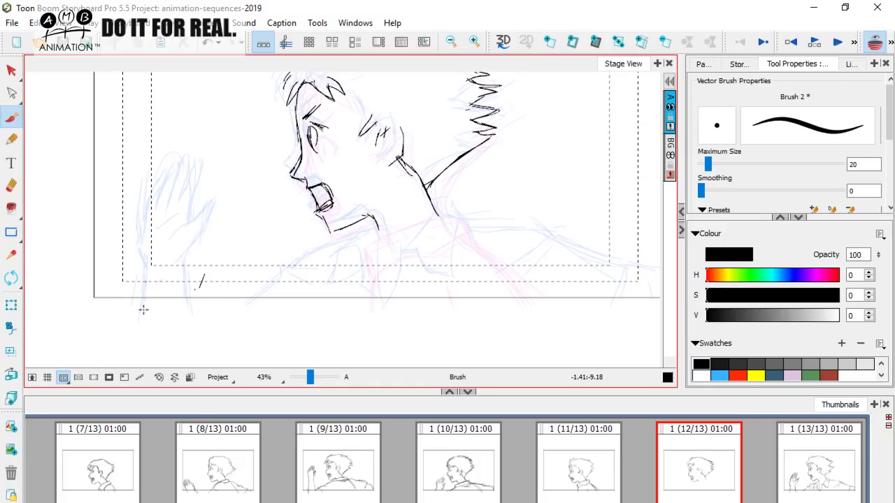
# Try an arc across the hand area to plot the hand's path, and undo it.
pyautogui.moveTo(104, 308)
pyautogui.mouseDown()
pyautogui.moveTo(165, 193)
pyautogui.moveTo(300, 318)
pyautogui.mouseUp()
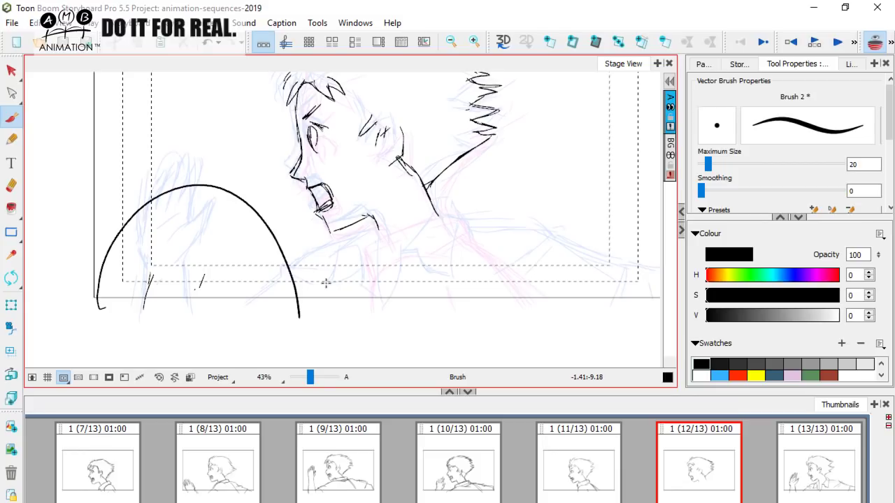
pyautogui.hotkey('ctrl', 'z')
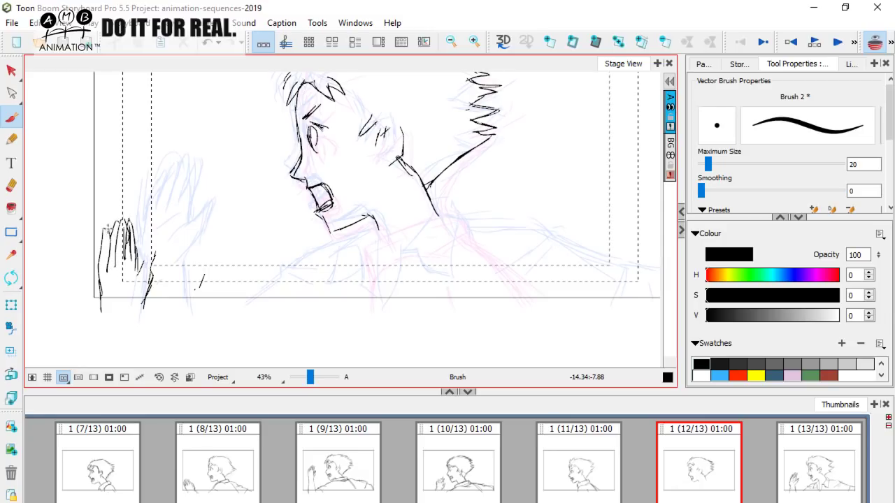
# Finish the raised hand with its fingers near the frame's lower corner and compare it with panel 11.
pyautogui.moveTo(109, 271); pyautogui.dragTo(126, 263)
pyautogui.press('Left')
pyautogui.press('Right')
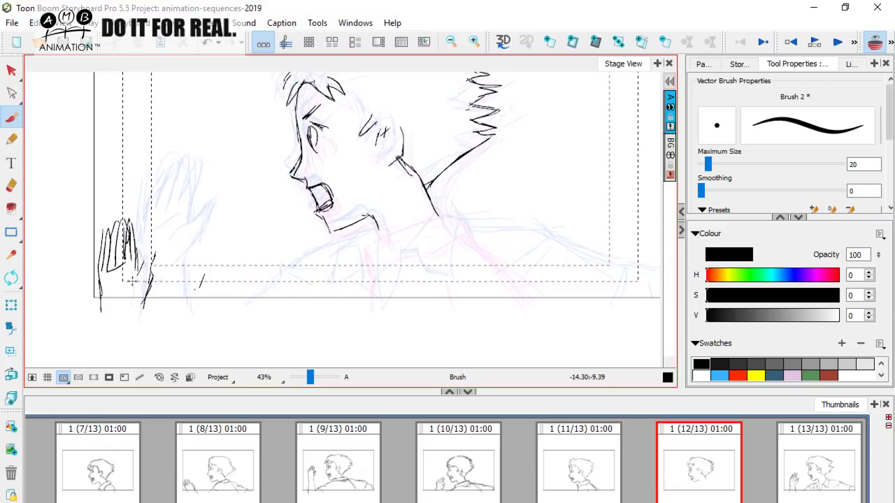
pyautogui.press('Left')
pyautogui.press('Right')
pyautogui.press('Left')
pyautogui.press('Right')
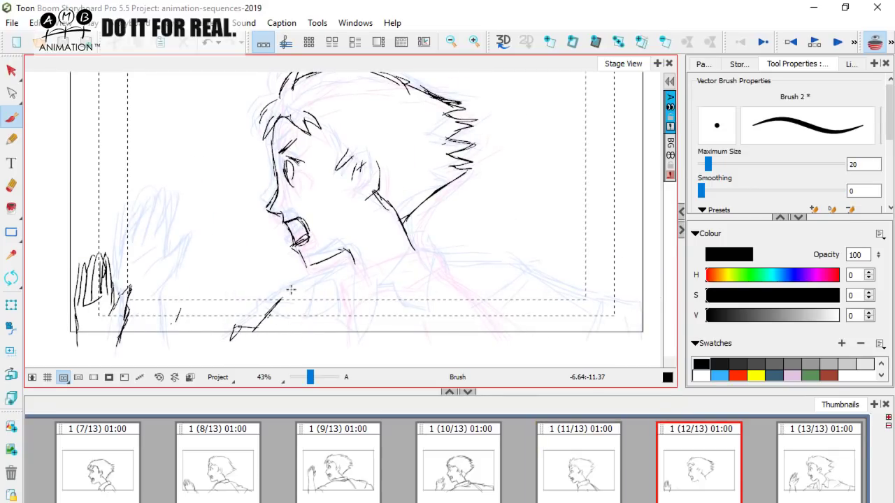
# Draw the front shoulder line up toward the chin and check it against panel 11.
pyautogui.moveTo(303, 283); pyautogui.dragTo(347, 265)
pyautogui.press('Left')
pyautogui.press('Right')
# Draw the throat, neckline and back collar flap, comparing the result with panels 11 and 13.
pyautogui.moveTo(523, 294)
pyautogui.mouseDown()
pyautogui.moveTo(461, 296)
pyautogui.moveTo(365, 258)
pyautogui.mouseUp()
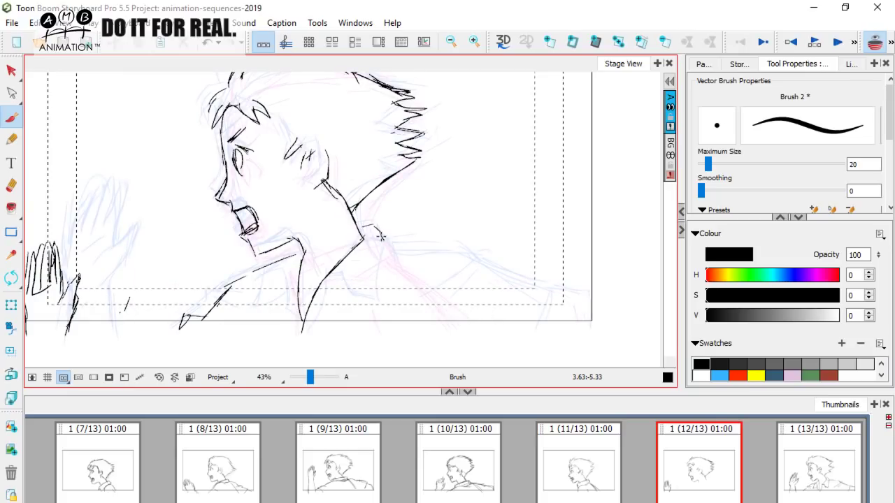
pyautogui.moveTo(383, 242); pyautogui.dragTo(373, 263)
pyautogui.moveTo(334, 283); pyautogui.dragTo(343, 303)
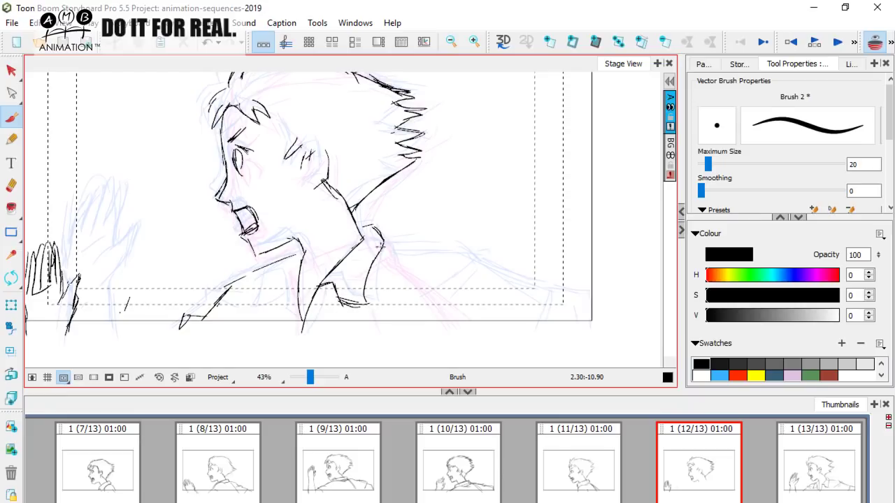
pyautogui.click(812, 464)
pyautogui.click(675, 459)
pyautogui.click(600, 473)
pyautogui.click(731, 468)
pyautogui.click(804, 470)
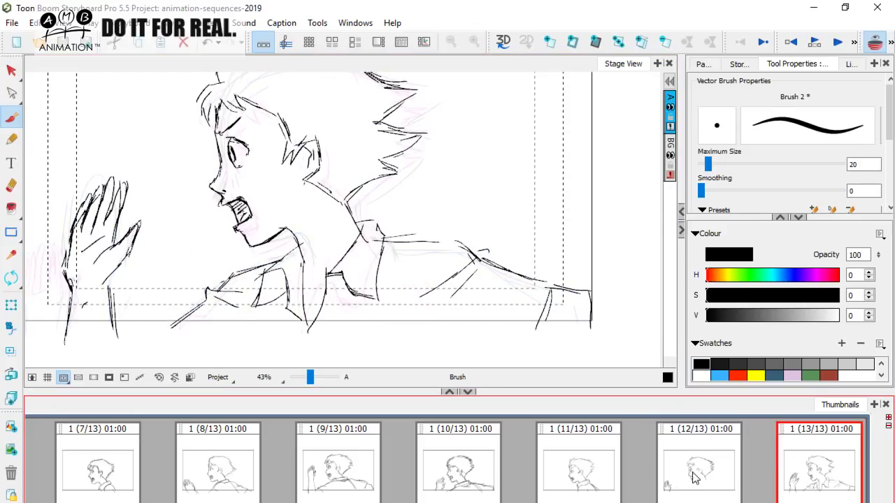
pyautogui.click(692, 474)
# Refine the collar with eraser and brush, adding its front flap, and draw the back shoulder and sleeve lines.
pyautogui.click(347, 308)
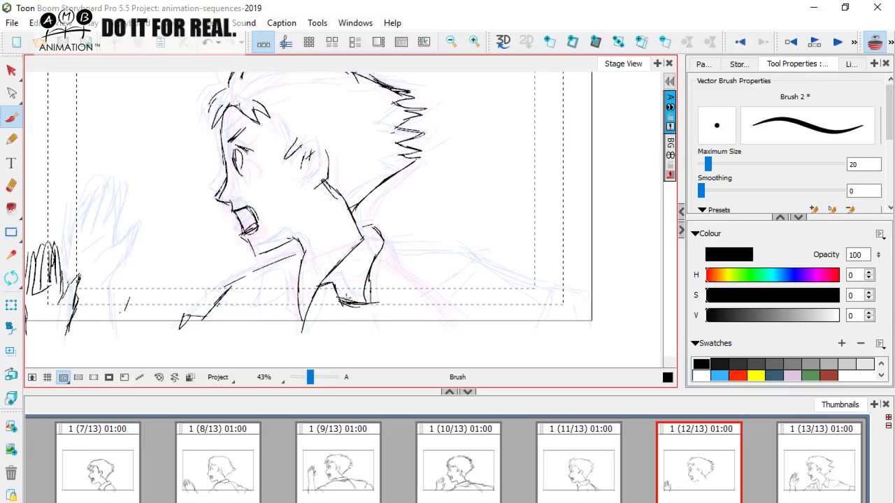
pyautogui.hotkey('alt', 'e')
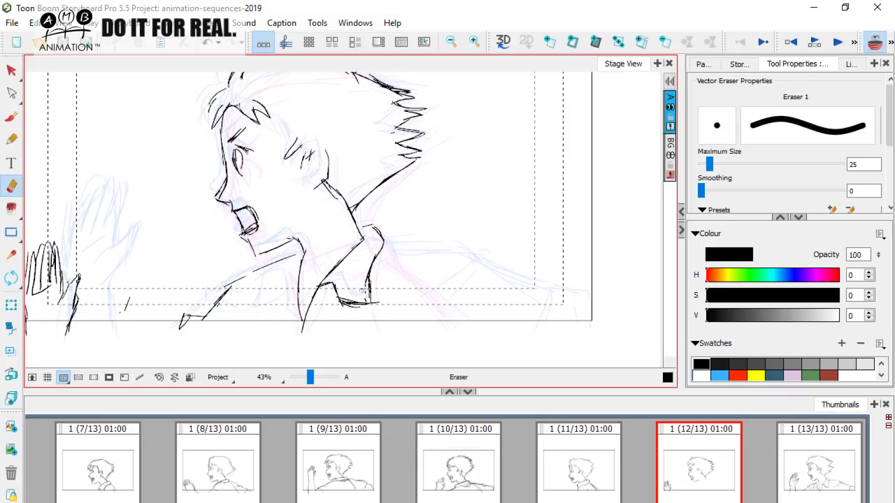
pyautogui.hotkey('alt', 'b')
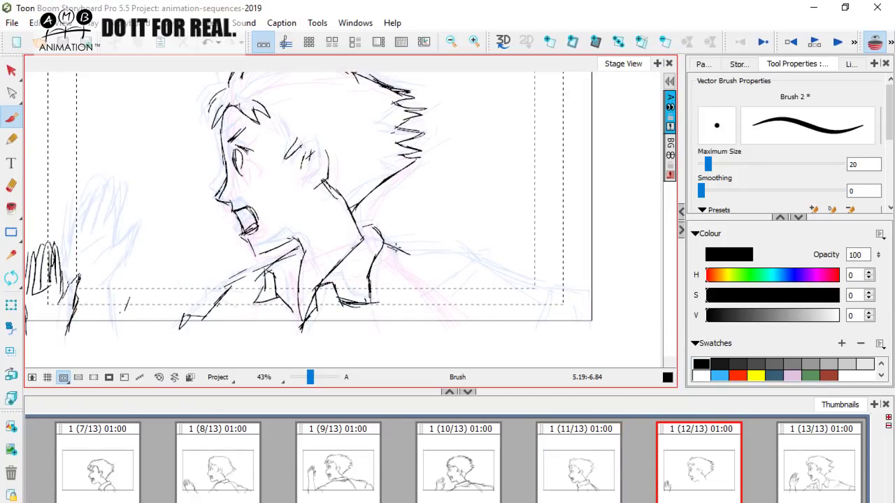
pyautogui.moveTo(439, 244); pyautogui.dragTo(488, 281)
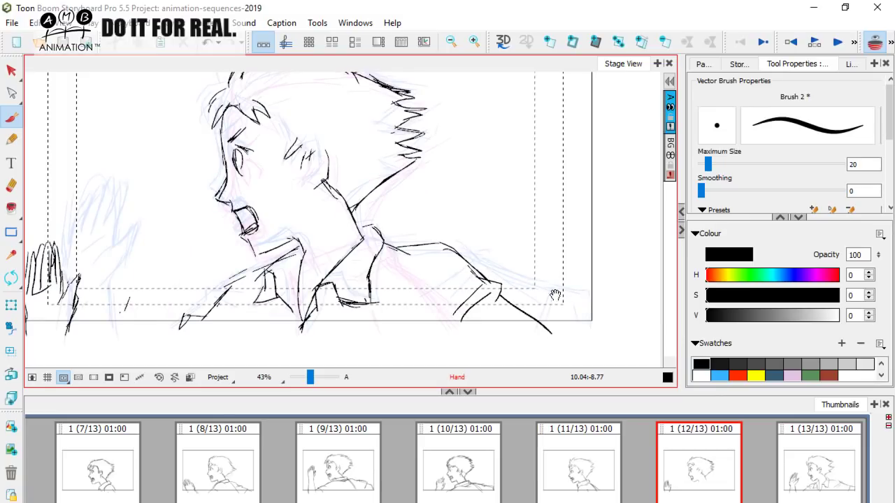
# Turn off the onion skin and hatch the inside of the boy's open mouth on panel 12.
pyautogui.moveTo(555, 295); pyautogui.dragTo(563, 339)
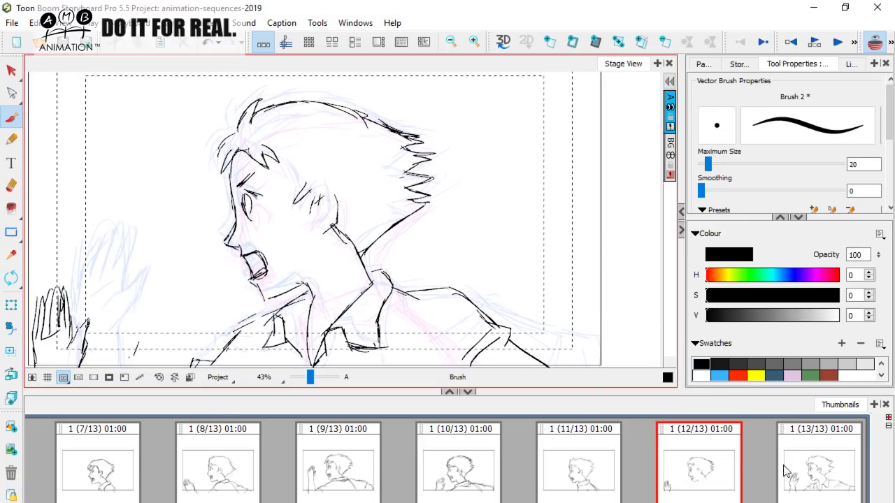
pyautogui.click(873, 42)
pyautogui.moveTo(352, 235)
pyautogui.mouseDown()
pyautogui.moveTo(365, 257)
pyautogui.moveTo(353, 213)
pyautogui.mouseUp()
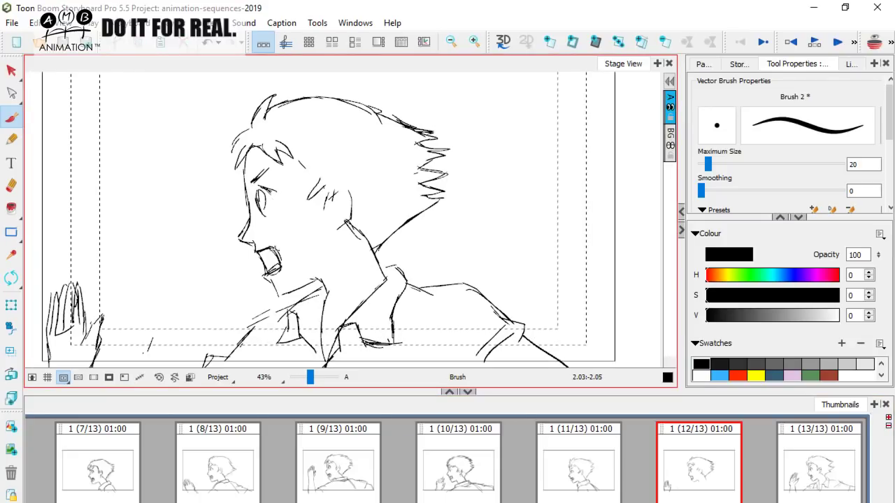
pyautogui.moveTo(386, 351); pyautogui.dragTo(384, 349)
pyautogui.moveTo(310, 377); pyautogui.dragTo(309, 378)
pyautogui.moveTo(391, 323); pyautogui.dragTo(390, 328)
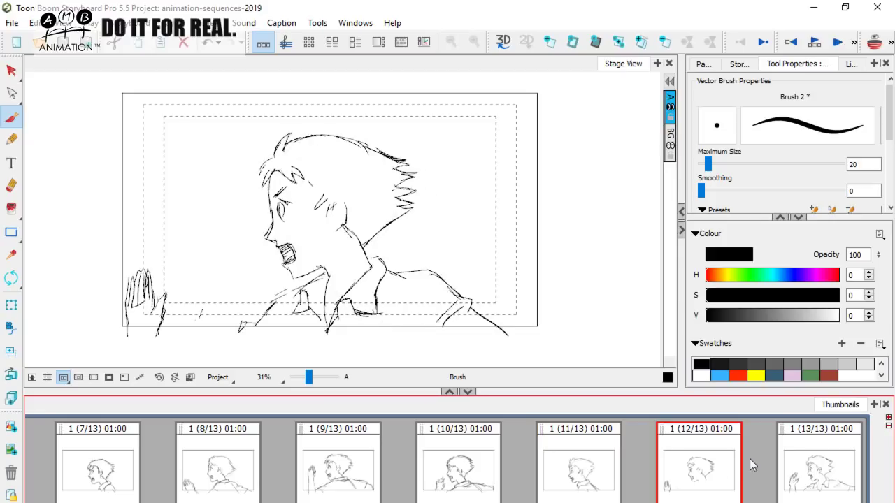
# Go to panel 13, switch to the timeline workspace and scrub through the boy's sequence to review the motion.
pyautogui.click(802, 449)
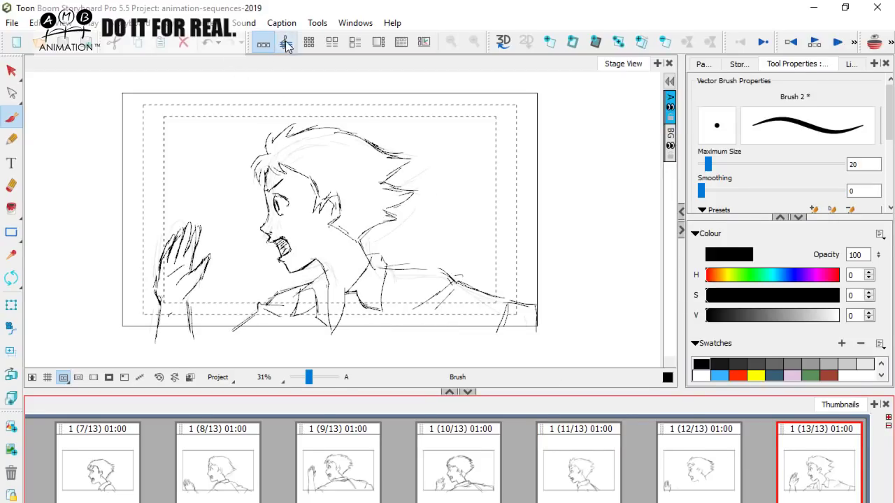
pyautogui.click(286, 42)
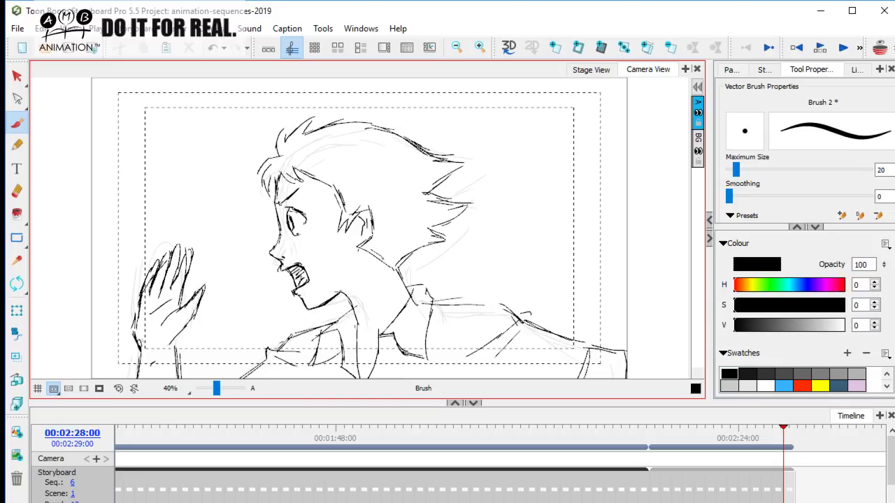
pyautogui.moveTo(669, 429)
pyautogui.mouseDown()
pyautogui.moveTo(776, 417)
pyautogui.moveTo(723, 425)
pyautogui.moveTo(781, 425)
pyautogui.moveTo(651, 428)
pyautogui.moveTo(794, 418)
pyautogui.moveTo(664, 428)
pyautogui.moveTo(789, 428)
pyautogui.moveTo(653, 431)
pyautogui.moveTo(800, 428)
pyautogui.moveTo(650, 433)
pyautogui.moveTo(803, 427)
pyautogui.moveTo(685, 428)
pyautogui.moveTo(809, 420)
pyautogui.moveTo(653, 423)
pyautogui.mouseUp()
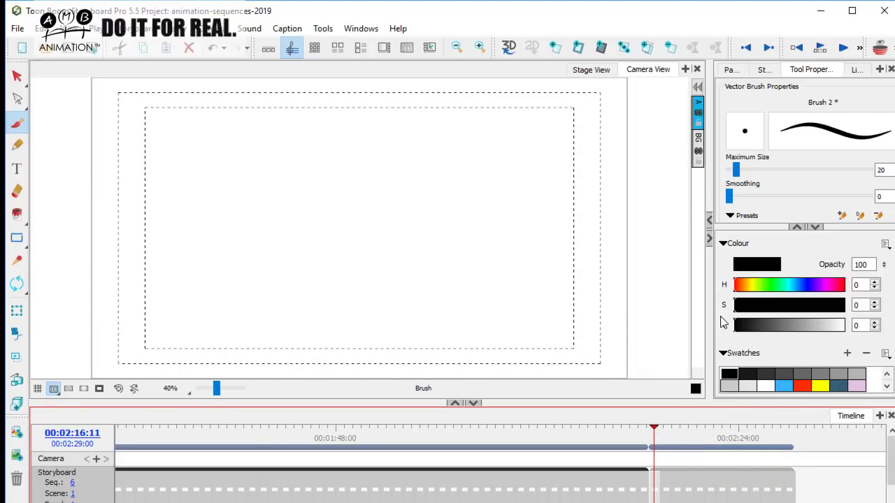
pyautogui.moveTo(658, 429); pyautogui.dragTo(790, 419)
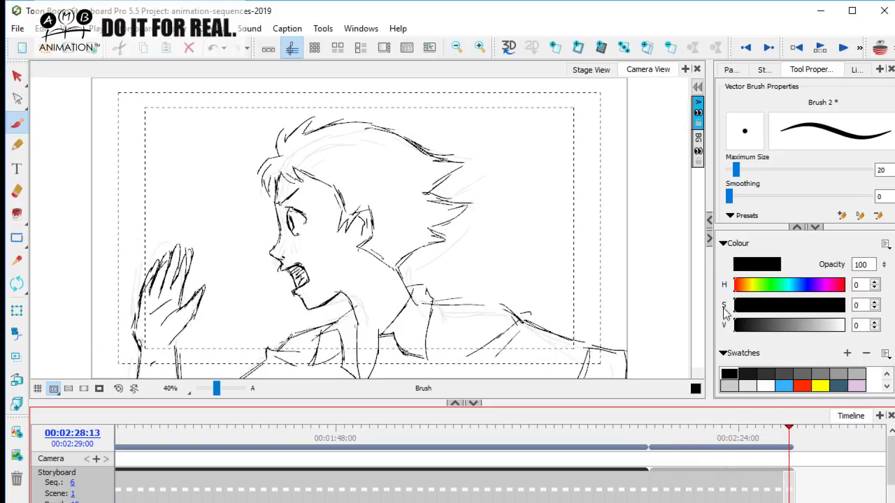
# Add a blank panel at the end of the sequence, set the brush's maximum size to 122 and handwrite SPACE across it.
pyautogui.click(555, 49)
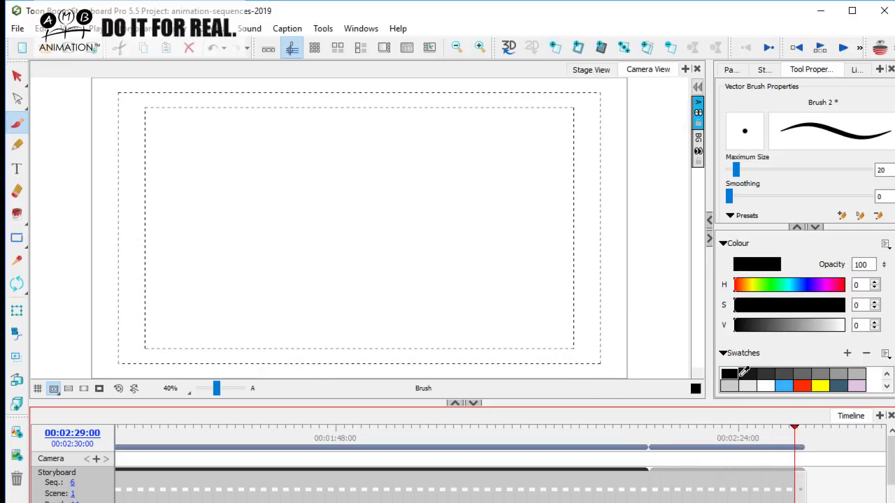
pyautogui.moveTo(735, 170); pyautogui.dragTo(771, 170)
pyautogui.moveTo(233, 149)
pyautogui.mouseDown()
pyautogui.moveTo(241, 223)
pyautogui.moveTo(209, 252)
pyautogui.mouseUp()
pyautogui.moveTo(250, 149); pyautogui.dragTo(278, 243)
pyautogui.moveTo(253, 145)
pyautogui.mouseDown()
pyautogui.moveTo(286, 200)
pyautogui.moveTo(342, 202)
pyautogui.moveTo(343, 214)
pyautogui.mouseUp()
pyautogui.moveTo(305, 183); pyautogui.dragTo(343, 180)
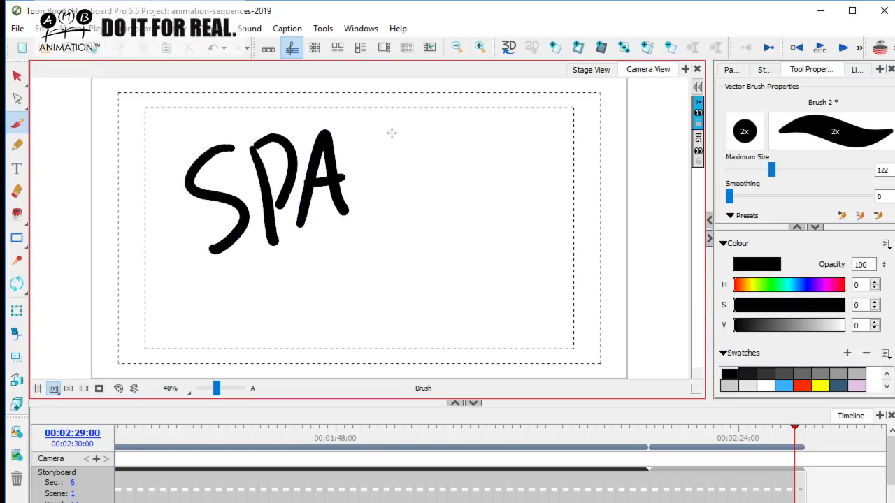
pyautogui.moveTo(393, 132); pyautogui.dragTo(404, 211)
pyautogui.moveTo(440, 130)
pyautogui.mouseDown()
pyautogui.moveTo(422, 202)
pyautogui.moveTo(487, 202)
pyautogui.mouseUp()
pyautogui.moveTo(434, 178); pyautogui.dragTo(478, 162)
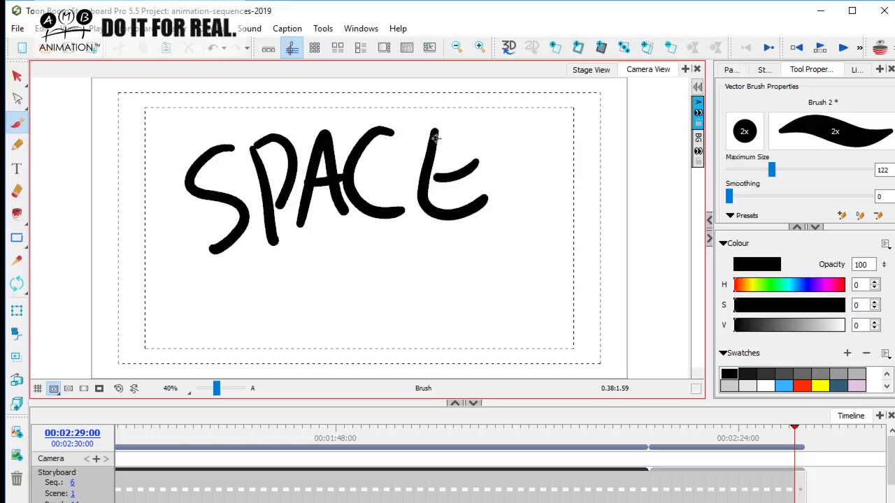
pyautogui.moveTo(435, 133); pyautogui.dragTo(511, 125)
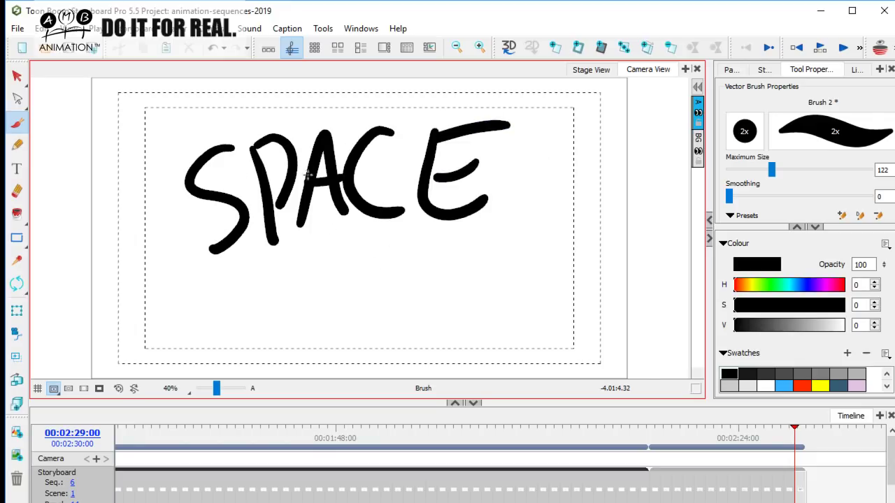
# Handwrite (ING) after the word SPACE, extending past the frame's edge.
pyautogui.moveTo(515, 183); pyautogui.dragTo(552, 183)
pyautogui.moveTo(587, 144)
pyautogui.mouseDown()
pyautogui.moveTo(580, 218)
pyautogui.moveTo(605, 218)
pyautogui.mouseUp()
pyautogui.moveTo(565, 148); pyautogui.dragTo(604, 142)
pyautogui.moveTo(606, 213); pyautogui.dragTo(636, 146)
pyautogui.moveTo(662, 152); pyautogui.dragTo(669, 217)
pyautogui.moveTo(656, 176); pyautogui.dragTo(693, 182)
pyautogui.moveTo(538, 135)
pyautogui.mouseDown()
pyautogui.moveTo(535, 216)
pyautogui.moveTo(547, 227)
pyautogui.mouseUp()
pyautogui.moveTo(667, 125); pyautogui.dragTo(673, 235)
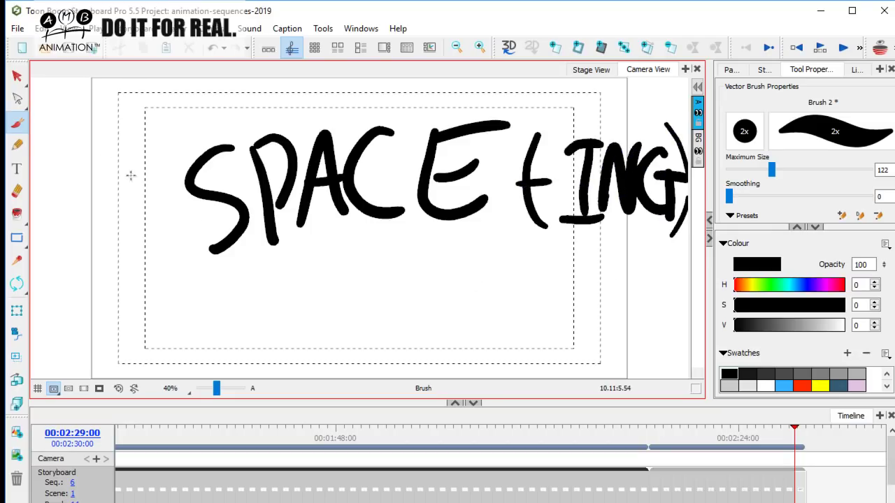
# Delete all the SPACE (ING) lettering and set the brush's maximum size to 16.
pyautogui.click(17, 76)
pyautogui.click(439, 183)
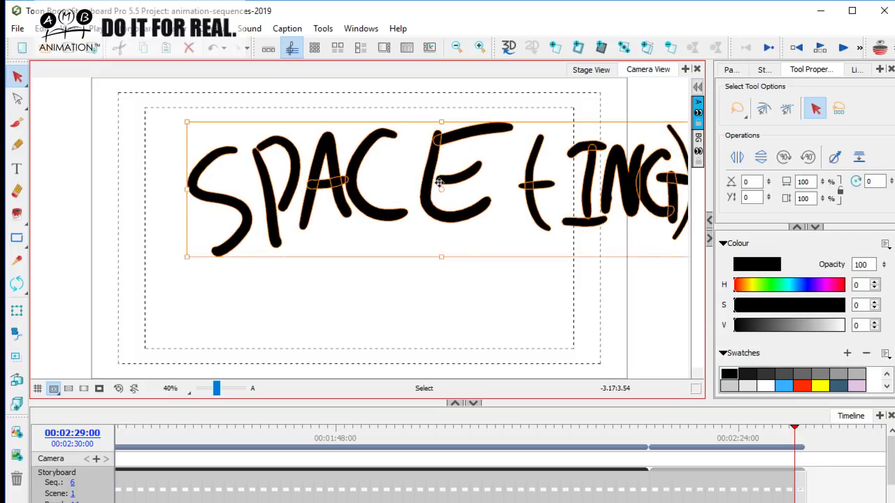
pyautogui.press('Delete')
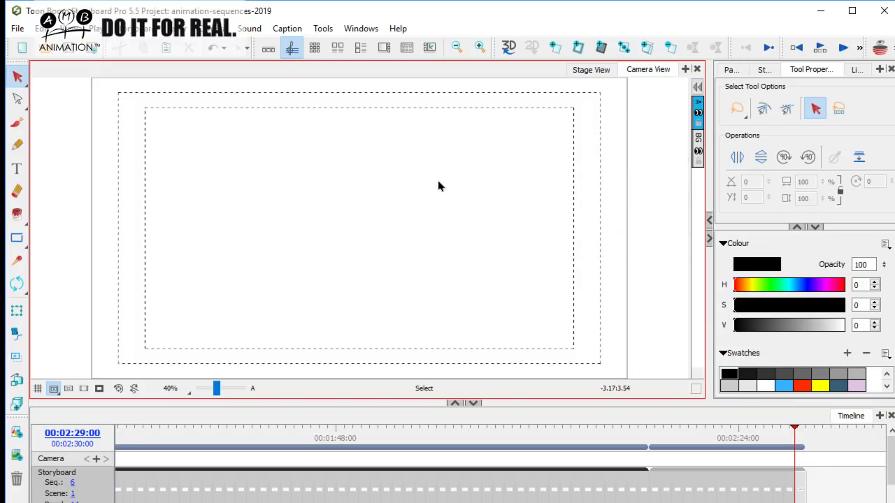
pyautogui.click(13, 79)
pyautogui.click(21, 125)
pyautogui.moveTo(769, 171); pyautogui.dragTo(733, 175)
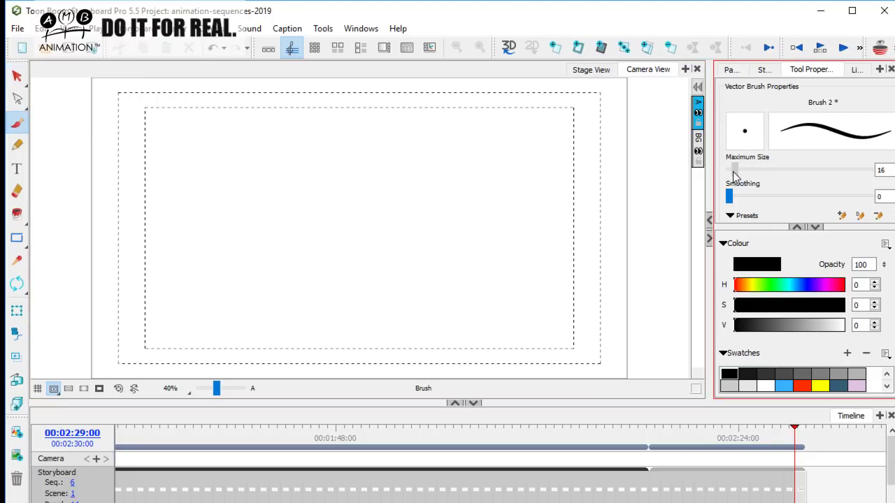
# Handwrite a boxed heading Laws with a crossed-out, circled 12 beside it, and the entry "pose to pose" underneath.
pyautogui.moveTo(767, 430)
pyautogui.mouseDown()
pyautogui.moveTo(661, 428)
pyautogui.moveTo(809, 423)
pyautogui.moveTo(655, 425)
pyautogui.moveTo(805, 413)
pyautogui.moveTo(645, 424)
pyautogui.moveTo(800, 423)
pyautogui.moveTo(656, 424)
pyautogui.moveTo(787, 417)
pyautogui.moveTo(658, 433)
pyautogui.moveTo(790, 423)
pyautogui.moveTo(650, 429)
pyautogui.moveTo(781, 422)
pyautogui.moveTo(663, 427)
pyautogui.moveTo(743, 416)
pyautogui.mouseUp()
pyautogui.moveTo(760, 416); pyautogui.dragTo(797, 430)
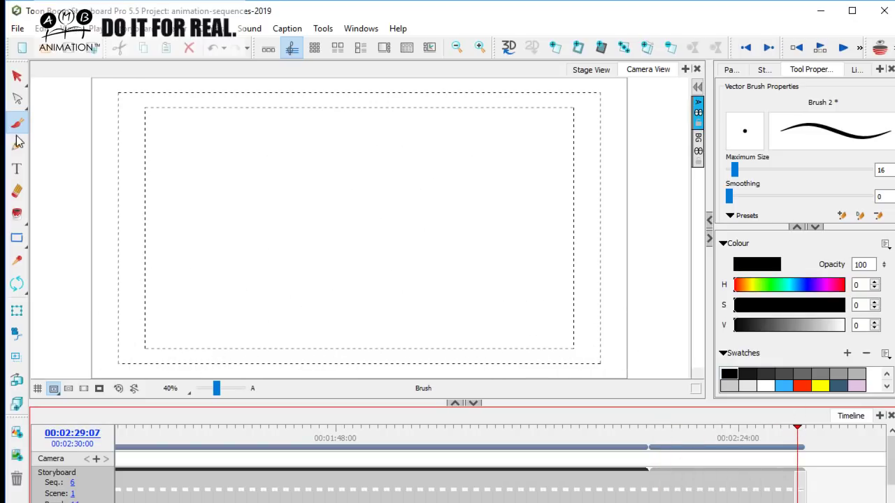
pyautogui.moveTo(296, 109); pyautogui.dragTo(294, 146)
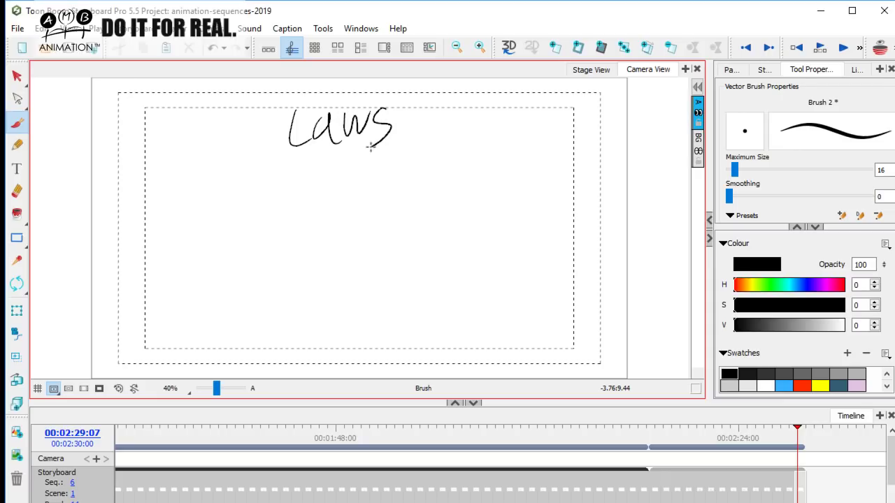
pyautogui.moveTo(373, 156); pyautogui.dragTo(275, 127)
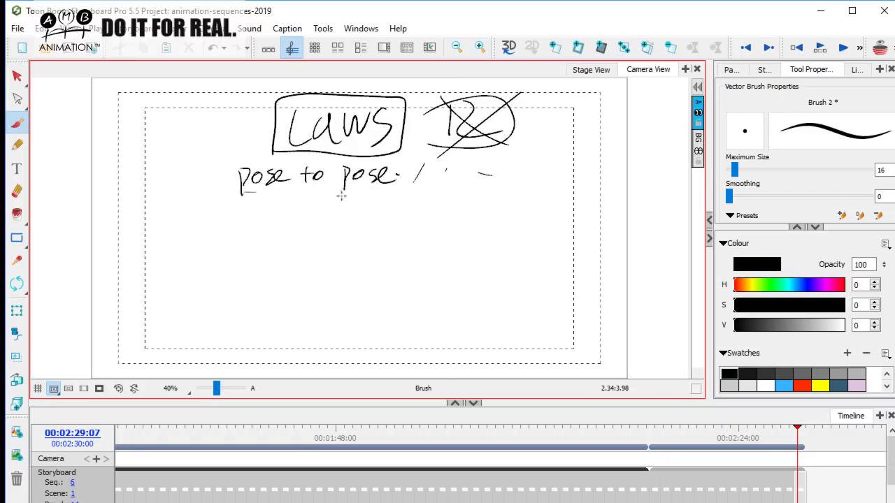
# Add the circled, numbered entries 2 "slow in slow out", 3 "Arcing" and 4 "follow through + overlap" to the handwritten list.
pyautogui.moveTo(209, 222); pyautogui.dragTo(222, 238)
pyautogui.moveTo(223, 238); pyautogui.dragTo(220, 215)
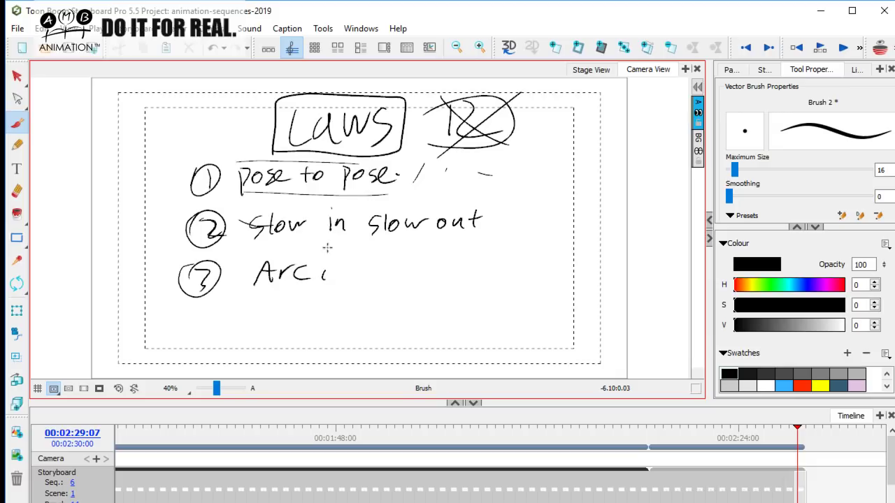
pyautogui.moveTo(797, 428)
pyautogui.mouseDown()
pyautogui.moveTo(679, 435)
pyautogui.moveTo(786, 438)
pyautogui.moveTo(689, 435)
pyautogui.moveTo(805, 430)
pyautogui.moveTo(655, 429)
pyautogui.moveTo(715, 435)
pyautogui.moveTo(801, 422)
pyautogui.mouseUp()
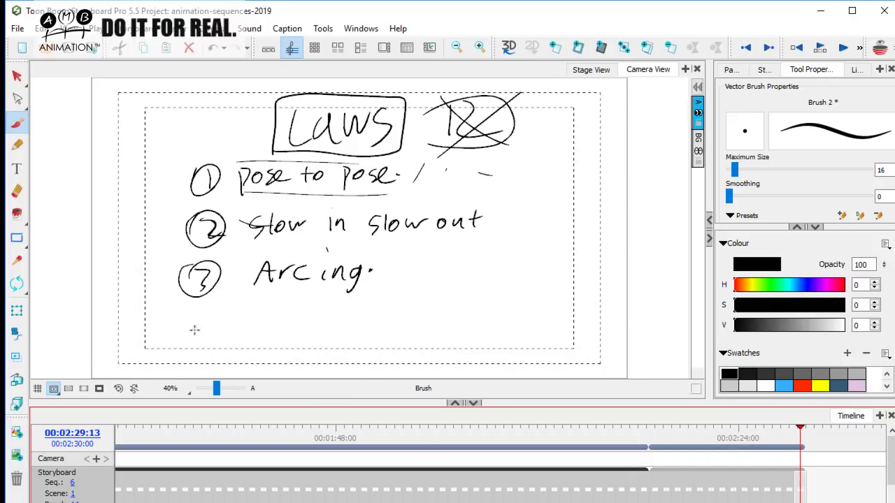
pyautogui.moveTo(207, 301); pyautogui.dragTo(202, 308)
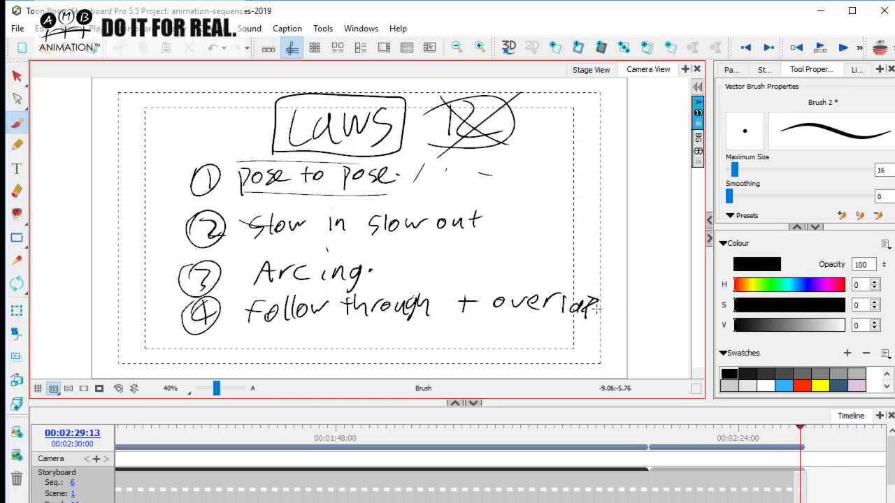
# Write entries 5 "Exaggeration" and 6 "Appeal" below the list, and draw a large brace beside entries 1 to 5.
pyautogui.moveTo(799, 427)
pyautogui.mouseDown()
pyautogui.moveTo(690, 427)
pyautogui.moveTo(771, 426)
pyautogui.moveTo(690, 426)
pyautogui.moveTo(742, 427)
pyautogui.moveTo(667, 437)
pyautogui.moveTo(695, 428)
pyautogui.moveTo(792, 423)
pyautogui.moveTo(699, 439)
pyautogui.moveTo(712, 428)
pyautogui.moveTo(819, 428)
pyautogui.moveTo(669, 430)
pyautogui.moveTo(795, 428)
pyautogui.mouseUp()
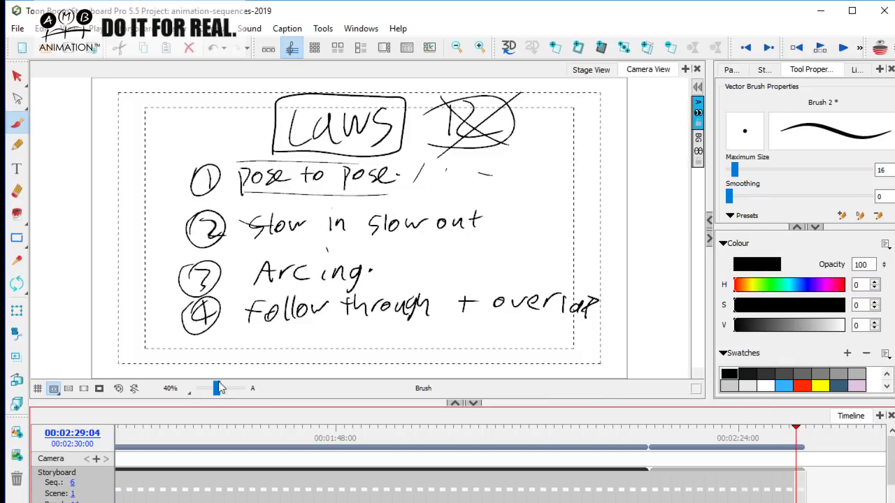
pyautogui.moveTo(217, 393); pyautogui.dragTo(215, 389)
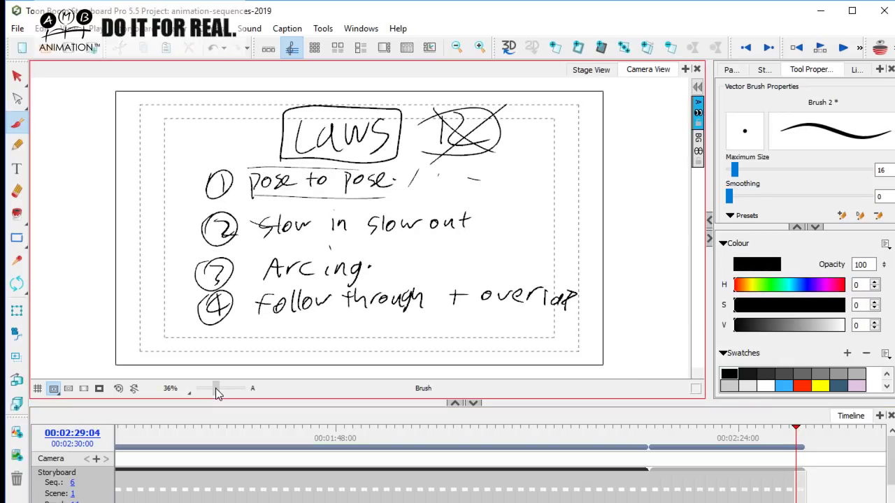
pyautogui.click(670, 429)
pyautogui.moveTo(670, 428)
pyautogui.mouseDown()
pyautogui.moveTo(795, 426)
pyautogui.moveTo(685, 426)
pyautogui.moveTo(802, 435)
pyautogui.mouseUp()
pyautogui.moveTo(211, 334); pyautogui.dragTo(209, 354)
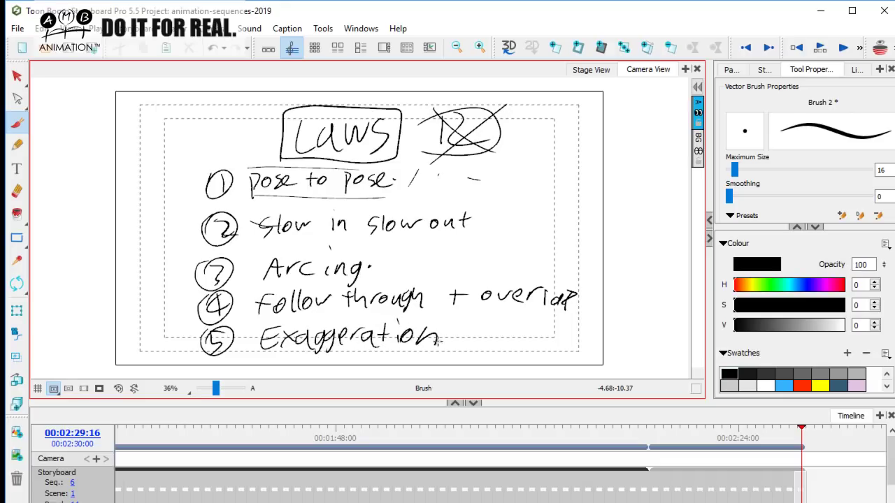
pyautogui.moveTo(619, 246)
pyautogui.mouseDown()
pyautogui.moveTo(601, 202)
pyautogui.moveTo(537, 162)
pyautogui.moveTo(515, 174)
pyautogui.mouseUp()
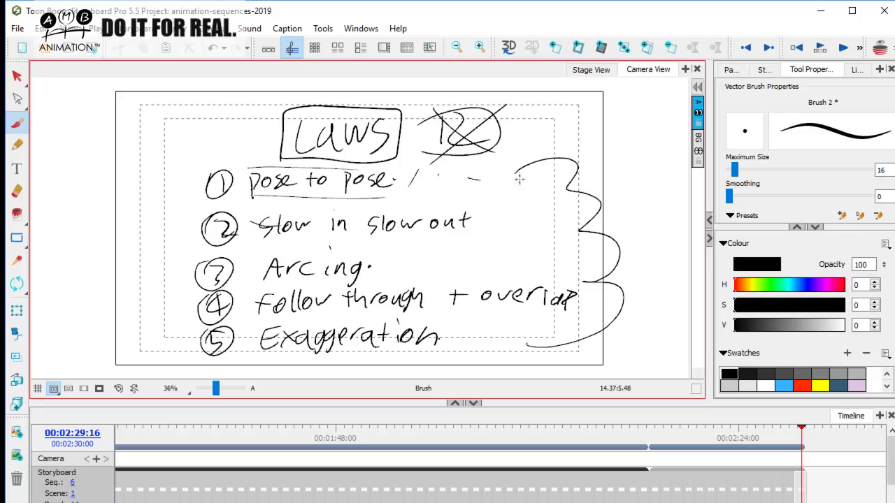
pyautogui.moveTo(797, 431)
pyautogui.mouseDown()
pyautogui.moveTo(682, 425)
pyautogui.moveTo(783, 418)
pyautogui.moveTo(669, 424)
pyautogui.moveTo(793, 428)
pyautogui.moveTo(697, 426)
pyautogui.moveTo(789, 426)
pyautogui.moveTo(663, 444)
pyautogui.moveTo(765, 437)
pyautogui.moveTo(671, 437)
pyautogui.moveTo(797, 437)
pyautogui.moveTo(702, 440)
pyautogui.moveTo(776, 437)
pyautogui.moveTo(791, 414)
pyautogui.mouseUp()
pyautogui.moveTo(216, 389); pyautogui.dragTo(218, 375)
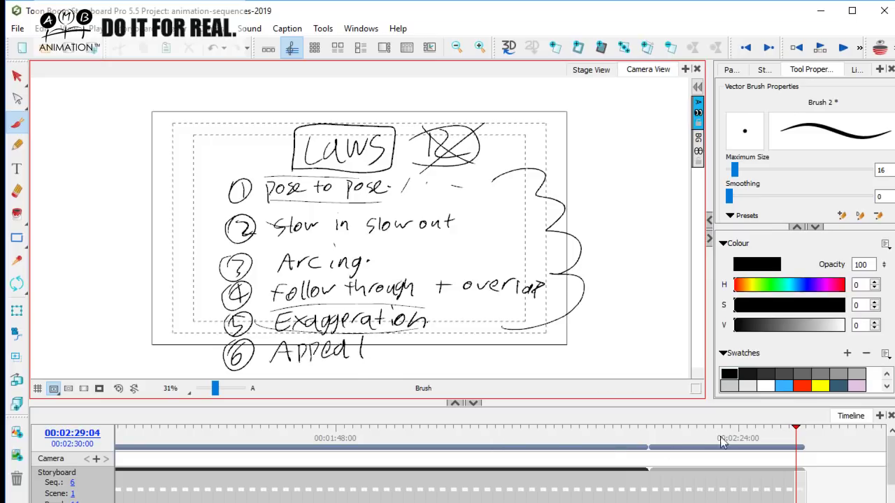
# Scrub the timeline back through the earlier scenes to review their drawings against the list of laws.
pyautogui.moveTo(663, 433)
pyautogui.mouseDown()
pyautogui.moveTo(813, 423)
pyautogui.moveTo(674, 422)
pyautogui.moveTo(813, 420)
pyautogui.moveTo(668, 428)
pyautogui.moveTo(800, 427)
pyautogui.mouseUp()
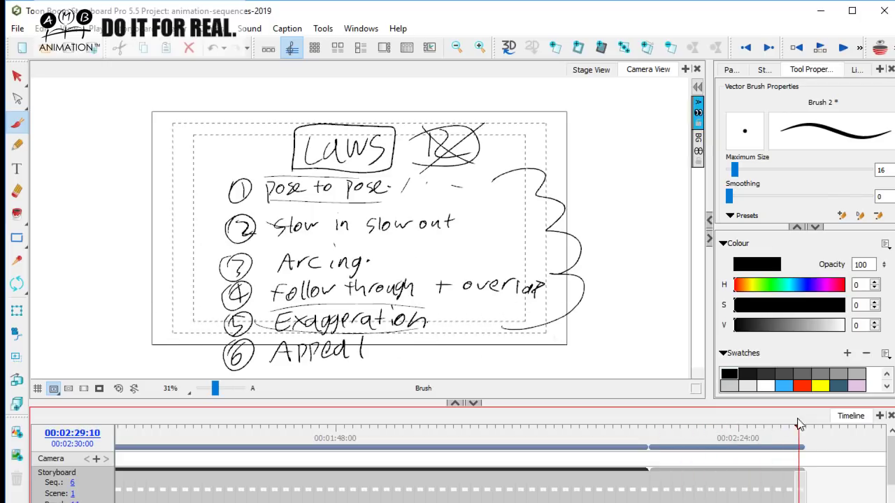
pyautogui.moveTo(712, 434)
pyautogui.mouseDown()
pyautogui.moveTo(665, 434)
pyautogui.moveTo(794, 425)
pyautogui.moveTo(667, 432)
pyautogui.moveTo(695, 428)
pyautogui.moveTo(685, 428)
pyautogui.mouseUp()
pyautogui.moveTo(441, 502); pyautogui.dragTo(403, 502)
pyautogui.hscroll(-2, 393, 488)
pyautogui.moveTo(148, 438)
pyautogui.mouseDown()
pyautogui.moveTo(120, 434)
pyautogui.moveTo(377, 417)
pyautogui.moveTo(805, 416)
pyautogui.moveTo(384, 416)
pyautogui.moveTo(795, 417)
pyautogui.mouseUp()
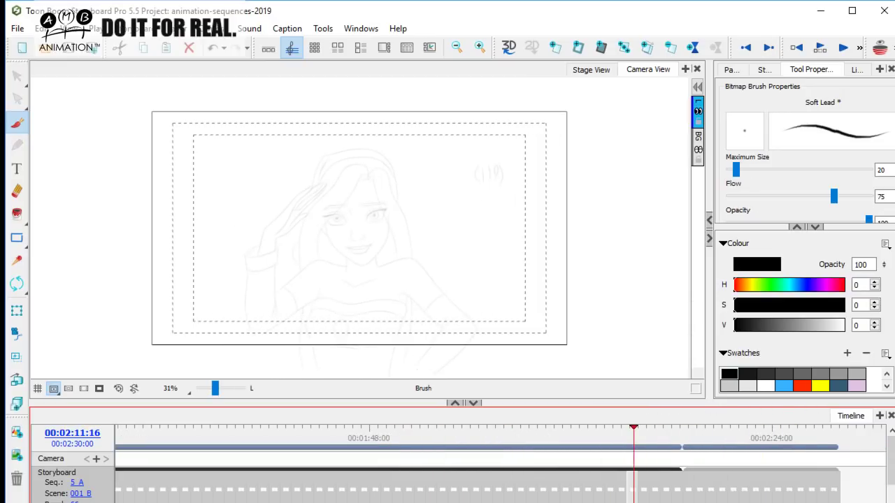
# Scrub repeatedly through the shouting boy's sequence to examine its motion, ending on the handwritten Laws panel.
pyautogui.moveTo(641, 422); pyautogui.dragTo(758, 426)
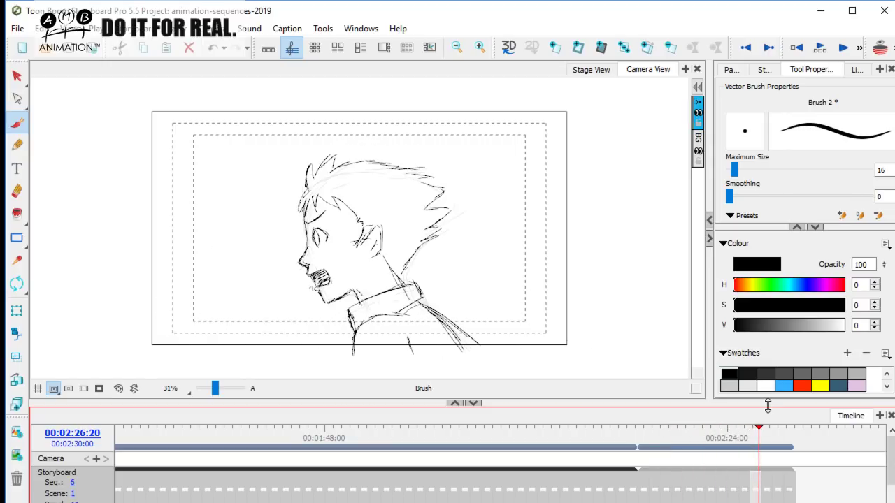
pyautogui.moveTo(644, 428)
pyautogui.mouseDown()
pyautogui.moveTo(796, 427)
pyautogui.moveTo(785, 429)
pyautogui.mouseUp()
pyautogui.moveTo(656, 426)
pyautogui.mouseDown()
pyautogui.moveTo(646, 428)
pyautogui.moveTo(787, 429)
pyautogui.mouseUp()
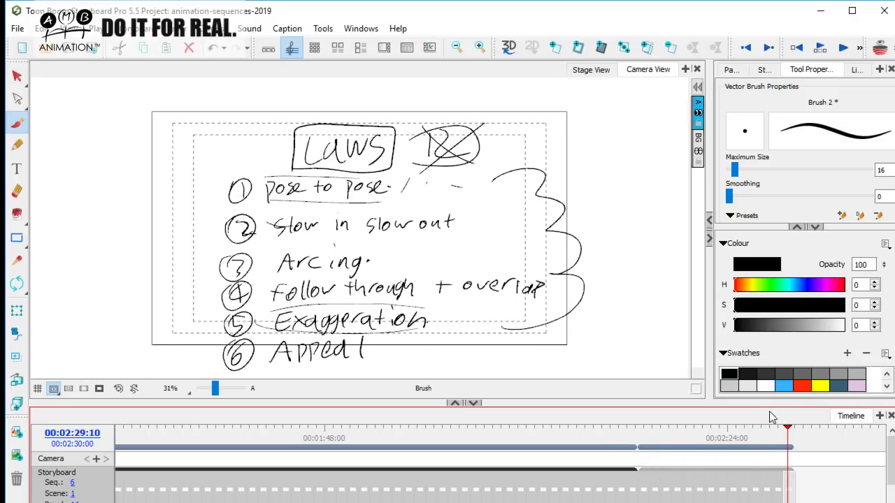
pyautogui.moveTo(648, 437)
pyautogui.mouseDown()
pyautogui.moveTo(785, 427)
pyautogui.moveTo(648, 437)
pyautogui.mouseUp()
pyautogui.moveTo(673, 431); pyautogui.dragTo(786, 429)
pyautogui.click(647, 432)
pyautogui.moveTo(648, 428)
pyautogui.mouseDown()
pyautogui.moveTo(777, 429)
pyautogui.moveTo(663, 434)
pyautogui.moveTo(767, 428)
pyautogui.mouseUp()
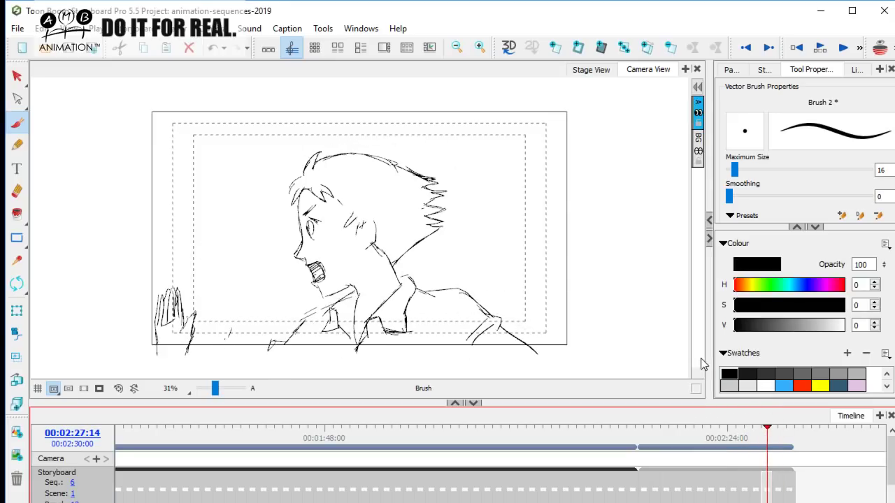
pyautogui.moveTo(653, 430)
pyautogui.mouseDown()
pyautogui.moveTo(783, 430)
pyautogui.moveTo(789, 437)
pyautogui.mouseUp()
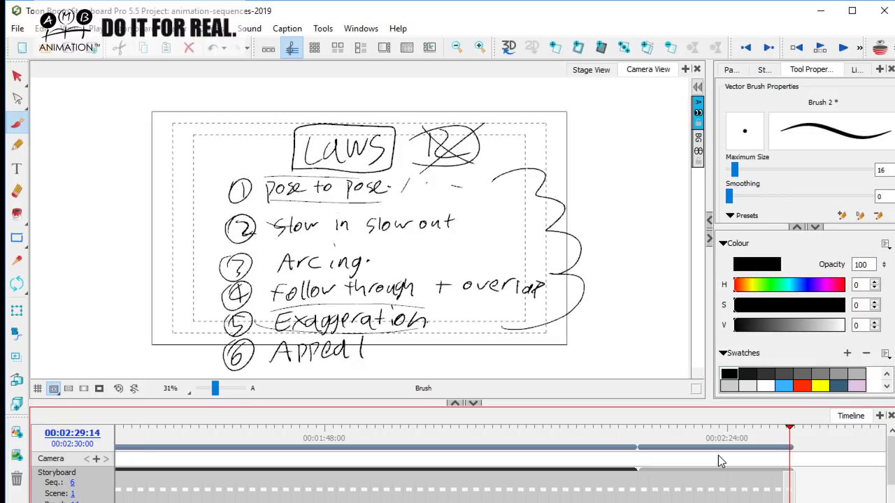
pyautogui.moveTo(713, 428)
pyautogui.mouseDown()
pyautogui.moveTo(765, 420)
pyautogui.moveTo(785, 428)
pyautogui.mouseUp()
pyautogui.click(651, 428)
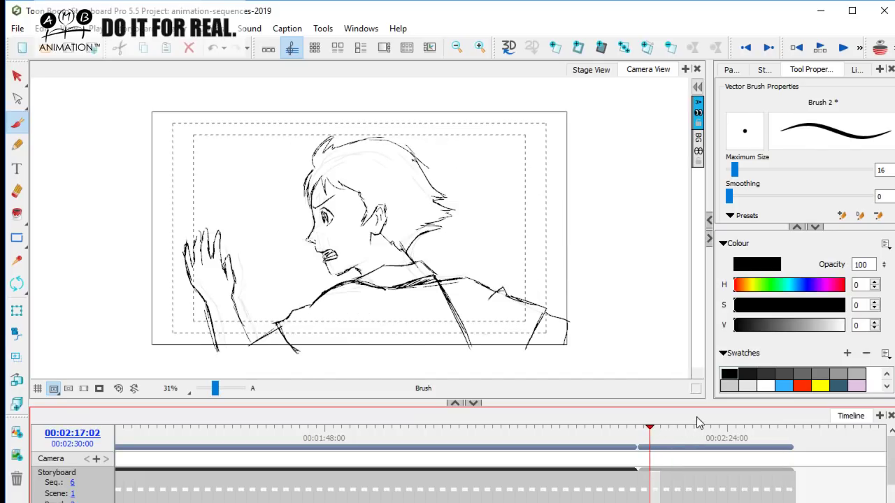
pyautogui.moveTo(655, 426)
pyautogui.mouseDown()
pyautogui.moveTo(804, 425)
pyautogui.moveTo(663, 428)
pyautogui.moveTo(789, 428)
pyautogui.moveTo(638, 446)
pyautogui.moveTo(789, 443)
pyautogui.moveTo(632, 445)
pyautogui.moveTo(781, 443)
pyautogui.moveTo(667, 438)
pyautogui.moveTo(785, 444)
pyautogui.moveTo(646, 432)
pyautogui.moveTo(788, 428)
pyautogui.mouseUp()
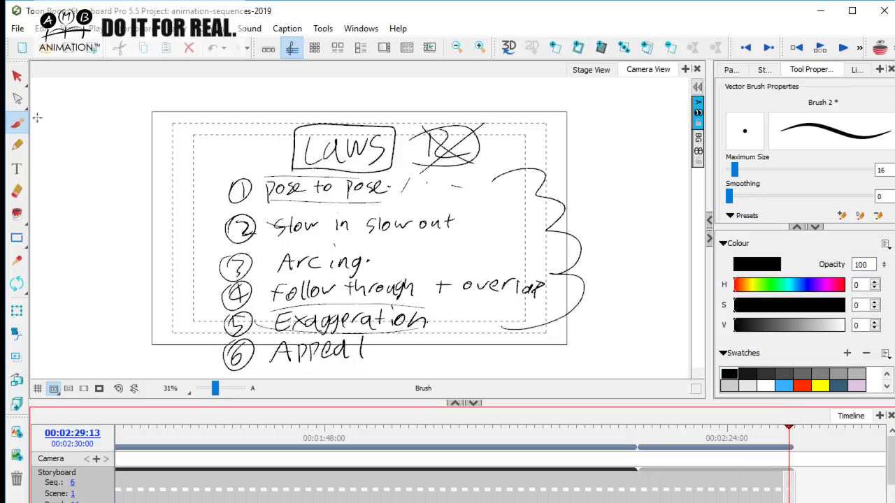
# Circle the whole list of laws and write 1/2 and a 4 beside it.
pyautogui.moveTo(298, 107)
pyautogui.mouseDown()
pyautogui.moveTo(160, 252)
pyautogui.moveTo(513, 344)
pyautogui.moveTo(324, 94)
pyautogui.moveTo(218, 188)
pyautogui.mouseUp()
pyautogui.moveTo(604, 163)
pyautogui.mouseDown()
pyautogui.moveTo(607, 222)
pyautogui.moveTo(648, 204)
pyautogui.mouseUp()
pyautogui.moveTo(612, 235)
pyautogui.mouseDown()
pyautogui.moveTo(636, 228)
pyautogui.moveTo(654, 260)
pyautogui.moveTo(565, 313)
pyautogui.mouseUp()
pyautogui.moveTo(592, 289); pyautogui.dragTo(593, 331)
# Write "12 Laws" outside the frame on the side opposite the 1/2 note, and close the media player's video.
pyautogui.moveTo(105, 138)
pyautogui.mouseDown()
pyautogui.moveTo(109, 193)
pyautogui.moveTo(151, 178)
pyautogui.mouseUp()
pyautogui.moveTo(78, 205)
pyautogui.mouseDown()
pyautogui.moveTo(99, 217)
pyautogui.moveTo(102, 230)
pyautogui.moveTo(119, 229)
pyautogui.moveTo(138, 209)
pyautogui.moveTo(138, 237)
pyautogui.mouseUp()
pyautogui.moveTo(141, 223); pyautogui.dragTo(149, 222)
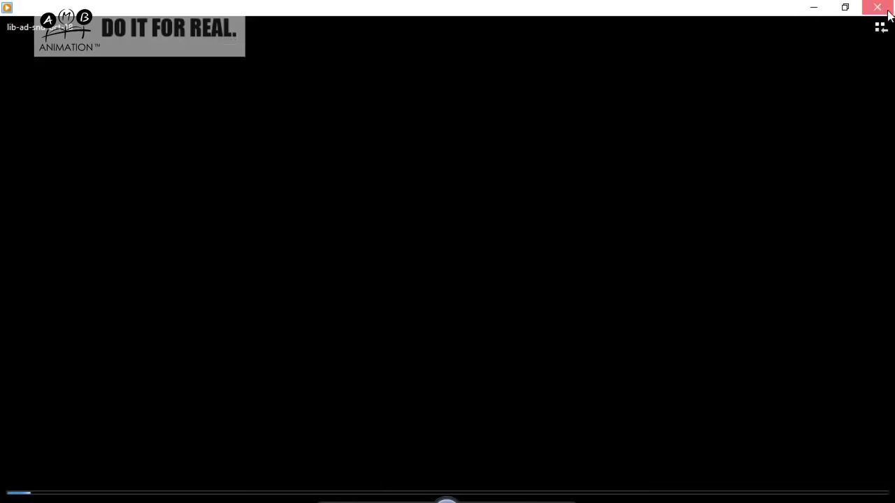
pyautogui.click(887, 13)
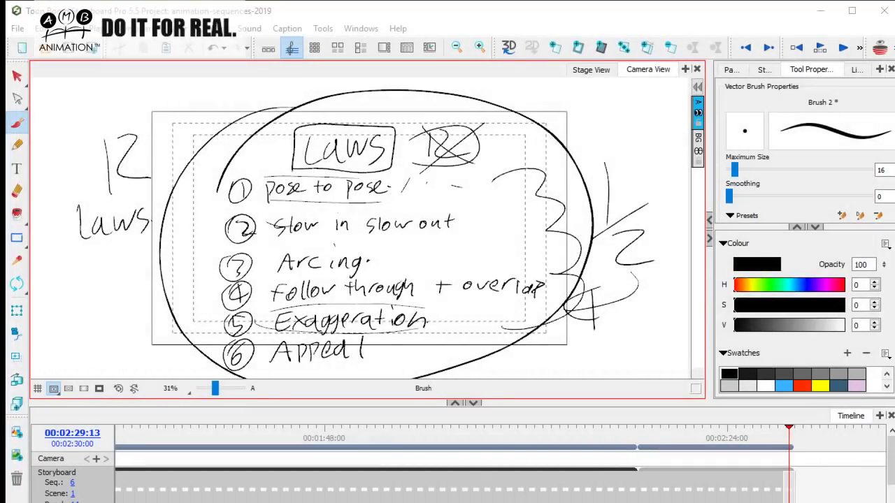